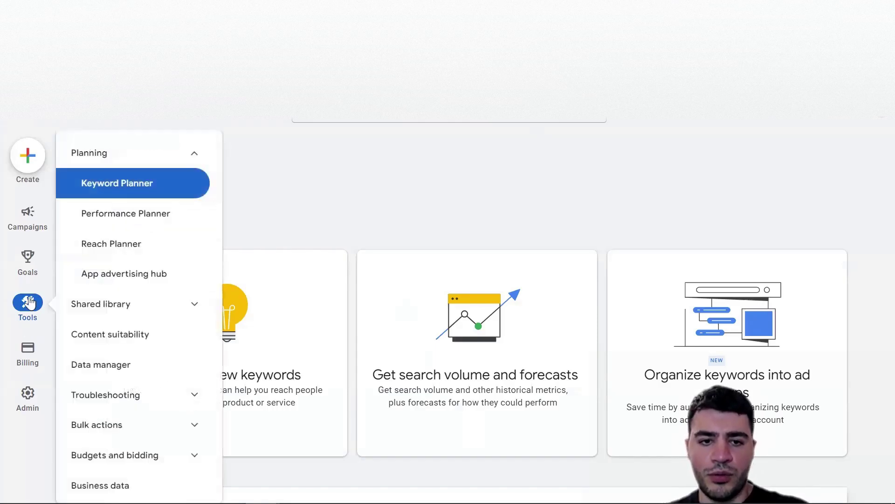
Open the Discover new keywords form in Keyword Planner
mouse_move(10, 321)
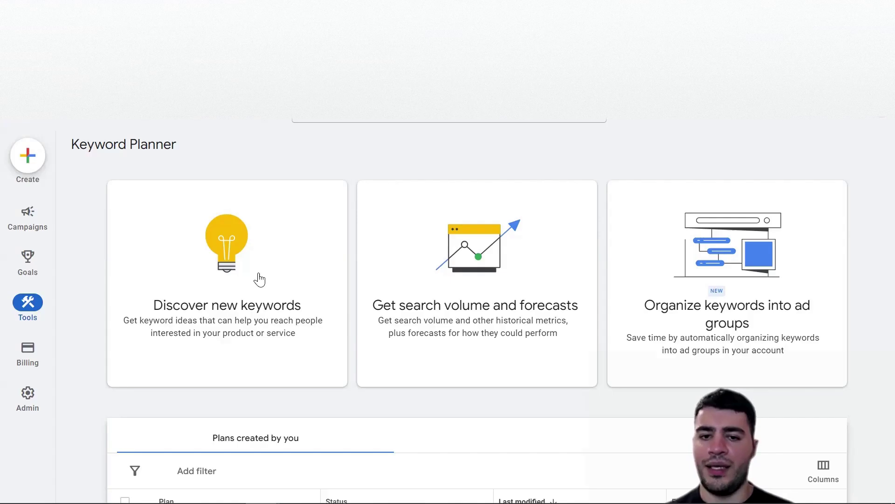
scroll(207, 262, "down", 1)
scroll(206, 266, "up", 1)
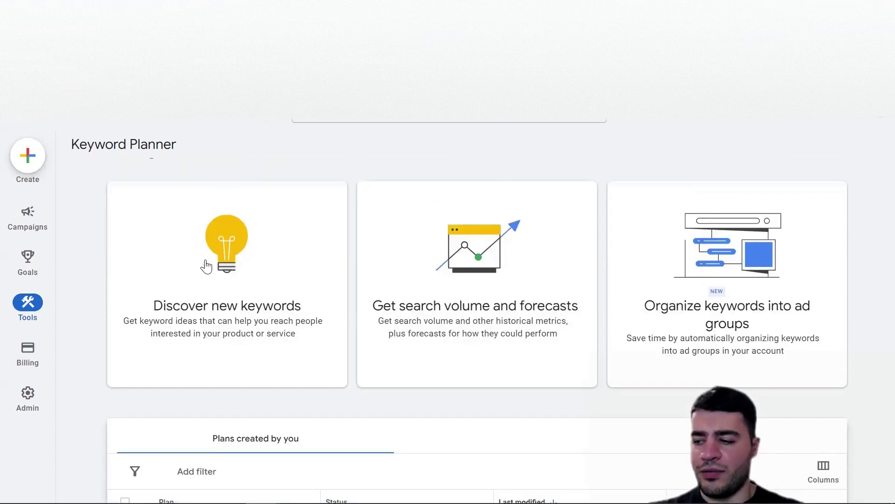
left_click(206, 266)
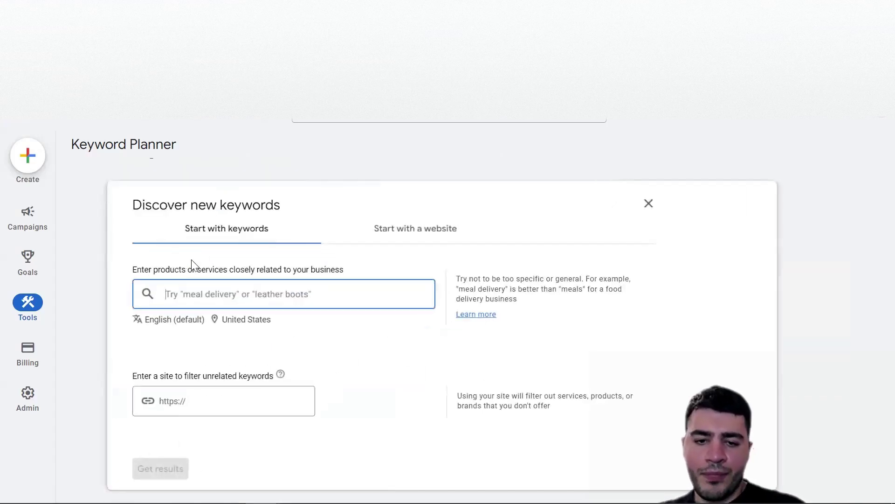
Add Canada to the target locations alongside United States and save the selection
left_click(240, 321)
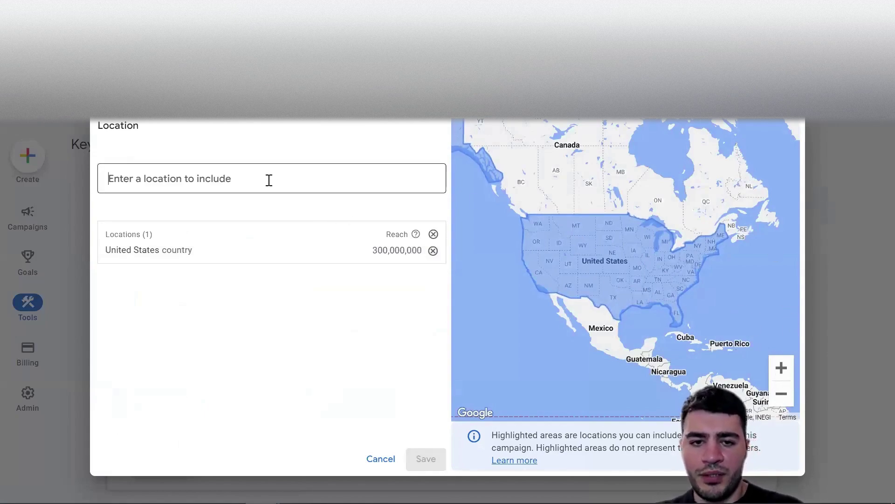
type("cand")
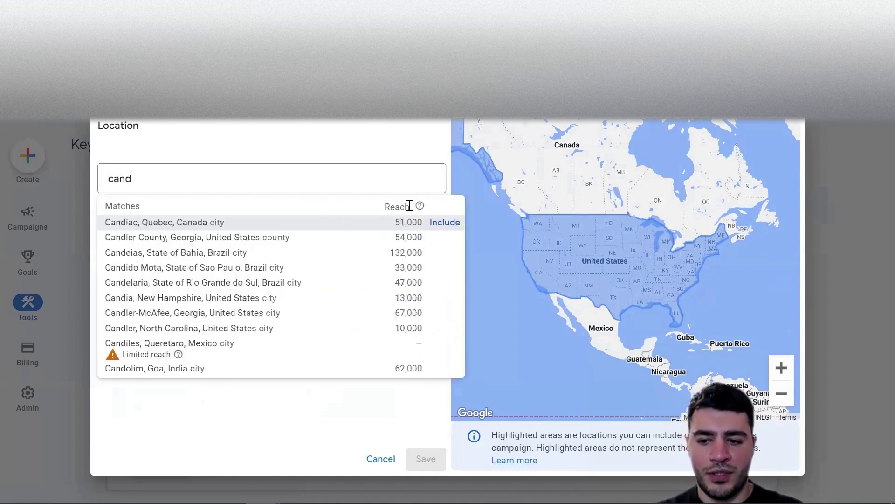
key("BackSpace")
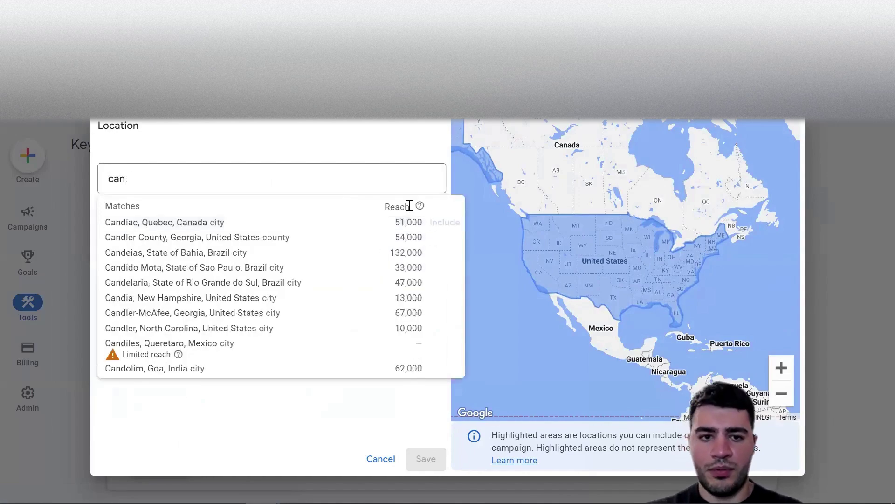
left_click(440, 224)
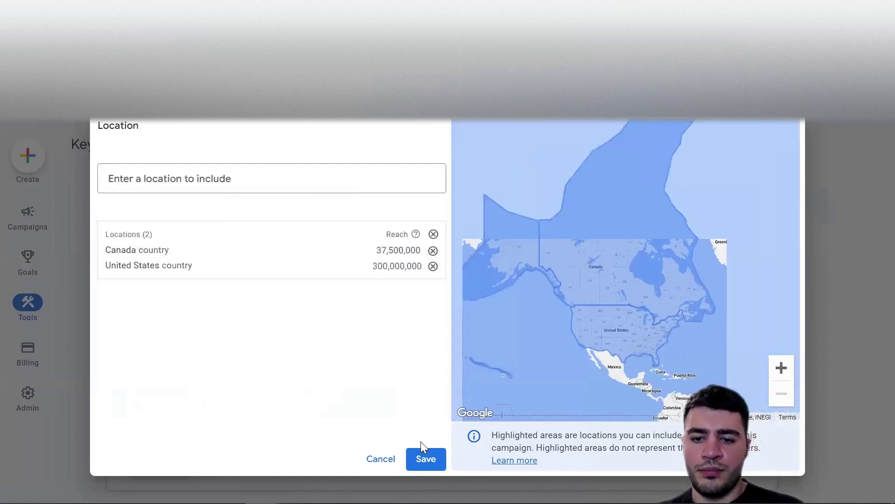
left_click(424, 451)
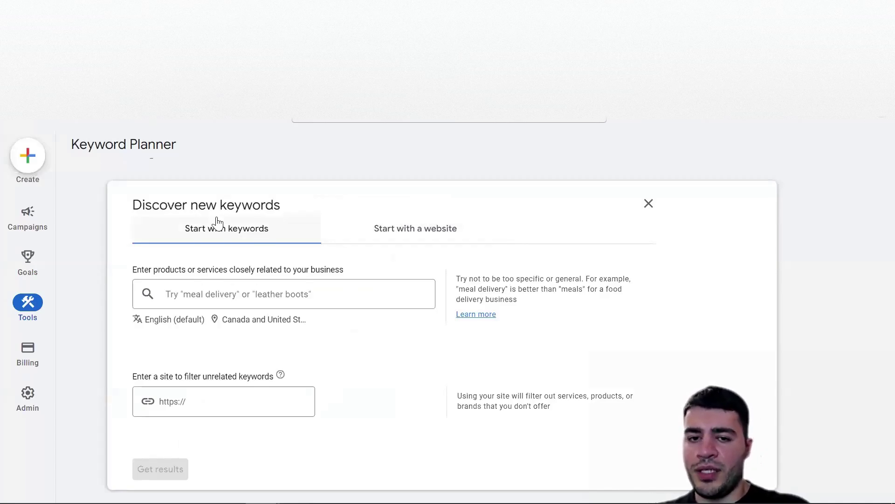
left_click(380, 232)
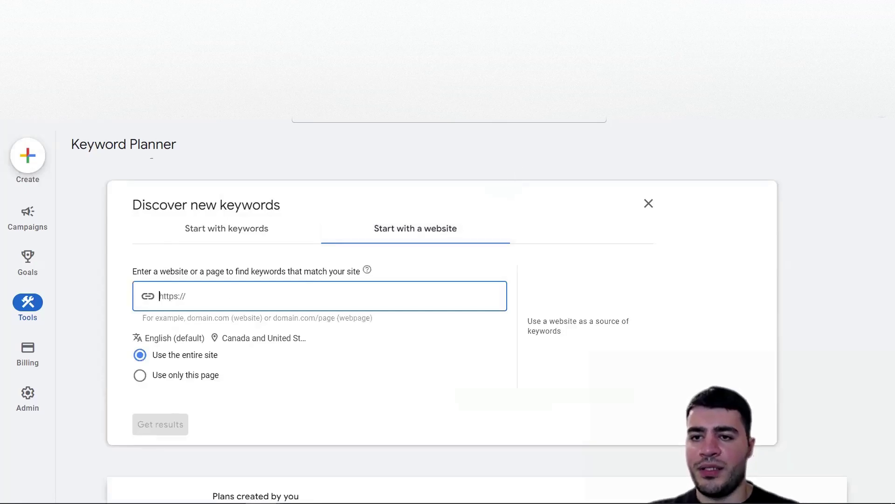
left_click(536, 14)
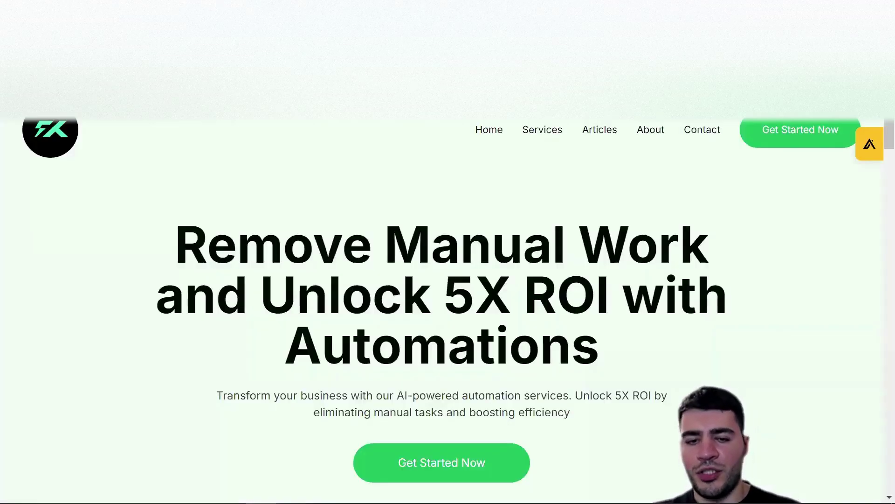
key("ctrl+shift+Tab")
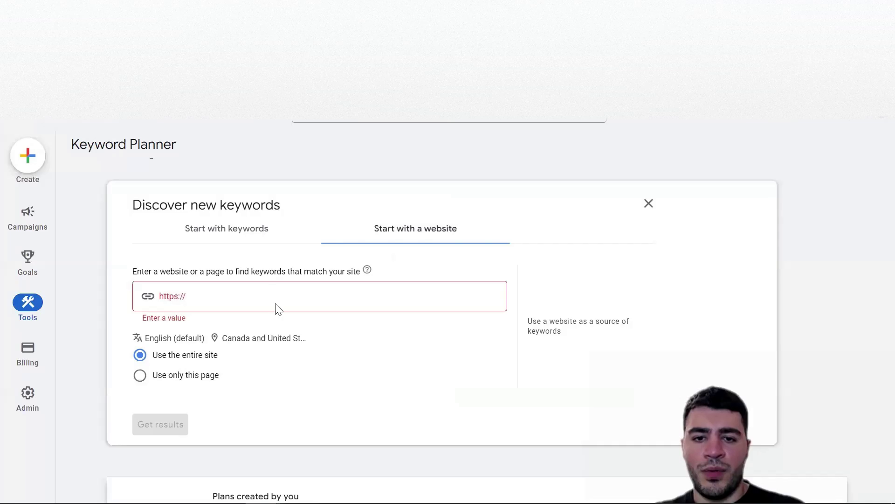
left_click(262, 295)
type("https://5xroi.com/")
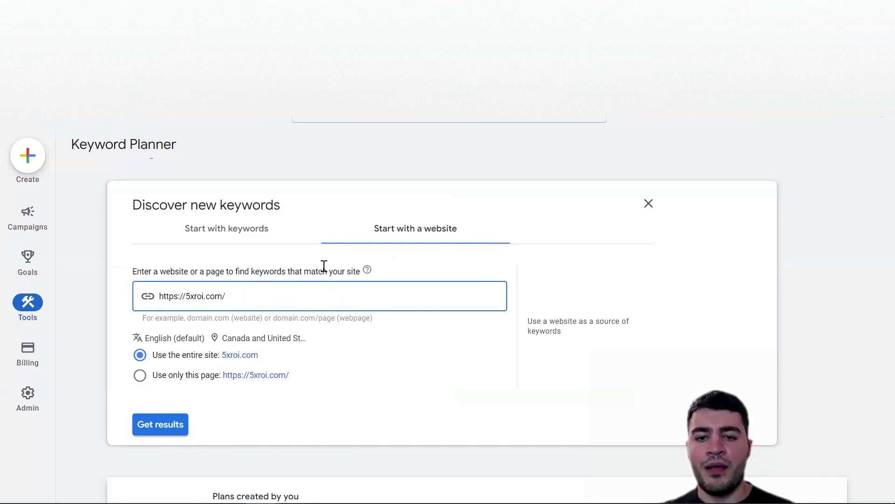
left_click_drag(308, 380, 286, 375)
left_click_drag(215, 350, 329, 375)
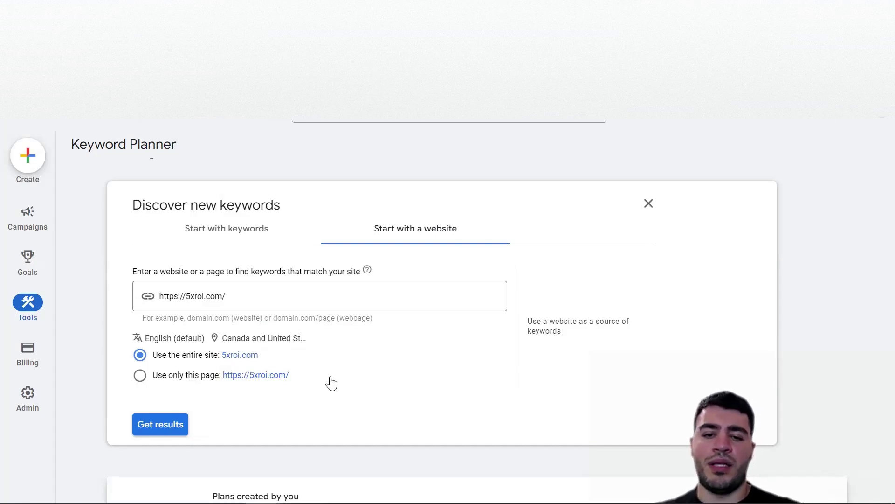
left_click(154, 425)
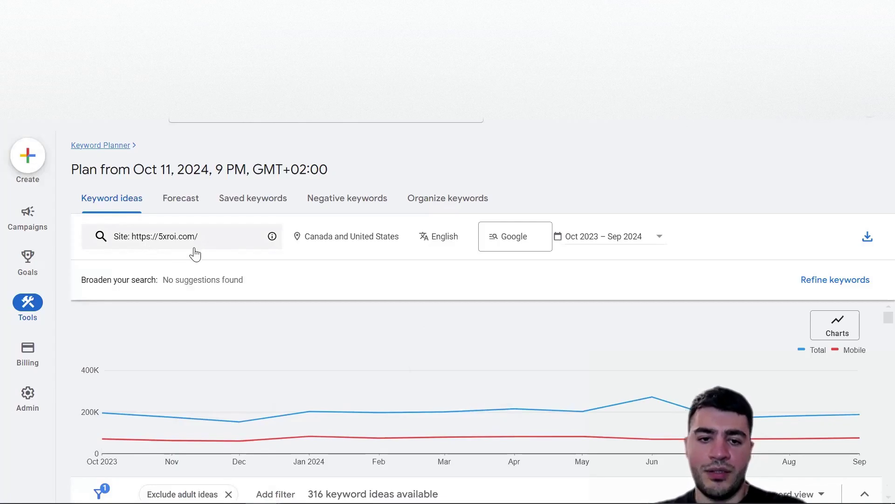
Examine the average monthly searches for the "process automation" keyword and the locations they cover
scroll(196, 356, "down", 3)
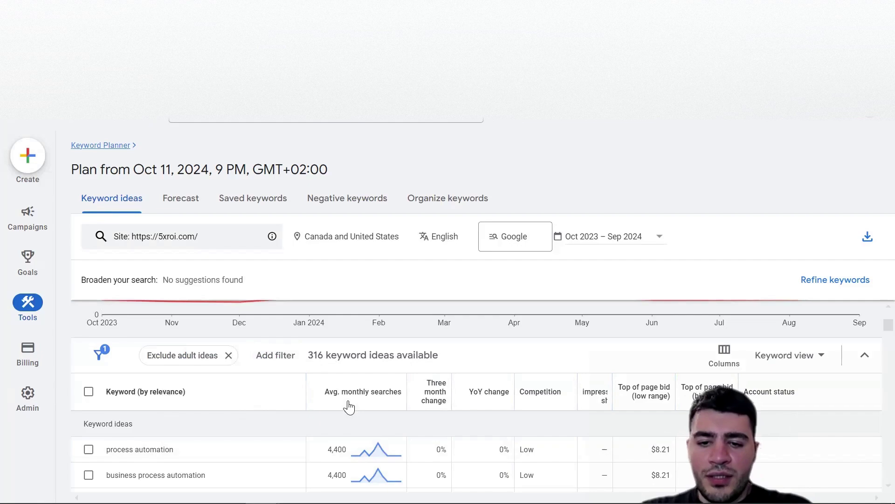
mouse_move(354, 394)
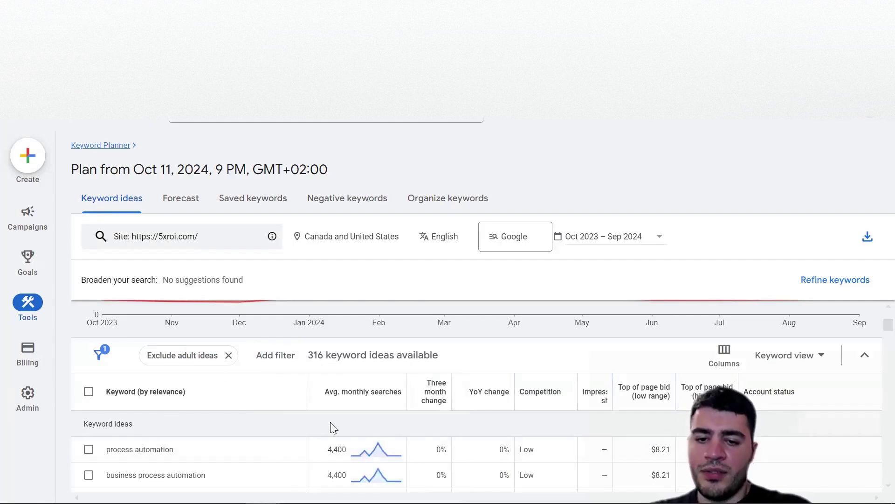
triple_click(146, 451)
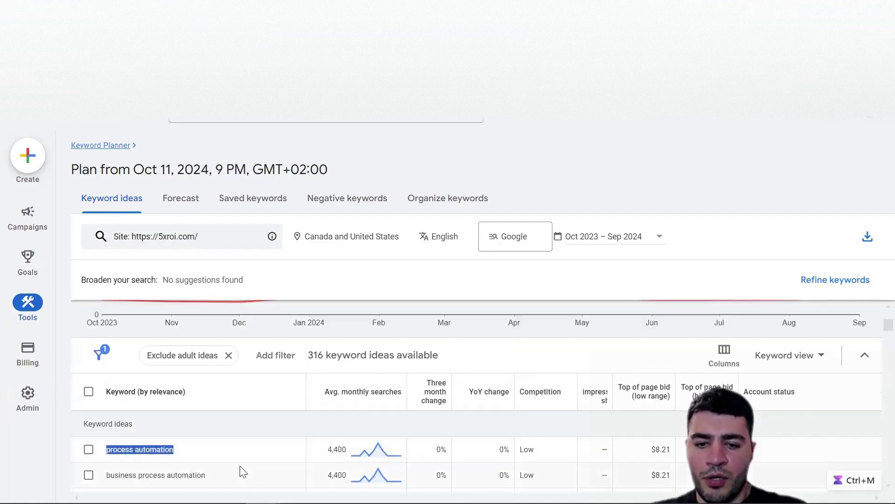
left_click(173, 447)
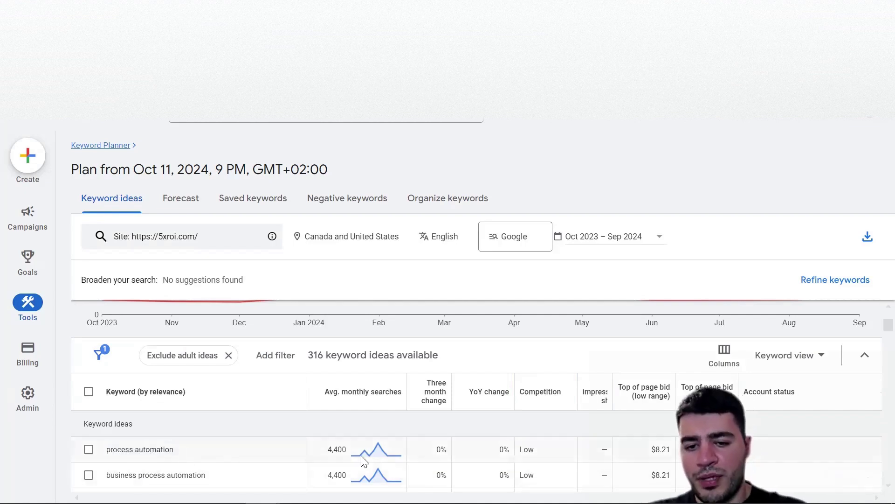
mouse_move(357, 455)
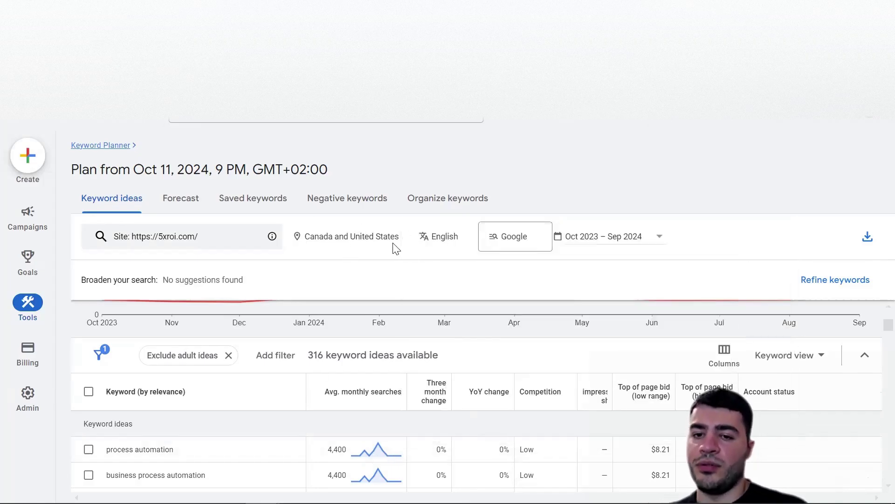
left_click_drag(302, 236, 408, 246)
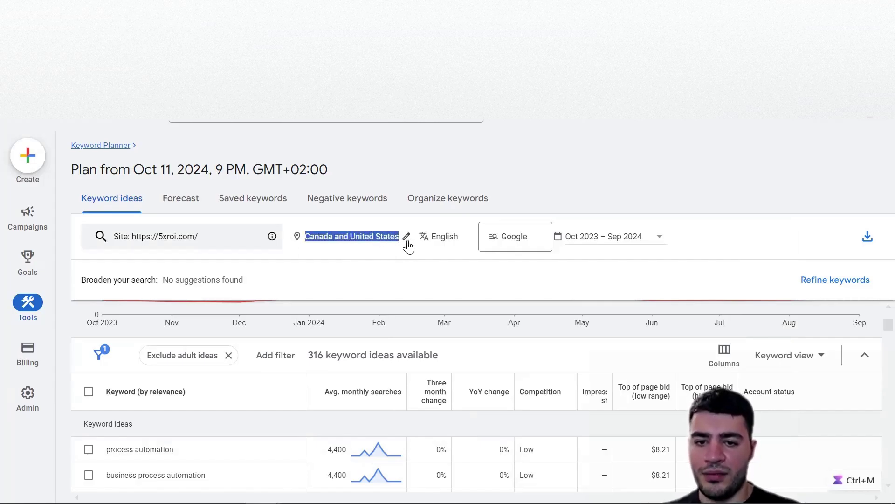
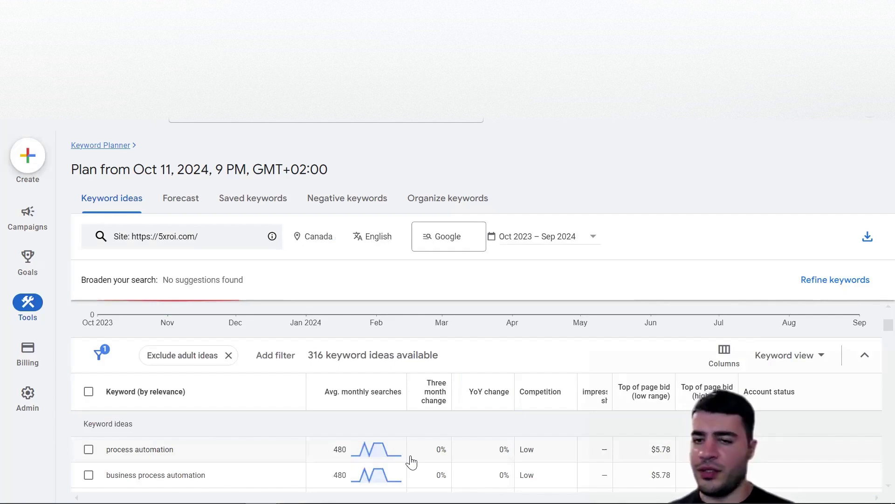
Add United States to the keyword plan's target locations alongside Canada
left_click(341, 238)
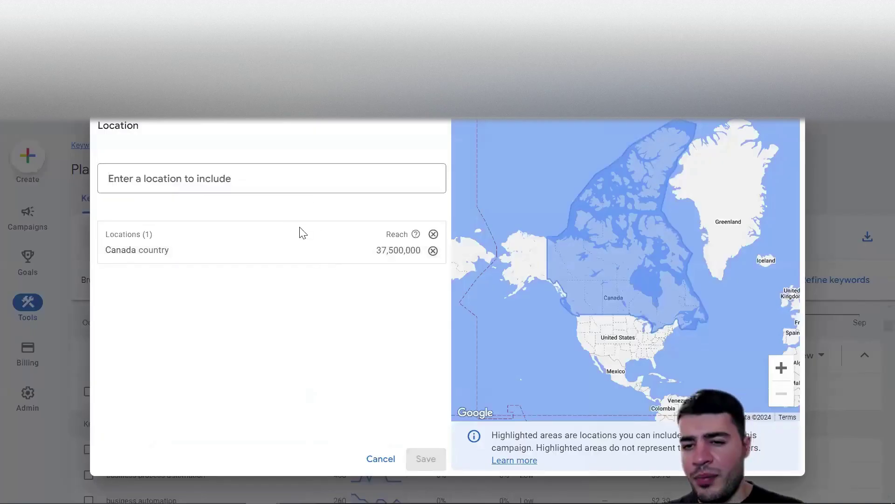
type("un")
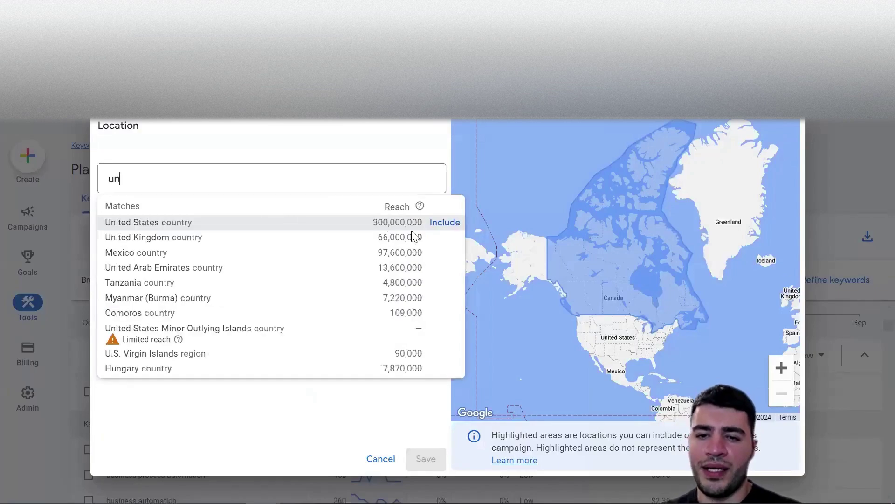
left_click(431, 223)
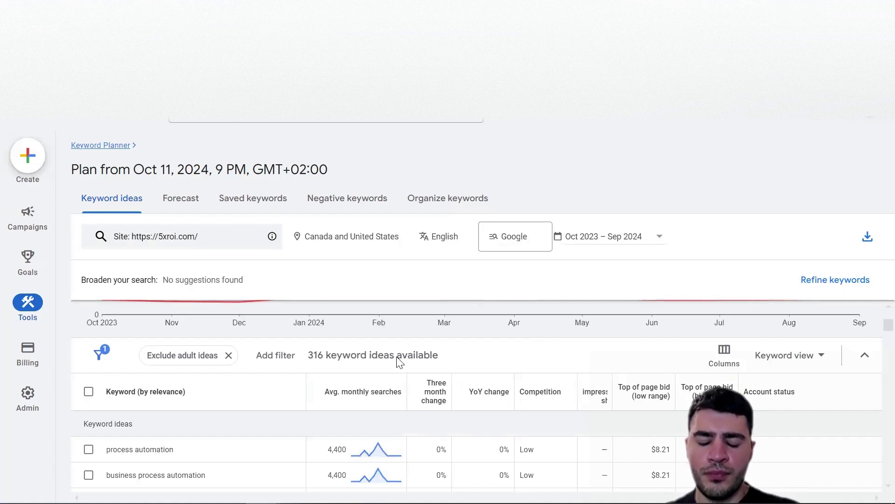
Add United Kingdom and Spain to the keyword plan's target locations and save them
left_click(404, 249)
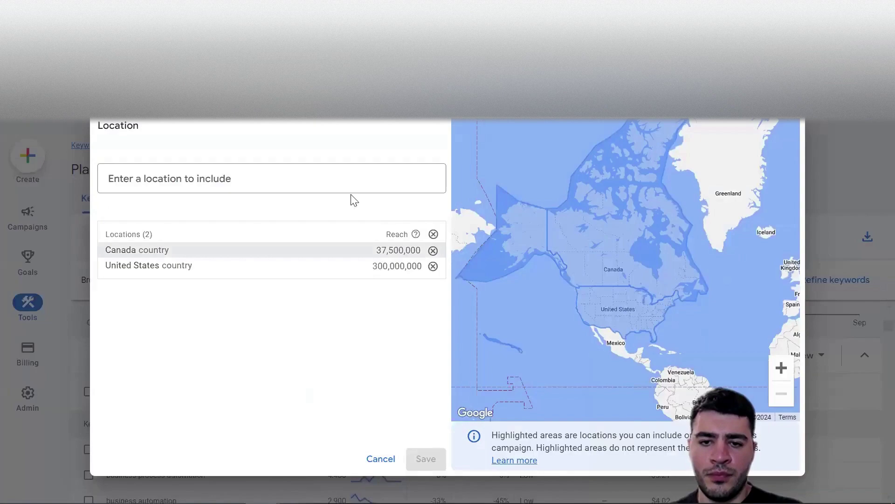
type("U")
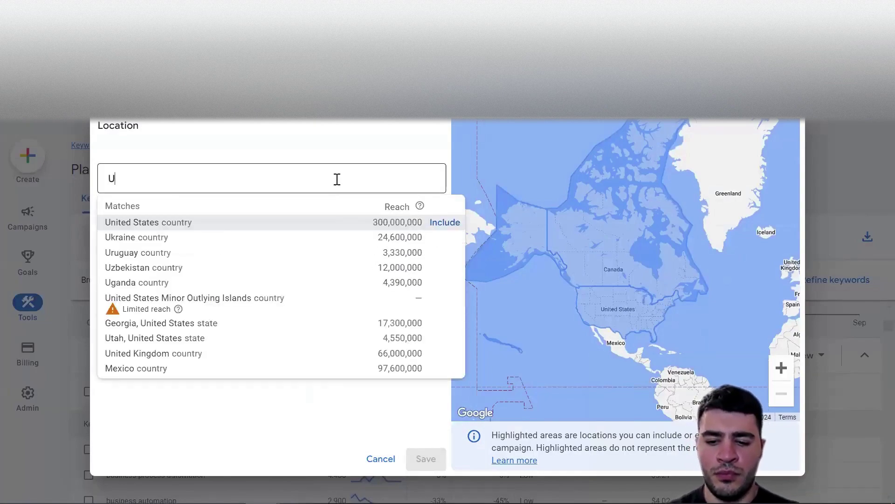
type("nited")
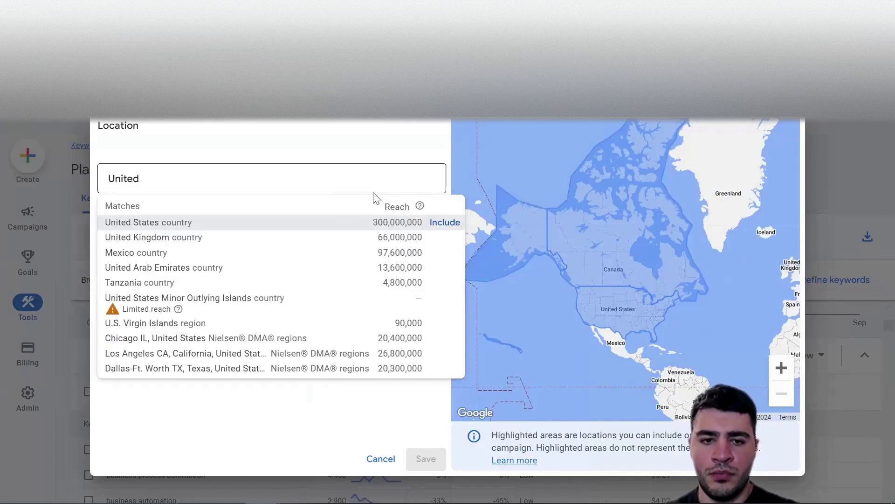
mouse_move(398, 233)
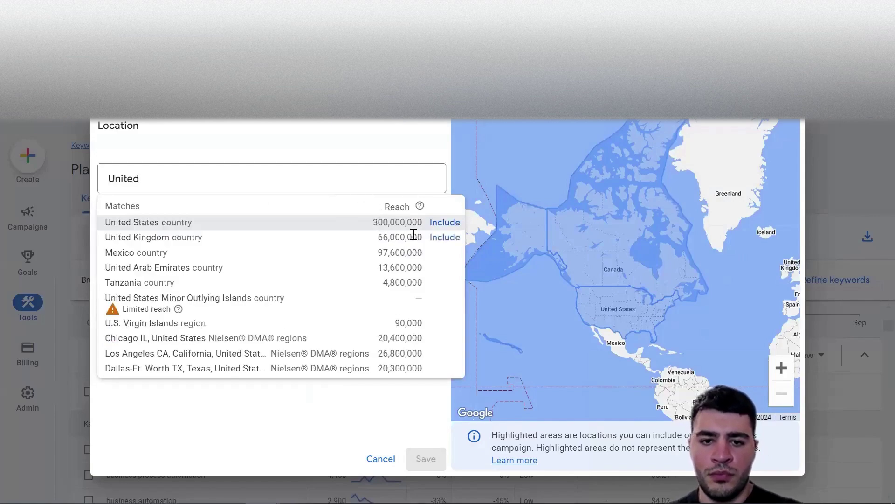
left_click(335, 236)
type("Spa")
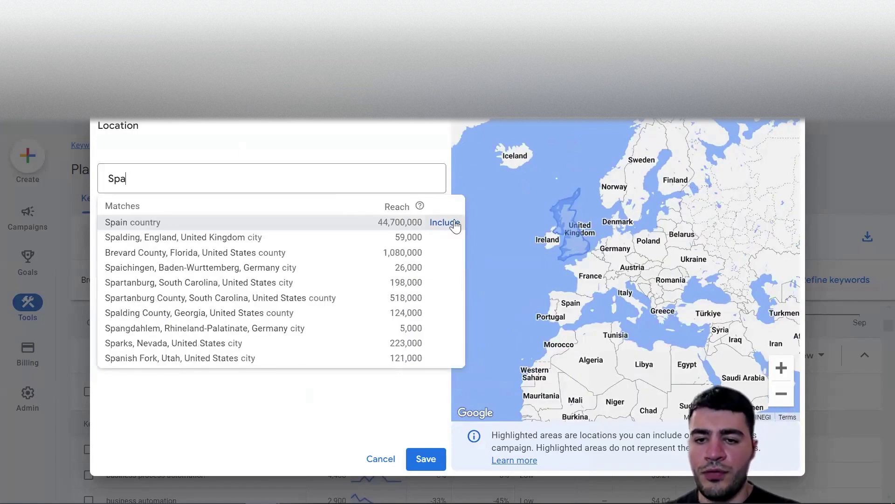
left_click(455, 226)
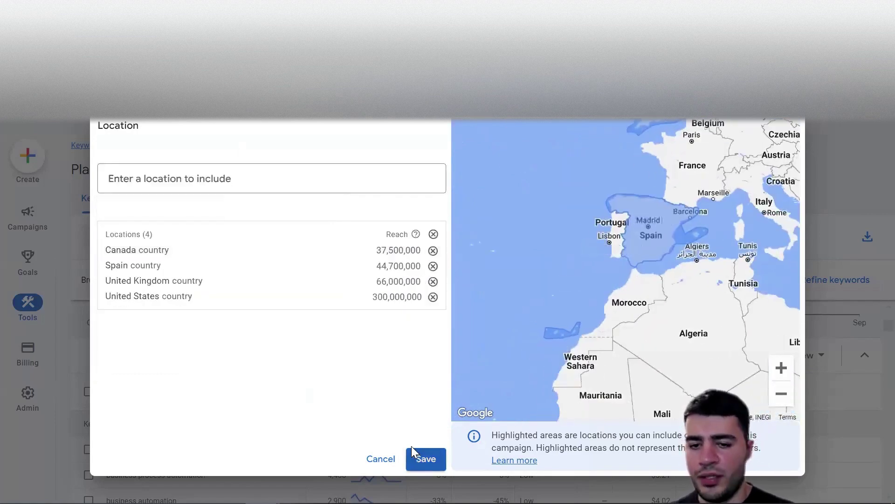
left_click(412, 447)
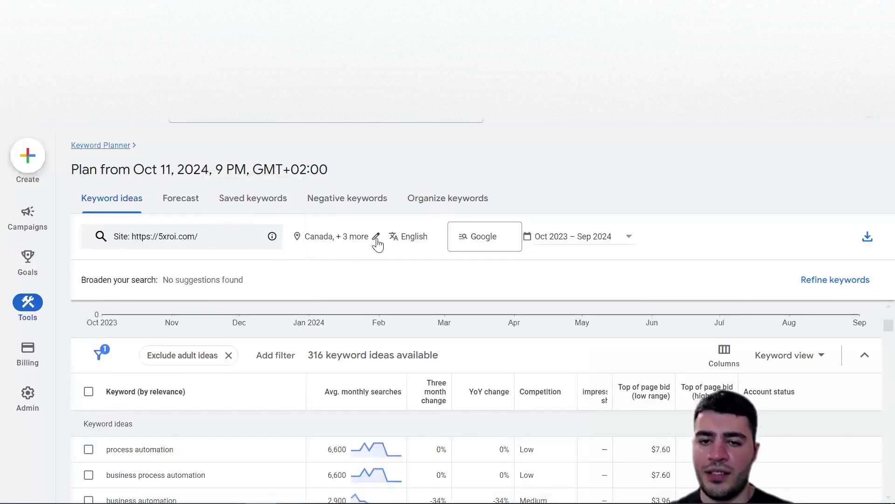
Review the plan's target location list, close it without changes, and look through the keyword ideas
left_click(371, 242)
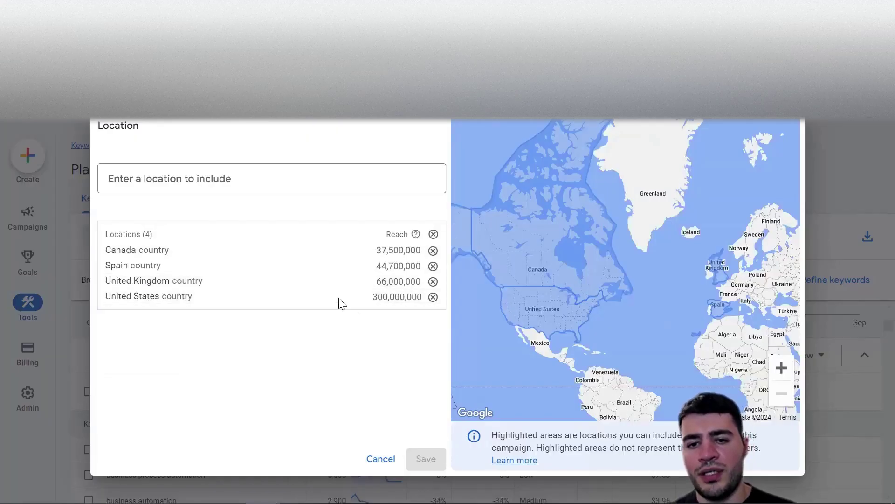
key("ctrl+m")
left_click_drag(96, 230, 427, 305)
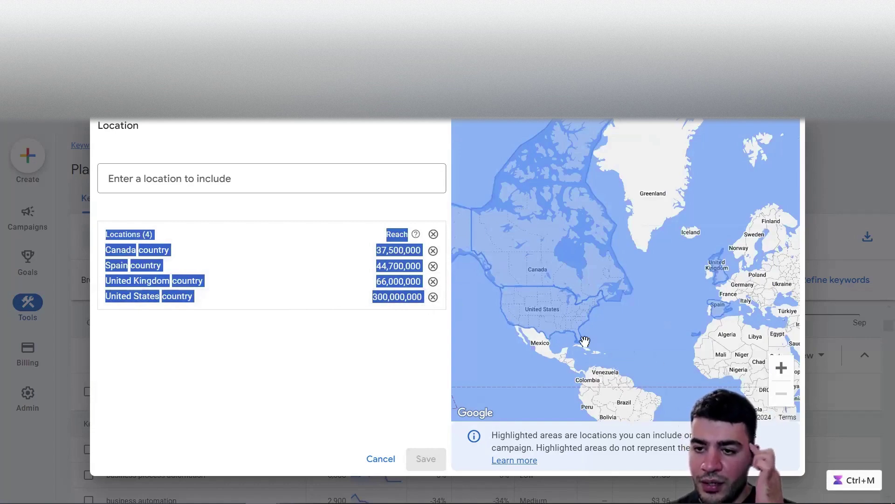
left_click(823, 215)
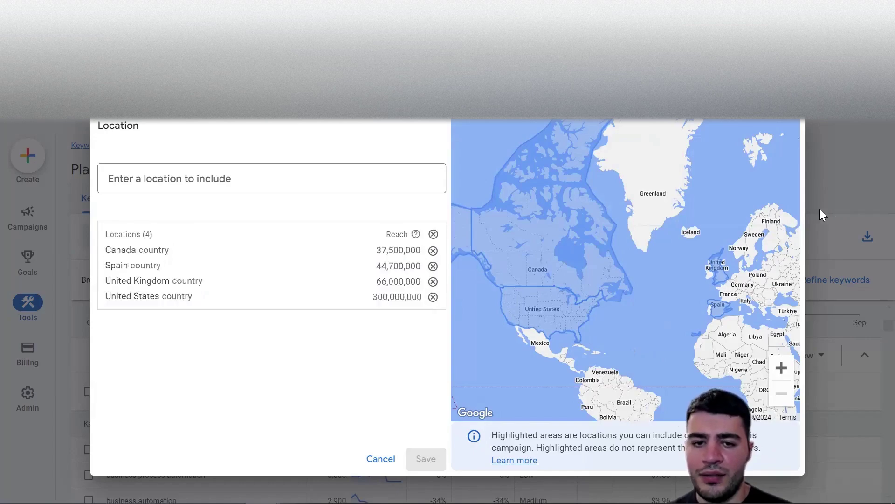
left_click(381, 459)
scroll(311, 422, "down", 2)
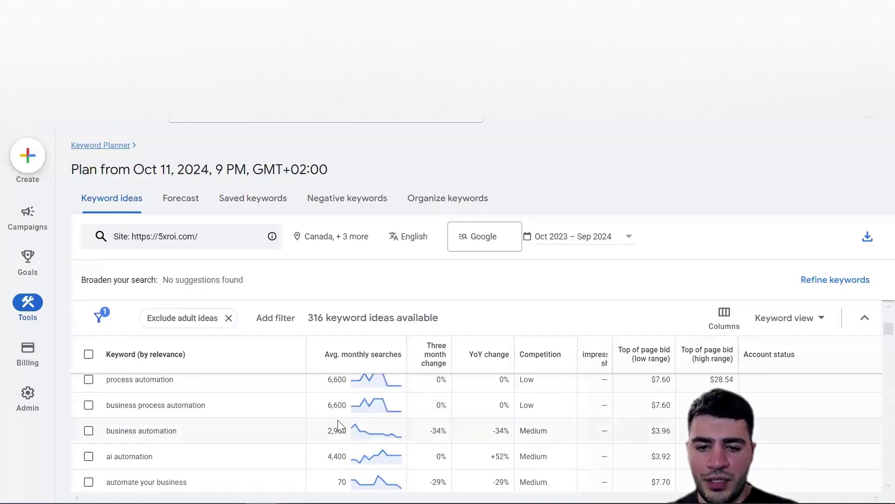
Review the plan's target location list without changing it, and read the explanation of average monthly searches
mouse_move(359, 382)
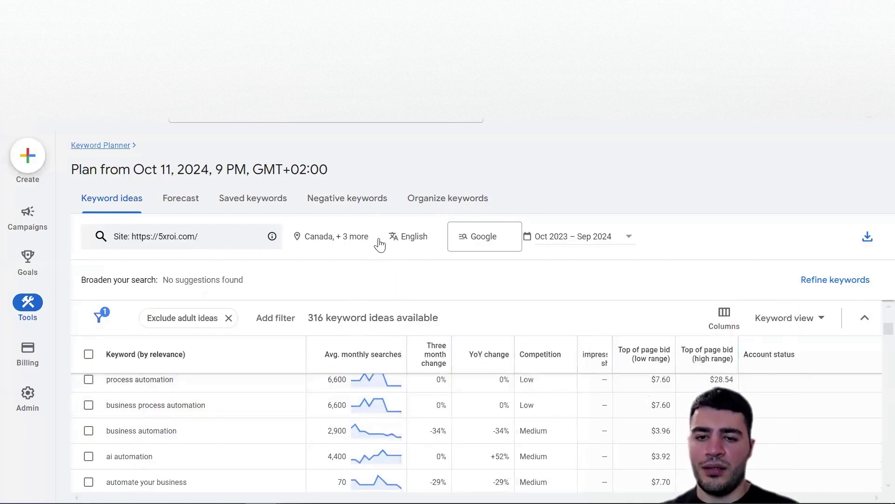
left_click(335, 236)
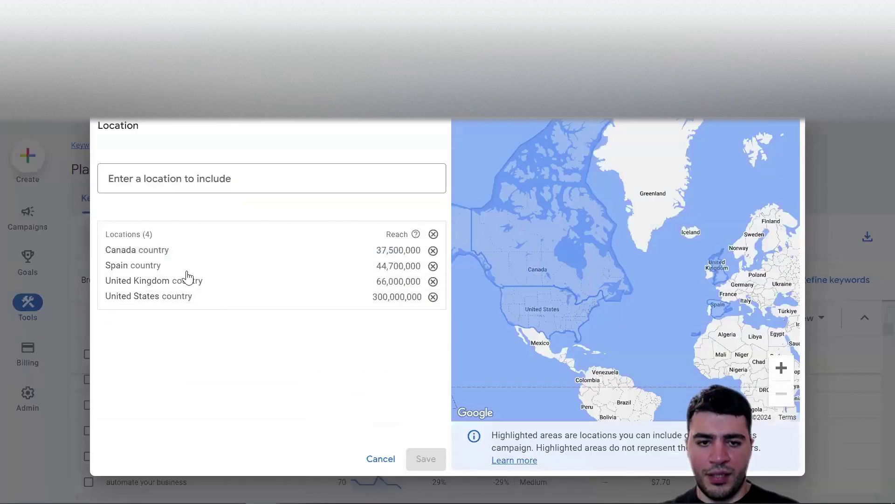
left_click(382, 458)
scroll(373, 455, "up", 3)
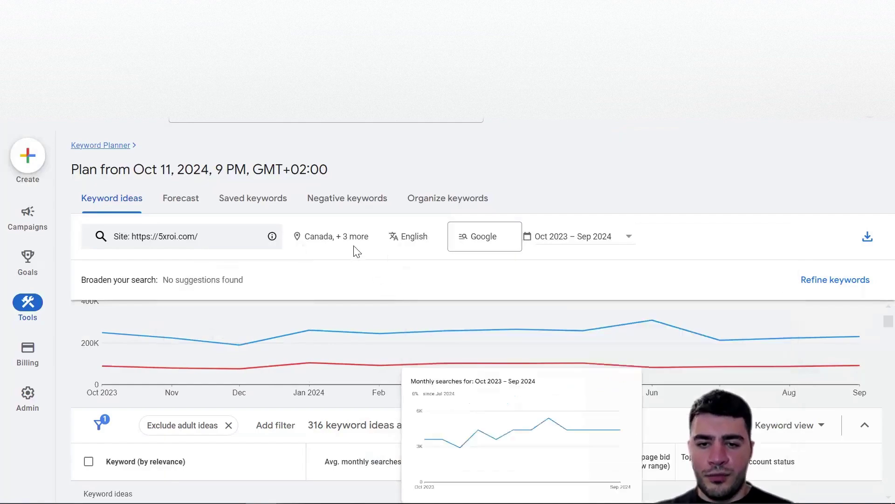
scroll(326, 421, "down", 4)
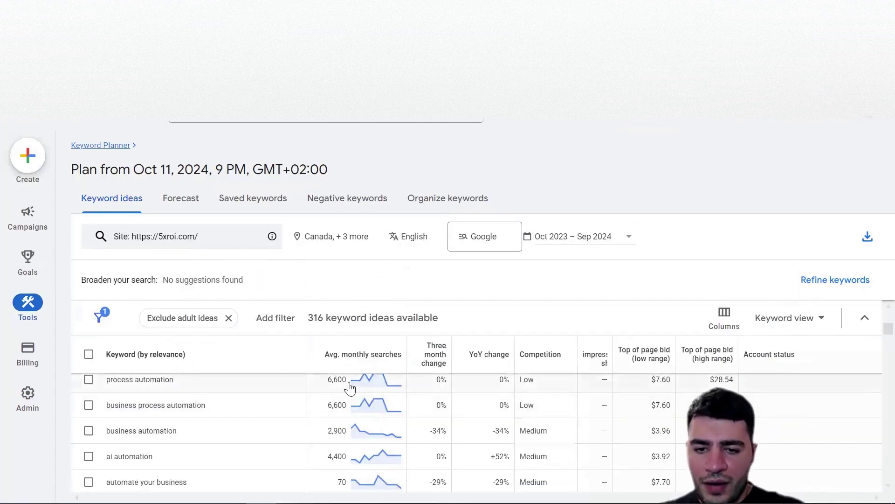
scroll(352, 394, "up", 2)
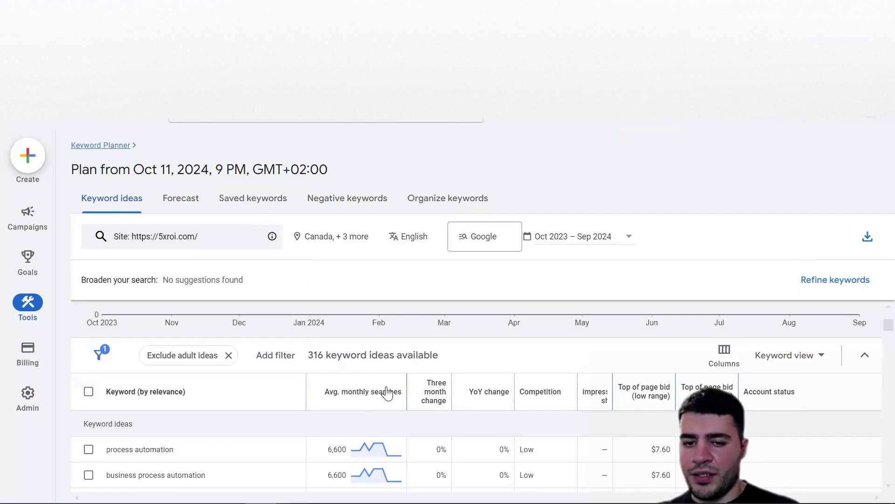
mouse_move(387, 392)
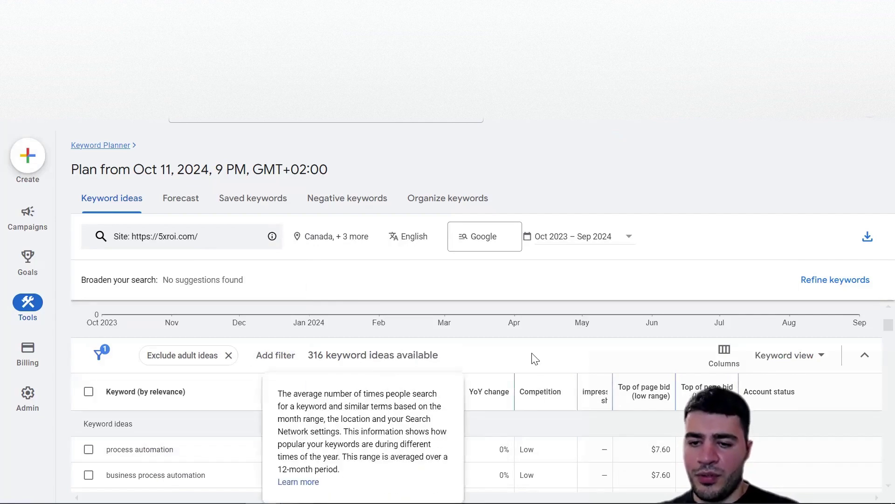
scroll(432, 419, "down", 2)
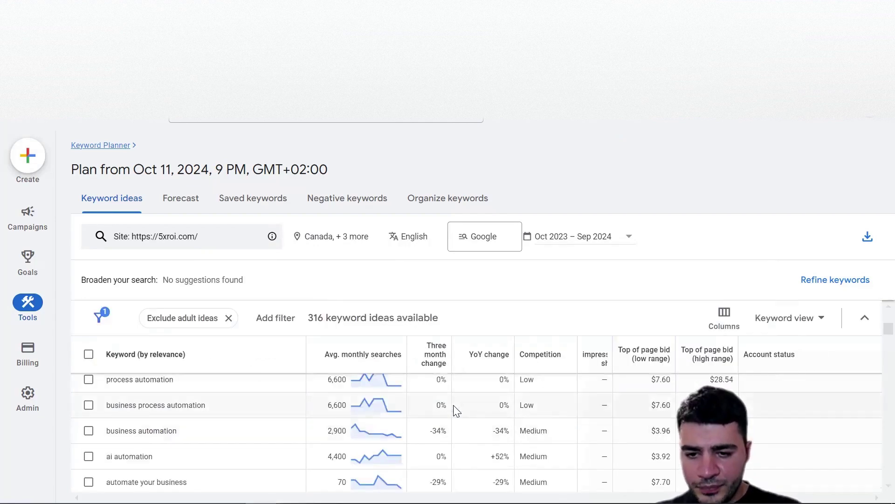
Read what the YoY change column compares, and examine the monthly search trend and yearly change for "ai automation"
mouse_move(480, 358)
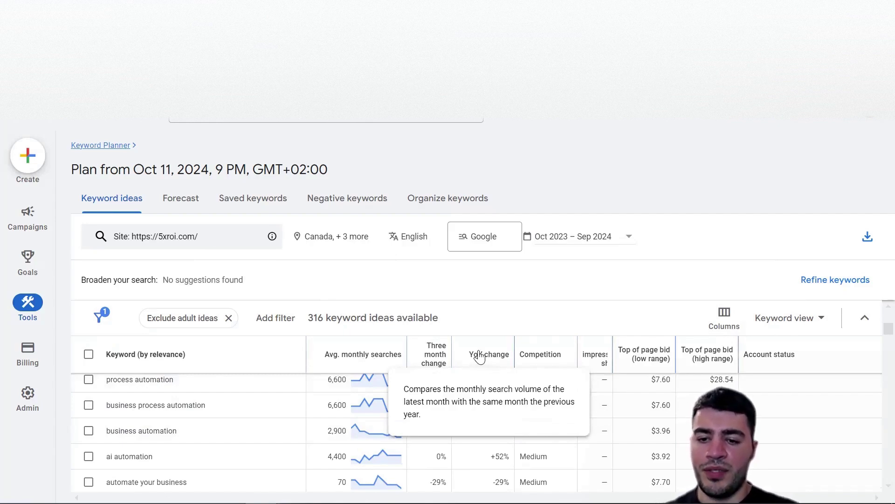
double_click(127, 457)
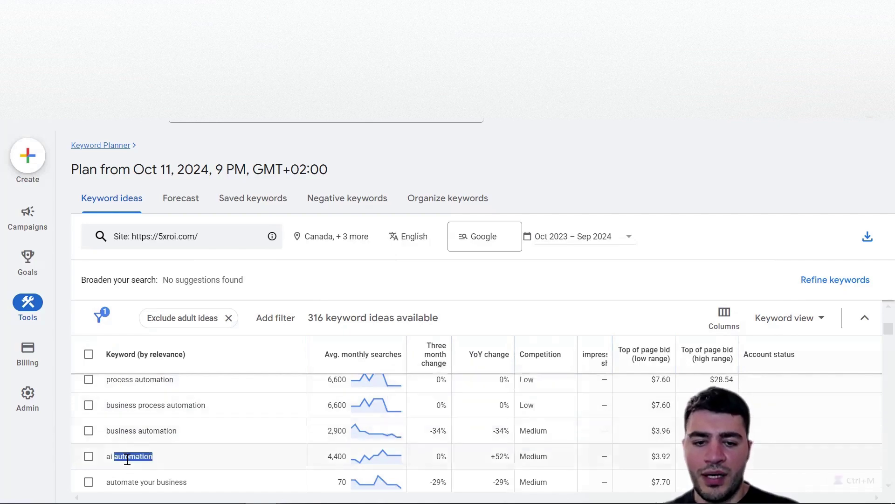
triple_click(127, 458)
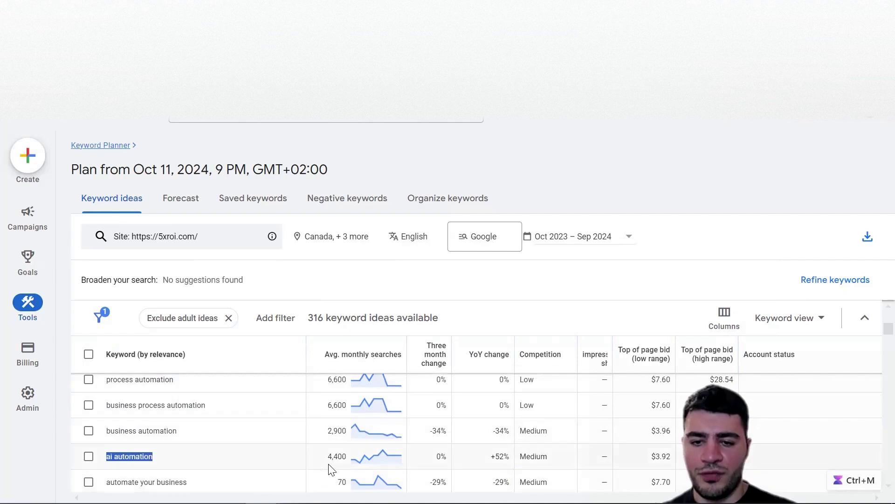
mouse_move(372, 458)
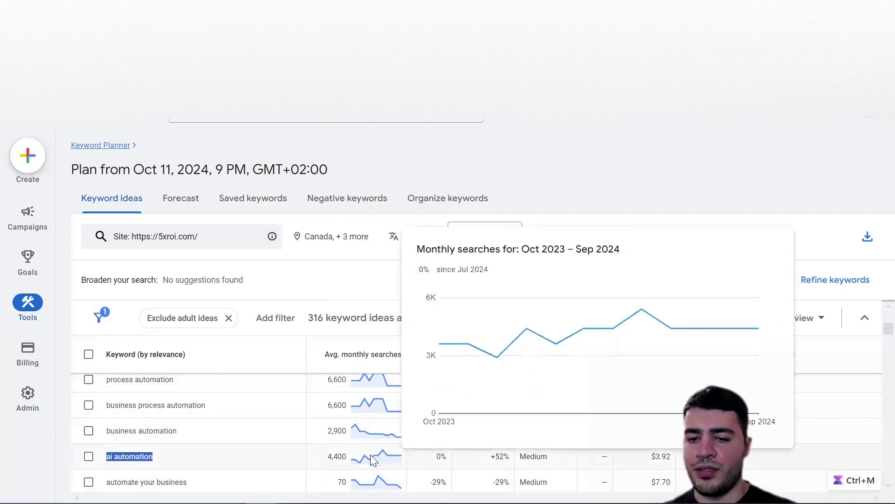
triple_click(501, 457)
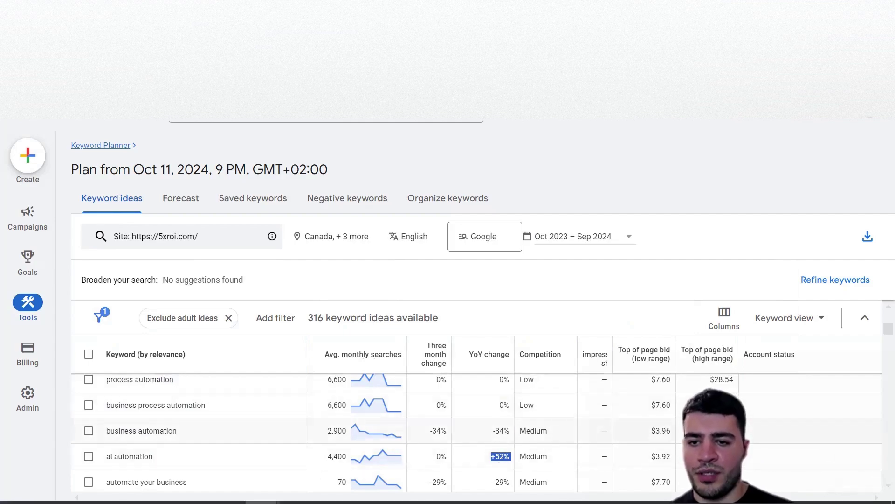
left_click(487, 430)
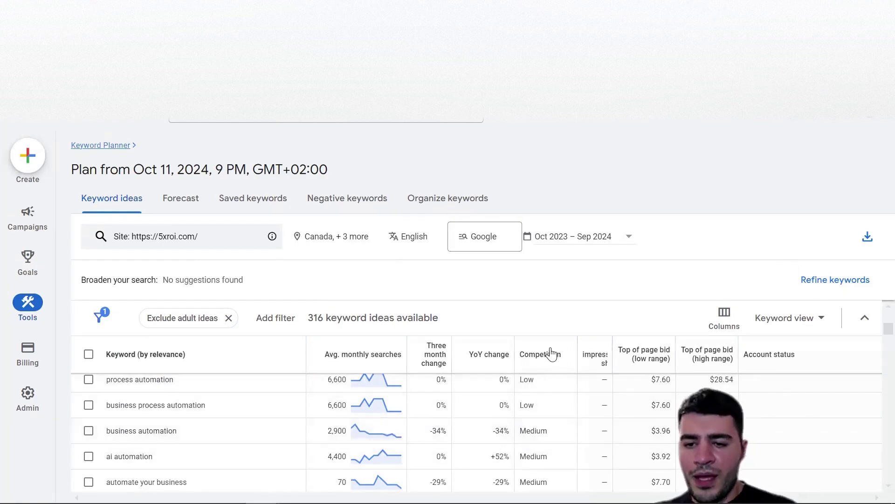
Look through the competition levels across the list of keyword ideas
mouse_move(551, 355)
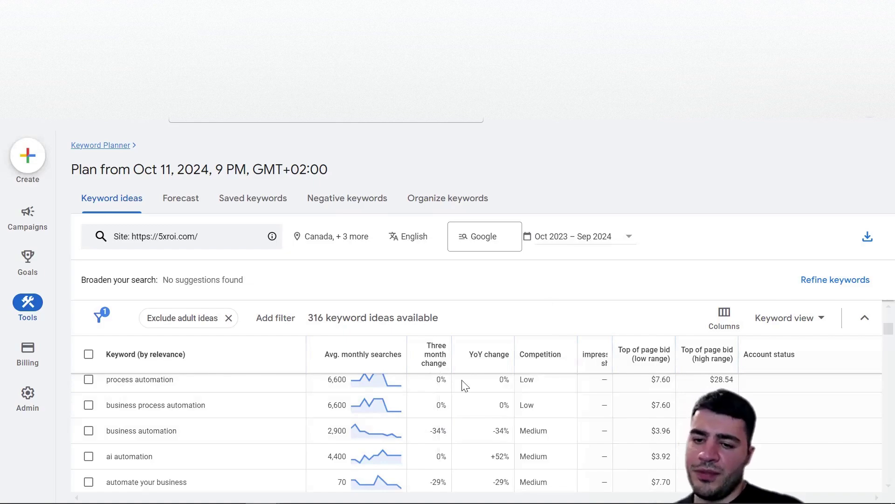
scroll(537, 438, "down", 2)
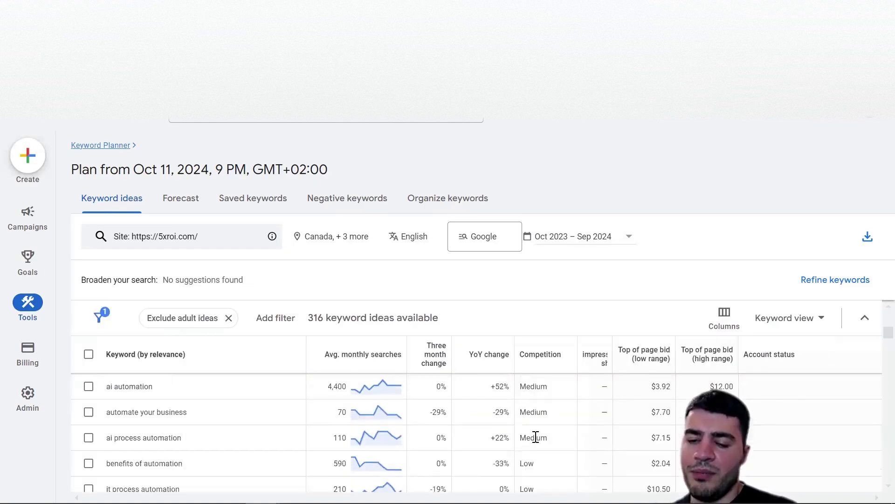
scroll(535, 438, "down", 2)
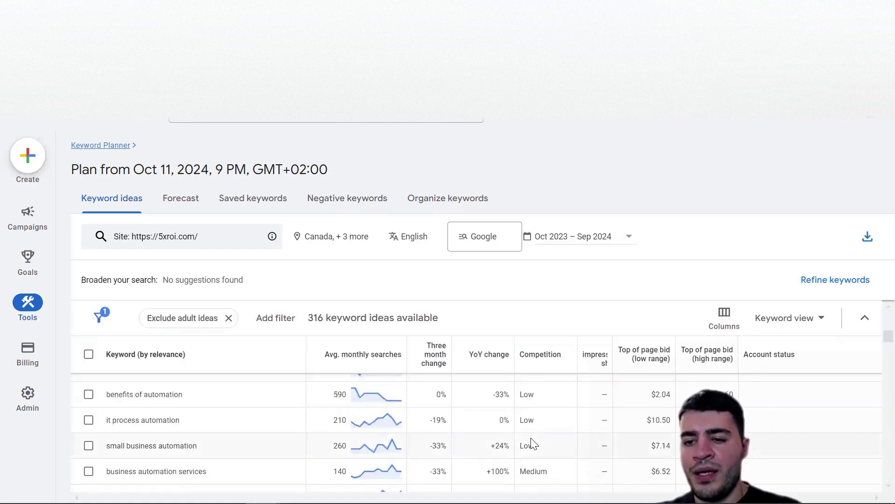
scroll(535, 438, "up", 4)
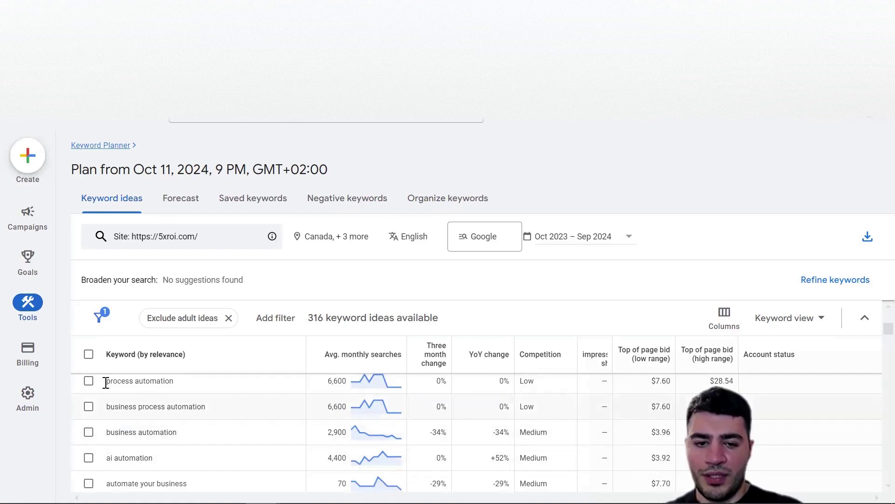
Compare the competition levels of the "business process automation" and "business automation" keywords
triple_click(133, 402)
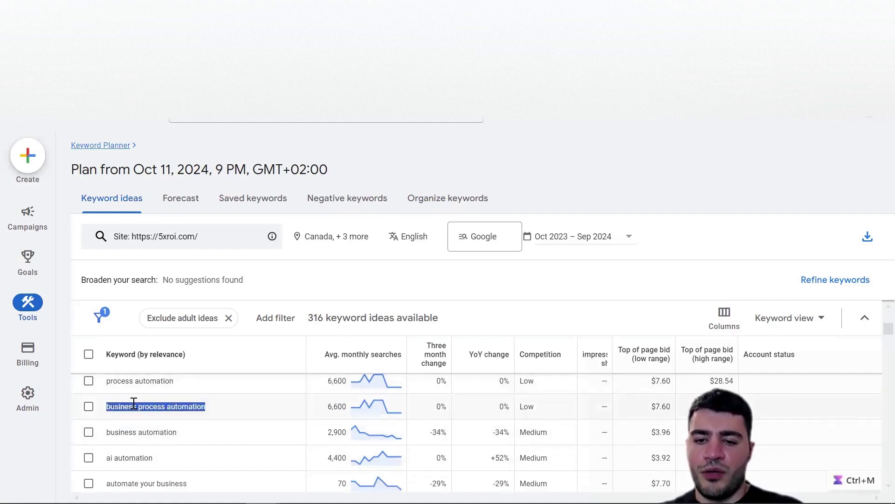
left_click(534, 406)
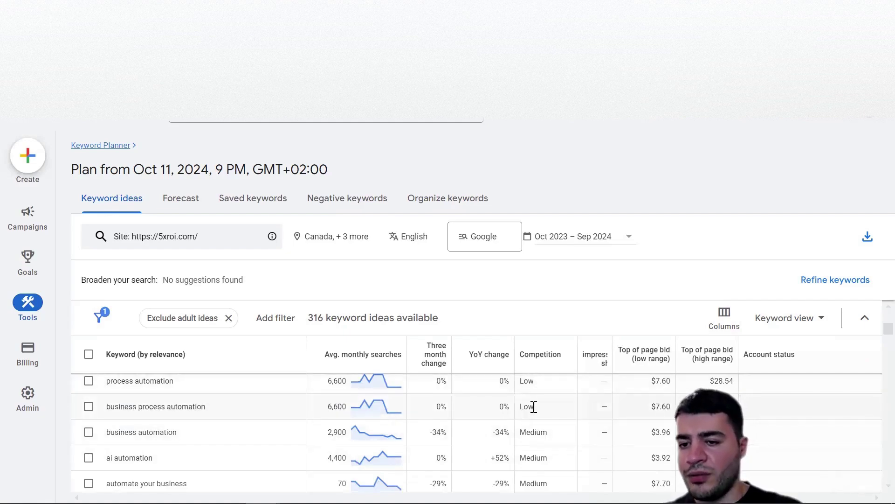
double_click(534, 406)
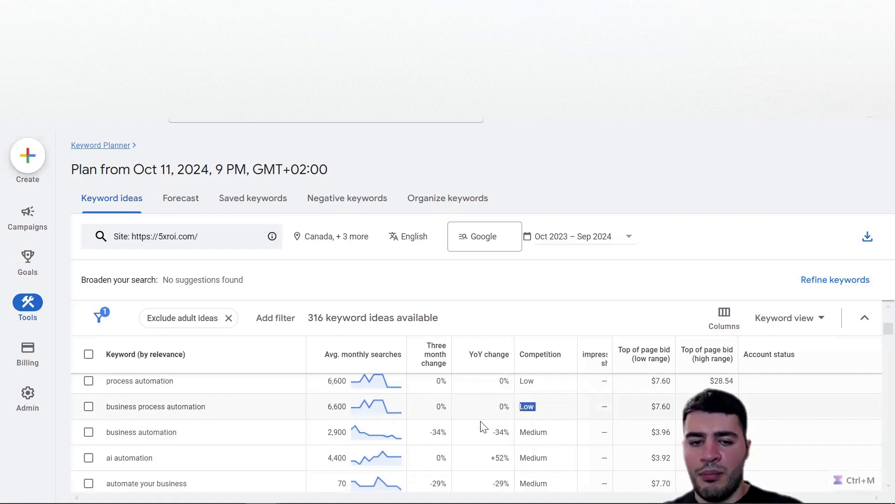
triple_click(162, 432)
left_click(543, 432)
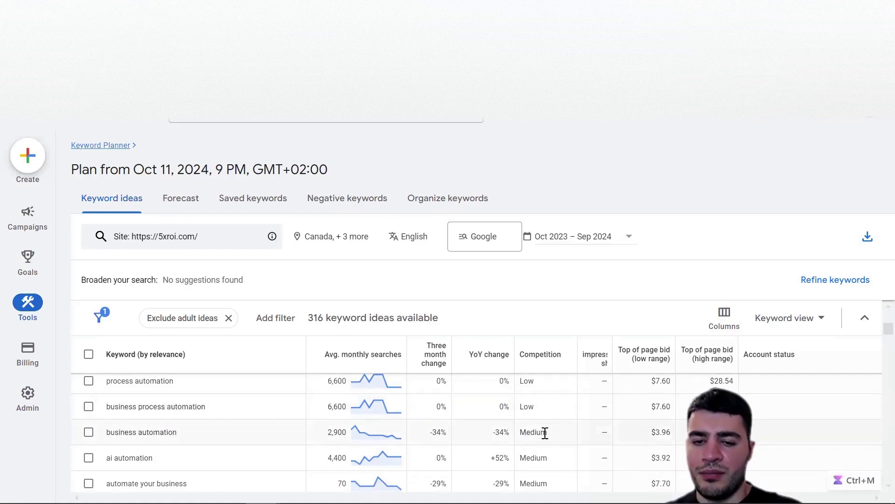
double_click(543, 432)
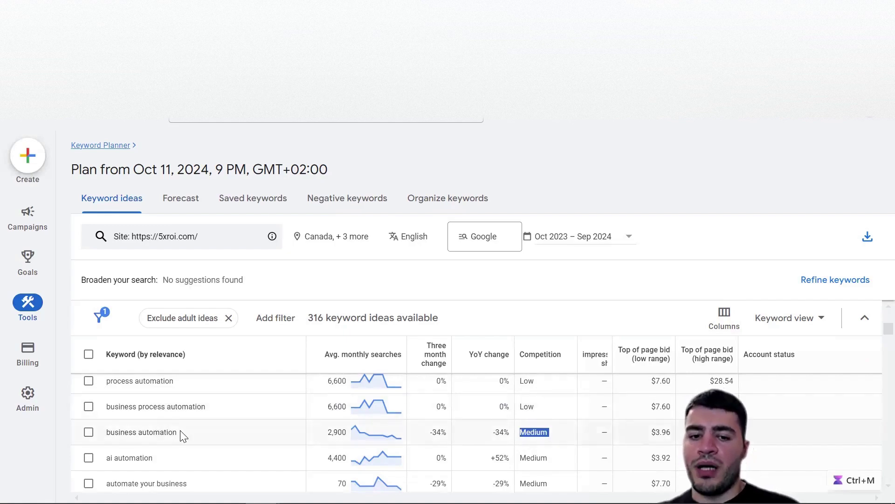
left_click_drag(180, 432, 95, 438)
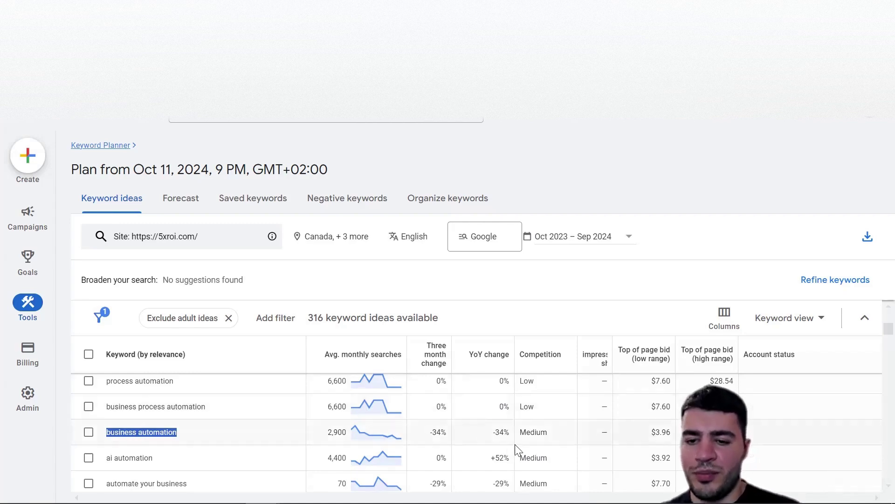
scroll(536, 429, "down", 5)
scroll(525, 447, "up", 8)
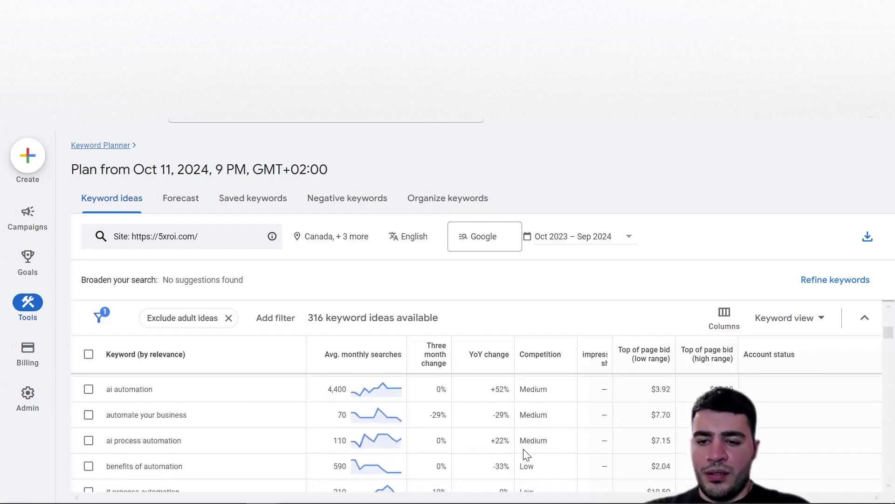
scroll(528, 436, "down", 2)
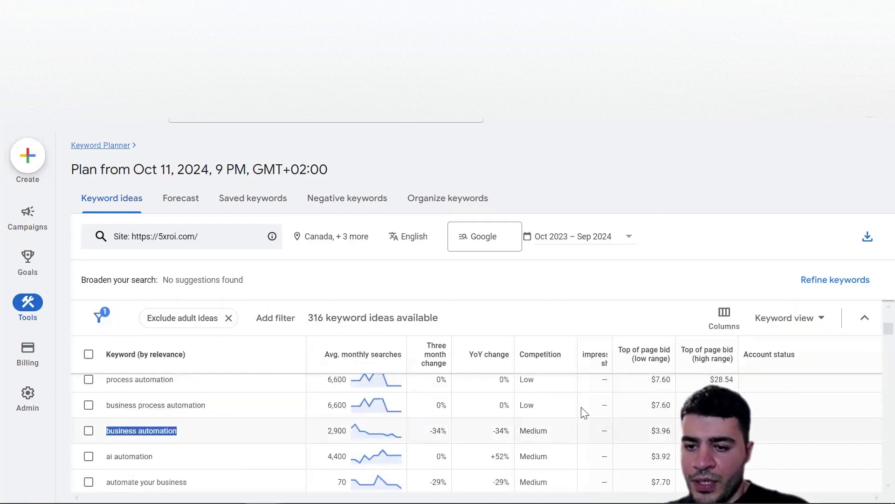
Read the explanation of the top of page bid and examine the low-range bids for "business process automation" and "process automation"
mouse_move(655, 360)
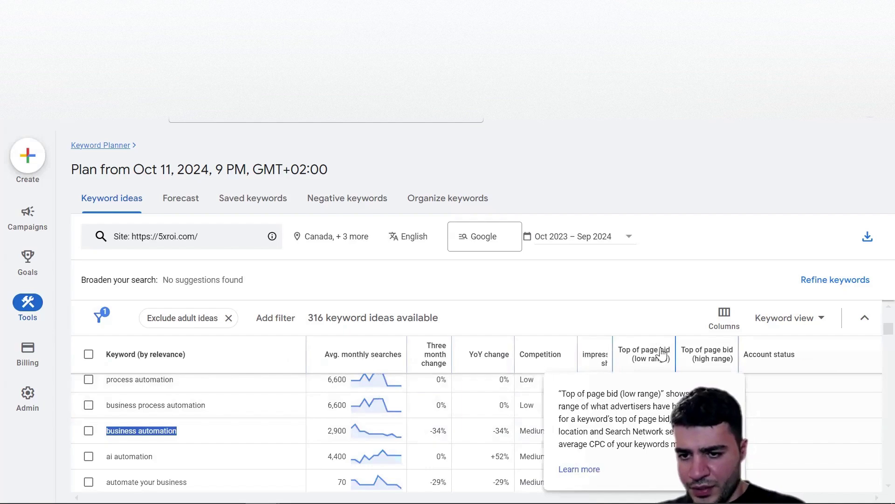
mouse_move(710, 355)
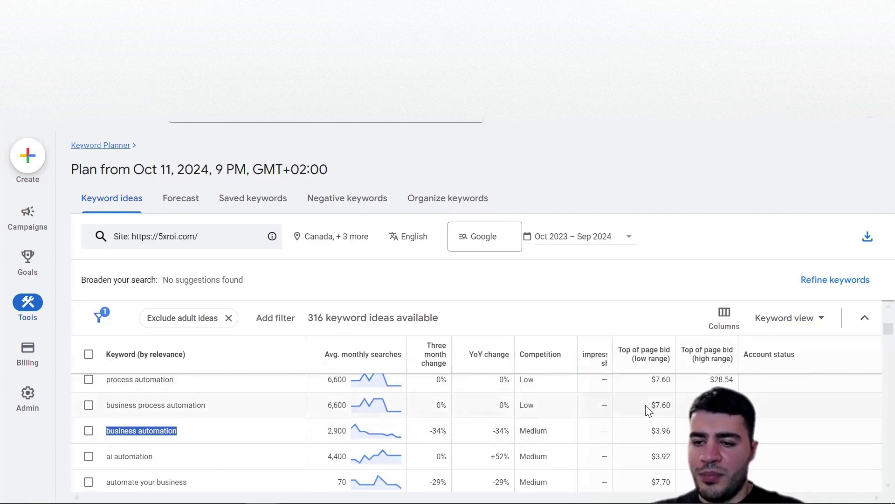
left_click(113, 404)
left_click_drag(114, 403, 208, 405)
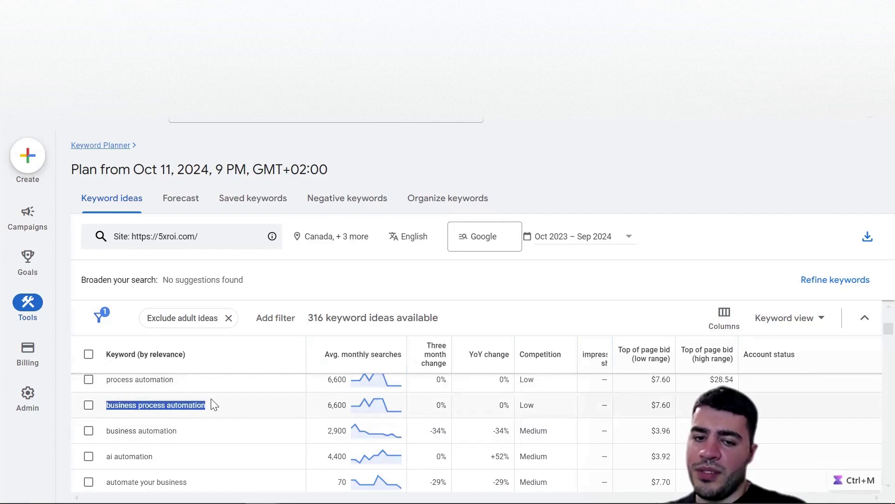
left_click_drag(631, 406, 673, 405)
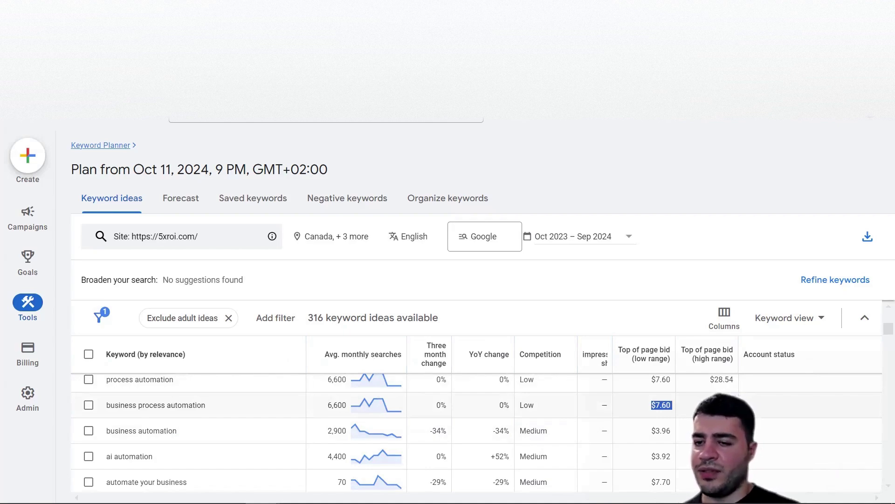
key("ctrl+m")
double_click(663, 404)
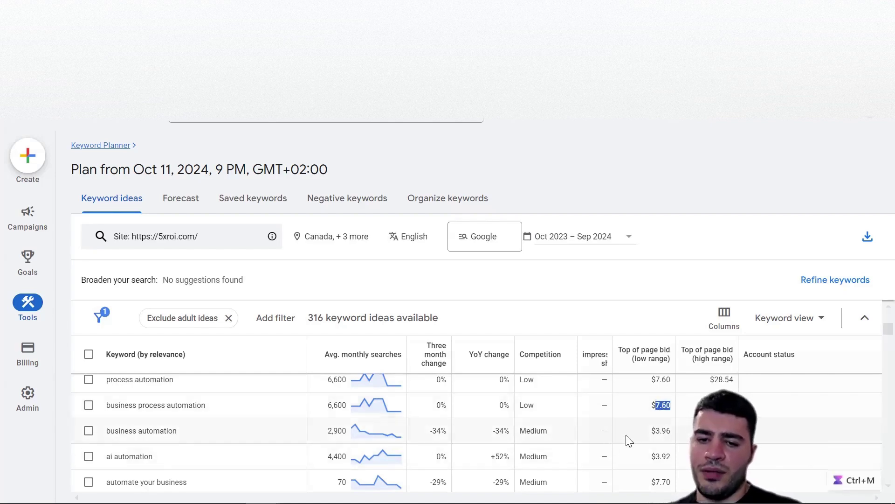
scroll(635, 437, "up", 2)
left_click_drag(650, 449, 673, 442)
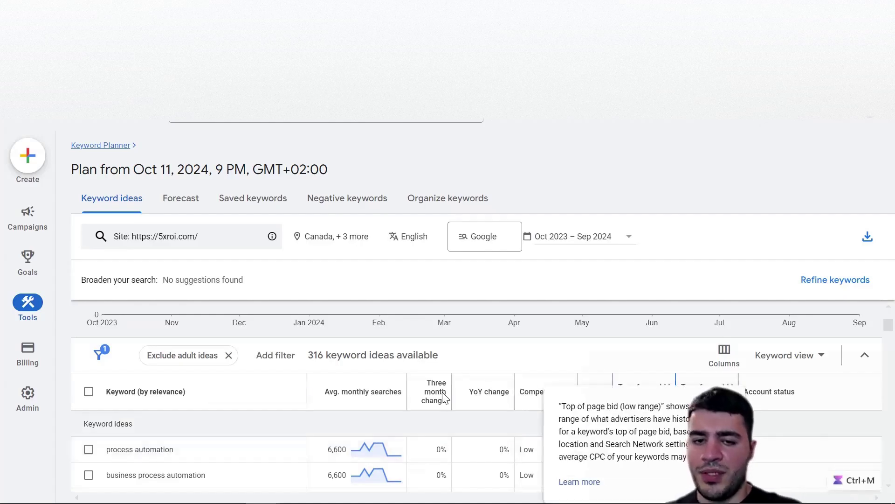
Examine the total and mobile search volume chart for the keyword ideas from October 2023 to September 2024
scroll(395, 394, "up", 4)
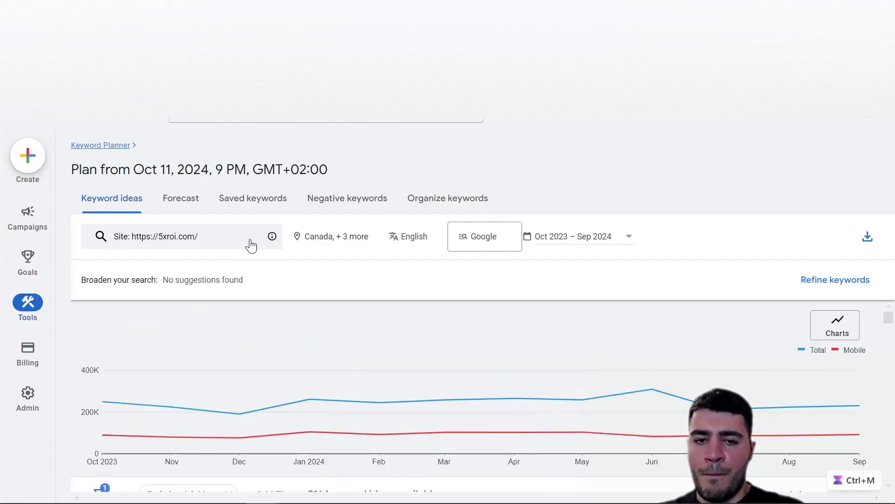
scroll(279, 317, "down", 2)
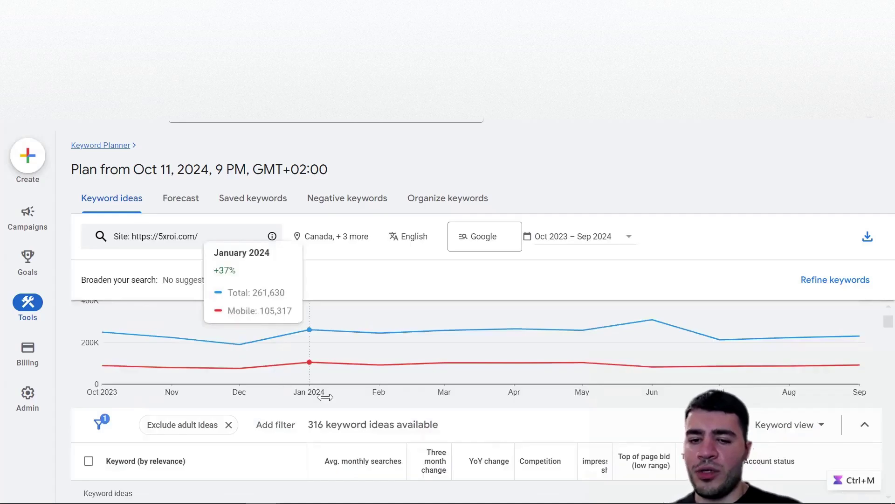
scroll(283, 380, "down", 2)
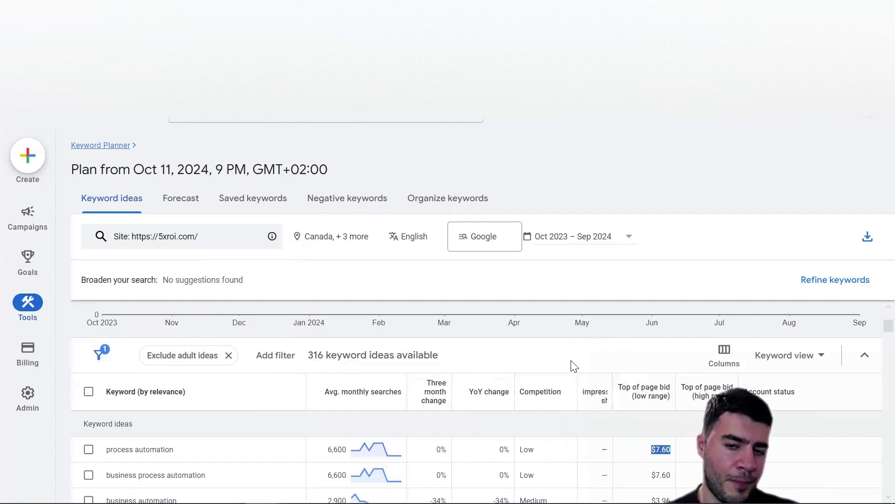
scroll(577, 341, "up", 3)
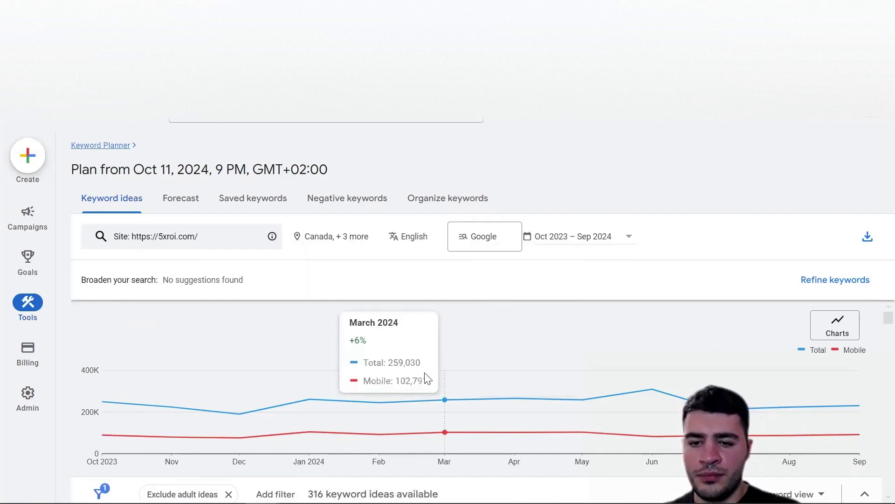
Read the explanation of the Competition column, including how the low, medium and high levels are determined
scroll(427, 378, "down", 4)
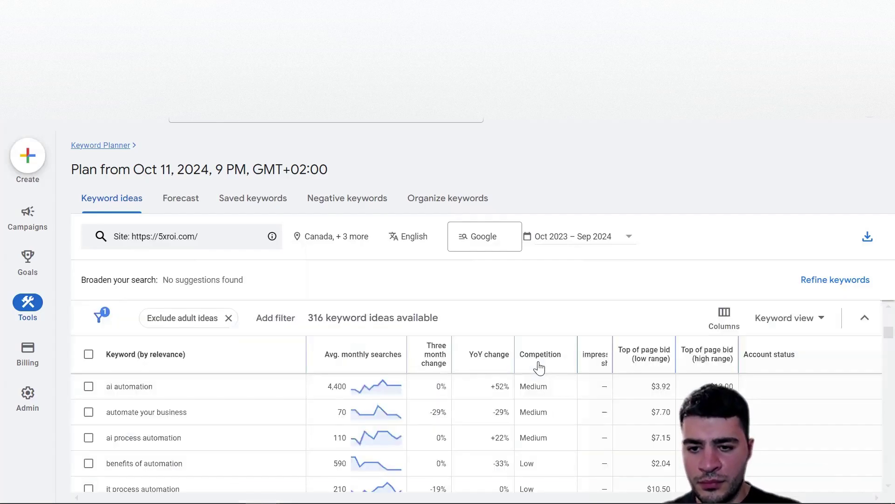
mouse_move(540, 355)
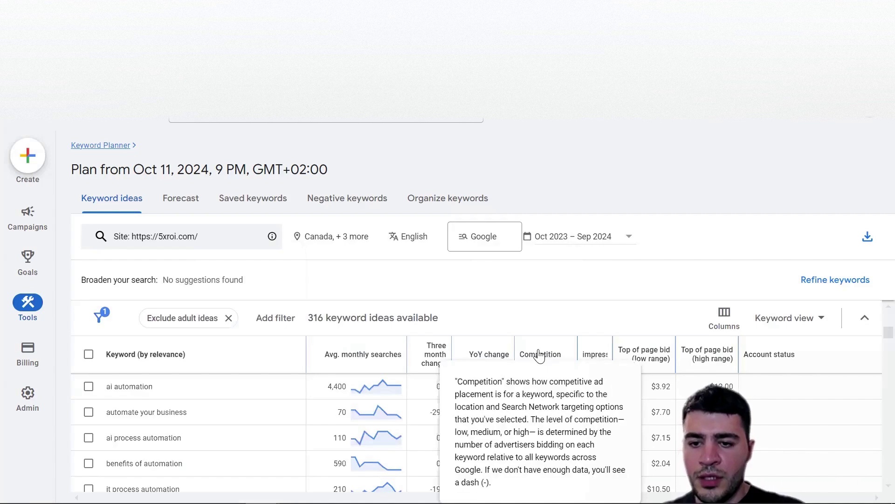
scroll(540, 355, "down", 2)
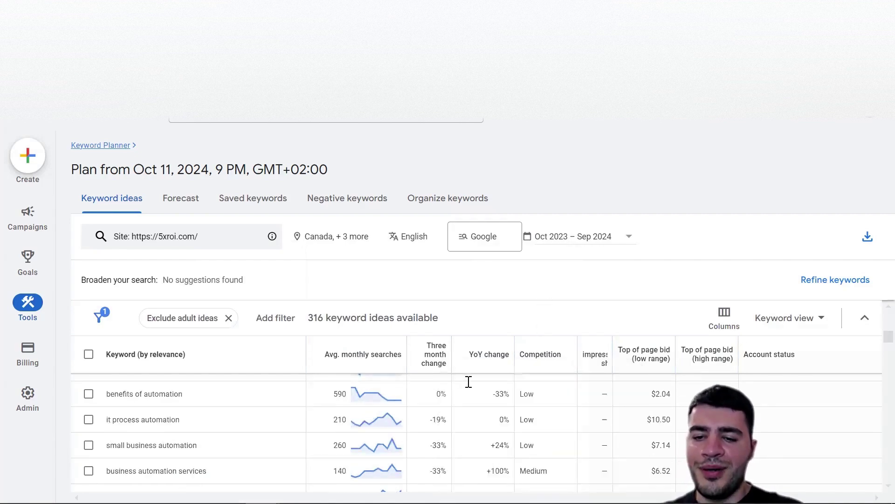
left_click_drag(455, 382, 569, 390)
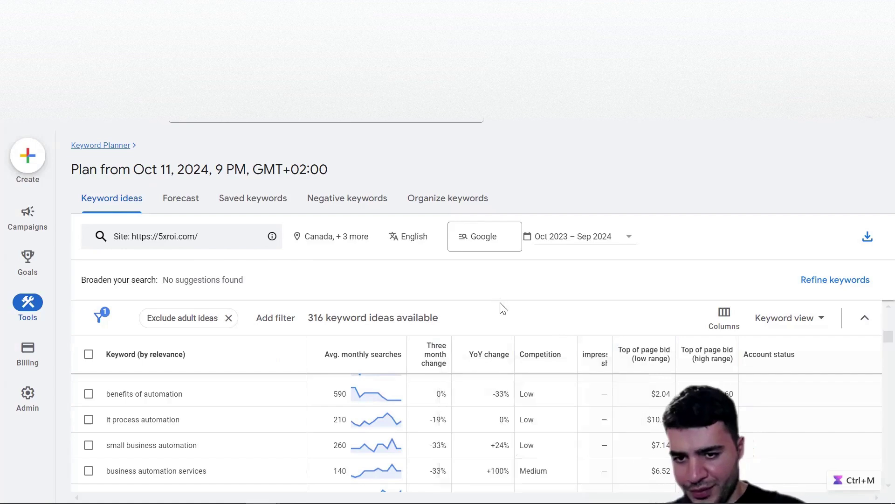
mouse_move(351, 362)
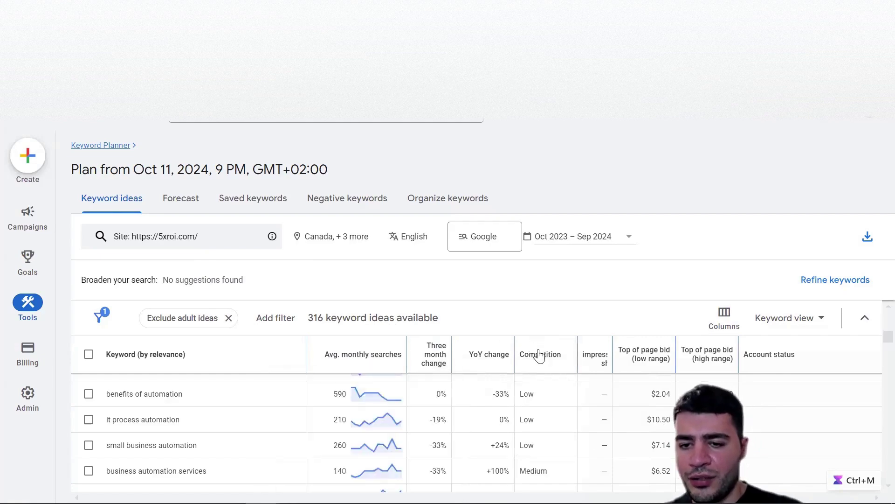
mouse_move(539, 365)
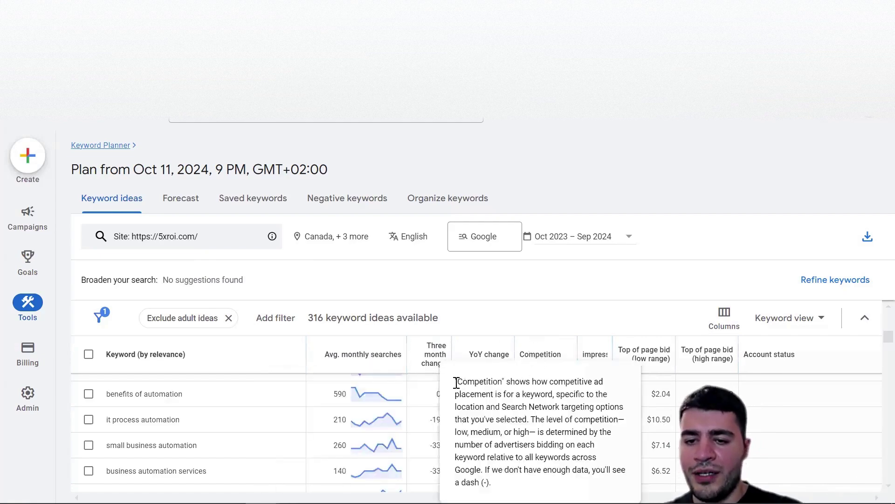
left_click_drag(457, 382, 605, 454)
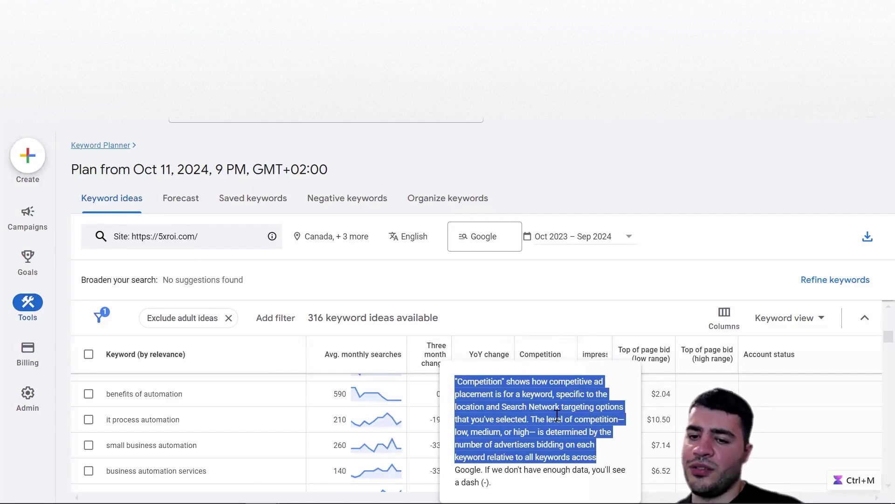
mouse_move(531, 418)
left_mouse_down()
mouse_move(579, 415)
mouse_move(555, 434)
mouse_move(618, 434)
mouse_move(559, 446)
mouse_move(588, 446)
mouse_move(524, 465)
mouse_move(600, 458)
mouse_move(484, 468)
mouse_move(508, 434)
mouse_move(533, 421)
left_mouse_up()
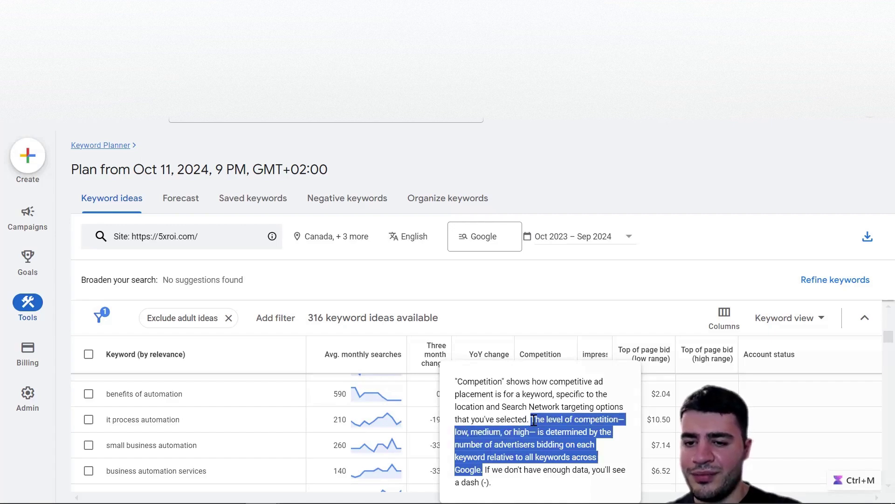
right_click(534, 420)
left_click(512, 317)
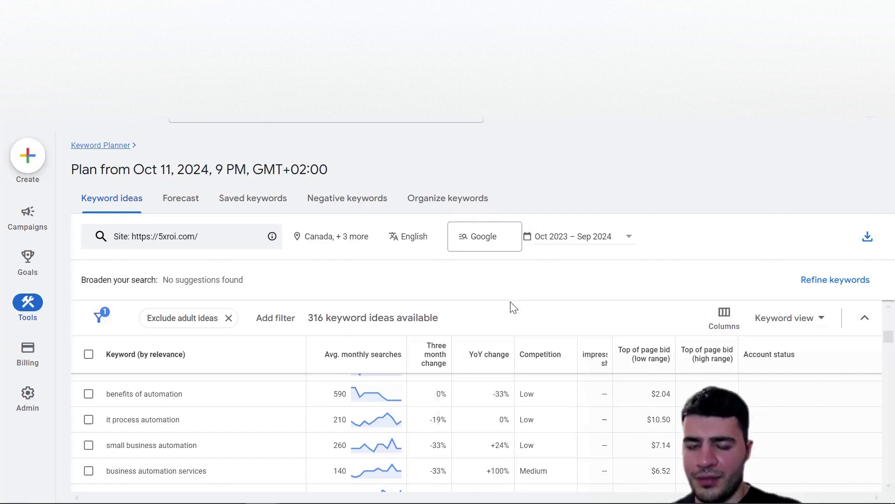
Reopen the keyword search settings for the 5xroi.com site and switch from starting with a website to starting with keywords
mouse_move(271, 237)
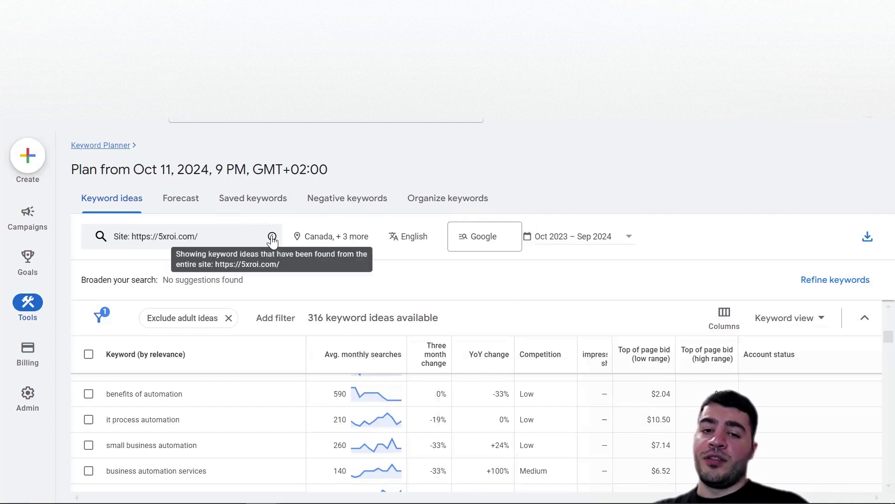
left_click(273, 241)
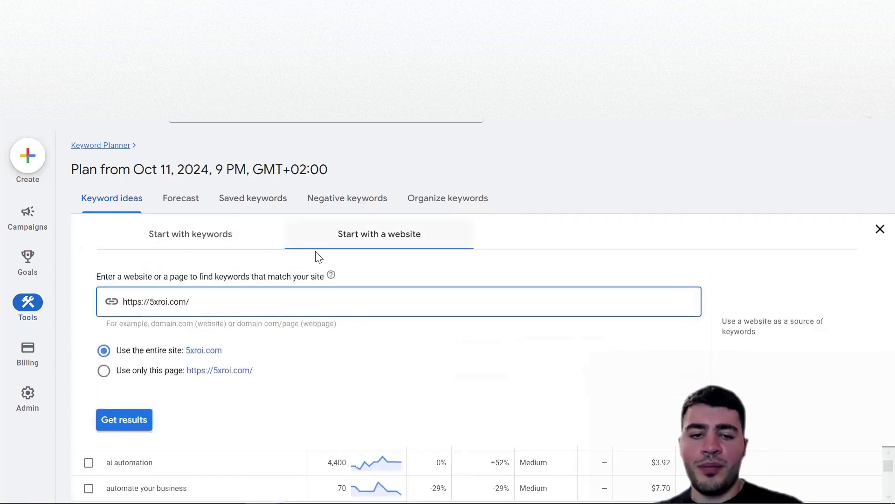
left_click_drag(200, 303, 103, 315)
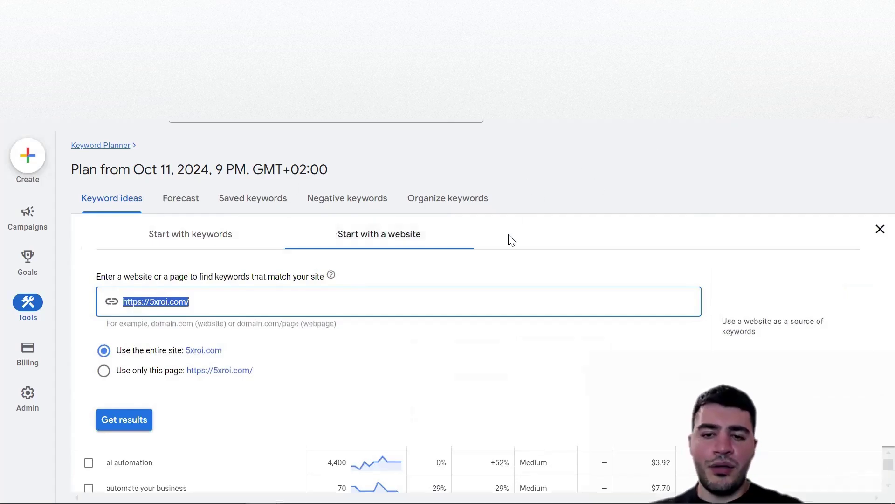
left_click(415, 243)
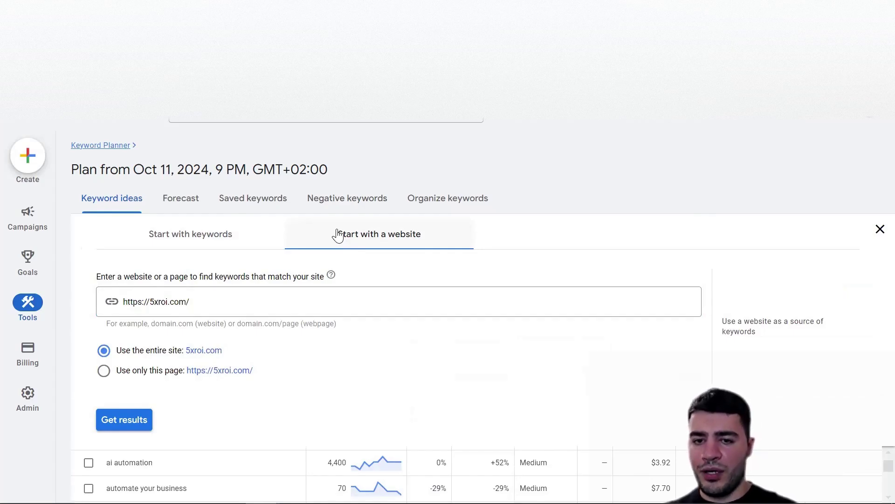
left_click(215, 243)
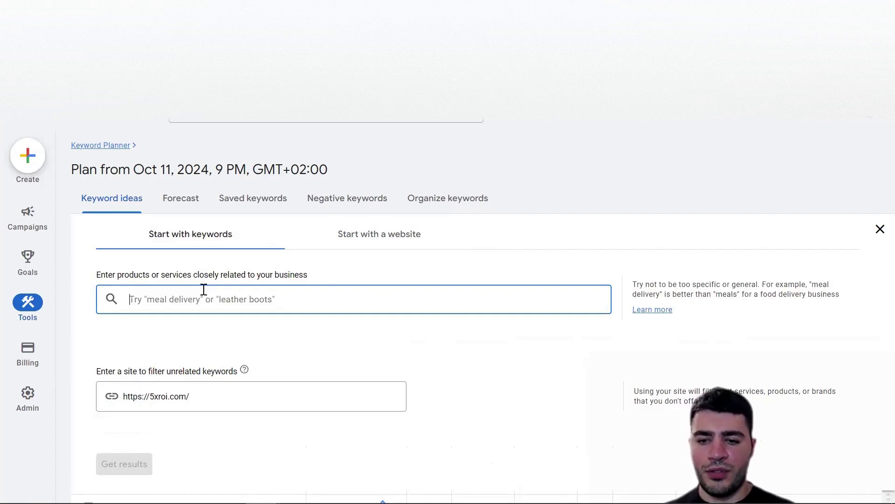
Clear the website address used to filter unrelated keywords
left_click(211, 393)
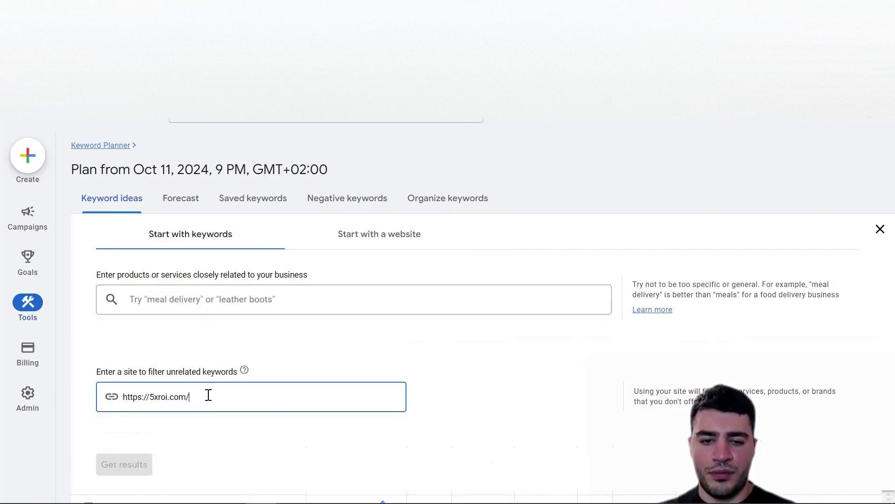
left_click_drag(208, 394, 120, 410)
key("ctrl+m")
key("BackSpace")
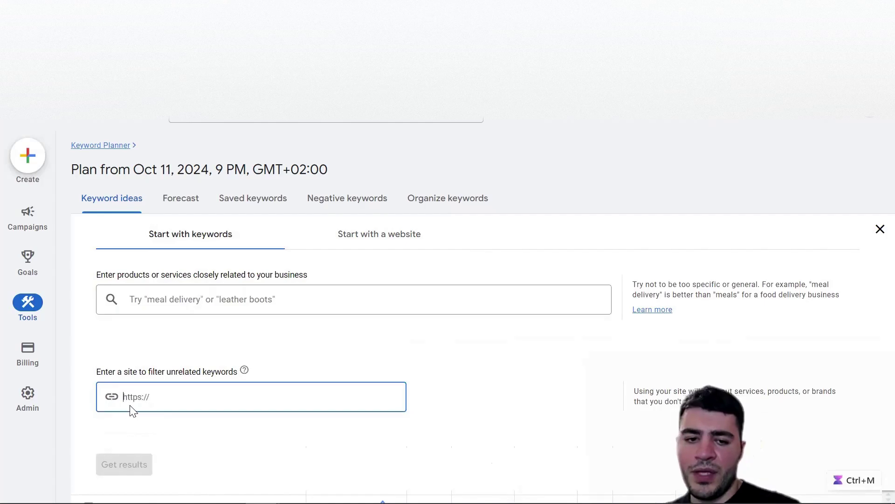
left_click_drag(93, 372, 233, 367)
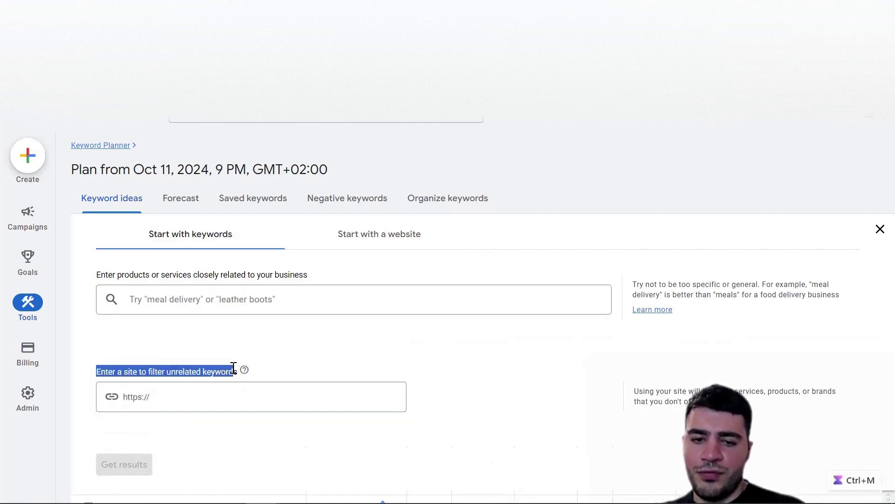
left_click(196, 399)
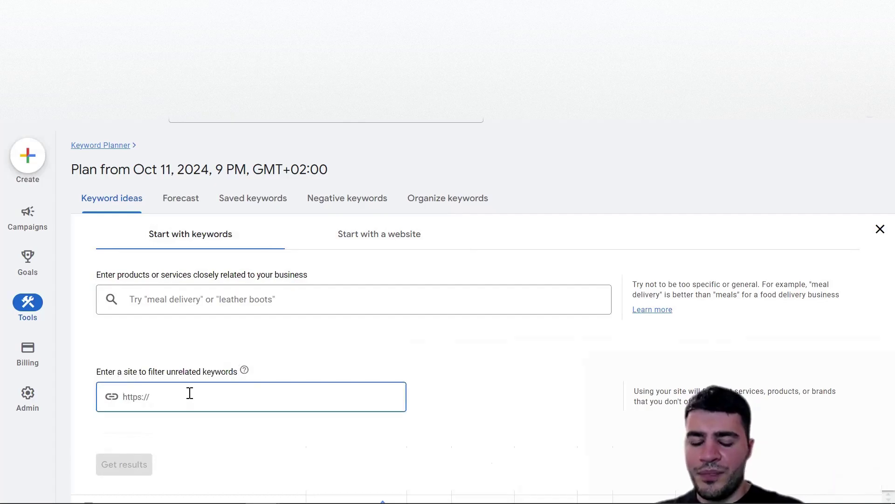
left_click_drag(97, 371, 239, 383)
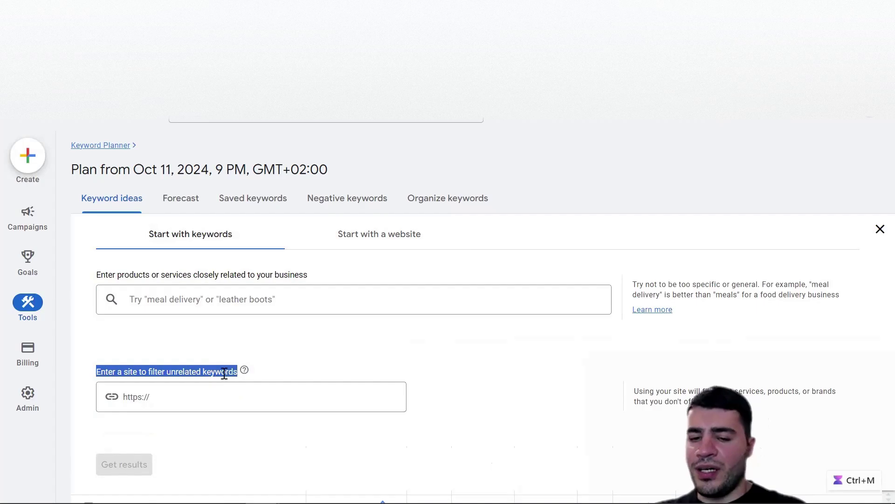
left_click(223, 373)
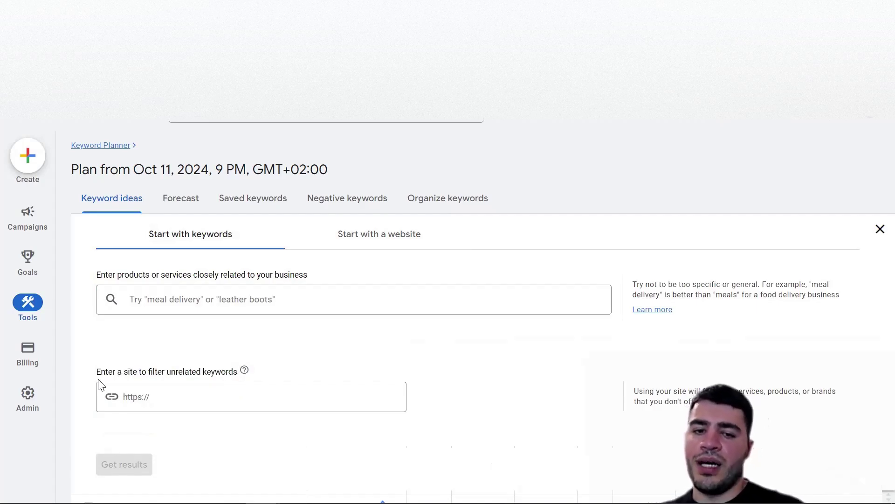
Copy the keywords in D2:D8 of the spreadsheet's "other" sheet, automation agency through automation consulting, and enter them as the products or services in Keyword Planner
left_click(159, 304)
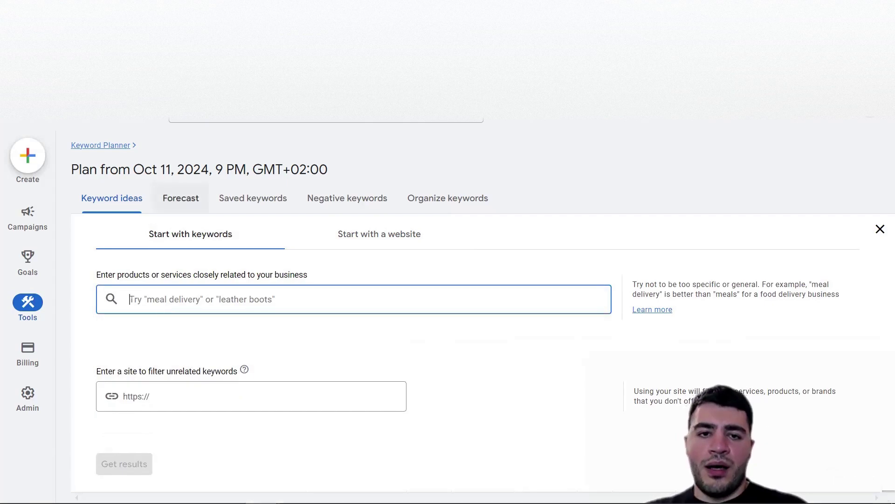
left_click(181, 198)
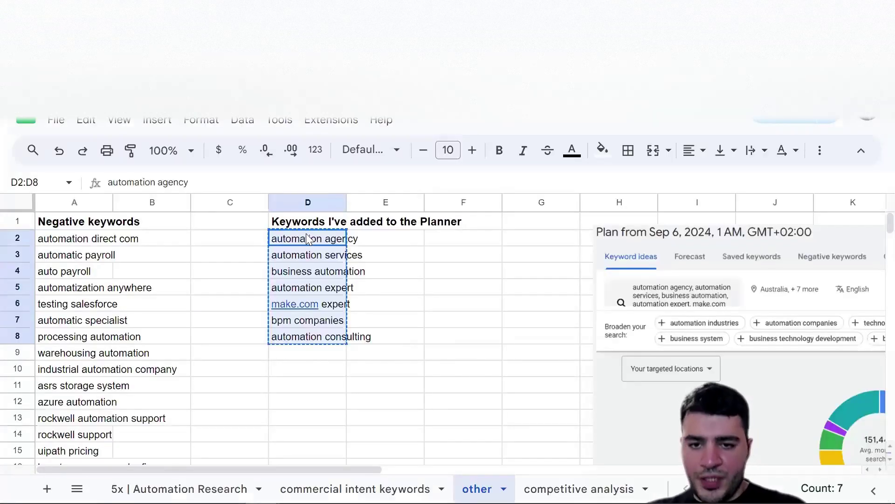
right_click(308, 239)
left_click(340, 184)
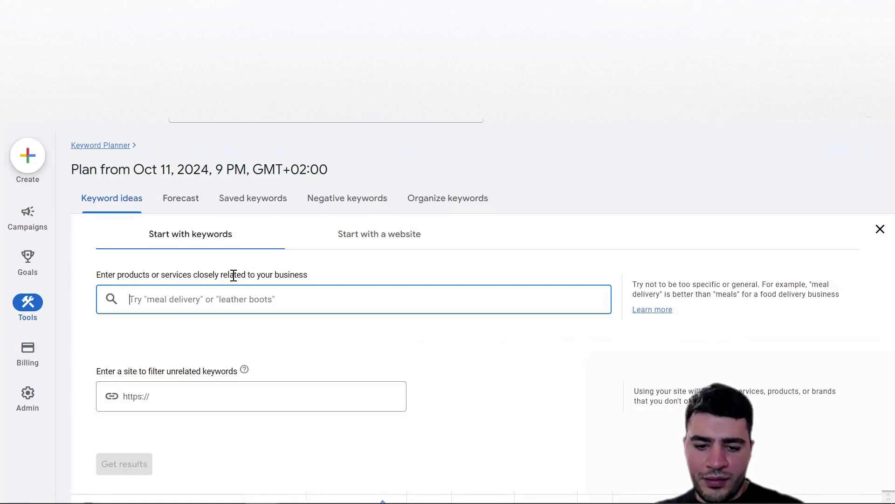
type("automation agency, automation services, business automation, automation expert, make.com expert, bpm companies, automation consulting")
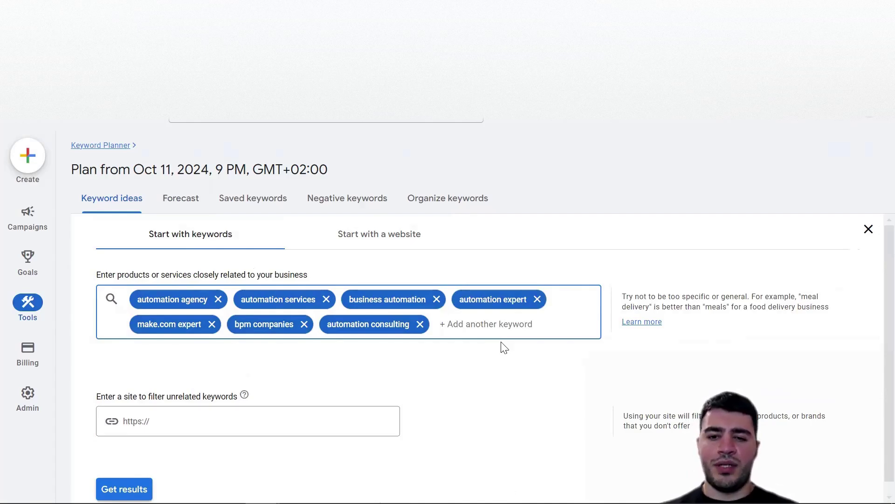
type("ddfjd")
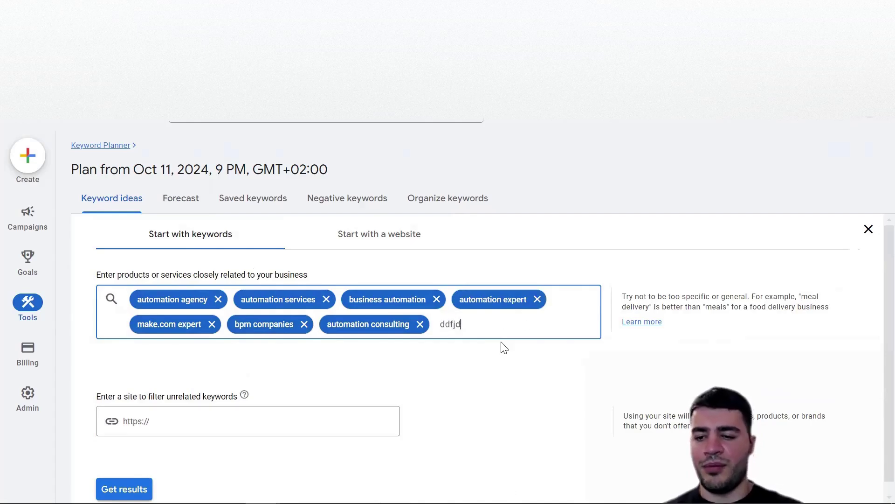
key("BackSpace")
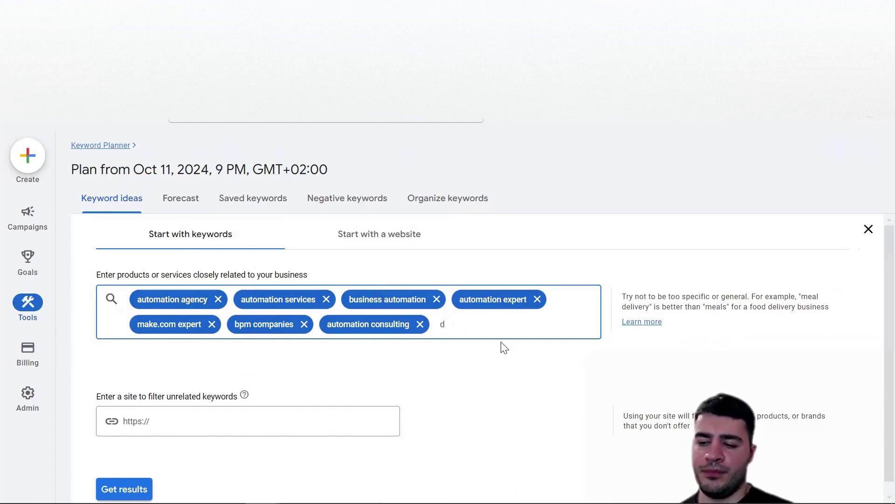
key("BackSpace")
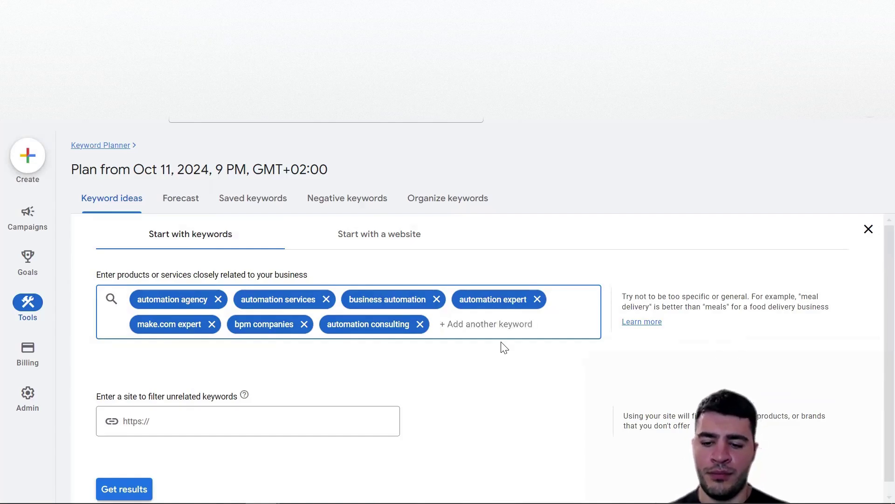
Add "no code" as another keyword and get the results for the full keyword list
type("no")
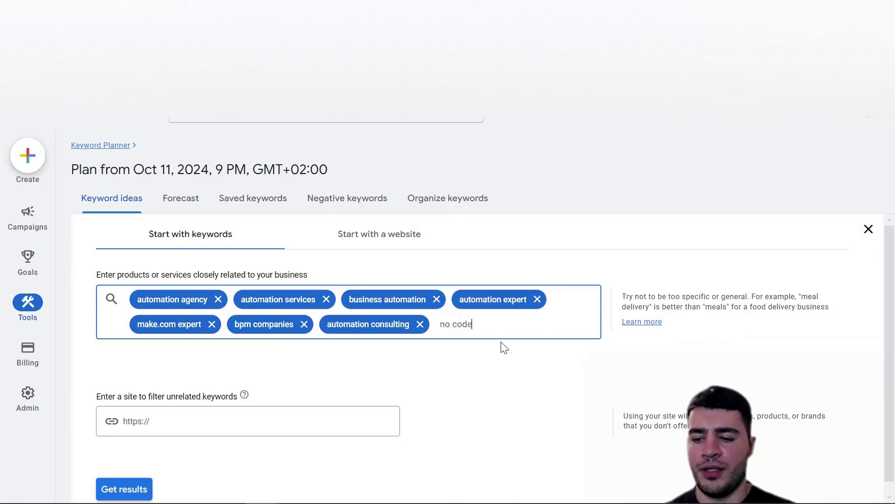
type(" code")
key("Return")
scroll(168, 409, "down", 1)
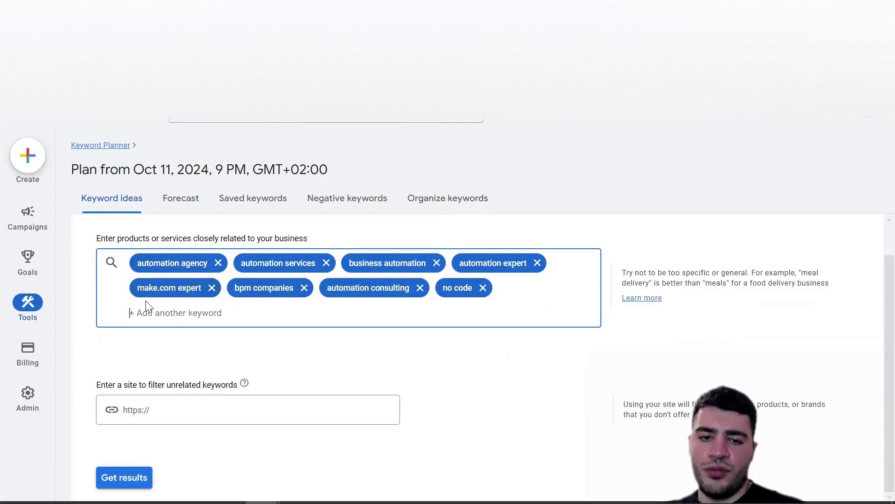
left_click(124, 477)
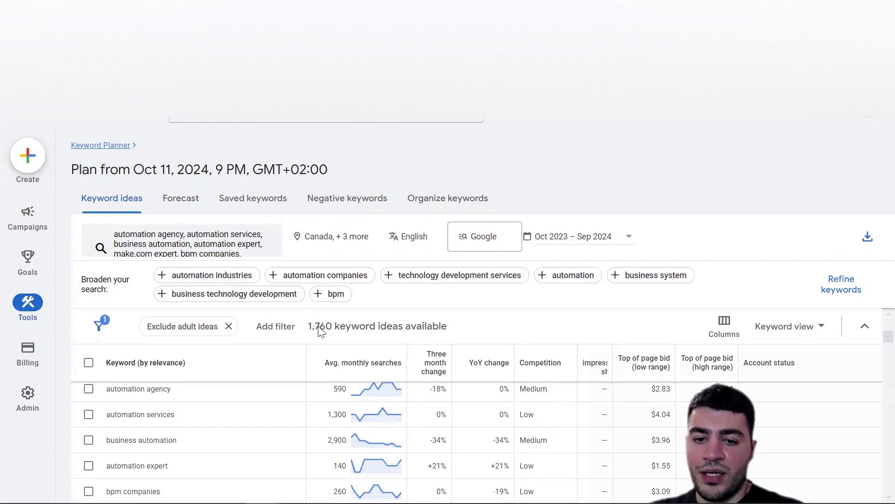
Look through the search volumes of the provided keywords and the new keyword ideas related to them
scroll(270, 427, "up", 2)
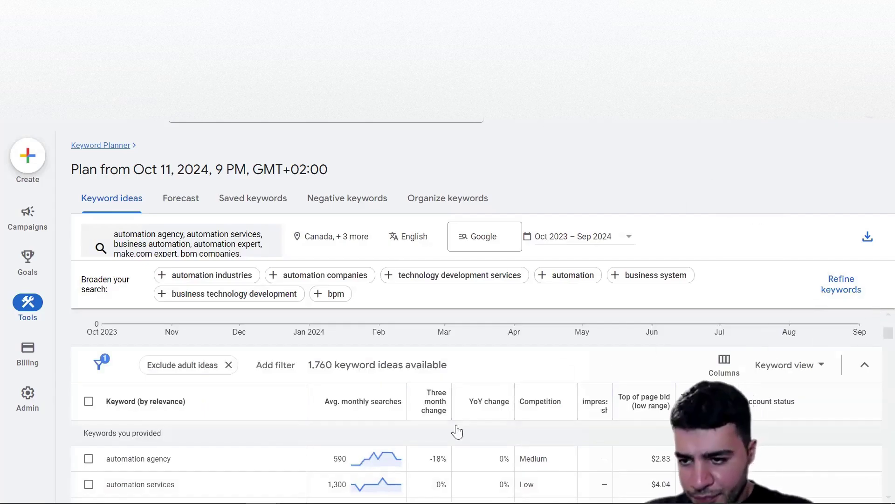
scroll(194, 455, "down", 2)
scroll(194, 460, "up", 1)
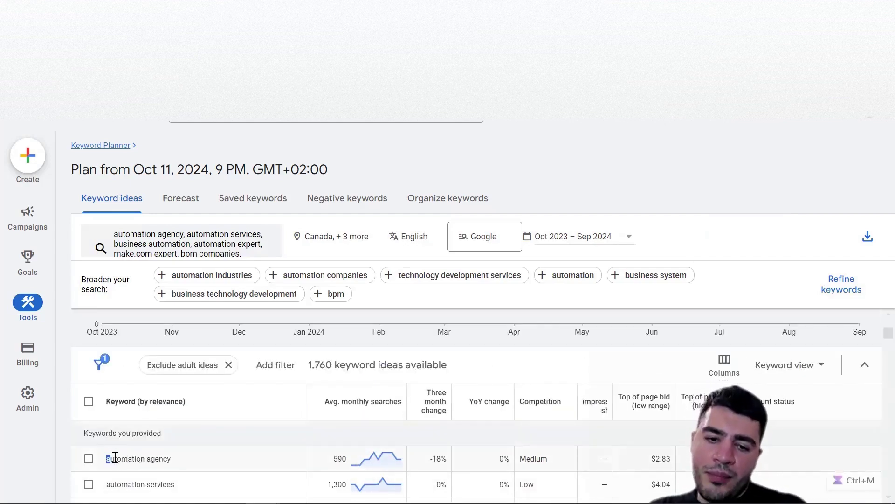
mouse_move(374, 452)
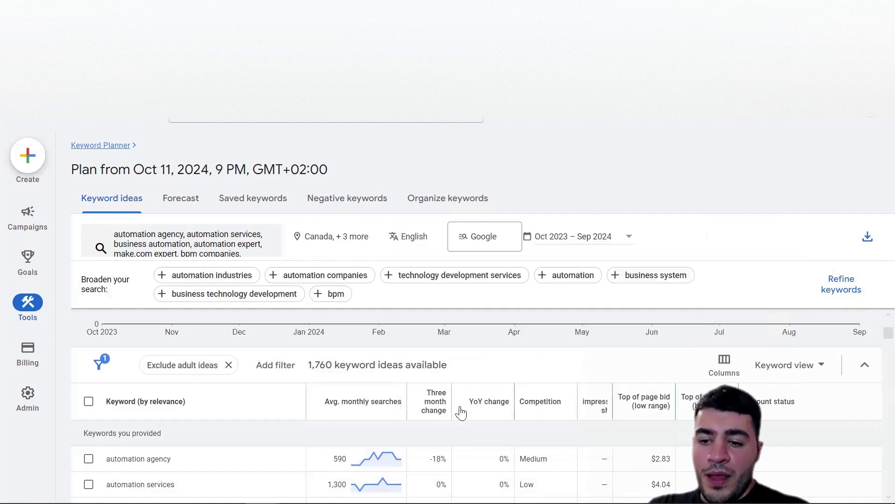
scroll(457, 410, "down", 5)
scroll(451, 418, "down", 2)
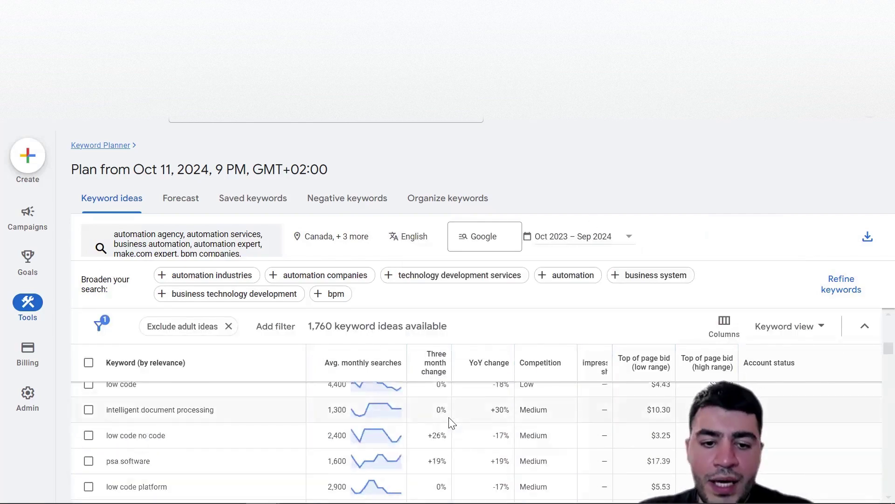
scroll(331, 443, "up", 2)
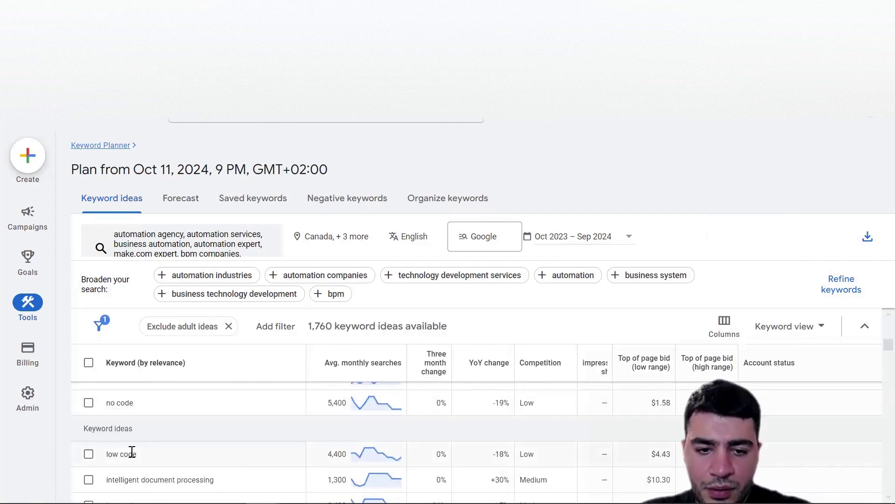
Look through the provided keywords and the keyword ideas, checking the volume and relevance of rows such as "connectwise patch management"
scroll(140, 448, "up", 6)
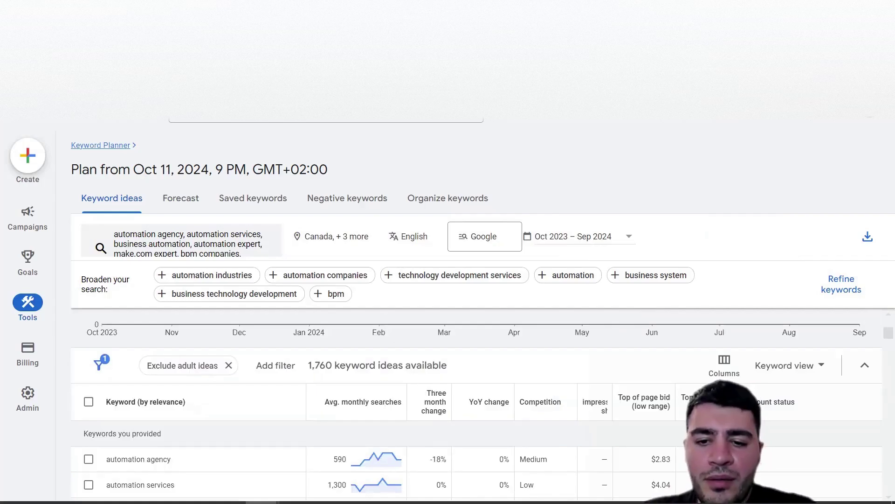
scroll(200, 397, "down", 5)
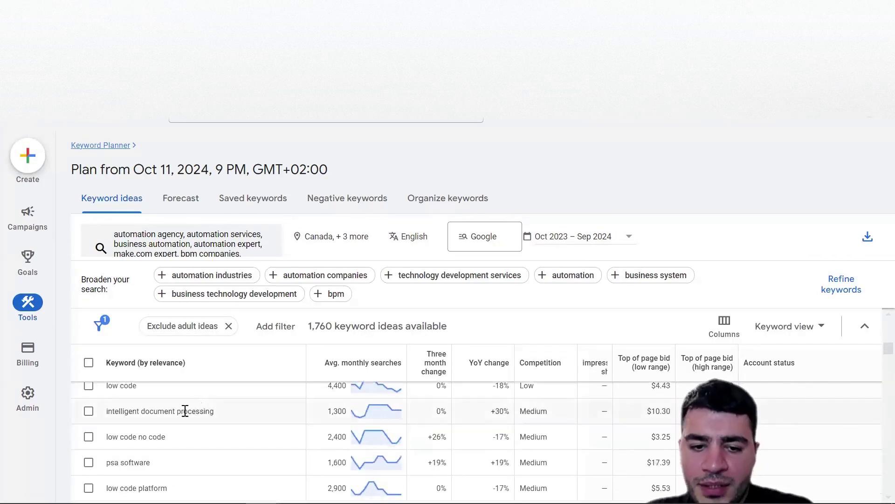
scroll(187, 415, "down", 1)
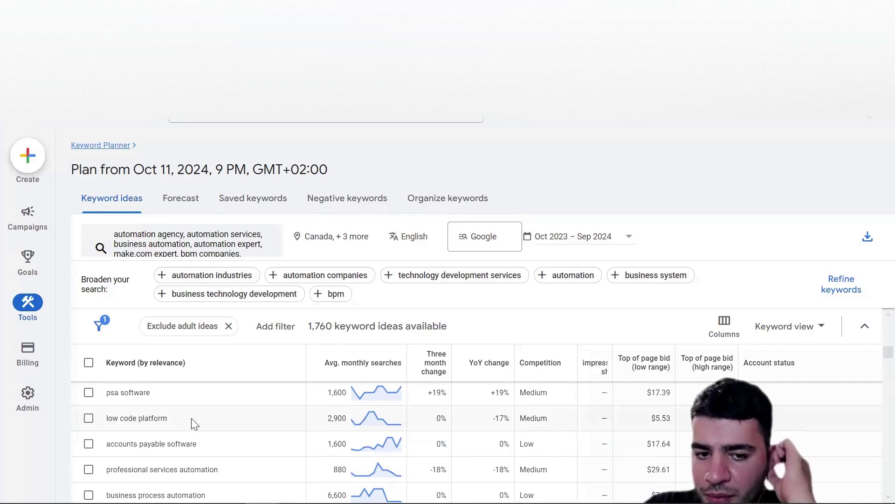
scroll(195, 423, "down", 1)
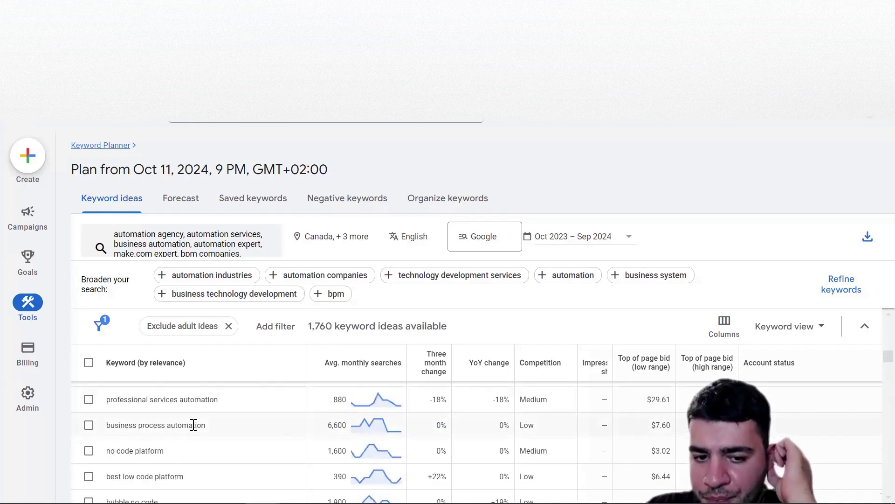
scroll(193, 429, "down", 1)
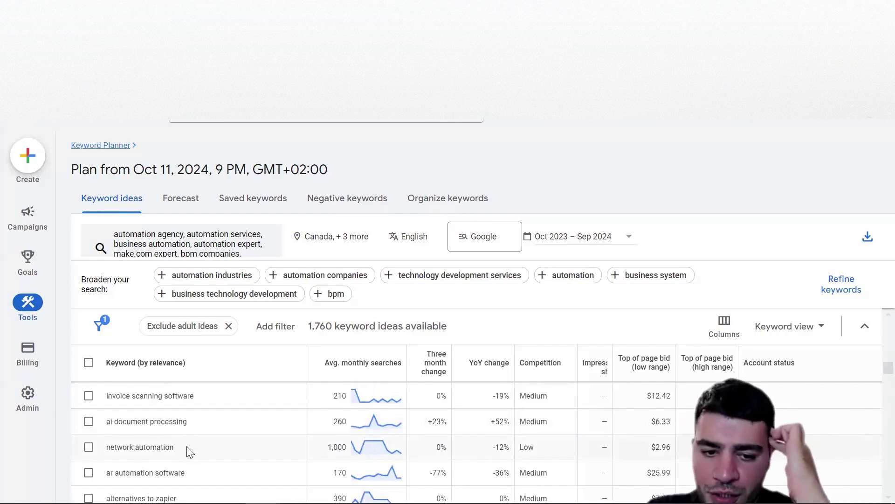
scroll(189, 448, "down", 2)
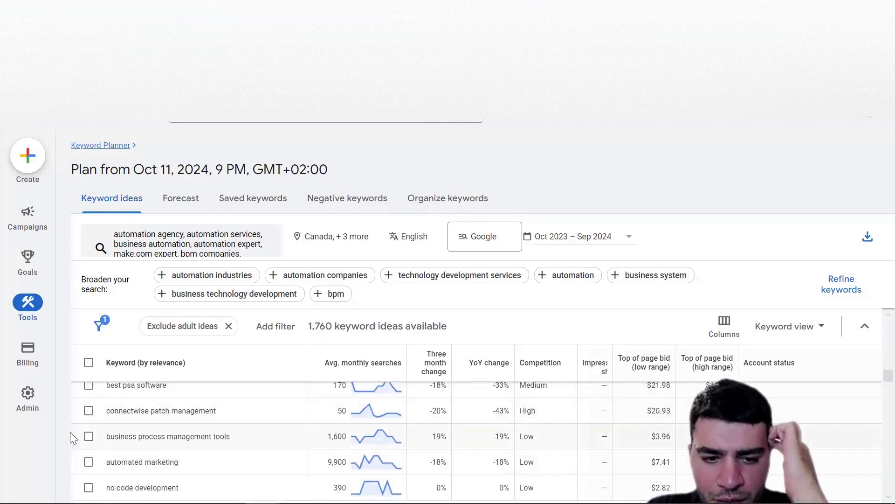
triple_click(129, 411)
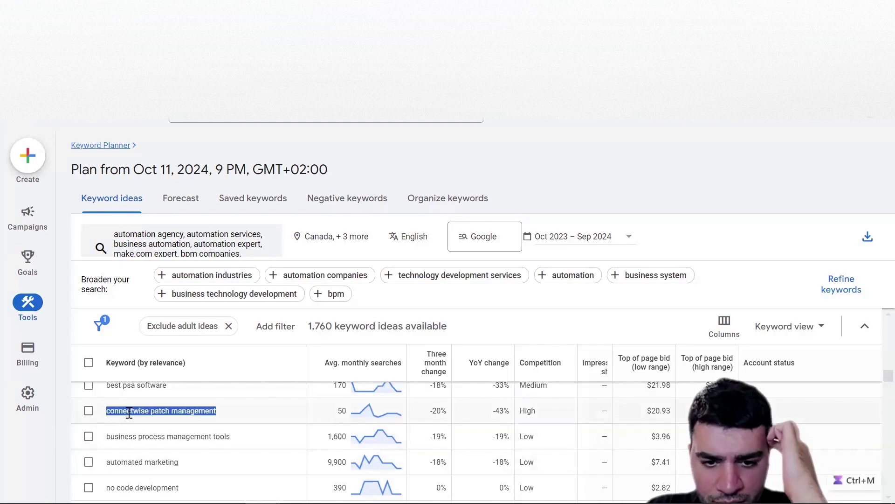
left_click(89, 413)
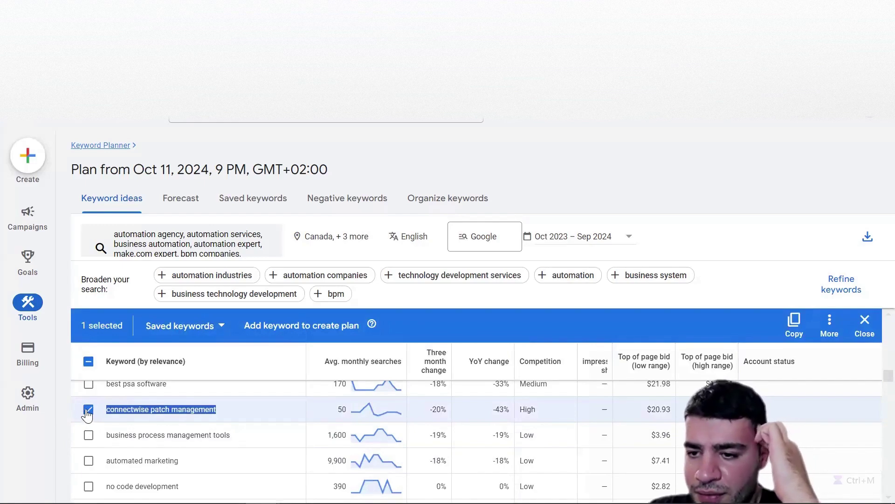
left_click(89, 410)
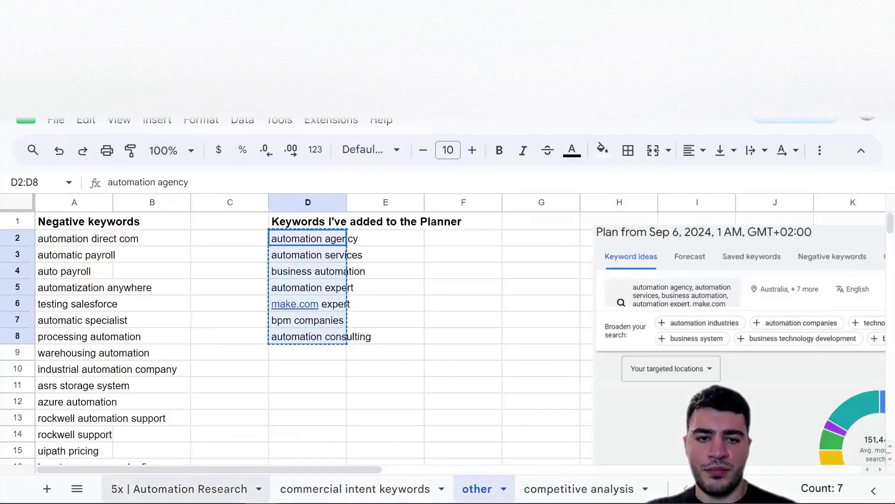
Switch to the spreadsheet and review the keywords, searches, competition and bids on the "5x | Automation Research" sheet
left_click(180, 488)
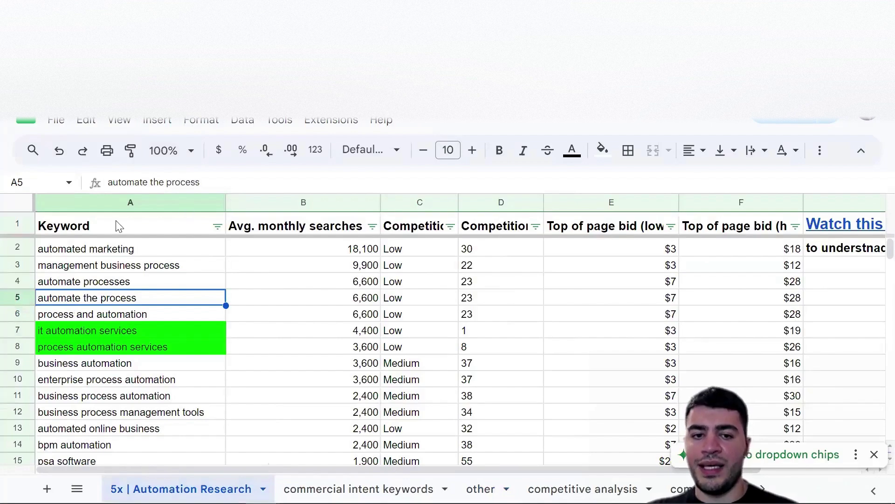
left_click_drag(186, 224, 765, 460)
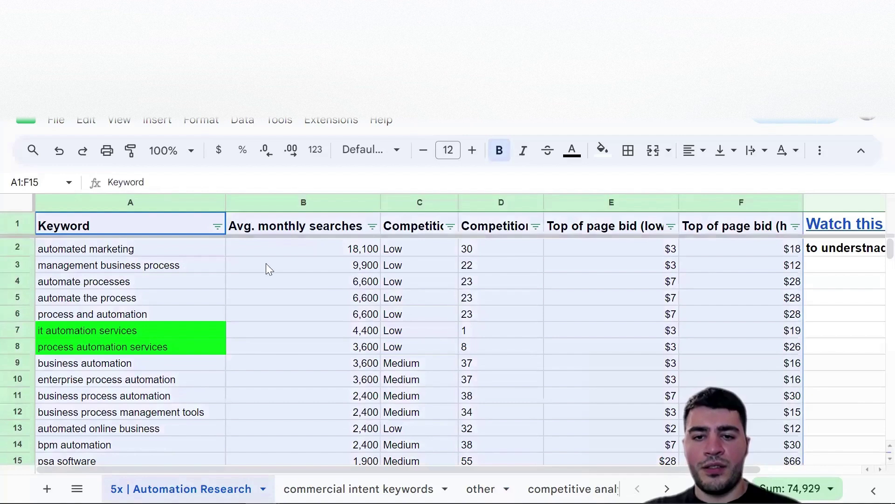
left_click_drag(92, 262, 140, 466)
Review the highlighted keywords and the total of their monthly searches on the "commercial intent keywords" sheet
left_click(317, 488)
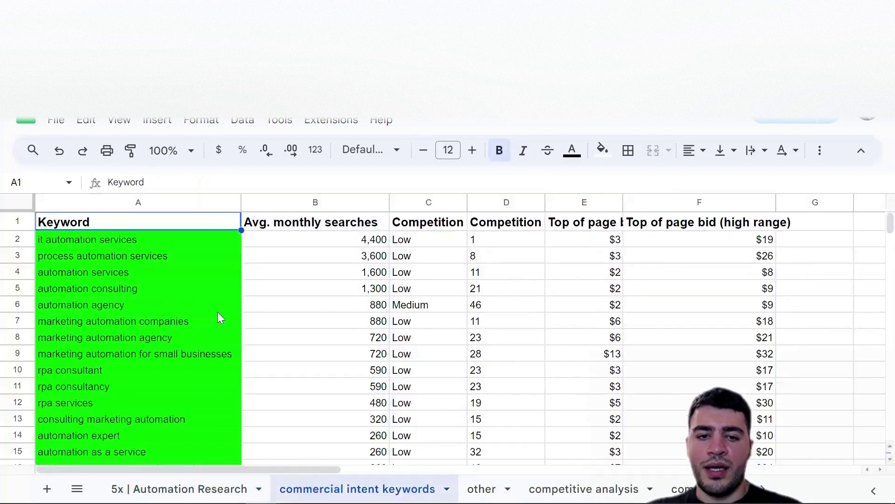
left_click_drag(152, 244, 358, 436)
scroll(352, 415, "up", 2)
scroll(346, 393, "down", 3)
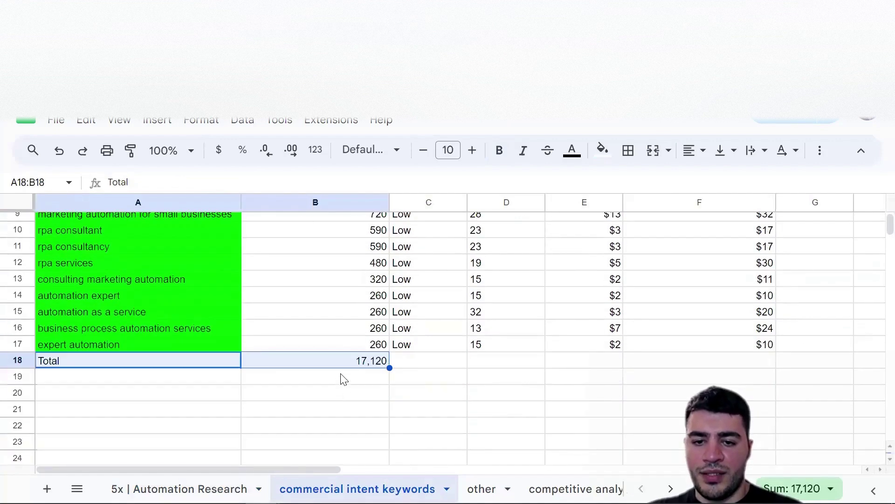
left_click(340, 376)
scroll(577, 356, "up", 3)
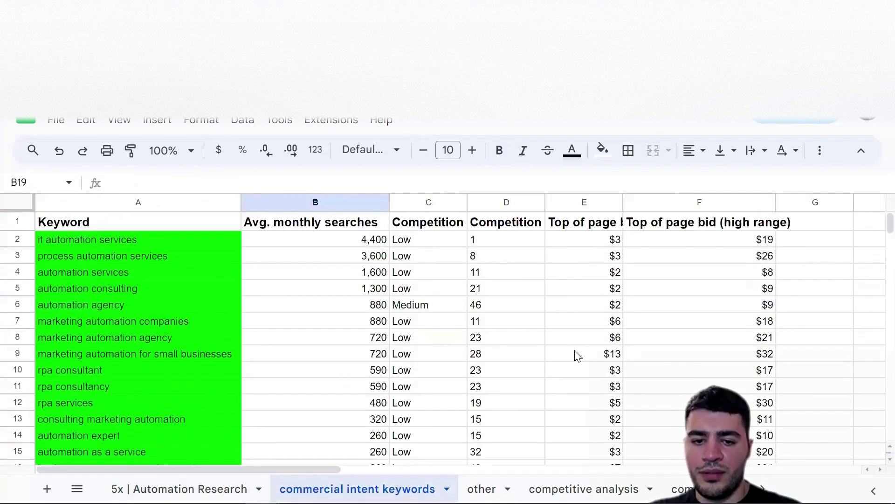
Return to the "5x | Automation Research" sheet and select the "management business process" keyword near the start of the list
left_click(154, 489)
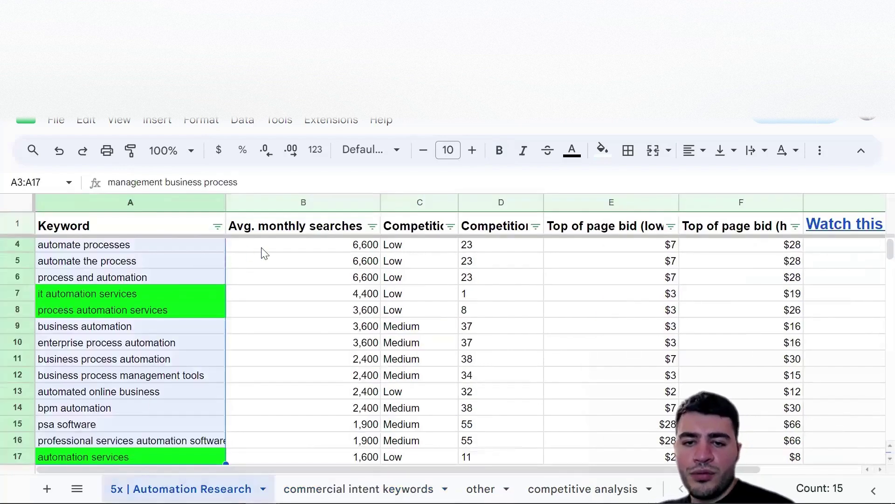
scroll(179, 269, "up", 1)
left_click(146, 271)
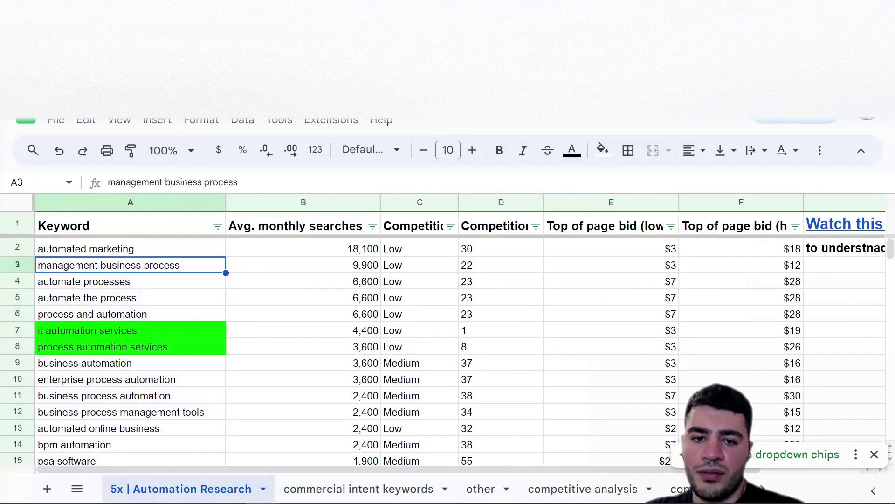
Switch back to Keyword Planner, remove "no code" from the seed keywords and get the results for the remaining ones
key("ctrl+Tab")
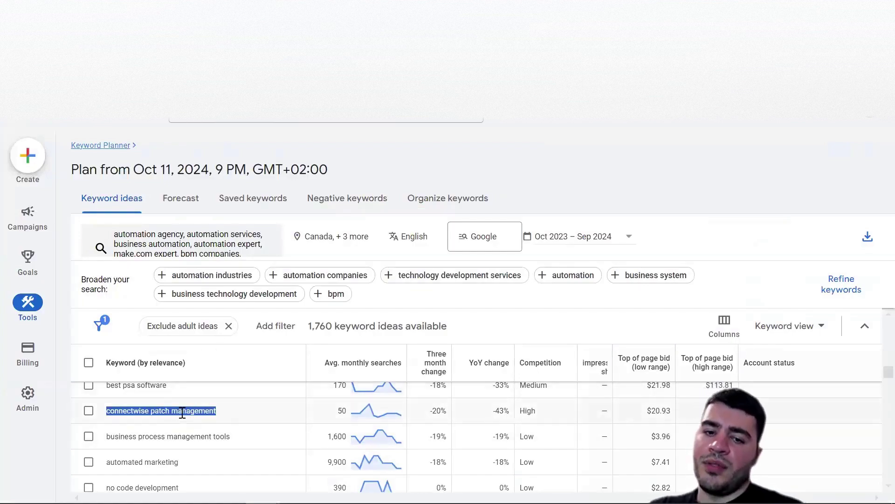
key("ctrl+m")
scroll(182, 418, "down", 2)
scroll(177, 417, "down", 4)
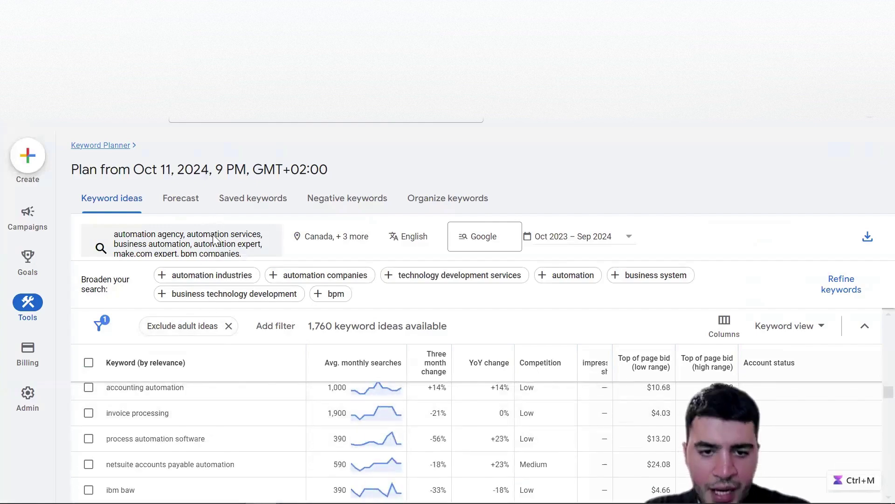
left_click(239, 256)
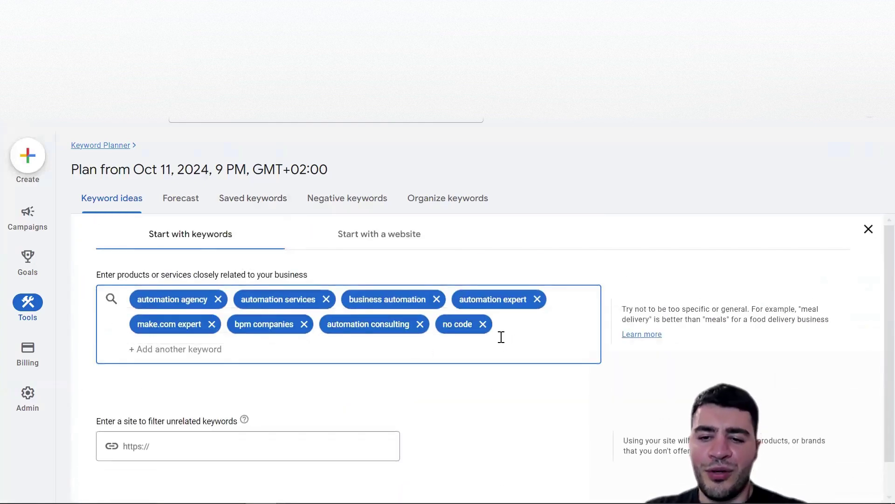
left_click(483, 323)
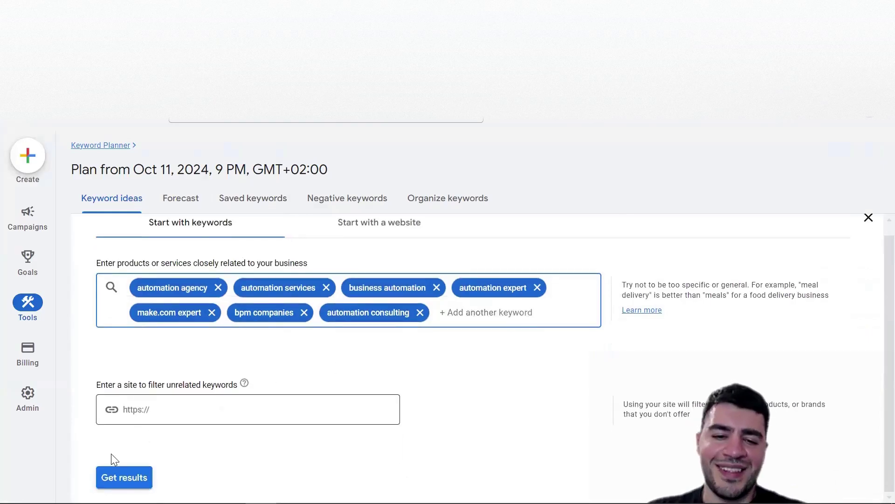
left_click(138, 477)
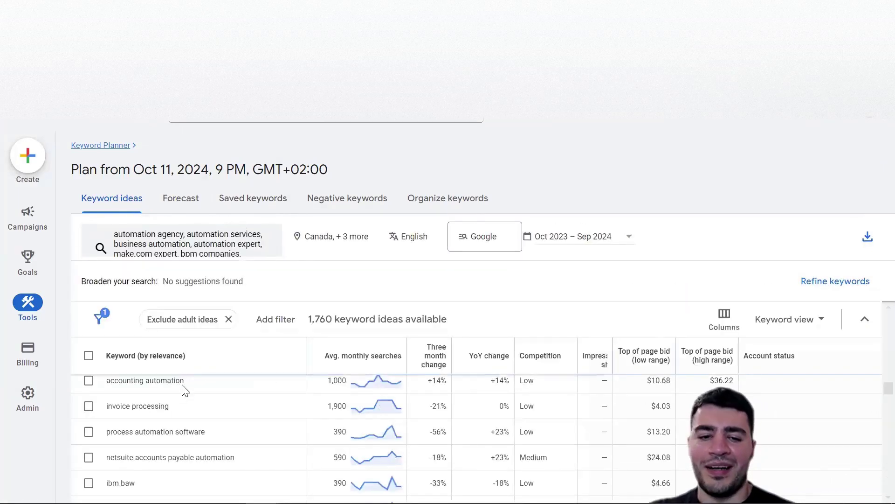
Examine the refreshed keyword ideas for irrelevant terms such as "psa software", glancing at the research spreadsheet for comparison
scroll(173, 429, "down", 10)
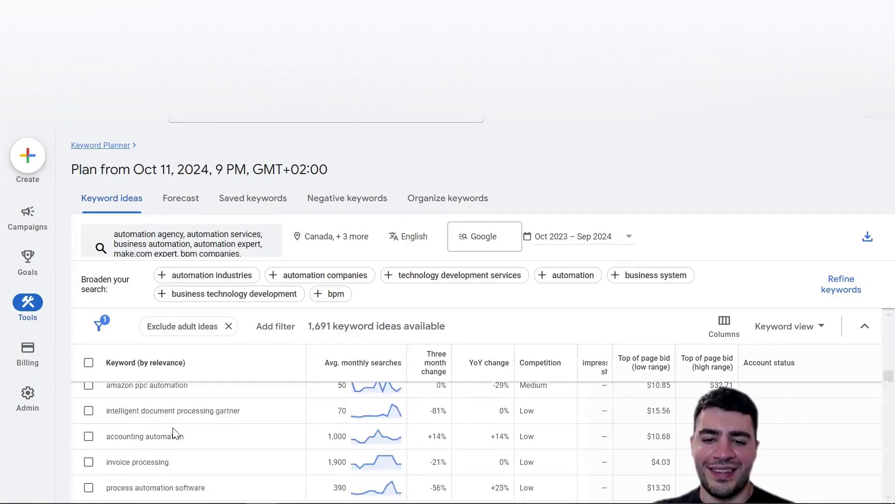
scroll(176, 432, "up", 10)
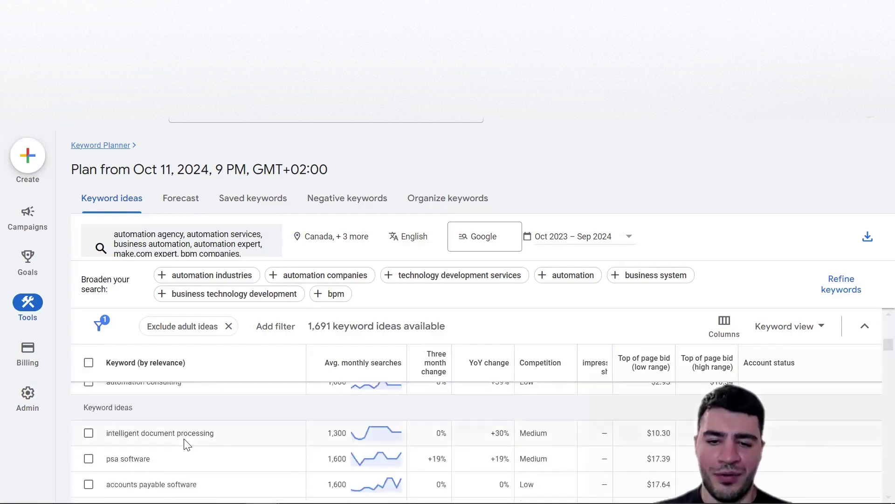
scroll(185, 436, "down", 5)
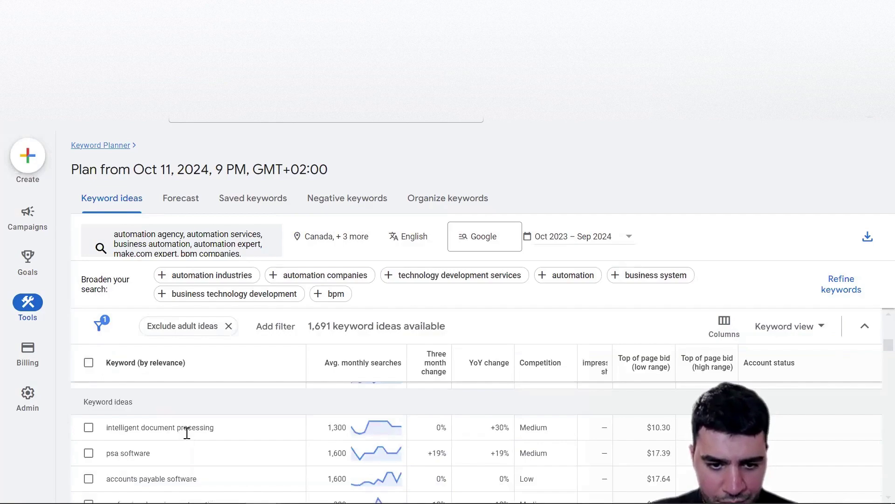
scroll(186, 433, "down", 2)
scroll(186, 433, "up", 2)
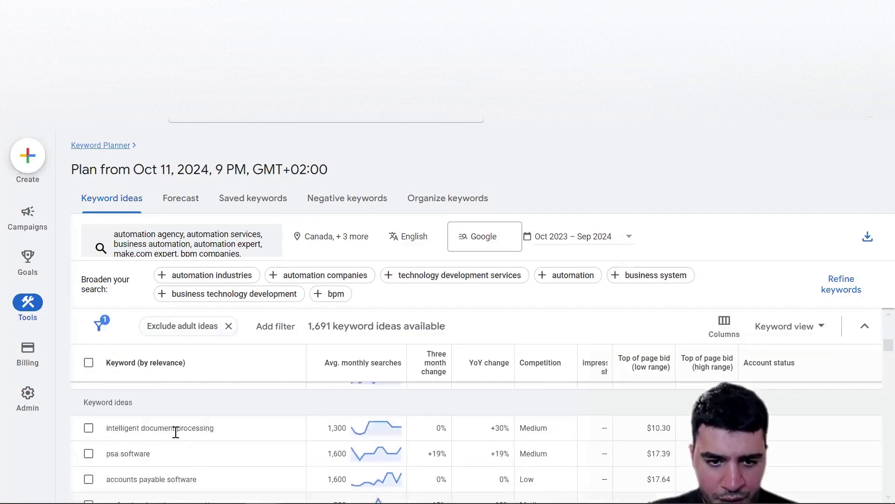
triple_click(139, 453)
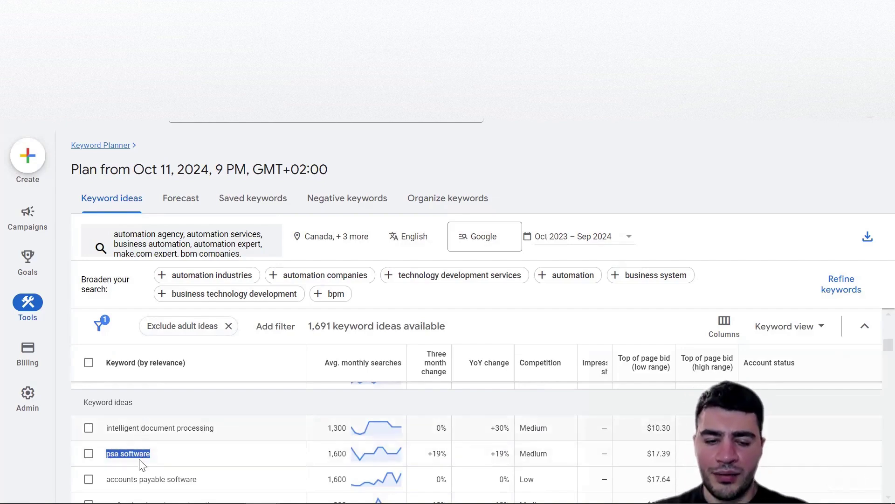
double_click(144, 449)
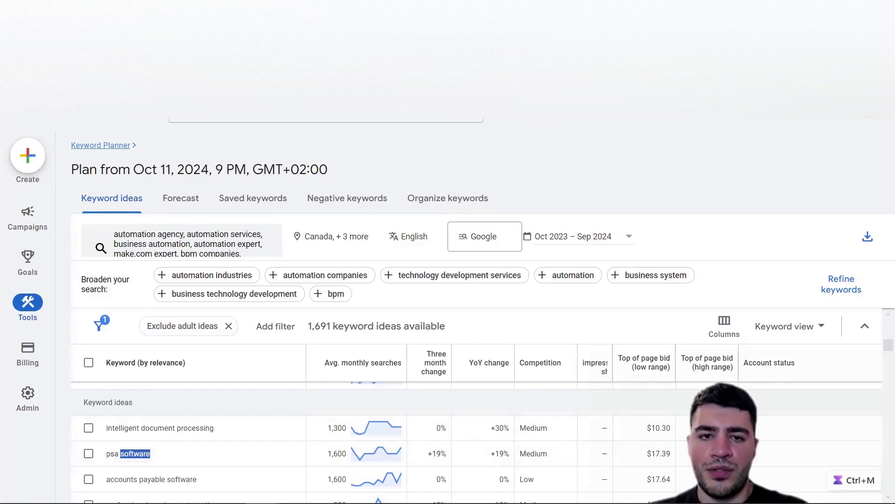
left_click(220, 130)
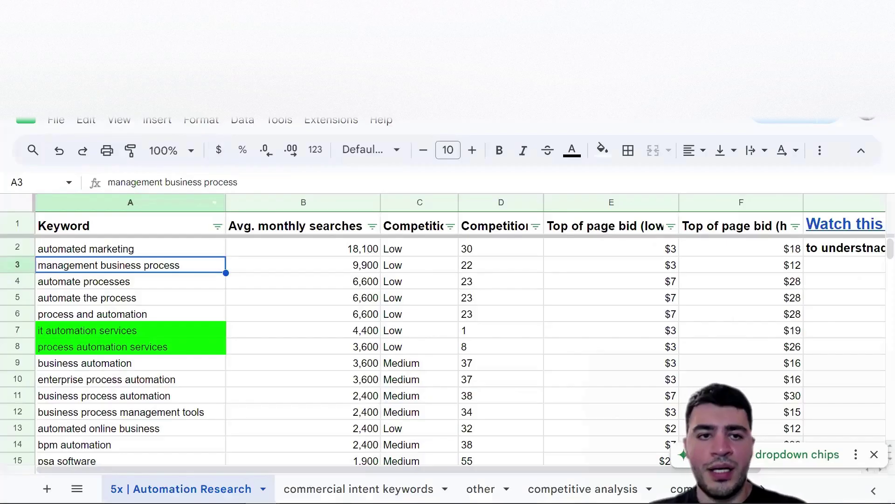
key("ctrl+Tab")
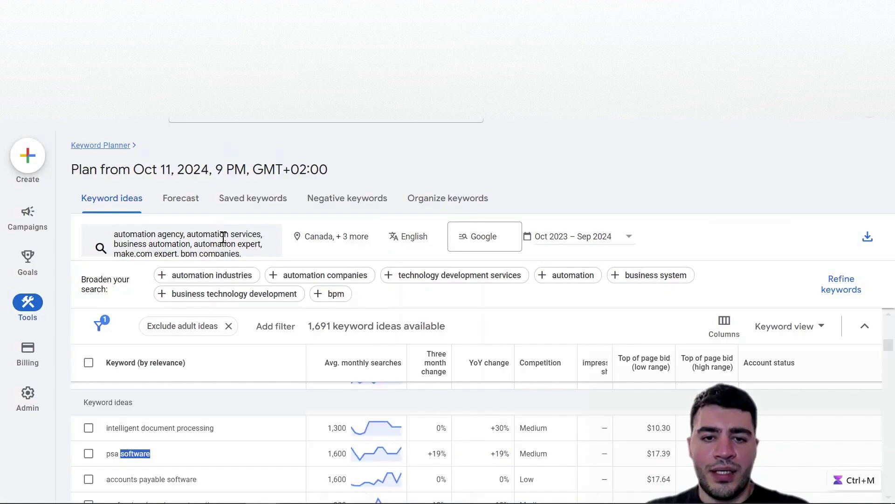
Add a keyword filter that excludes ideas whose text contains "software", using the "does not contain" condition with text match
left_click(279, 332)
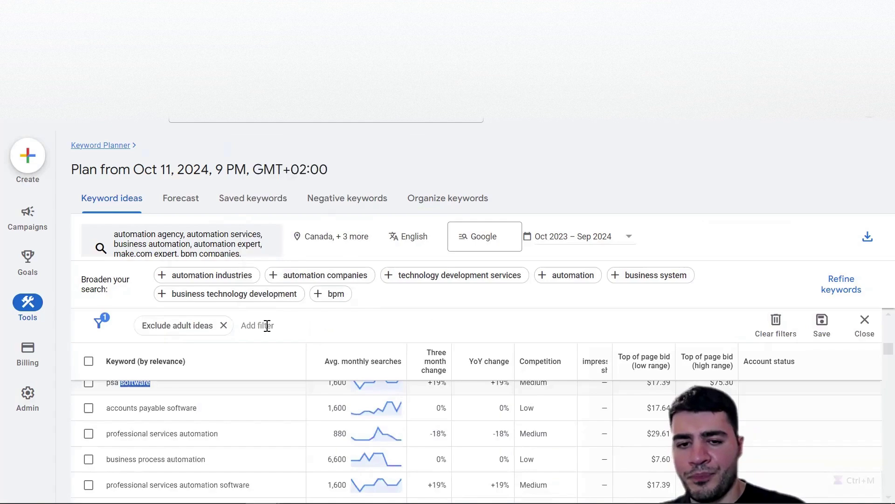
left_click(247, 334)
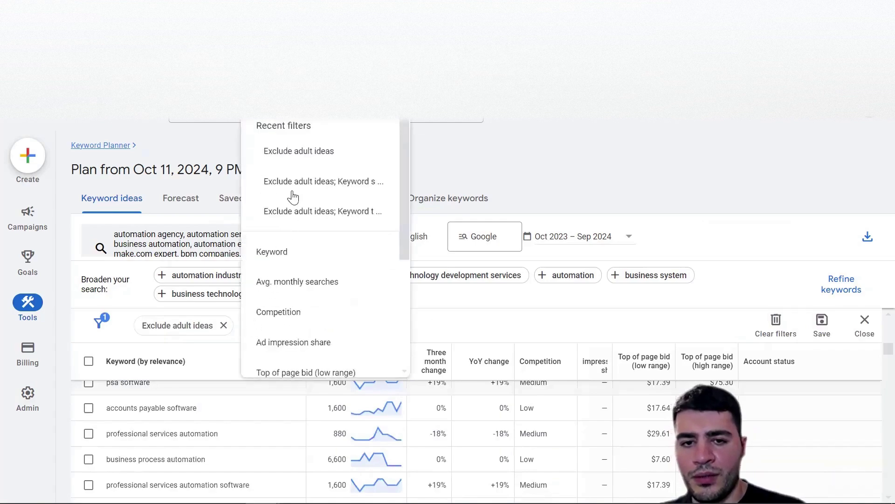
left_click(278, 259)
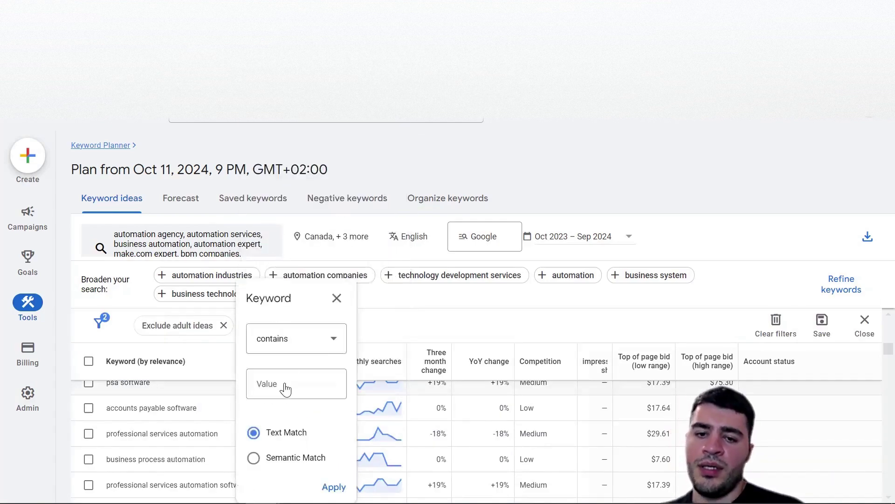
left_click(315, 348)
left_click(291, 368)
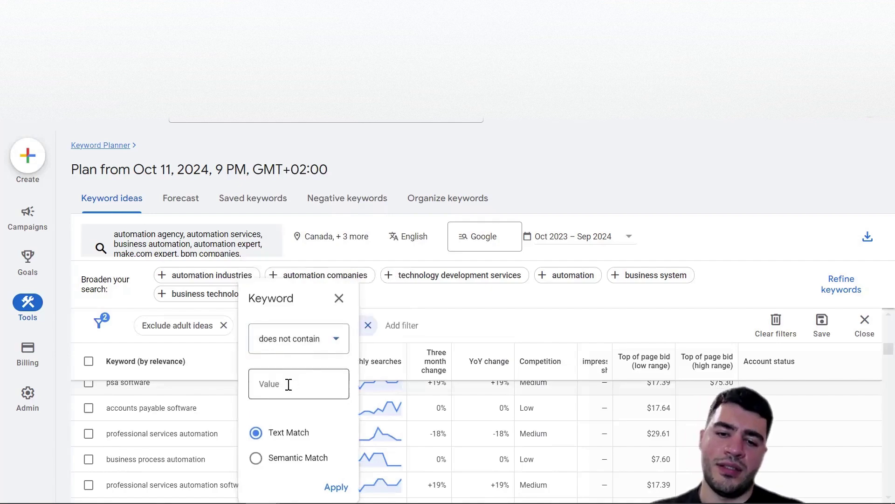
left_click(289, 385)
type("software")
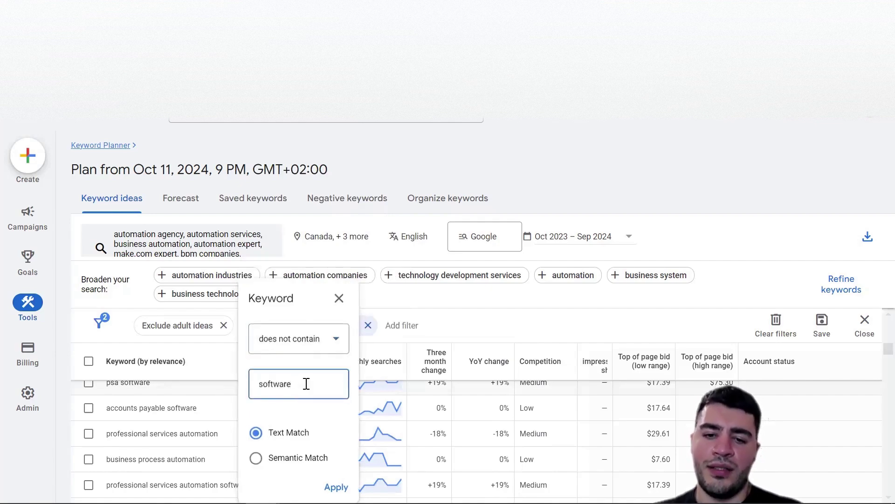
left_click_drag(304, 383, 245, 387)
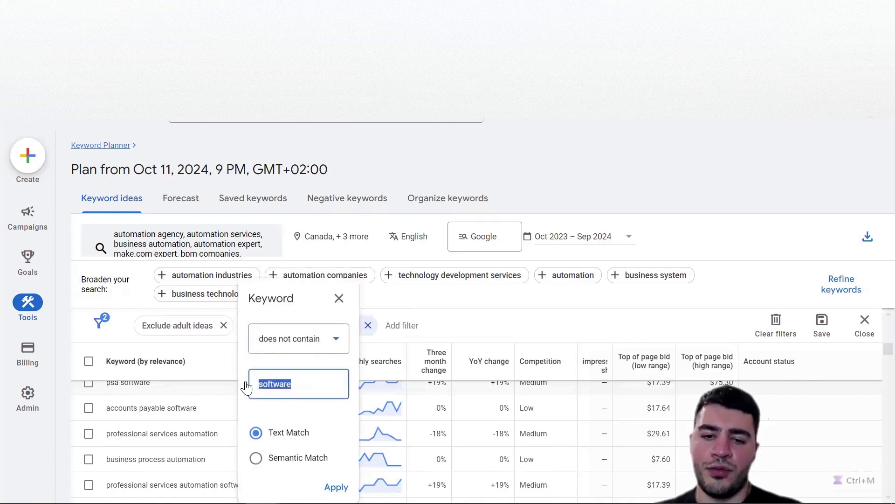
left_click(337, 486)
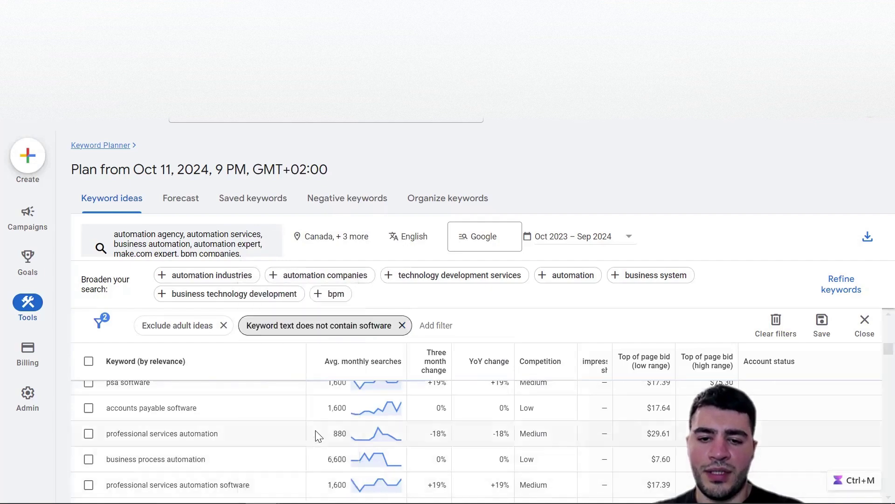
scroll(294, 445, "up", 10)
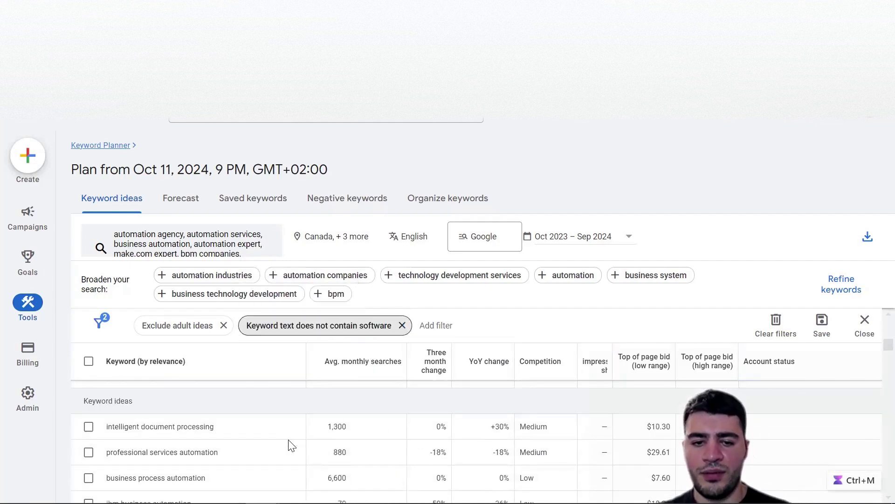
scroll(246, 439, "down", 2)
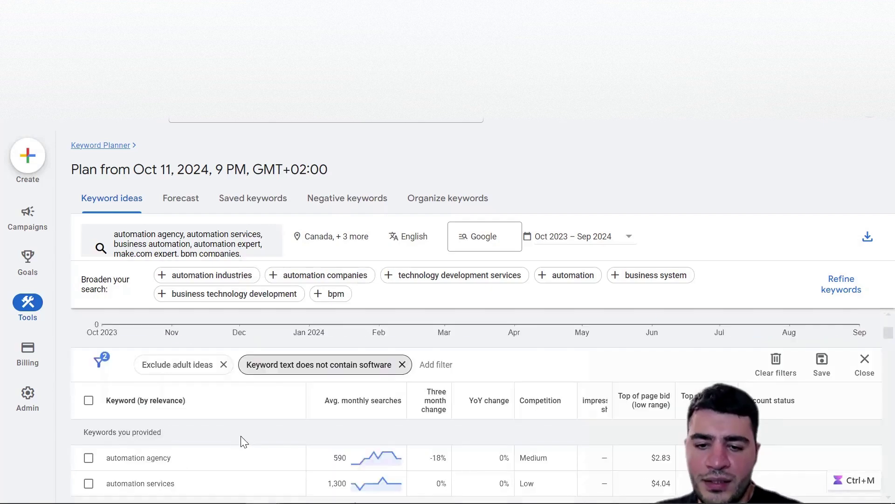
left_click(88, 402)
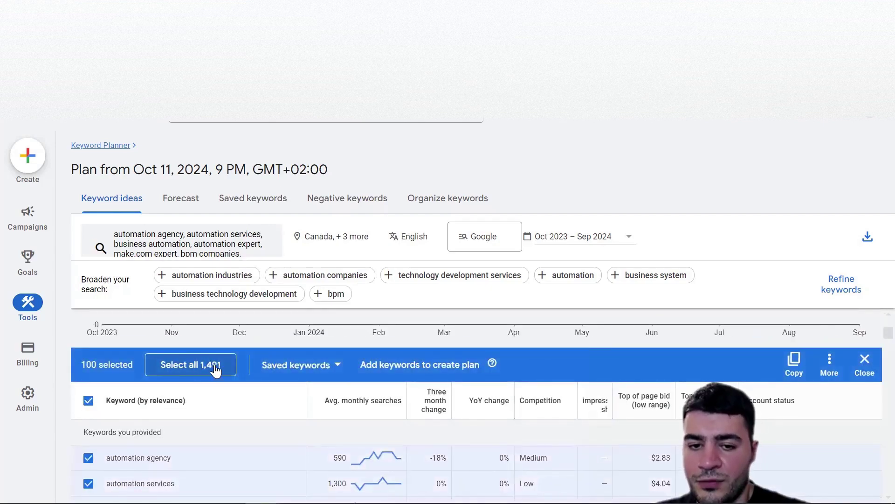
left_click(96, 404)
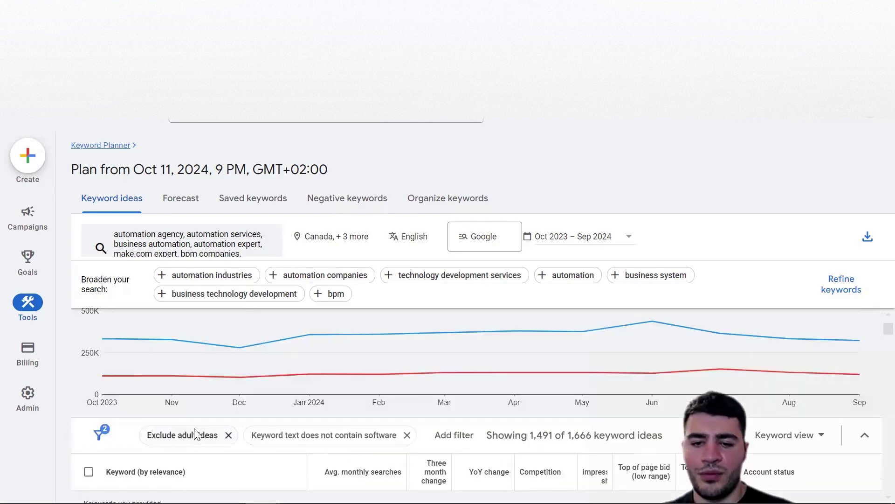
Select the irrelevant keyword ideas "alternatives to zapier", "network automation" and "ai document processing" in the filtered list
scroll(254, 435, "down", 3)
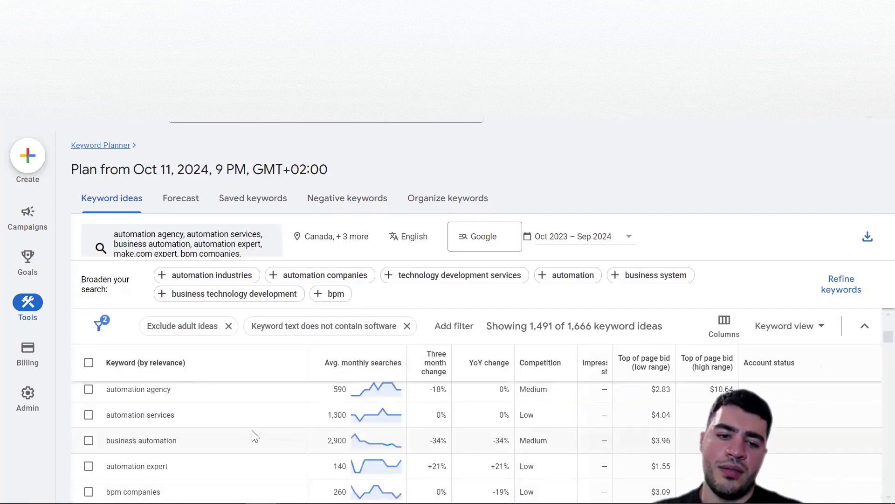
scroll(254, 435, "down", 3)
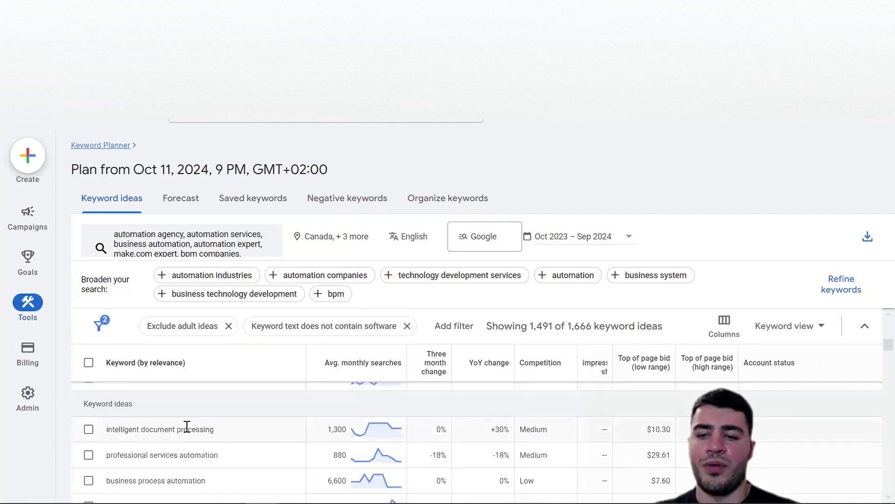
scroll(184, 430, "down", 2)
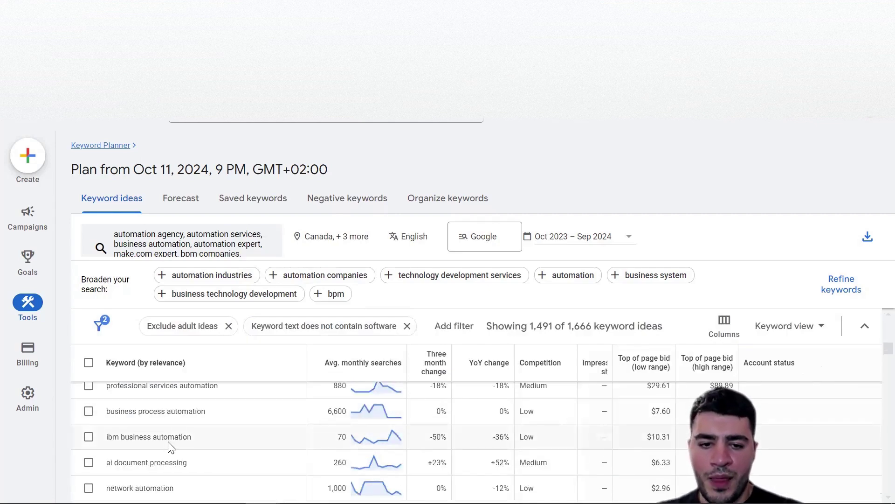
scroll(163, 441, "down", 2)
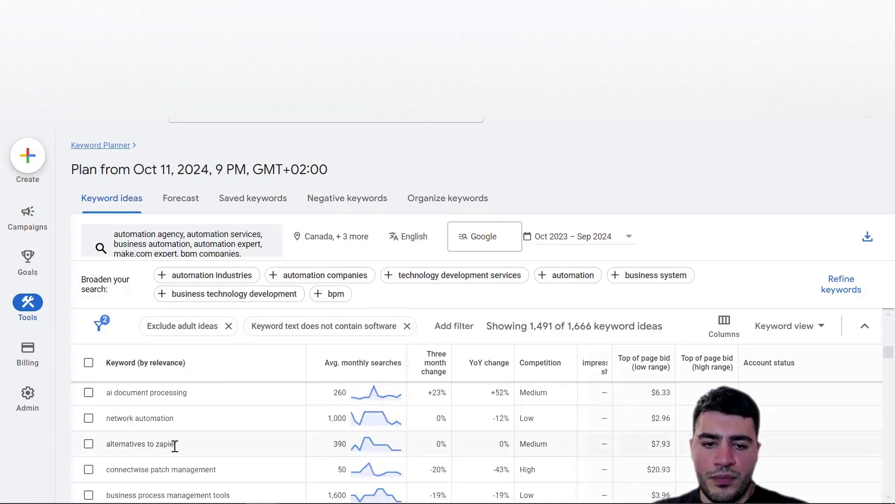
left_click_drag(175, 445, 106, 444)
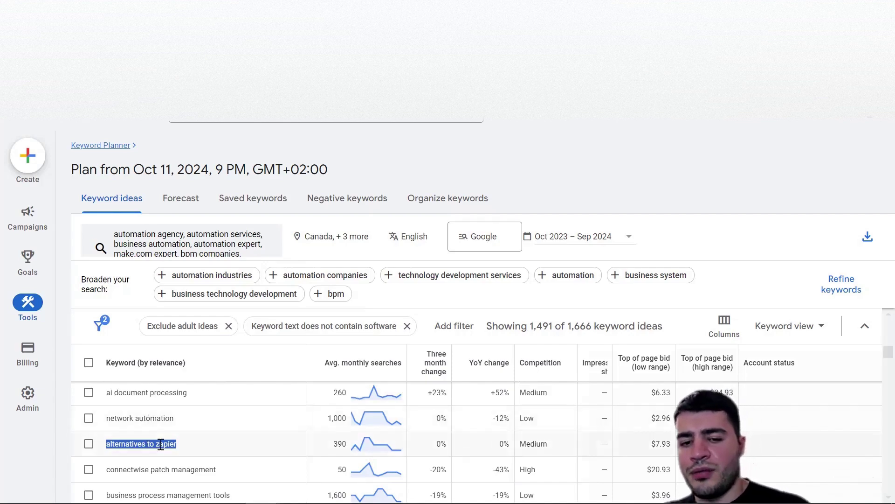
left_click(88, 444)
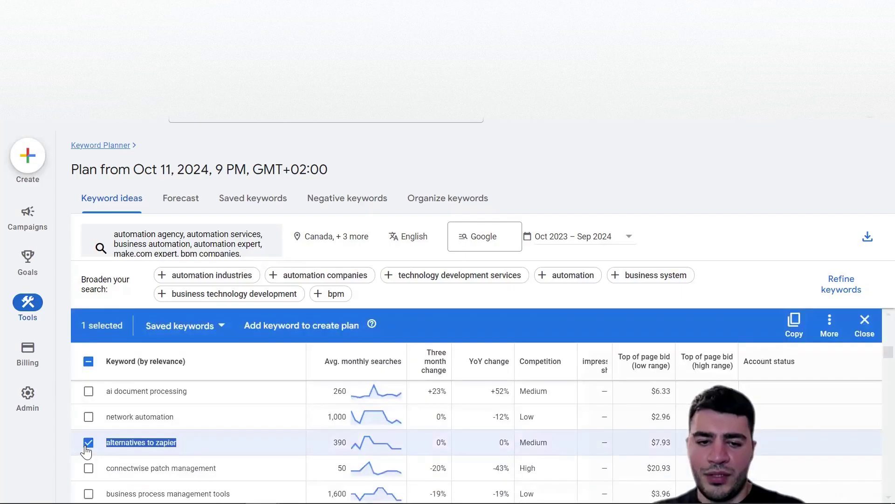
right_click(149, 439)
left_click(214, 251)
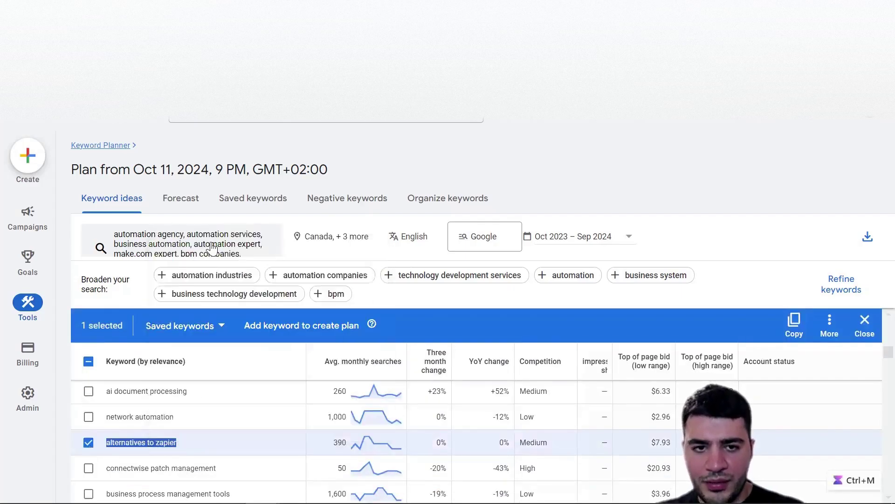
left_click(89, 416)
left_click(88, 391)
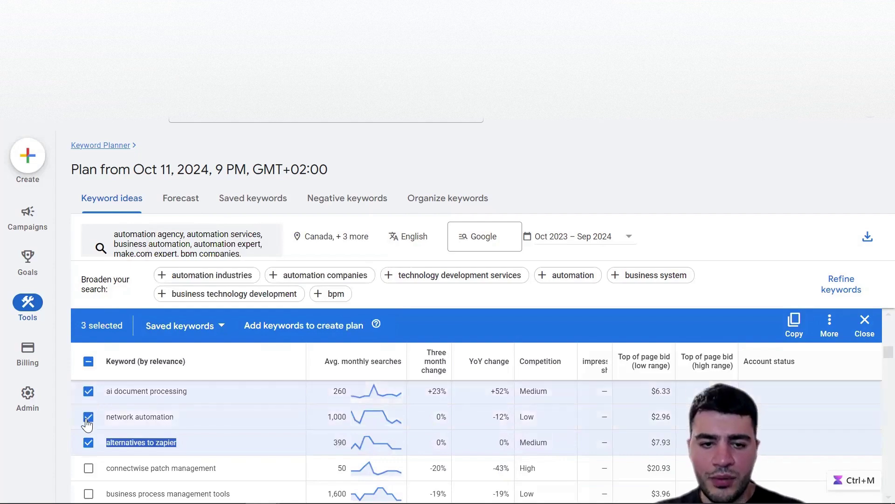
Add "cloud pak for business automation", "ibm business automation workflow", "amazon ppc automation" and "intelligent document processing gartner" to the selection and copy the selected keywords
scroll(81, 434, "down", 5)
left_click(88, 432)
left_click(88, 457)
left_click(88, 483)
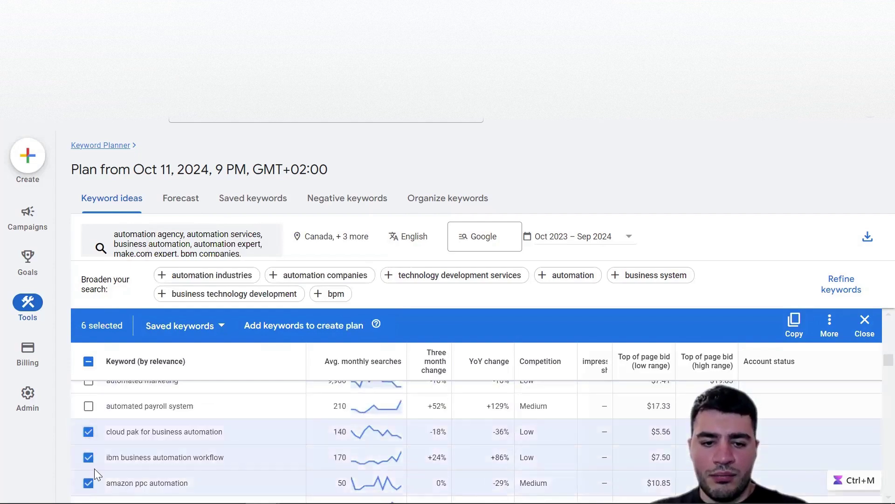
scroll(98, 464, "down", 2)
left_click(88, 439)
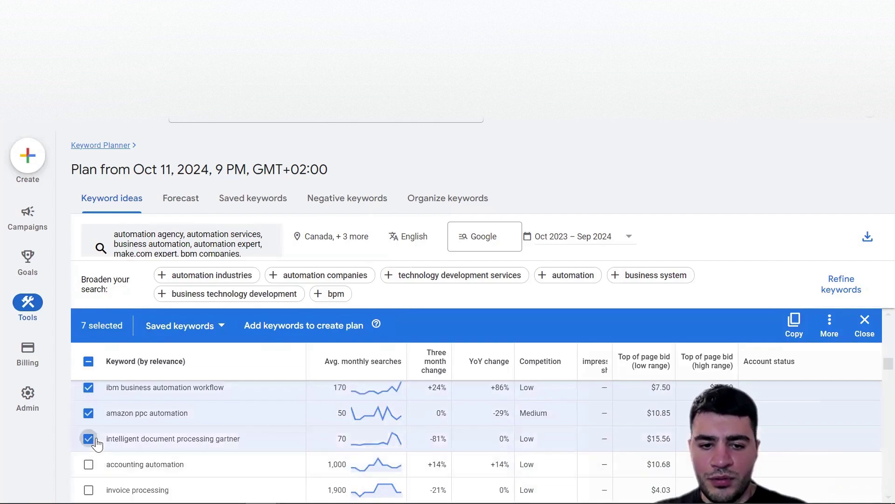
left_click(799, 332)
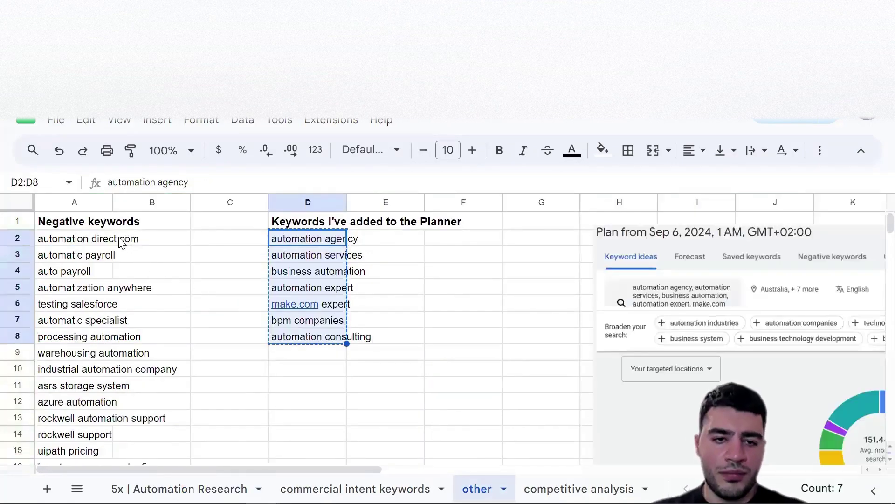
Select the negative keywords list on the spreadsheet's "other" sheet, and return to Keyword Planner to clear the keyword selection
left_click_drag(122, 240, 46, 467)
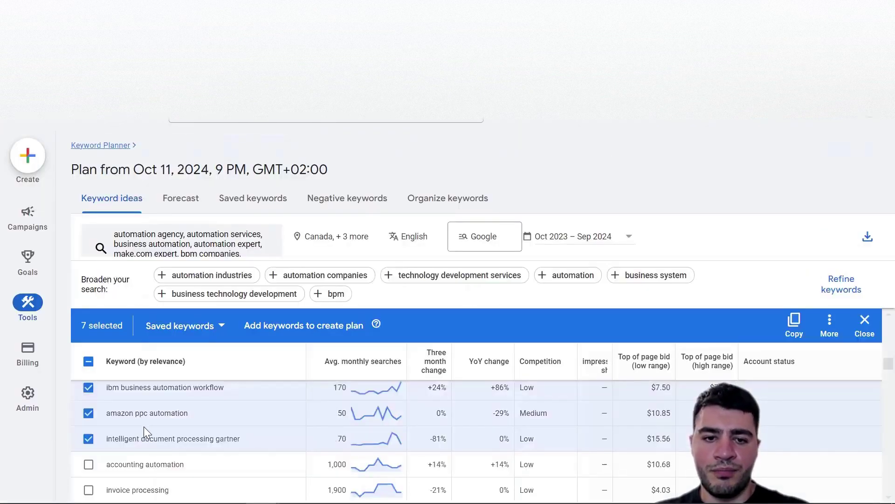
scroll(140, 433, "down", 5)
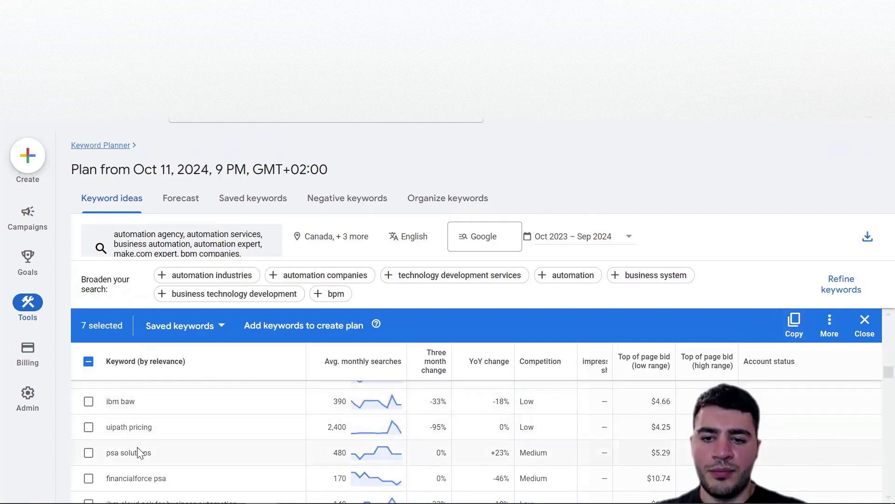
scroll(140, 450, "up", 2)
scroll(133, 450, "up", 3)
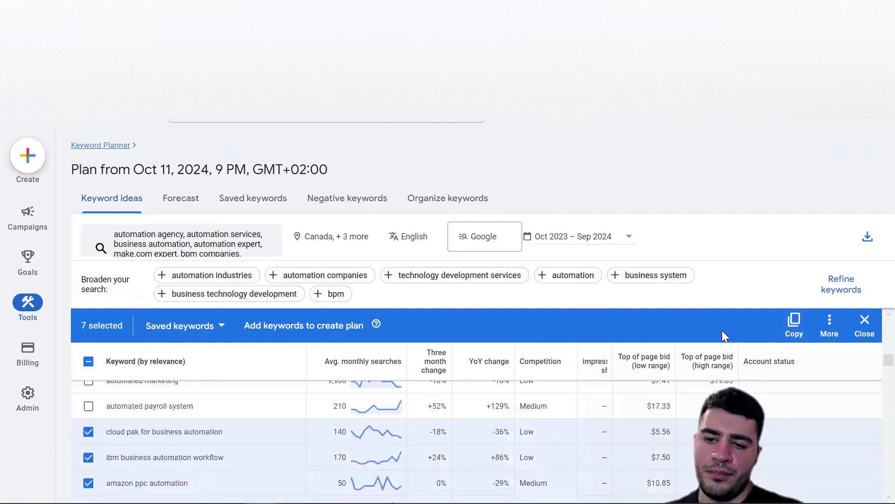
left_click(865, 320)
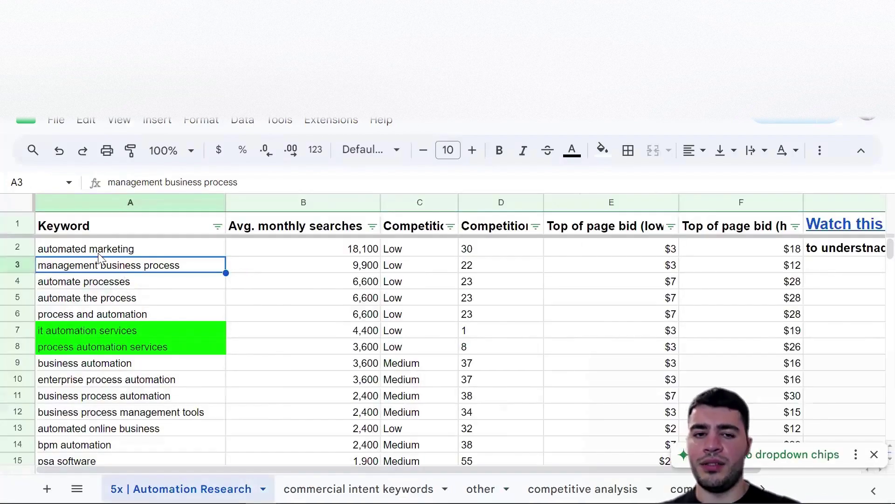
Review the keyword column and monthly searches of "process and automation" and "automate processes" on the "5x | Automation Research" sheet
left_click_drag(66, 229, 109, 232)
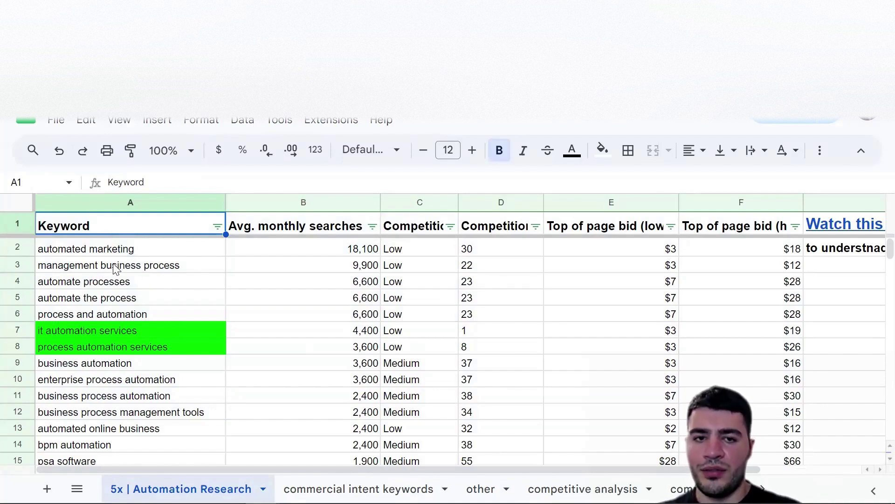
left_click(104, 313)
left_click(298, 316)
left_click_drag(247, 319, 163, 311)
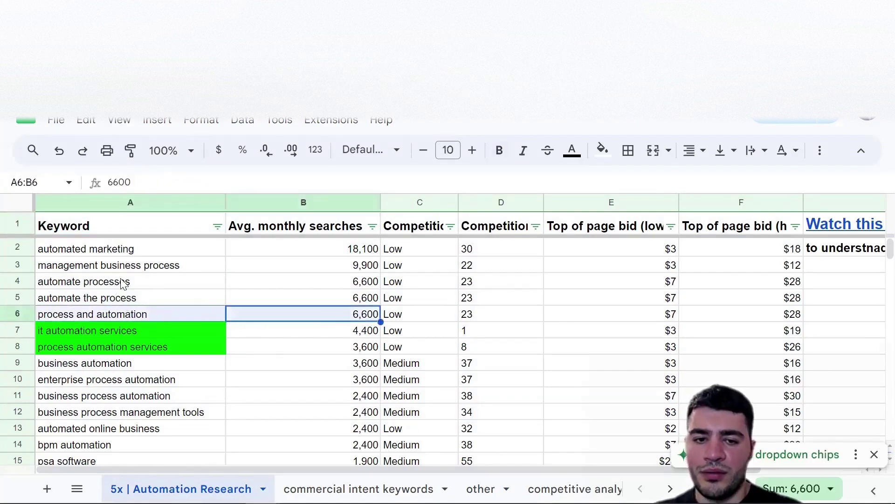
left_click_drag(123, 281, 296, 285)
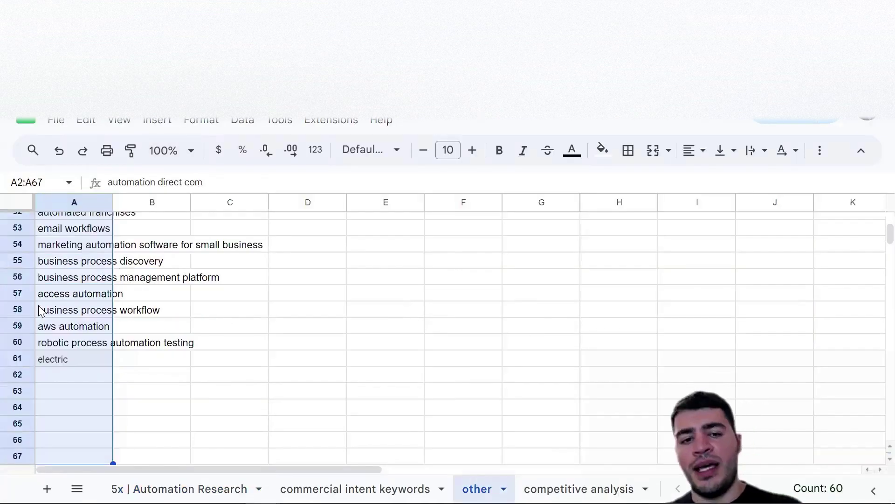
Examine the full negative keywords list on the "other" sheet, from "auto payroll" to entries such as "email workflows"
scroll(40, 311, "up", 15)
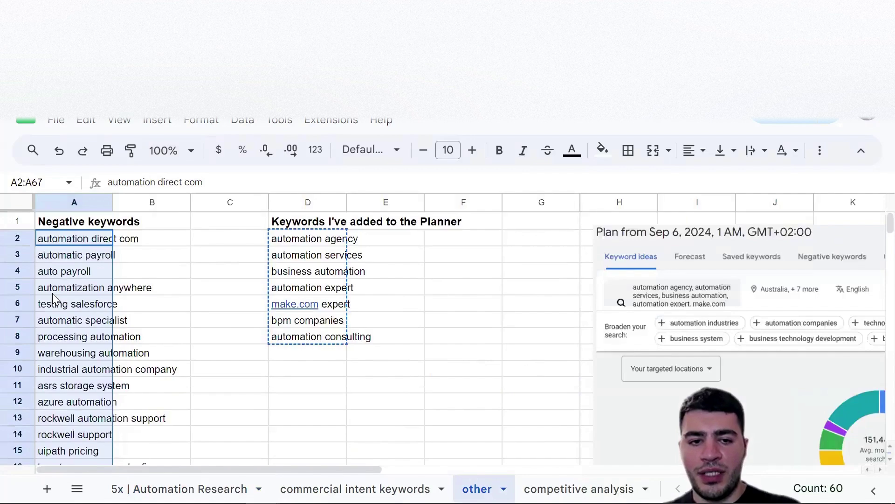
left_click(64, 277)
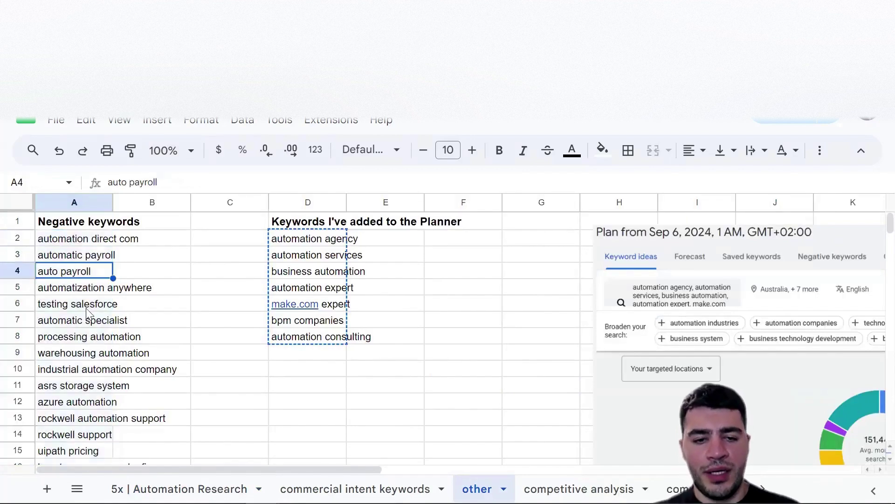
scroll(85, 313, "down", 2)
scroll(85, 313, "down", 10)
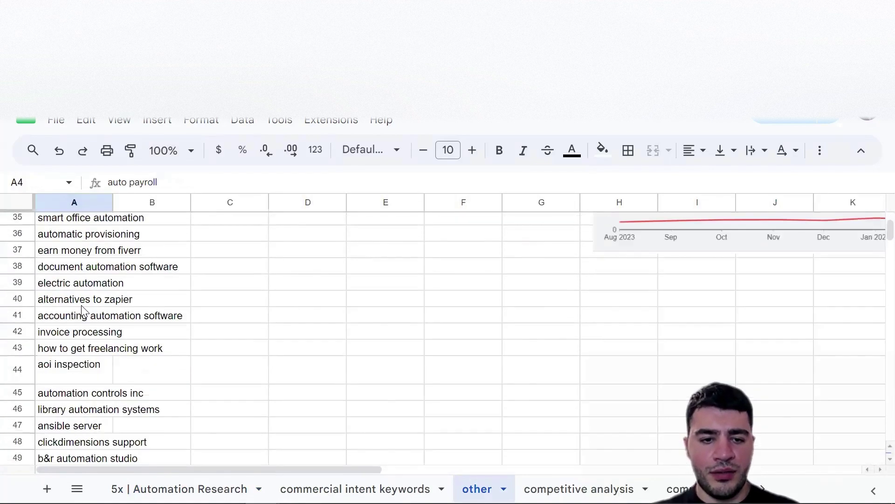
scroll(77, 332, "down", 6)
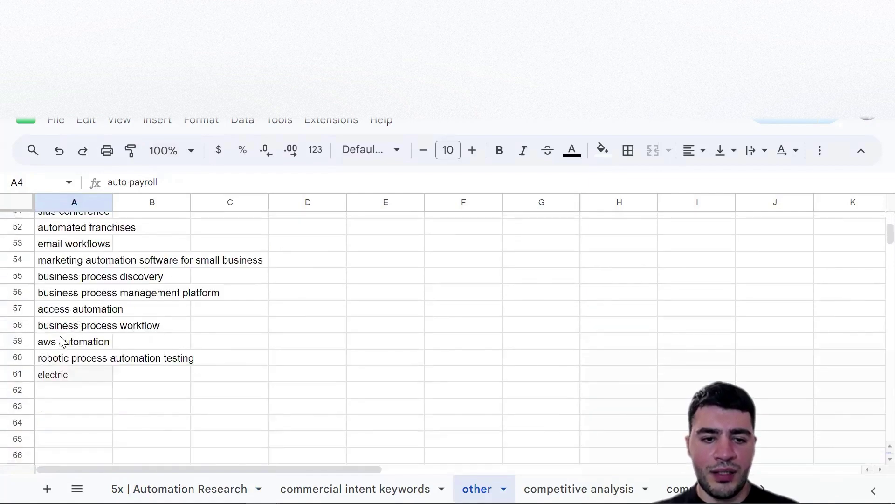
scroll(54, 324, "up", 2)
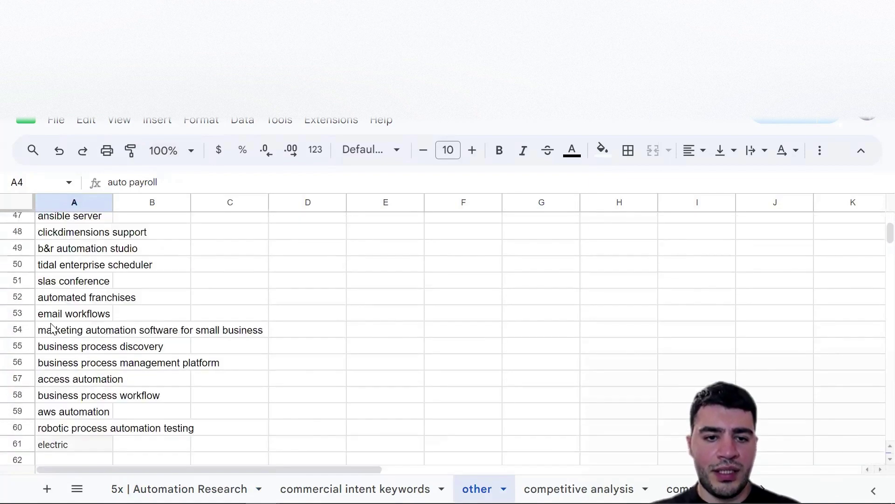
left_click(50, 317)
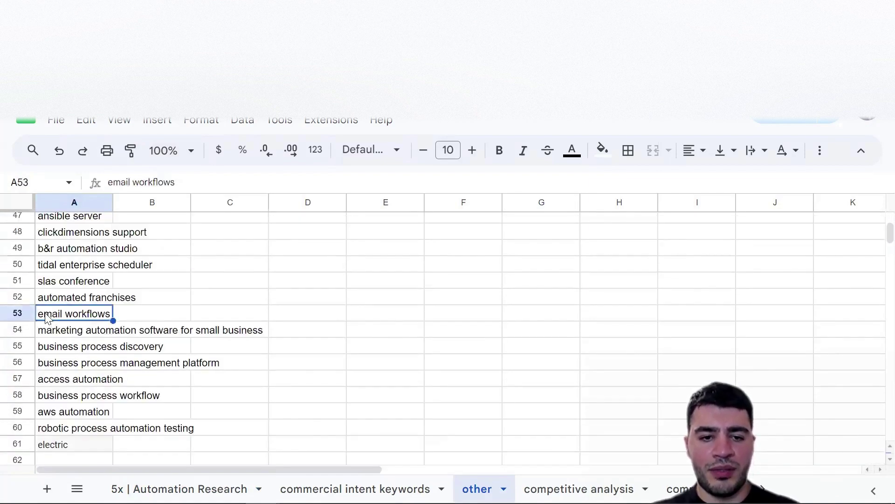
Review the "email workflows" entry and return to the "Negative keywords" heading at the start of the list
double_click(47, 316)
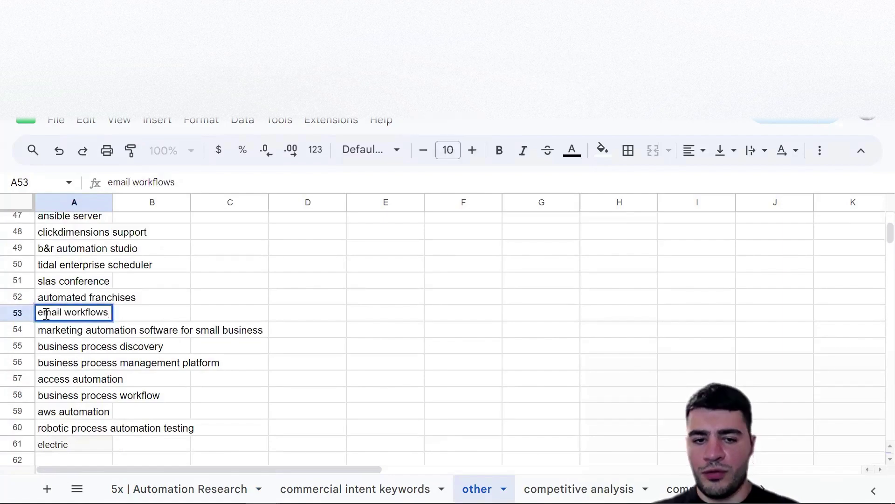
key("ctrl+a")
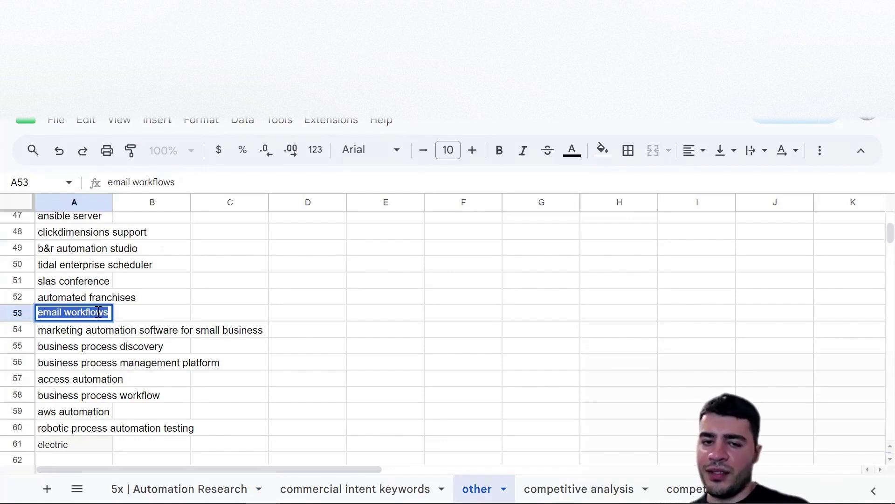
left_click(195, 299)
left_click(69, 317)
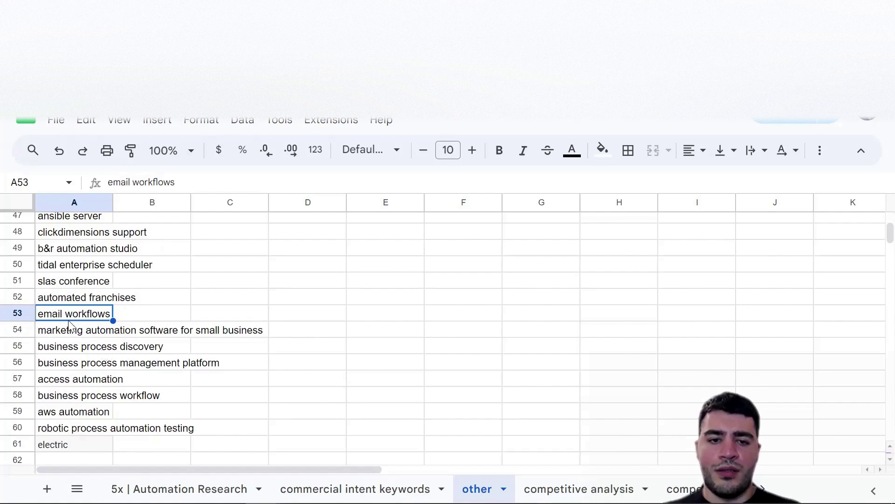
scroll(65, 336, "up", 2)
scroll(68, 345, "up", 15)
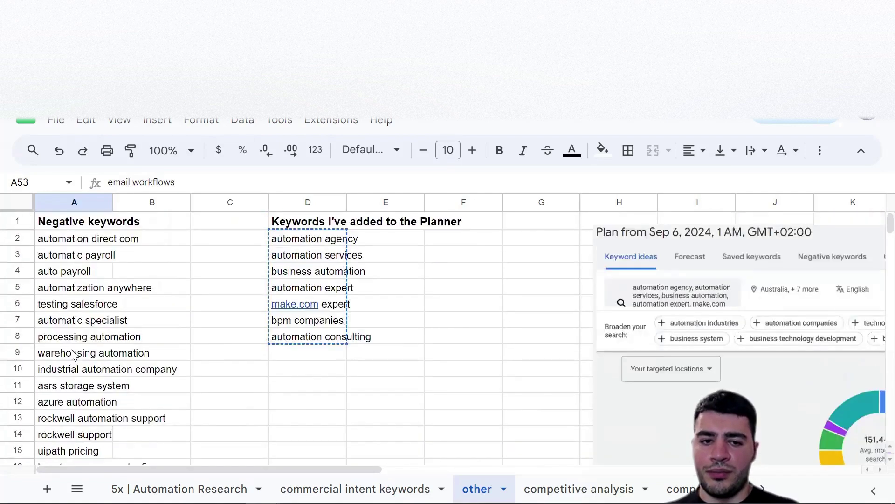
left_click(60, 227)
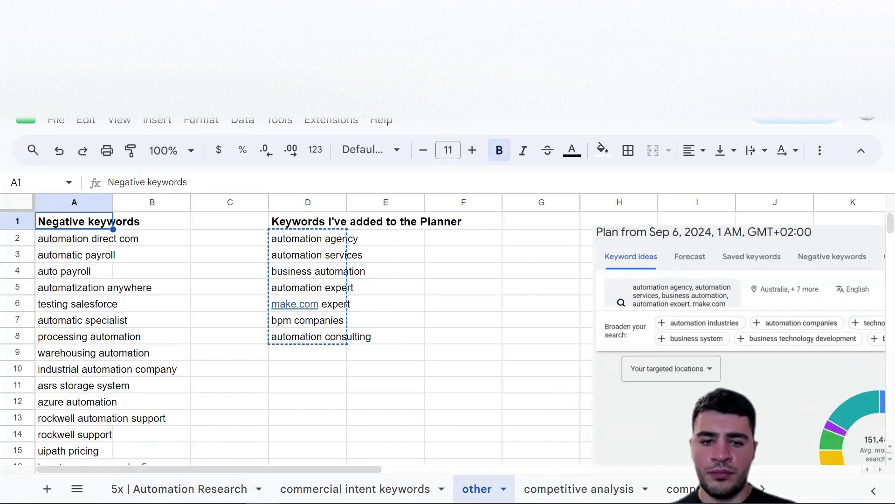
Look through the "5x | Automation Research" and "commercial intent keywords" sheets, and view the Keyword Planner screenshot on the "other" sheet
left_click(231, 486)
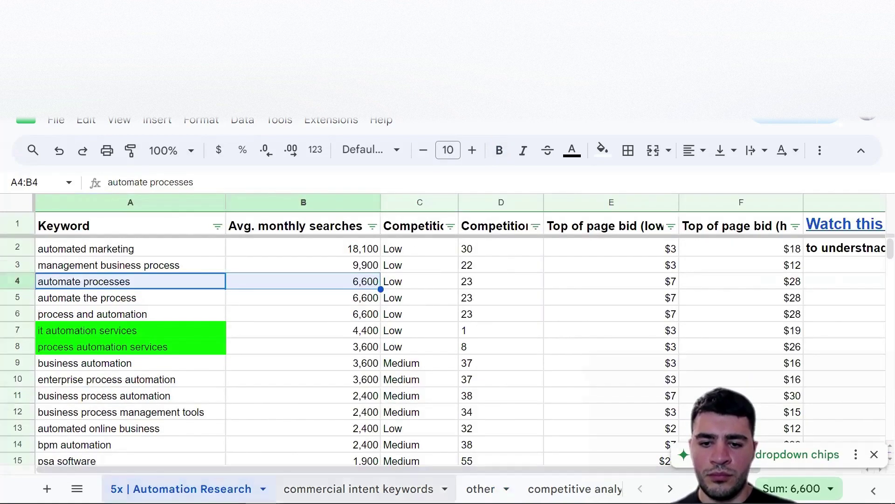
key("ctrl+Page_Down")
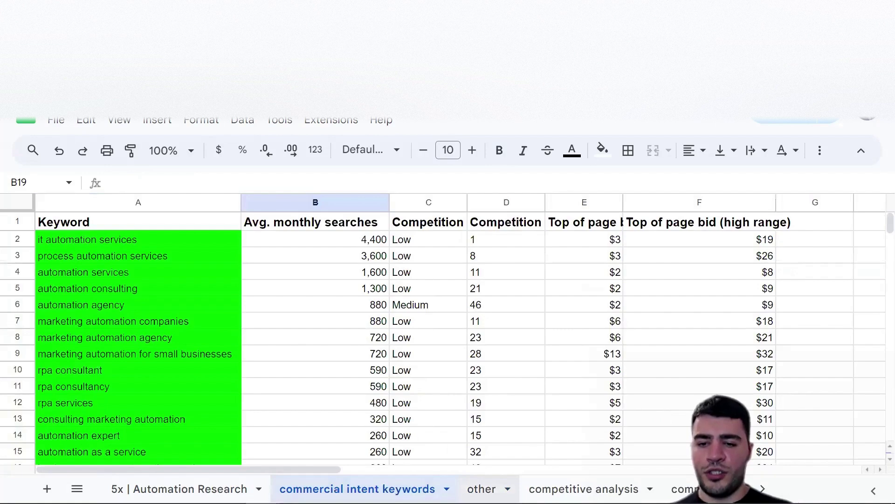
key("ctrl+Page_Down")
scroll(447, 330, "right", 1)
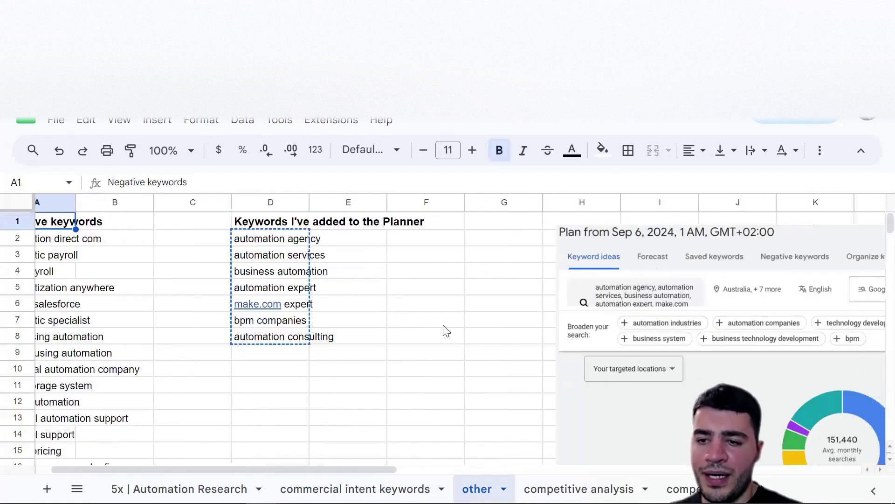
scroll(444, 325, "right", 5)
scroll(444, 325, "right", 5)
scroll(364, 406, "left", 5)
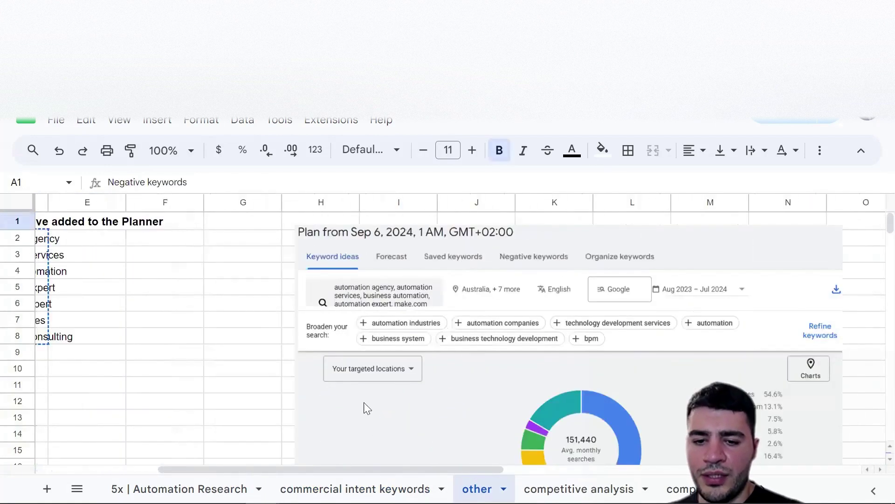
scroll(367, 408, "left", 10)
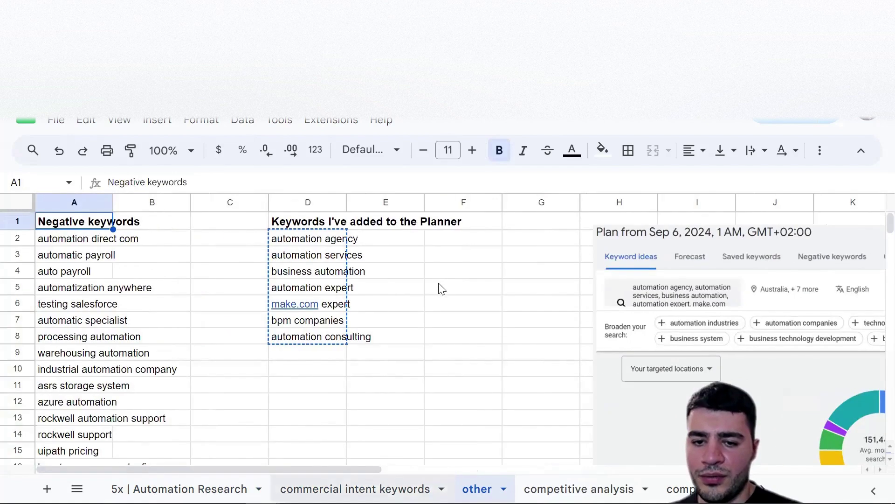
Examine the search intent notes on the "commercial intent keywords" sheet, focusing on the Informational and Navigational definitions
key("ctrl+Page_Up")
scroll(451, 290, "right", 10)
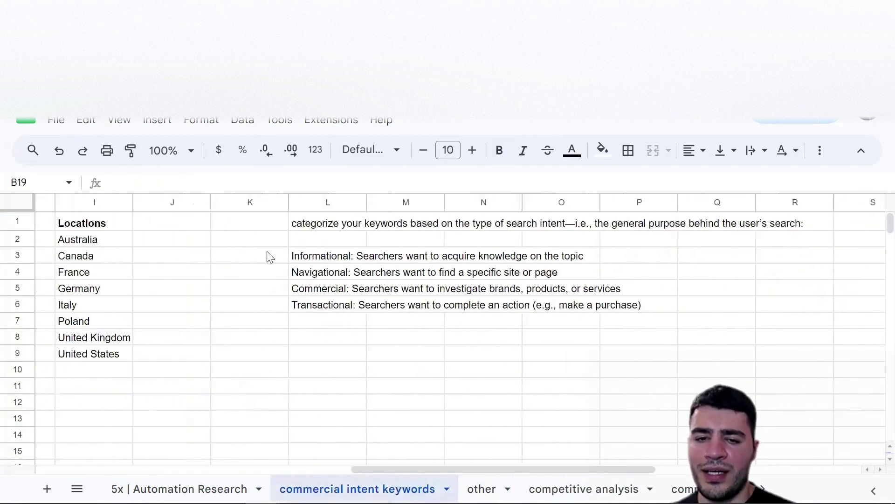
scroll(267, 256, "right", 1)
left_click_drag(254, 222, 241, 314)
left_click(243, 257)
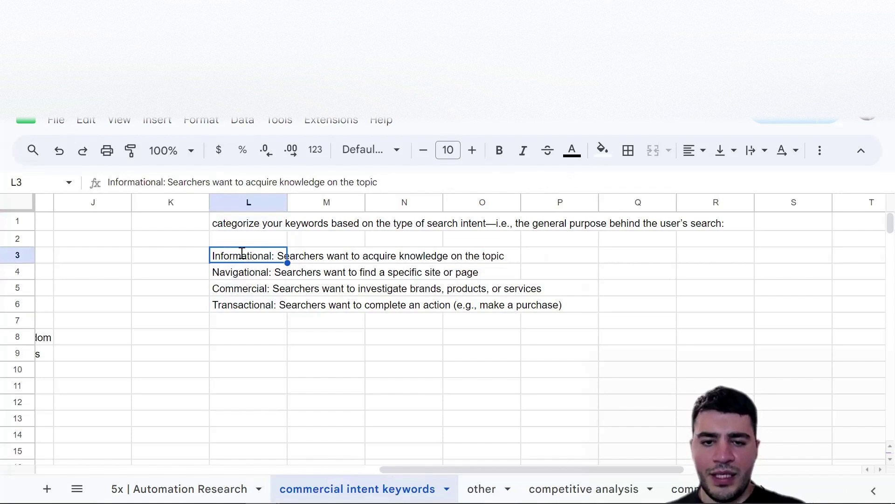
triple_click(242, 256)
double_click(242, 254)
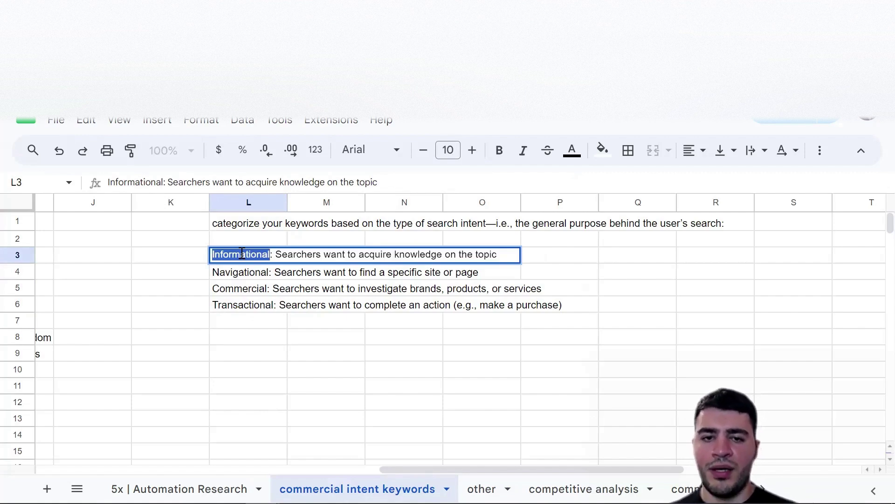
left_click(280, 292)
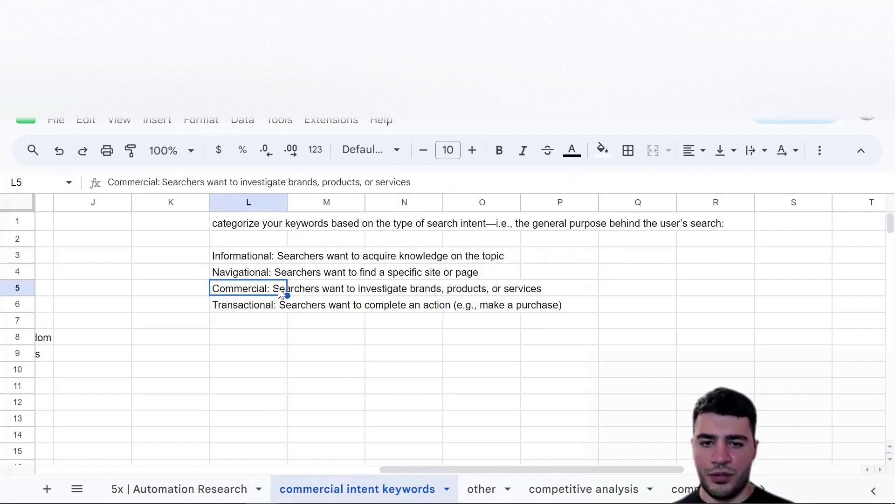
double_click(240, 273)
double_click(240, 273)
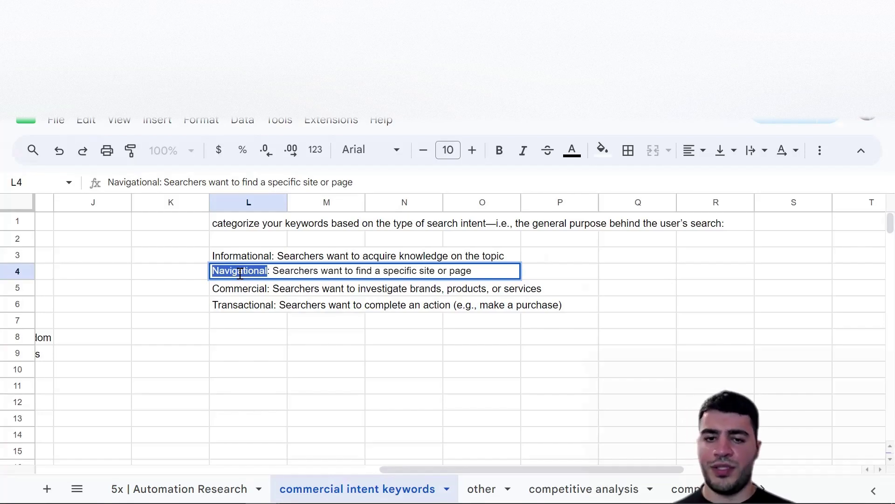
Highlight the Commercial intent definition in the search intent notes and select the Transactional entry below it
left_click(254, 292)
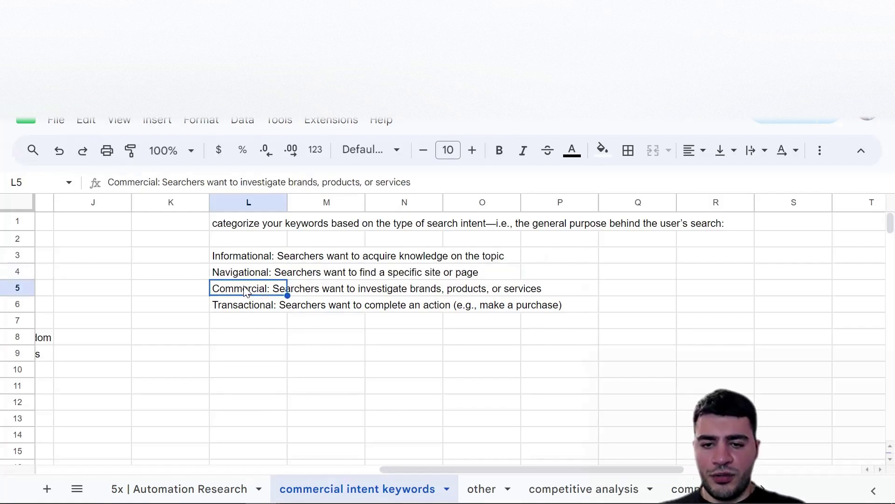
double_click(245, 290)
key("ctrl+a")
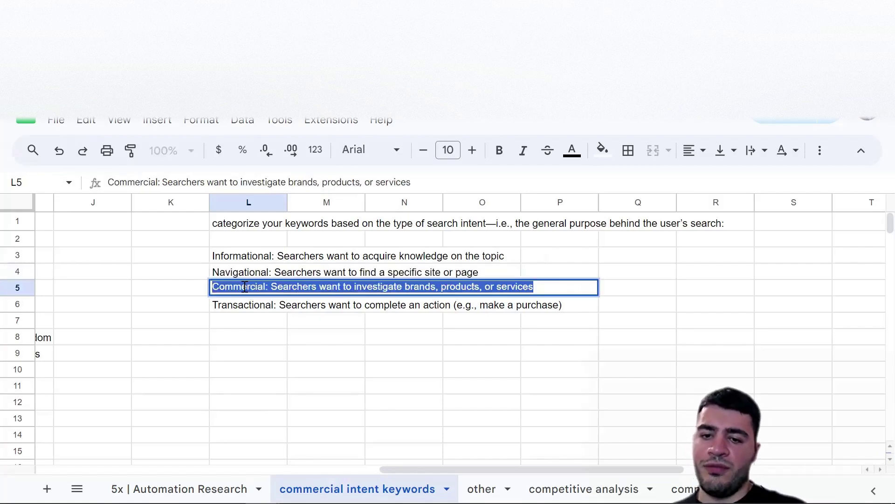
left_click(234, 288)
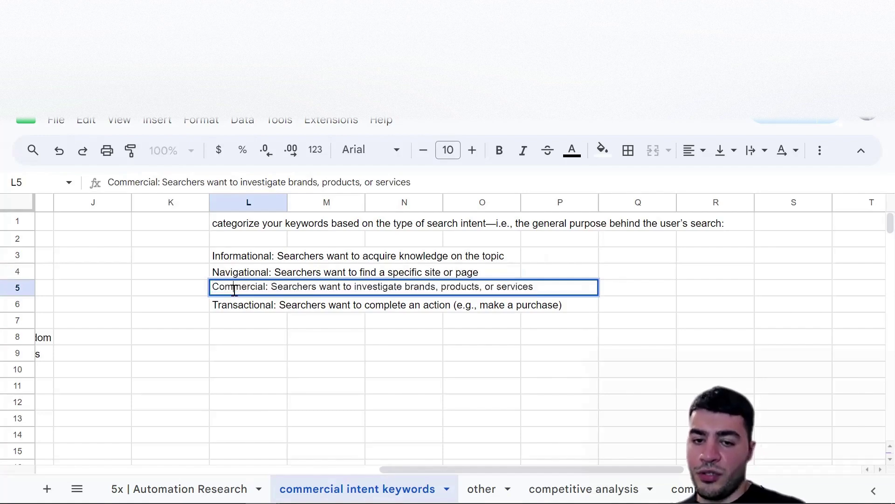
double_click(234, 288)
left_click(219, 308)
Review the keyword "automation services" and its average monthly searches in the commercial intent keywords table
scroll(221, 322, "left", 10)
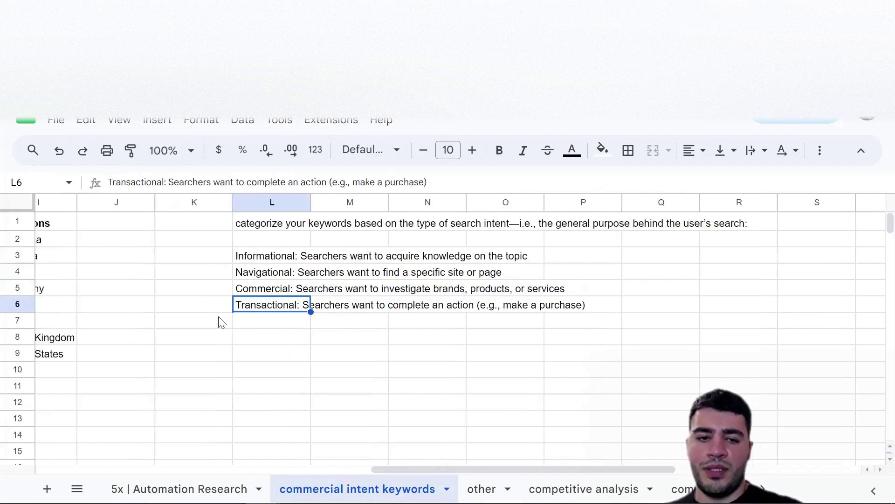
left_click(157, 274)
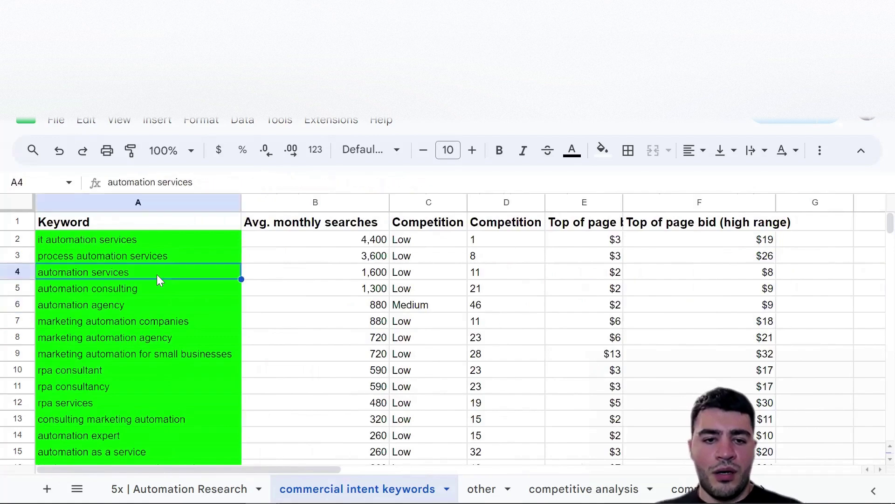
double_click(156, 274)
key("ctrl+a")
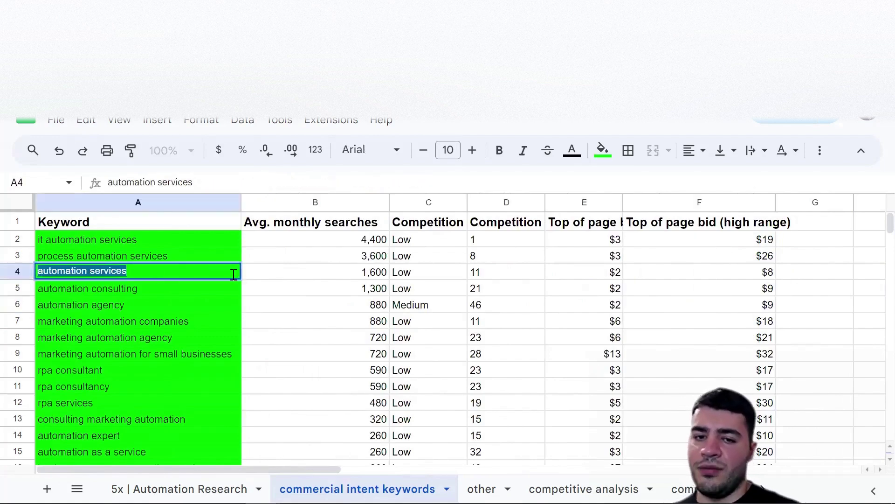
left_click(263, 279)
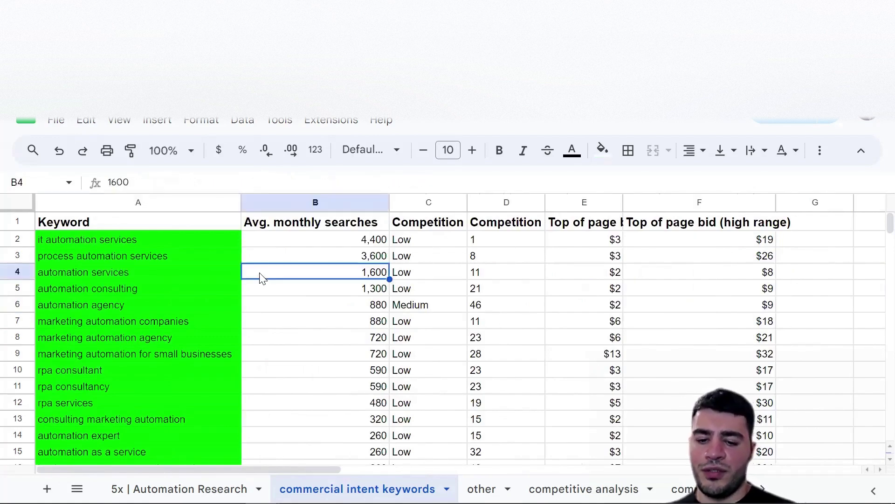
Revisit the Commercial intent definition and the introductory line on categorizing keywords by search intent
scroll(261, 278, "right", 15)
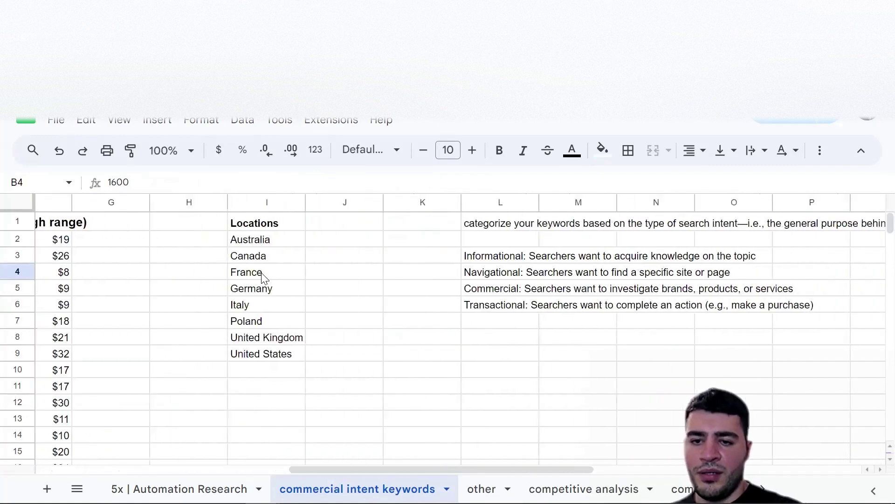
scroll(280, 287, "right", 3)
scroll(248, 292, "right", 2)
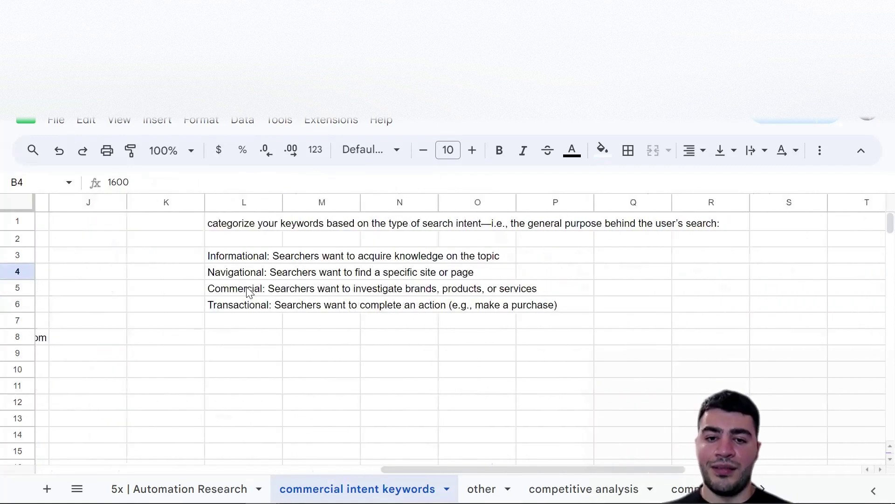
left_click(247, 288)
double_click(247, 288)
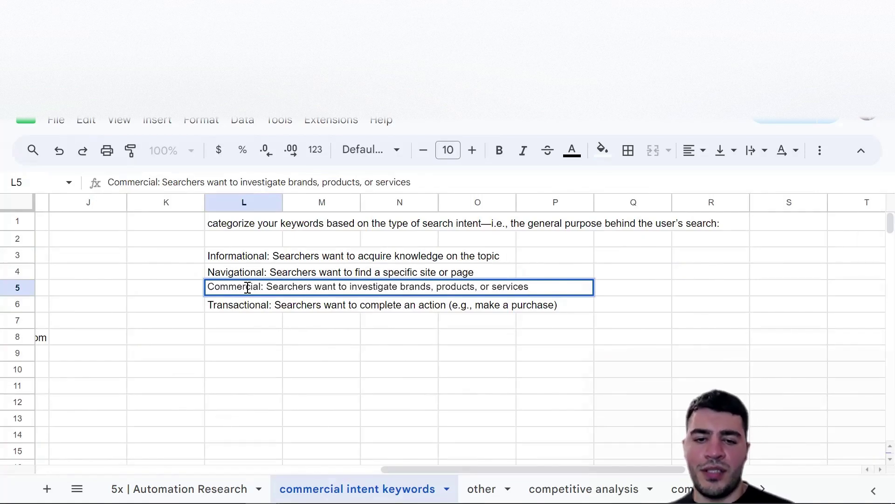
double_click(248, 287)
left_click(252, 226)
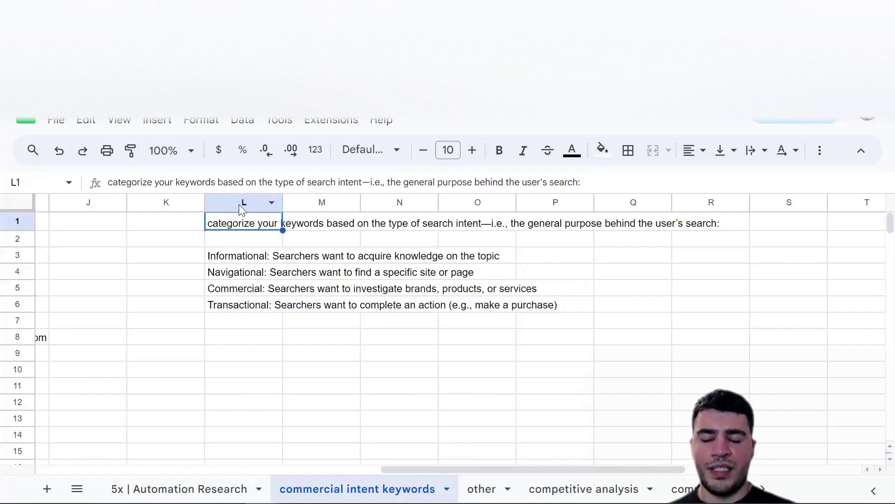
Examine the Transactional intent definition about searchers wanting to complete an action, leaving its text unedited
left_click(217, 304)
triple_click(217, 304)
left_click(218, 303)
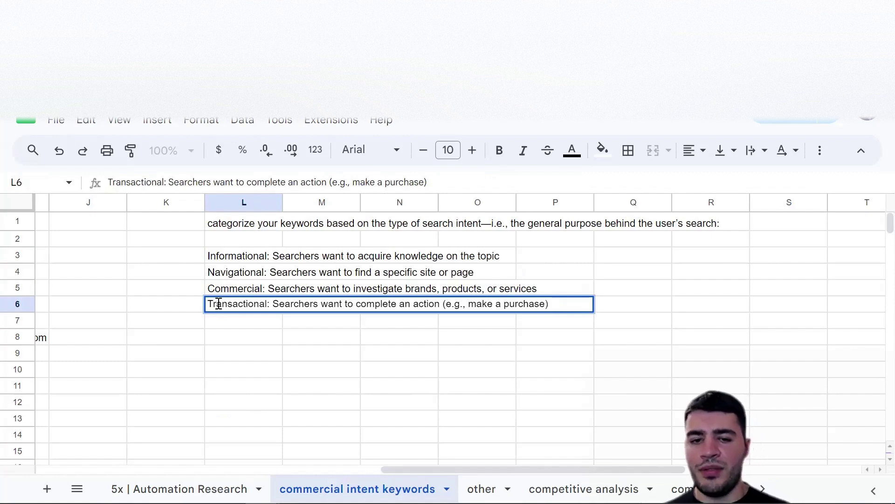
double_click(219, 304)
left_click(219, 304)
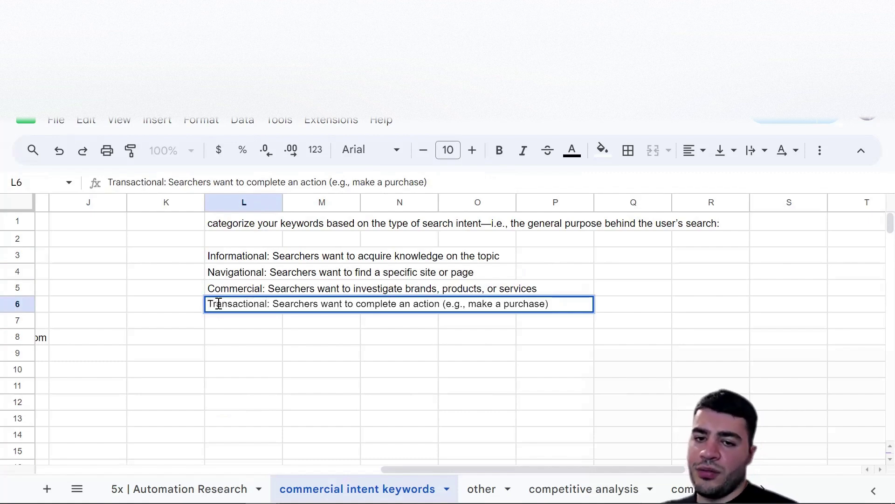
left_click(171, 294)
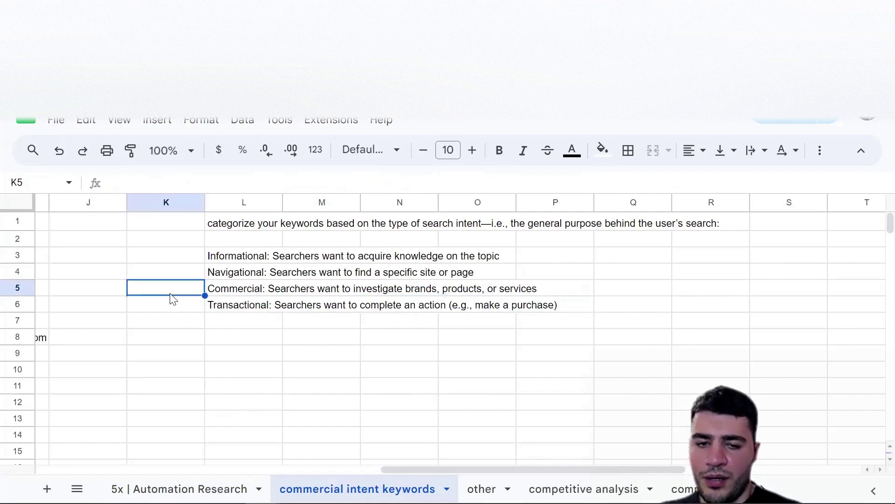
Review the green-highlighted commercial keywords from "marketing automation companies" down the list, highlighting the text of "automation expert"
scroll(170, 298, "left", 10)
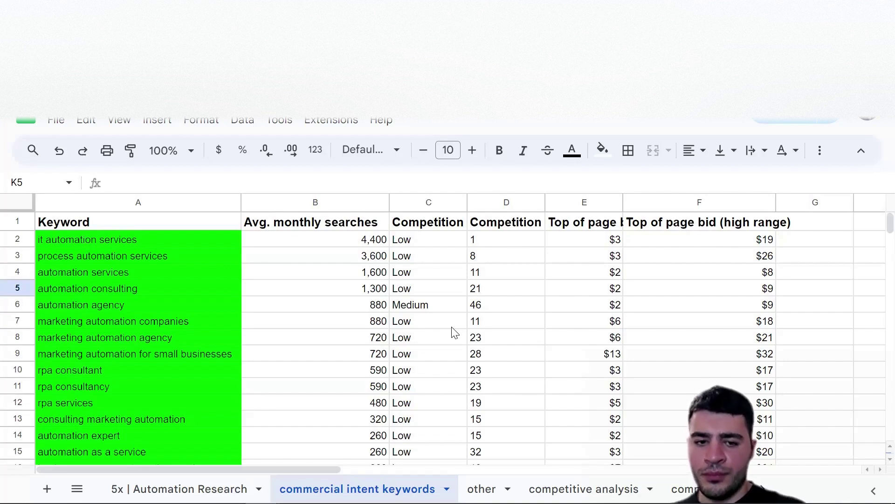
left_click(150, 324)
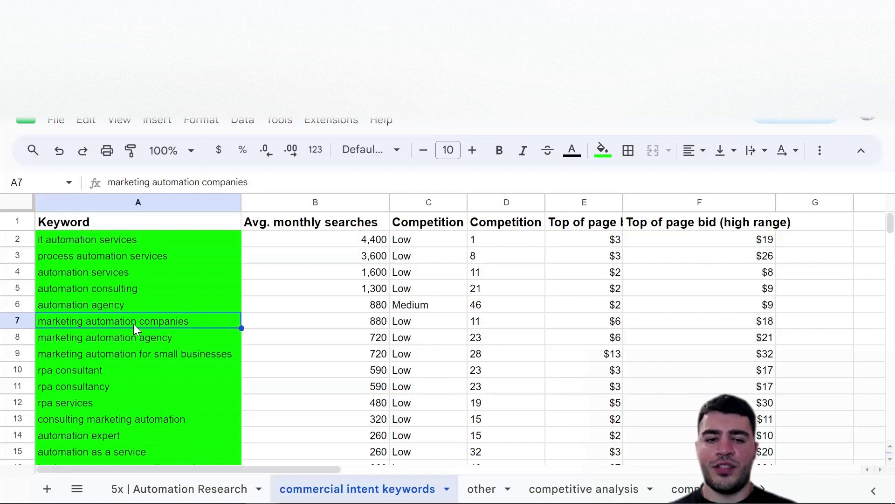
scroll(83, 324, "down", 3)
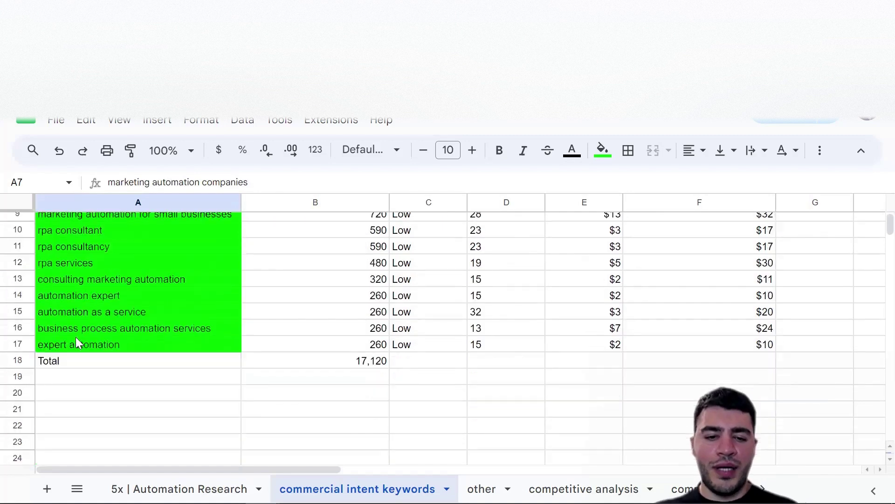
left_click(78, 296)
double_click(78, 295)
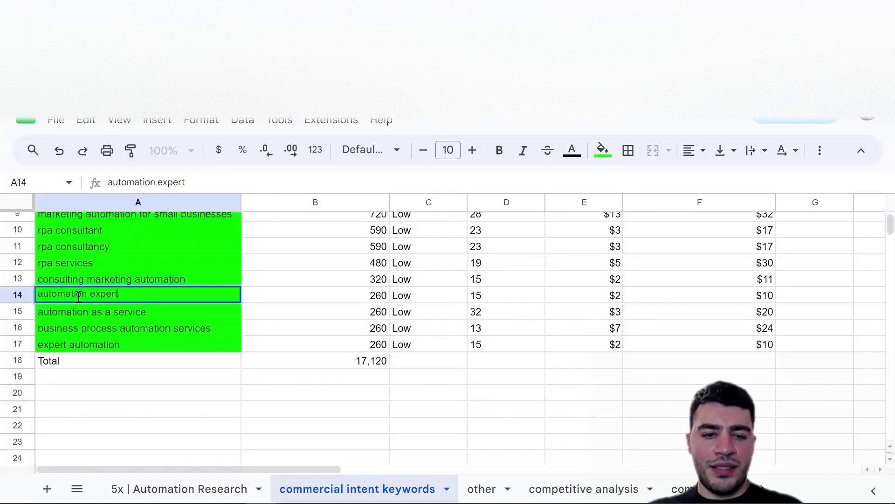
triple_click(78, 296)
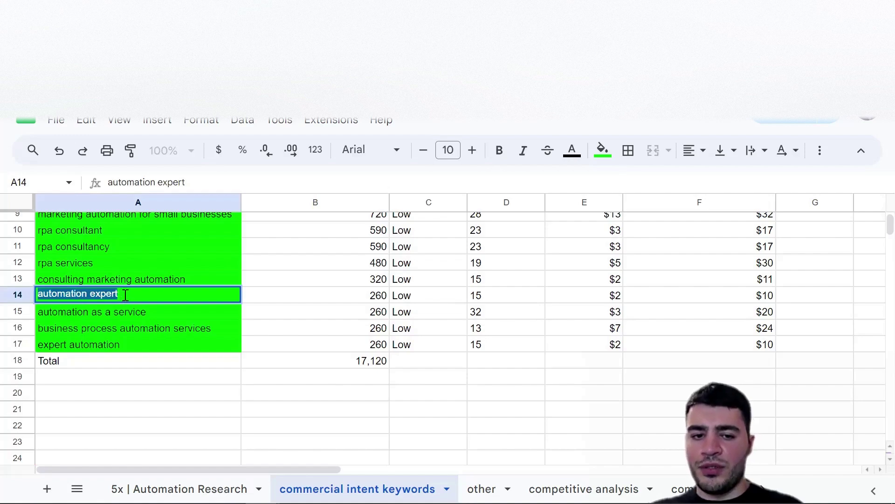
left_click_drag(124, 297, 43, 299)
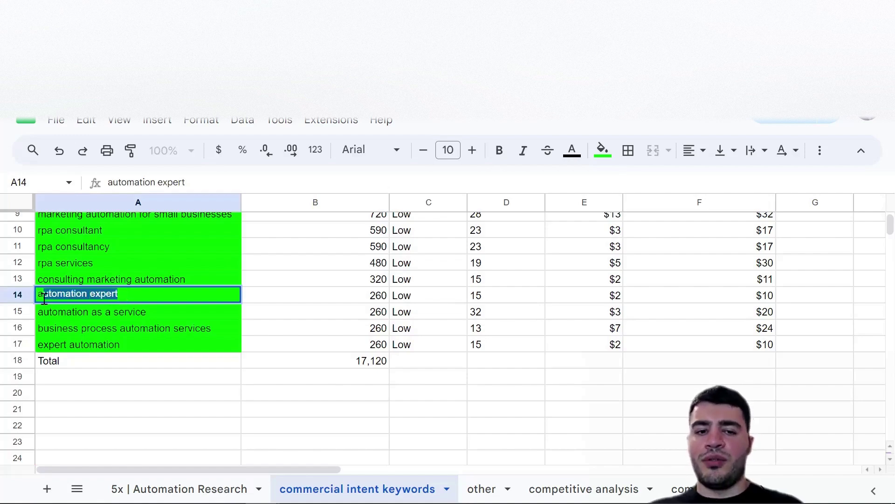
Review the full keyword list in the "5x | Automation Research" sheet, comparing the green-highlighted commercial keywords with the unhighlighted ones
left_click(63, 400)
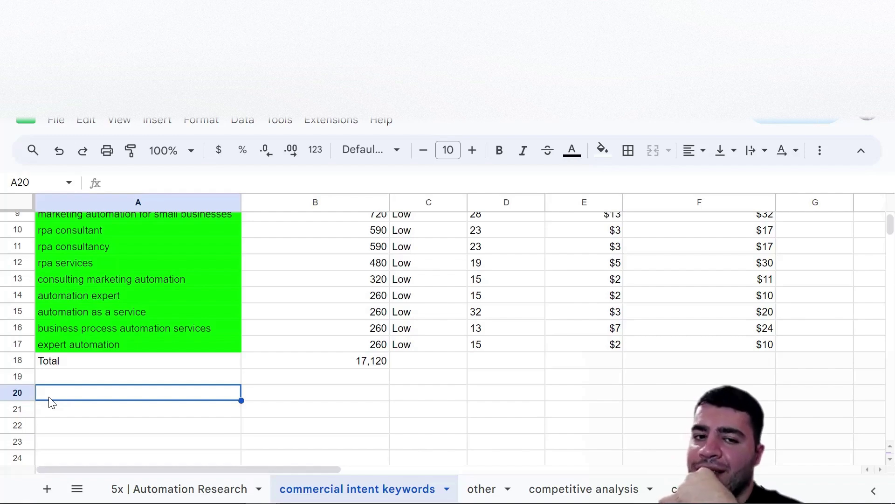
scroll(50, 402, "up", 3)
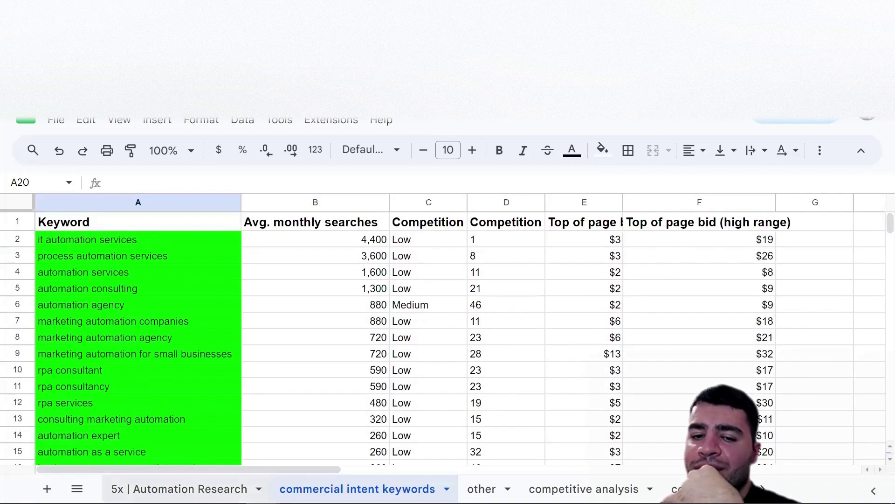
left_click(153, 487)
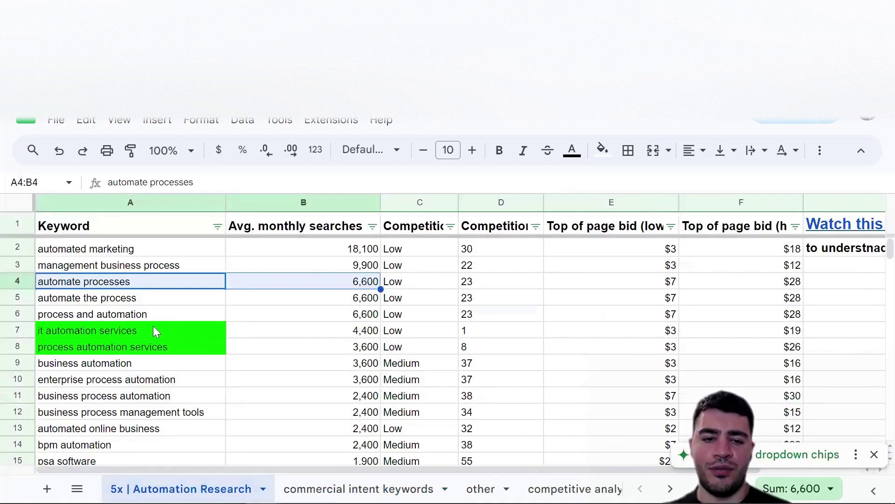
scroll(131, 373, "down", 6)
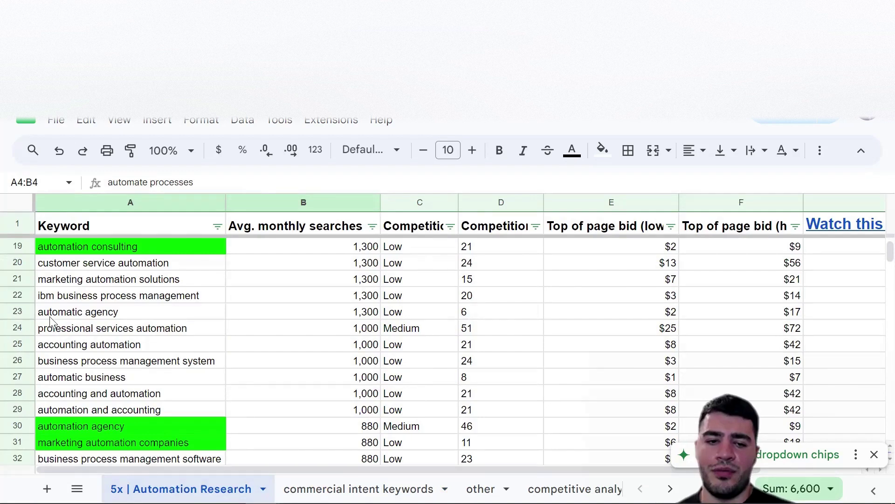
scroll(82, 322, "down", 7)
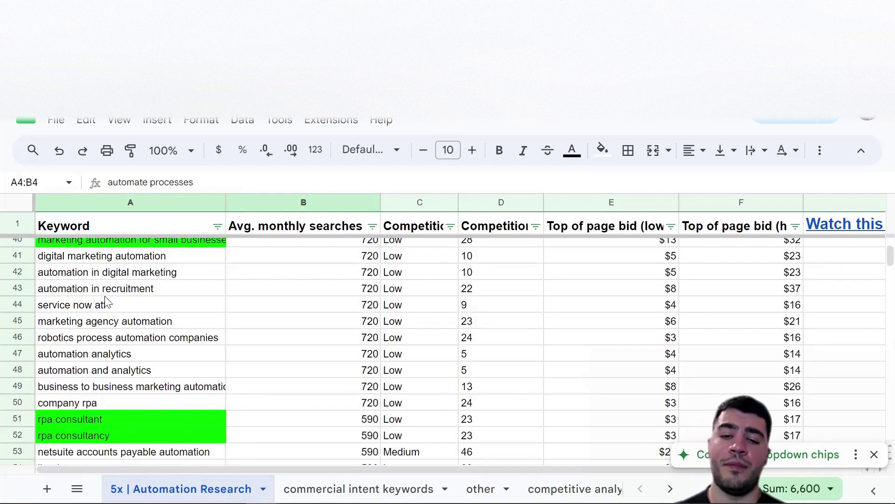
Return to the "commercial intent keywords" sheet and examine the keyword "automation agency" and its average monthly searches
left_click(326, 489)
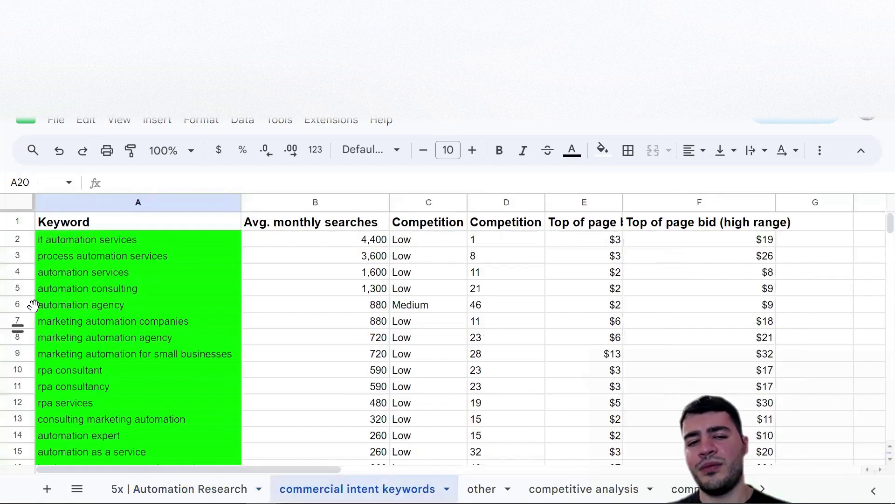
left_click_drag(115, 242, 90, 427)
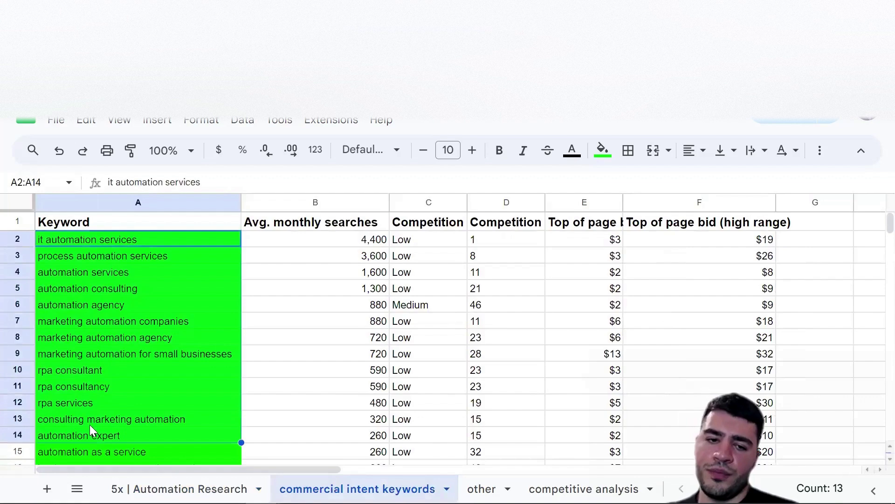
left_click(94, 308)
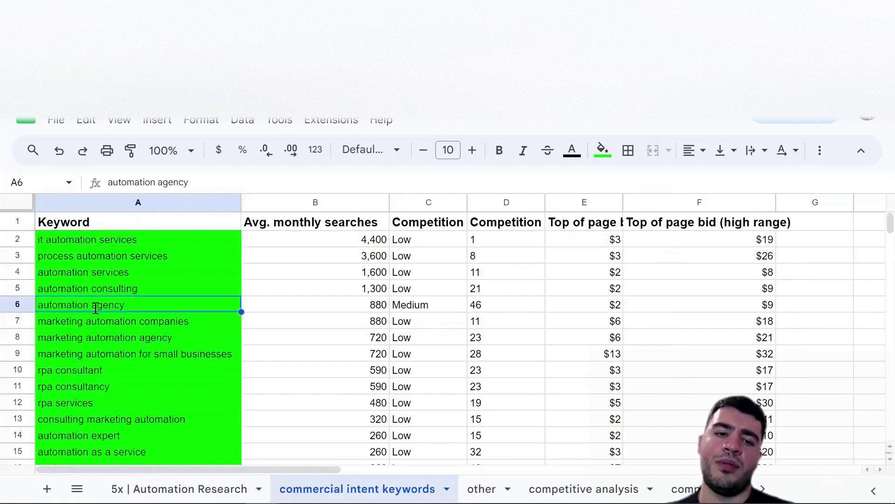
triple_click(95, 308)
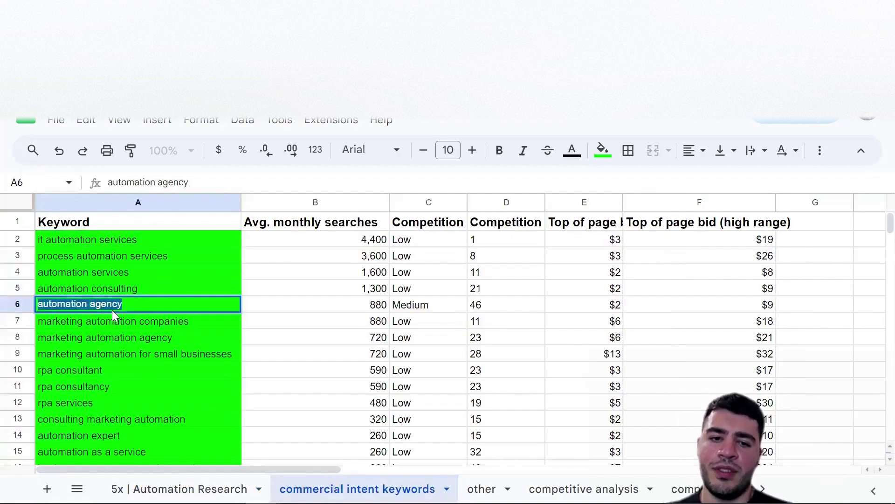
left_click(336, 306)
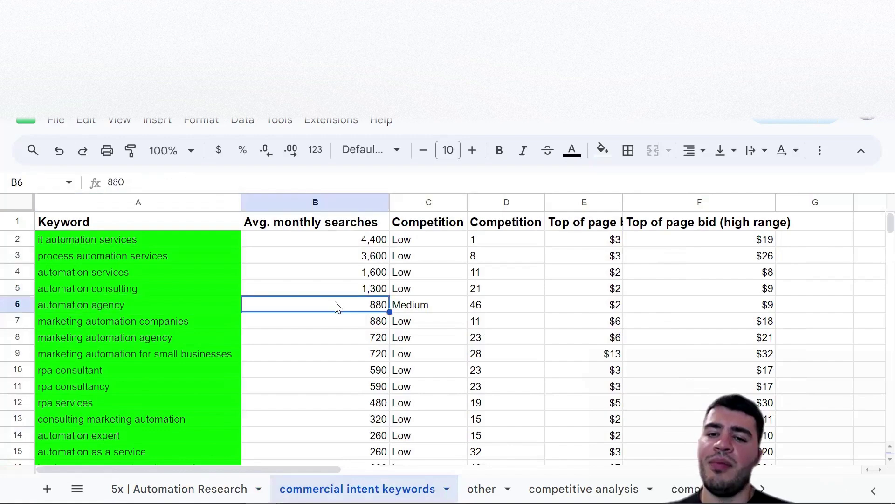
double_click(176, 305)
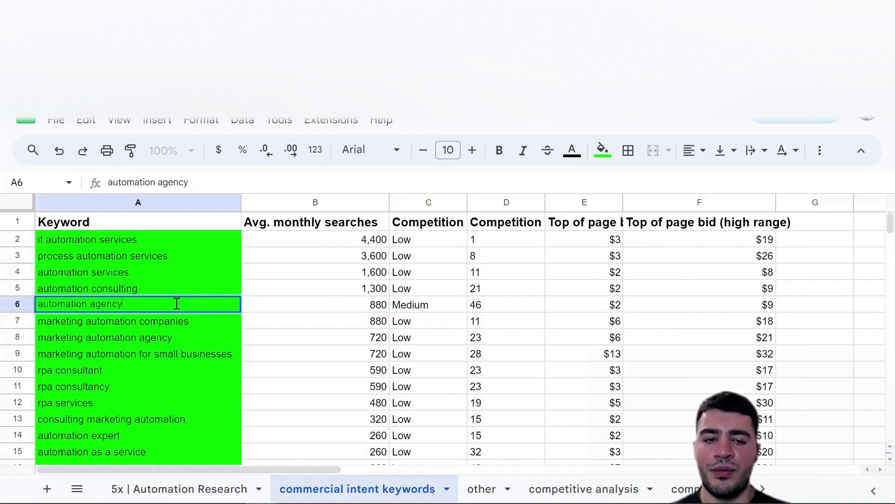
triple_click(177, 303)
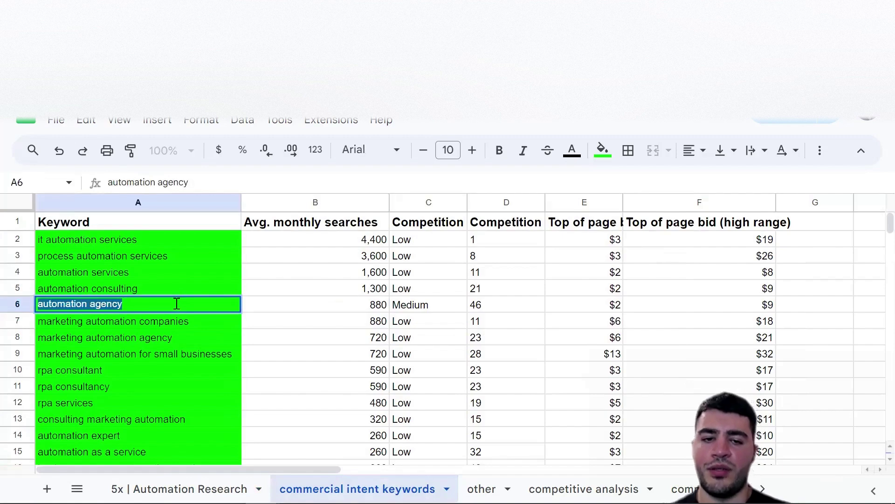
left_click(326, 307)
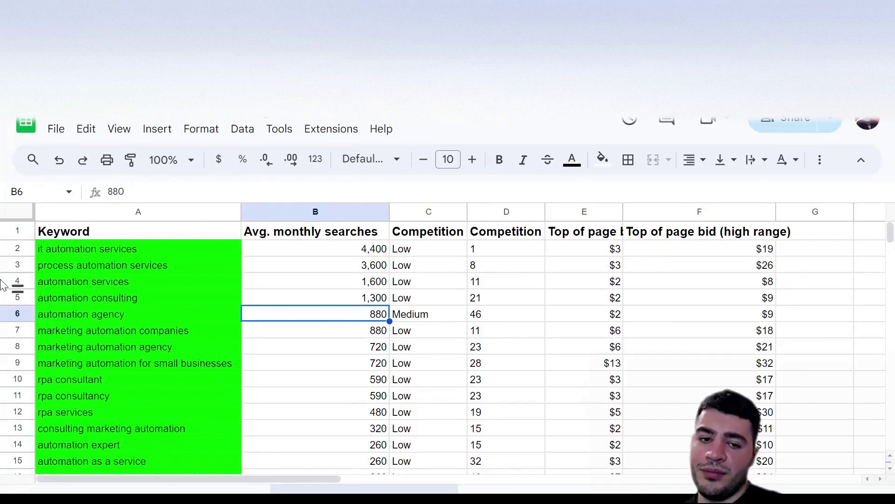
Examine the keyword "automation expert" and its average monthly searches, leaving both cells unedited
scroll(190, 345, "down", 2)
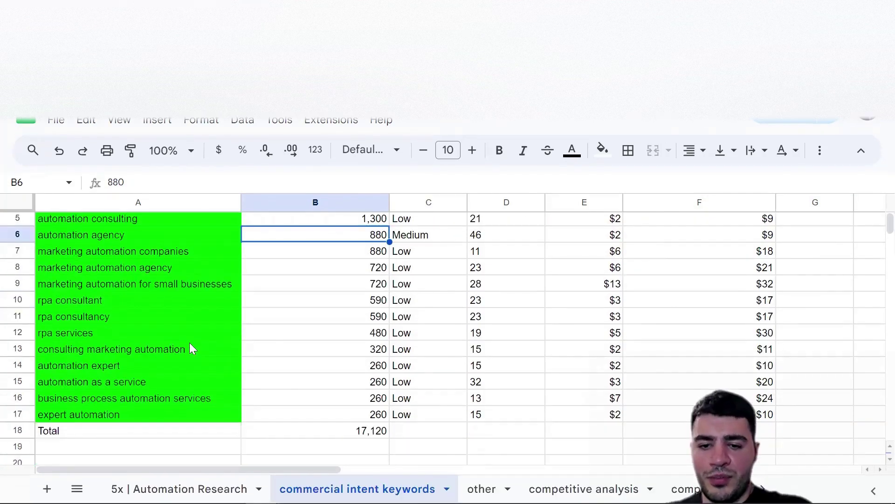
left_click(141, 367)
triple_click(140, 368)
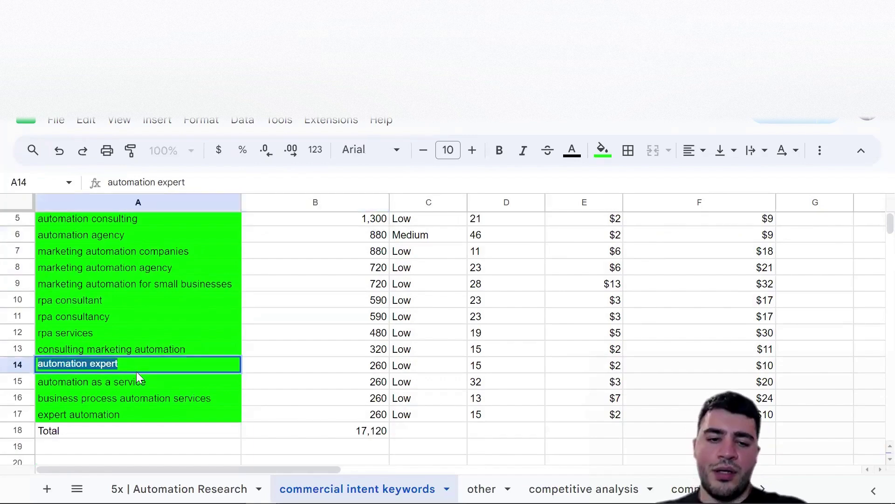
key("Tab")
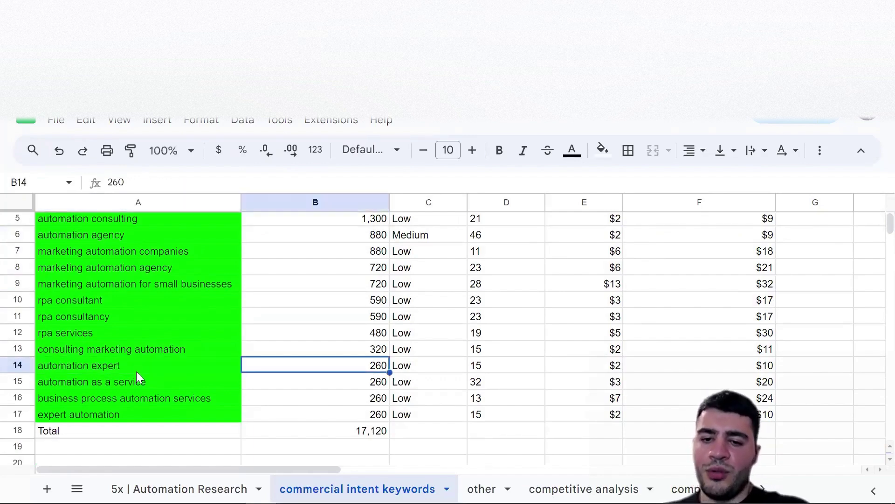
scroll(137, 372, "down", 2)
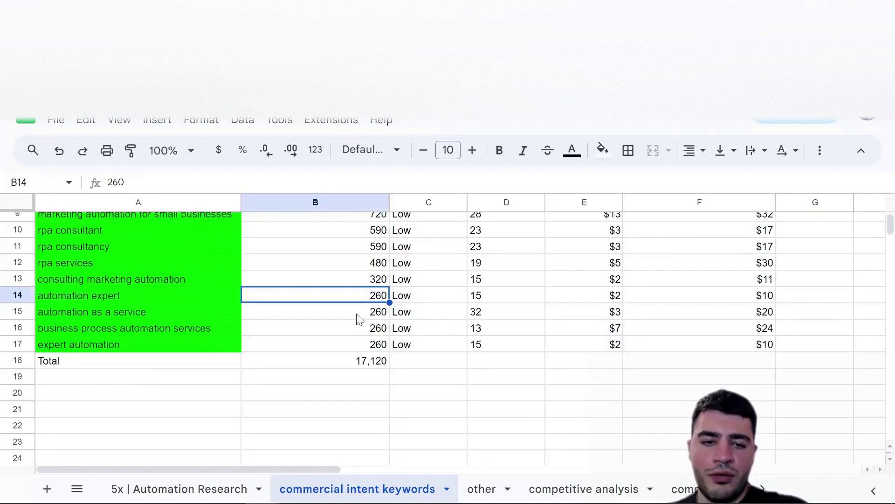
double_click(371, 294)
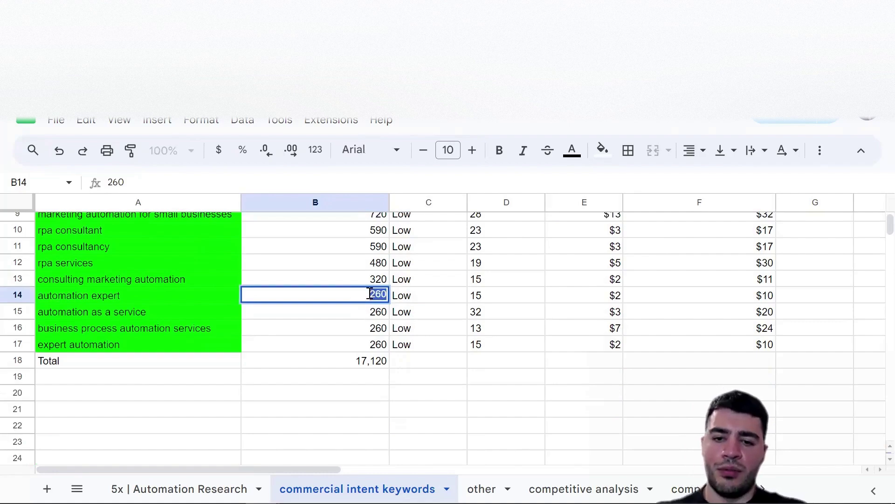
left_click(167, 302)
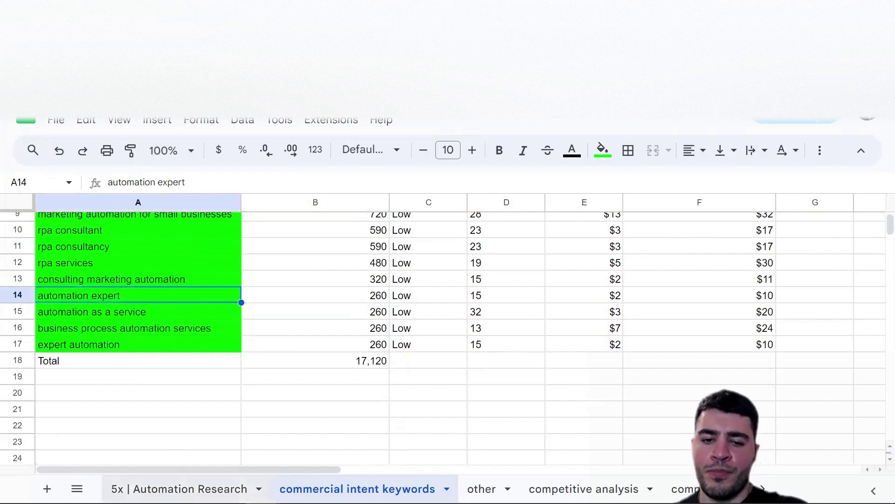
Switch to Google Ads Keyword Planner and inspect the keyword filter that excludes text containing "software"
left_click(179, 488)
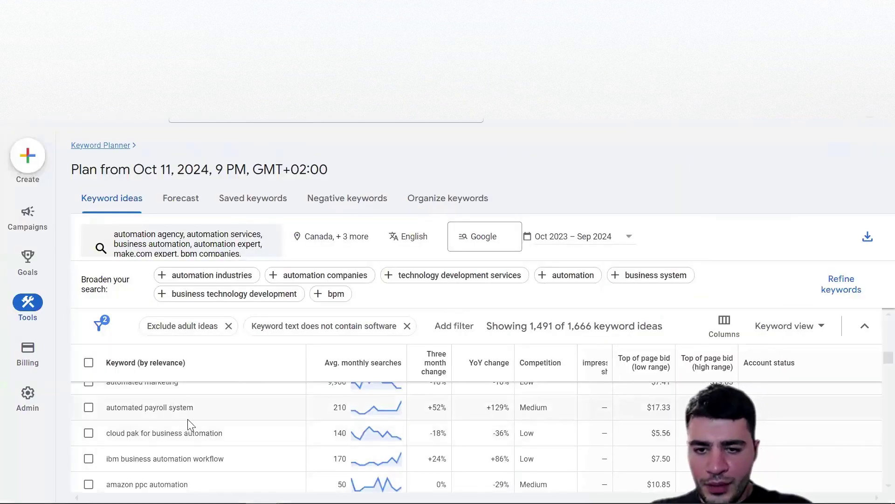
scroll(224, 415, "down", 3)
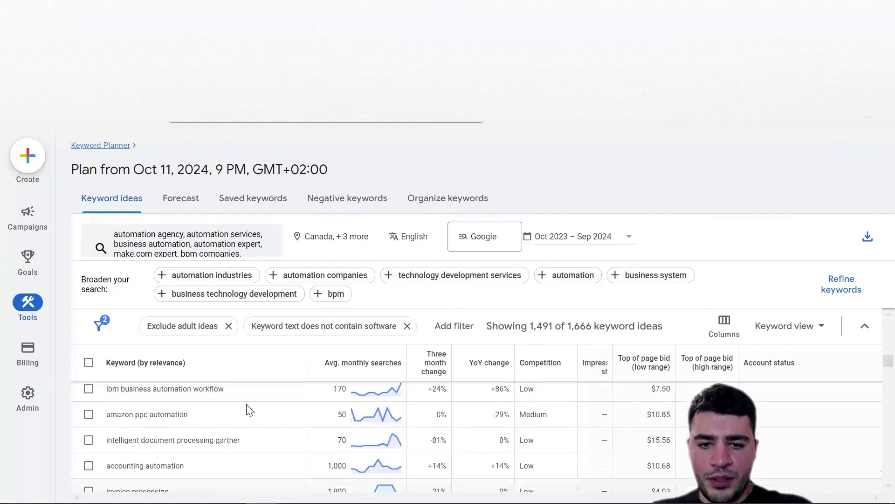
scroll(249, 410, "up", 5)
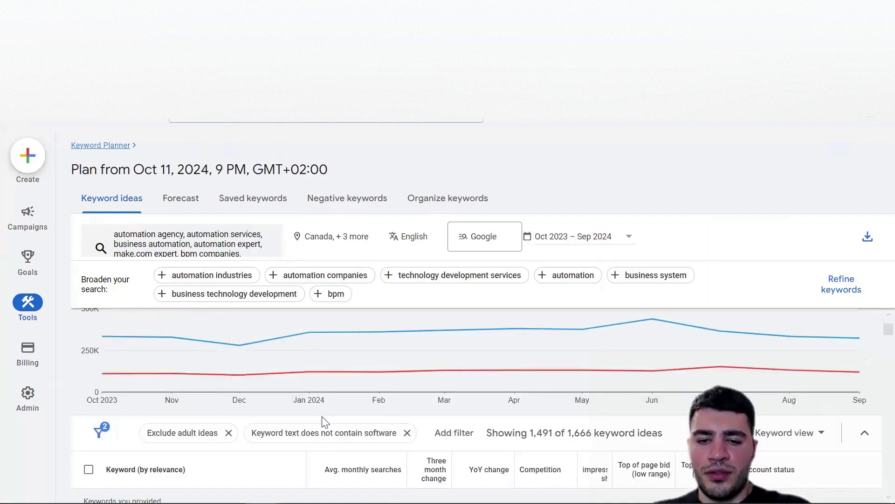
left_click(332, 434)
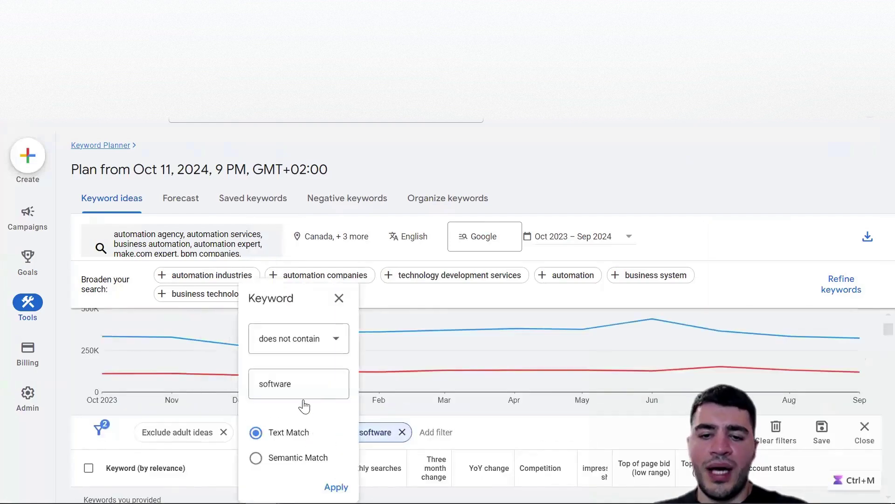
left_click(302, 399)
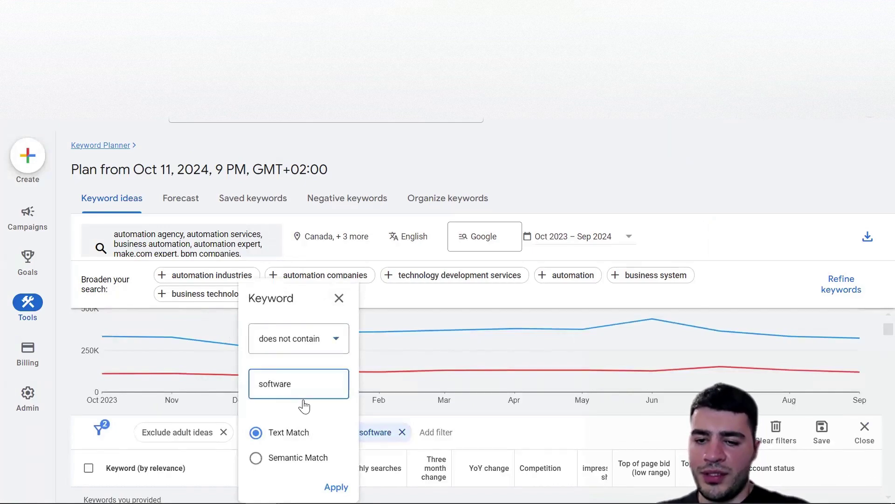
Set up a Google Sheets download of the filtered keyword ideas and insert "Automati" at the start of the file name
left_click(867, 236)
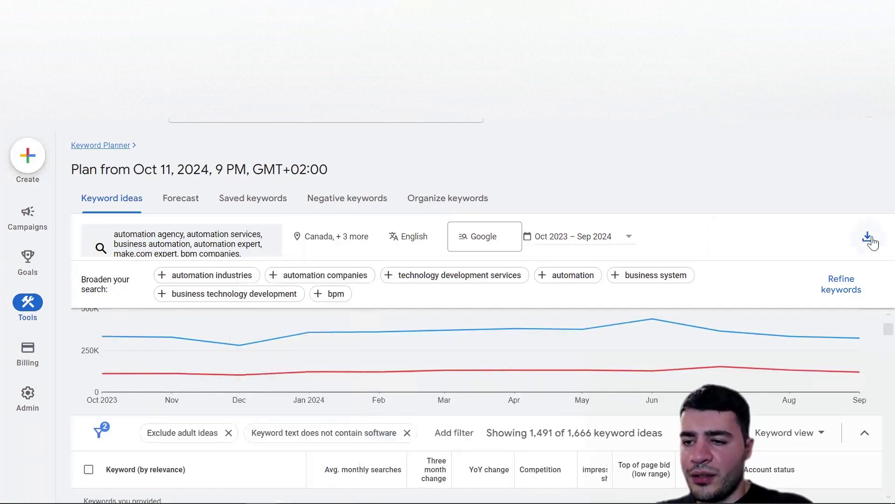
left_click(867, 237)
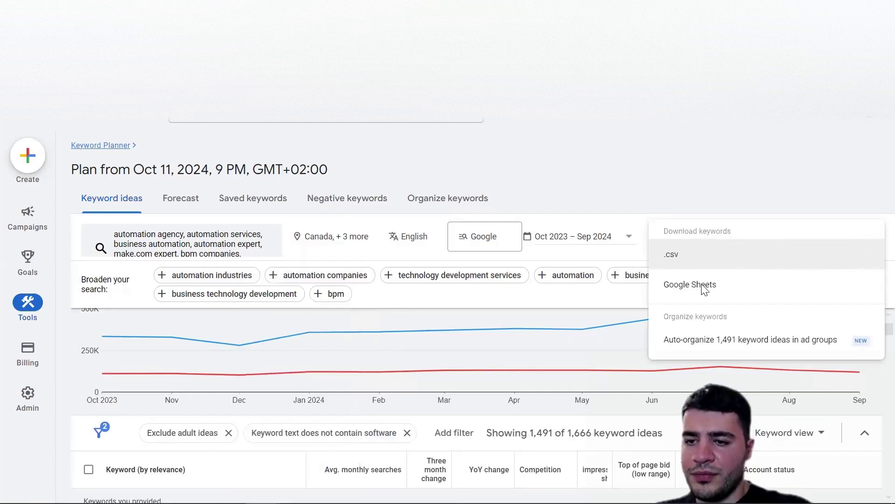
left_click(682, 290)
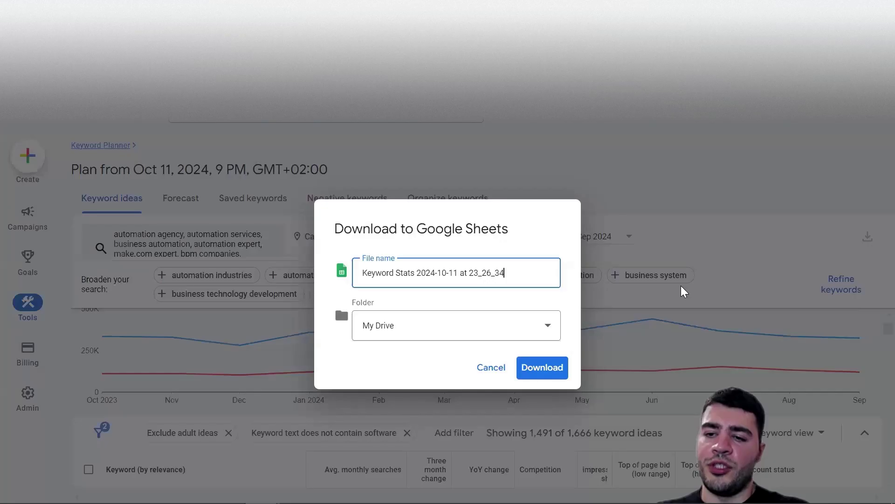
left_click(365, 278)
type("1")
type("utomati")
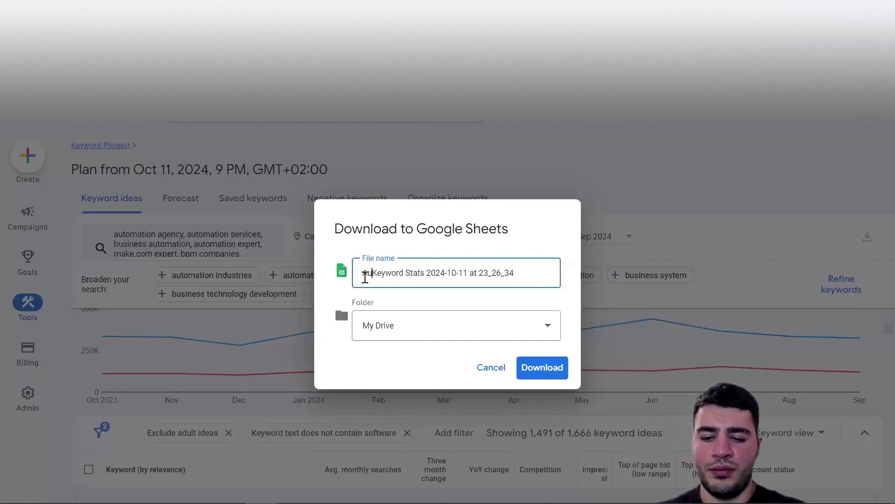
Prefix the Google Sheets file name with "Automation ex" and download the keyword ideas to My Drive
type("on ex")
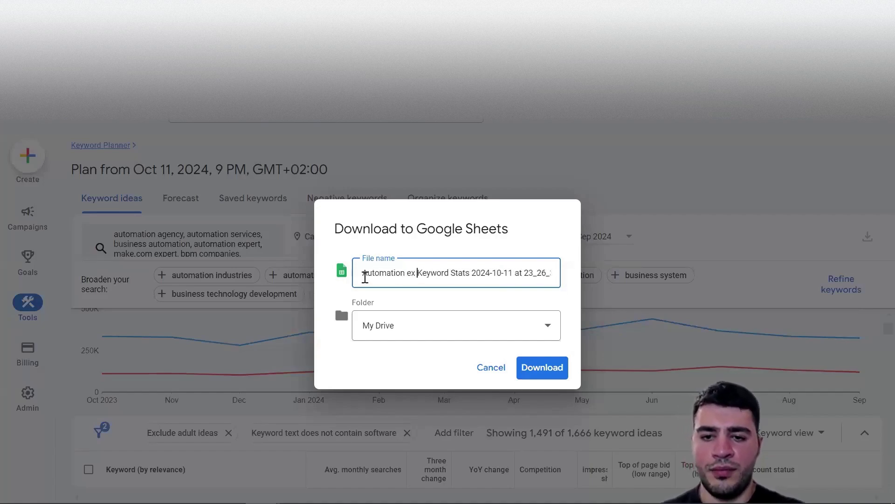
key("Return")
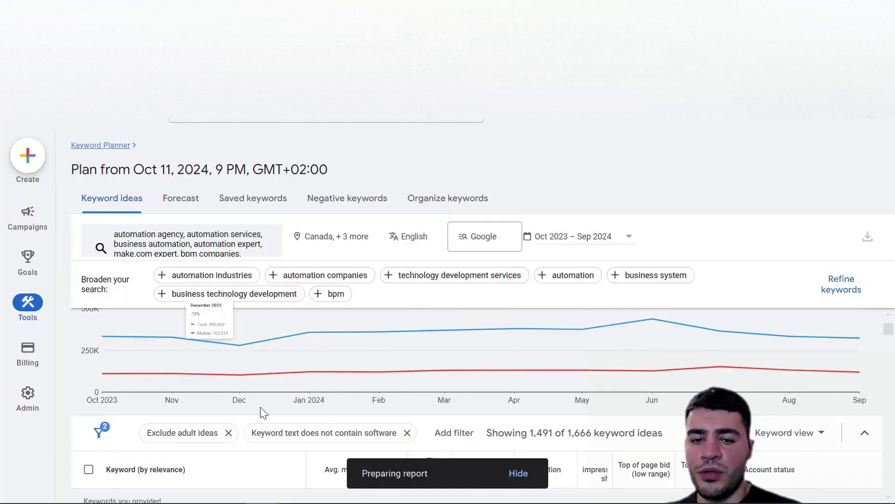
scroll(255, 415, "down", 2)
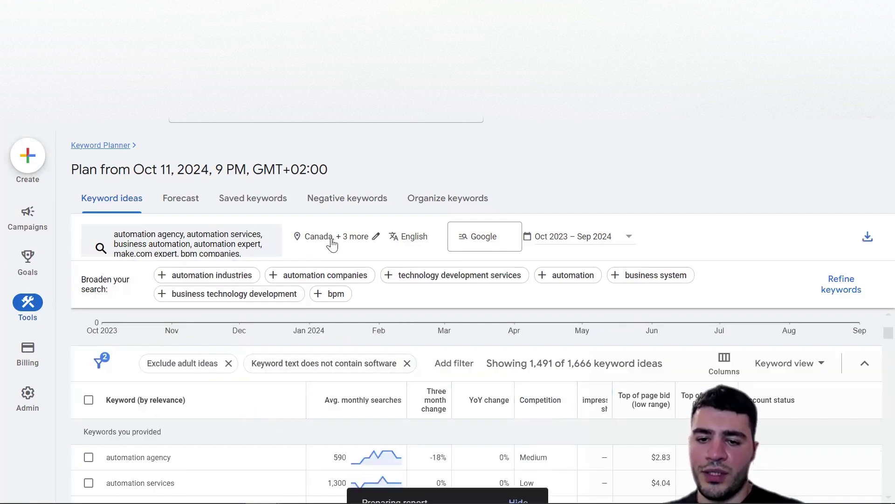
scroll(298, 427, "down", 1)
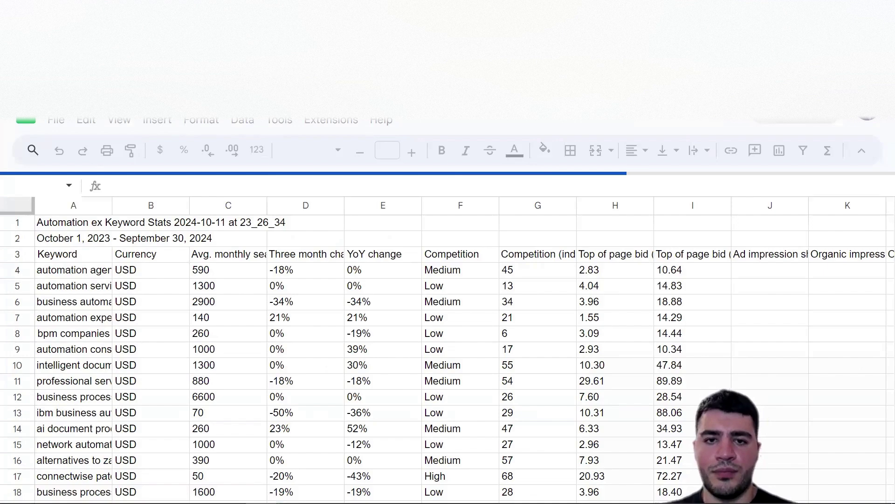
In the exported keyword spreadsheet, select rows 1 and 2, then the Three month change and YoY change columns
scroll(190, 300, "up", 12)
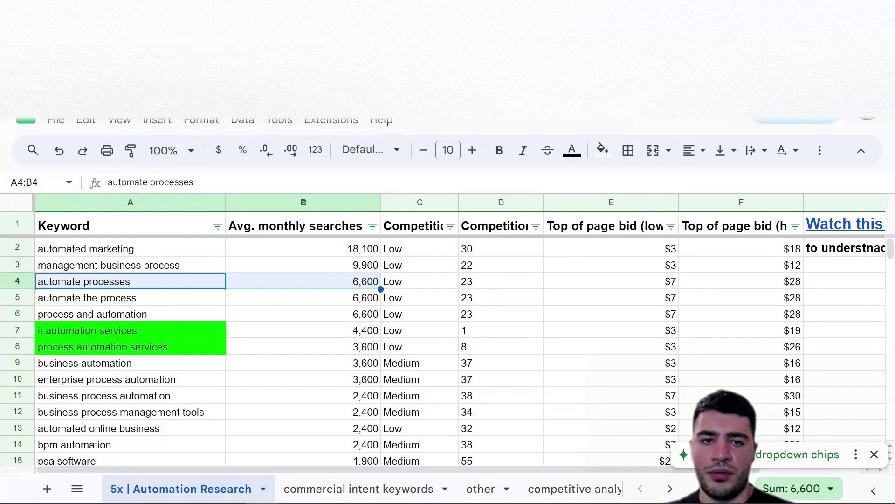
key("ctrl+Tab")
left_click(17, 237)
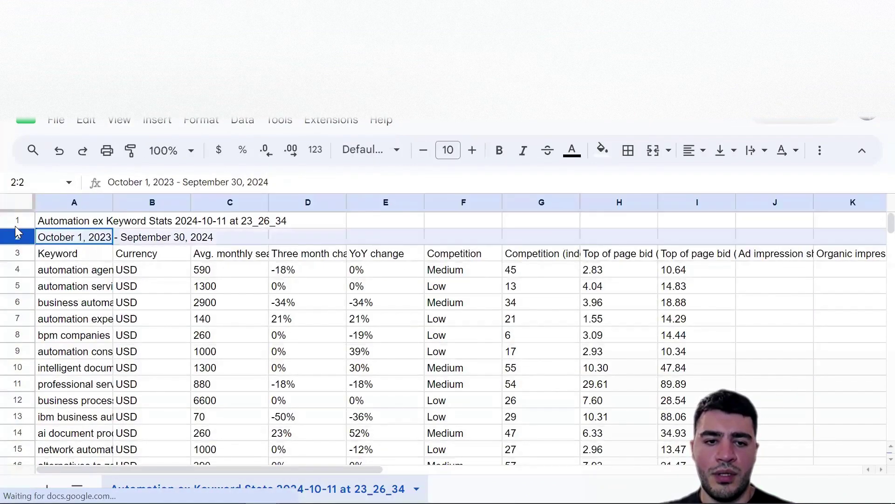
left_click(14, 220, "shift")
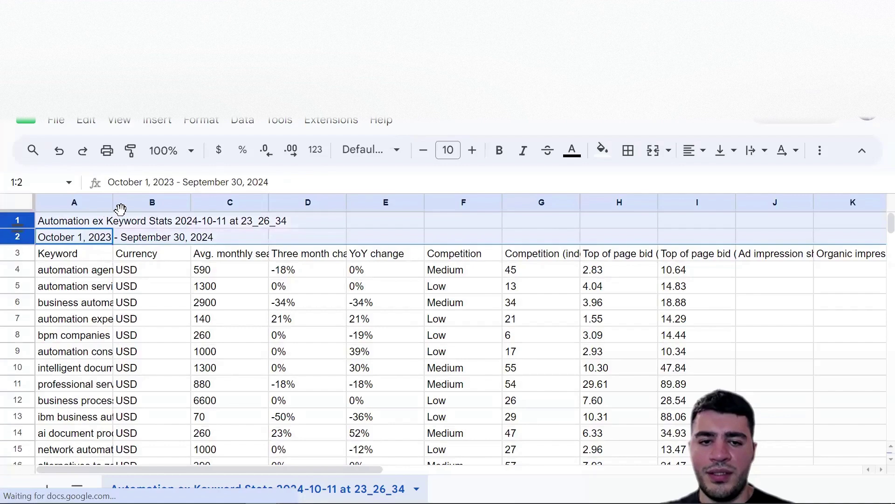
left_click(303, 201)
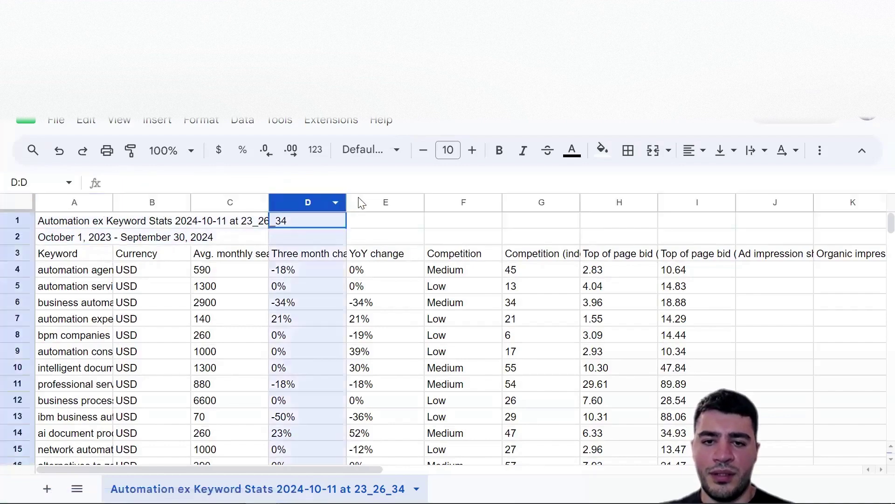
left_click(389, 200, "shift")
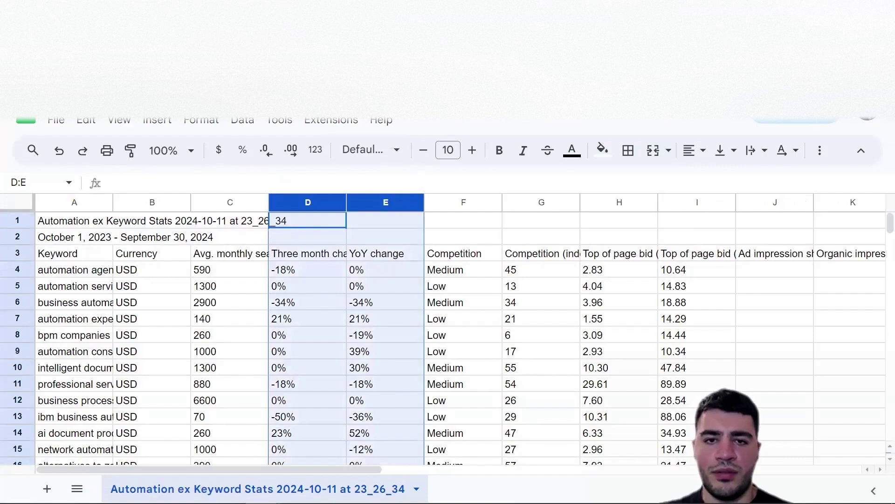
Switch to the 5x | Automation Research spreadsheet and examine its keyword list and the sort options for average monthly searches
left_click(243, 107)
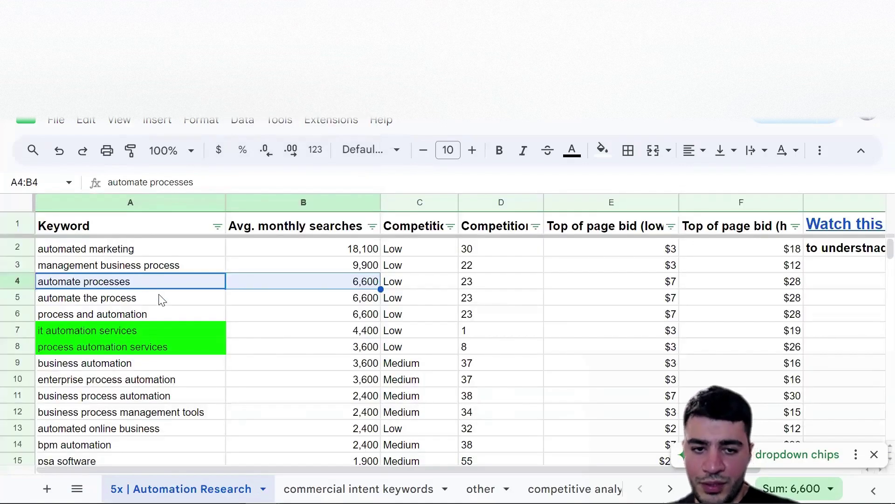
left_click(117, 250)
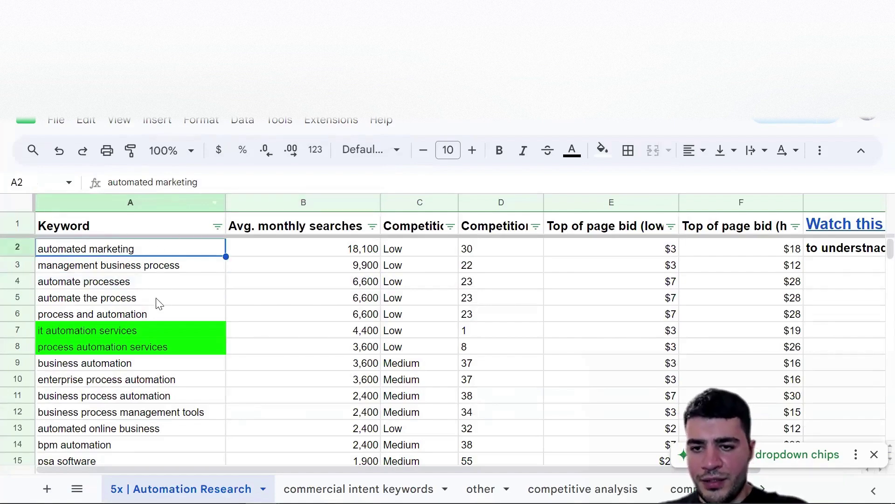
scroll(156, 301, "down", 6)
scroll(152, 331, "up", 6)
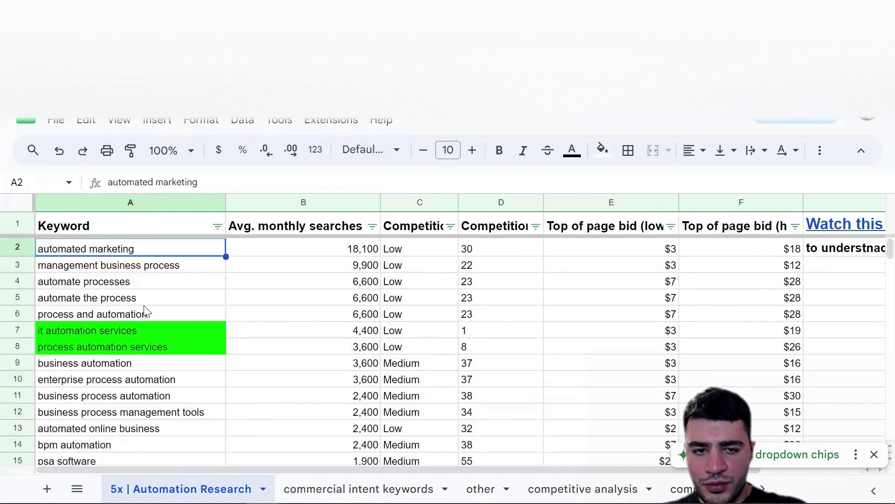
scroll(145, 318, "down", 7)
scroll(143, 329, "up", 1)
scroll(142, 329, "up", 6)
left_click(297, 269)
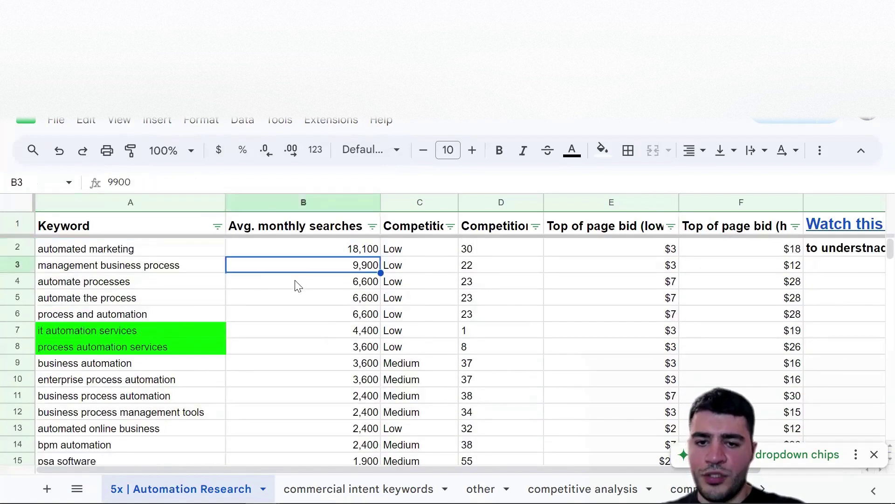
left_click(373, 228)
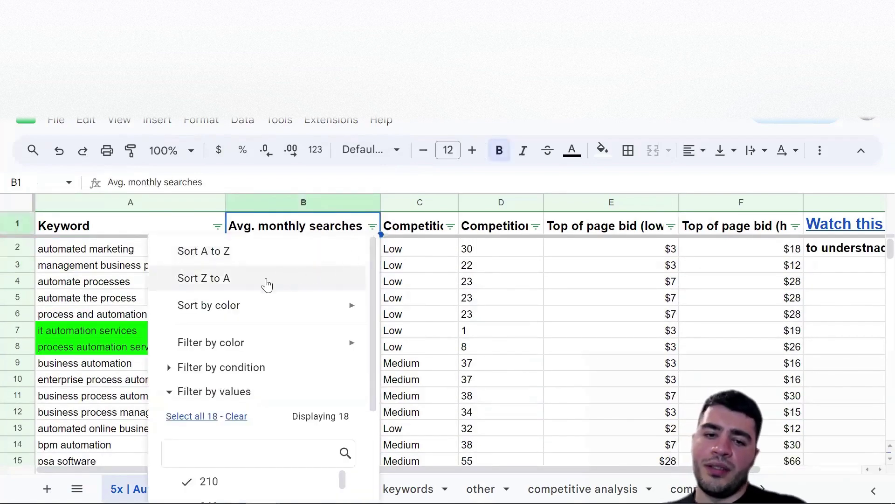
left_click(431, 262)
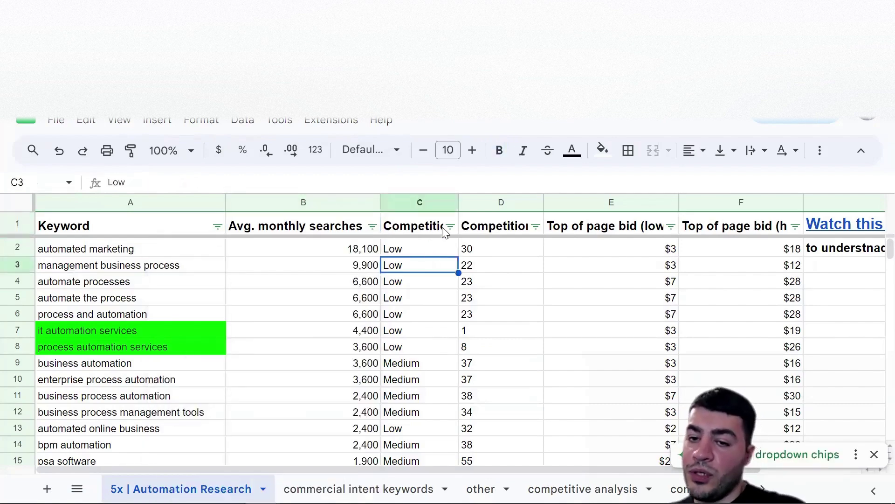
Filter the Competition column to Low only and select the filtered keyword rows from A2 to F37
left_click(449, 227)
scroll(325, 333, "down", 2)
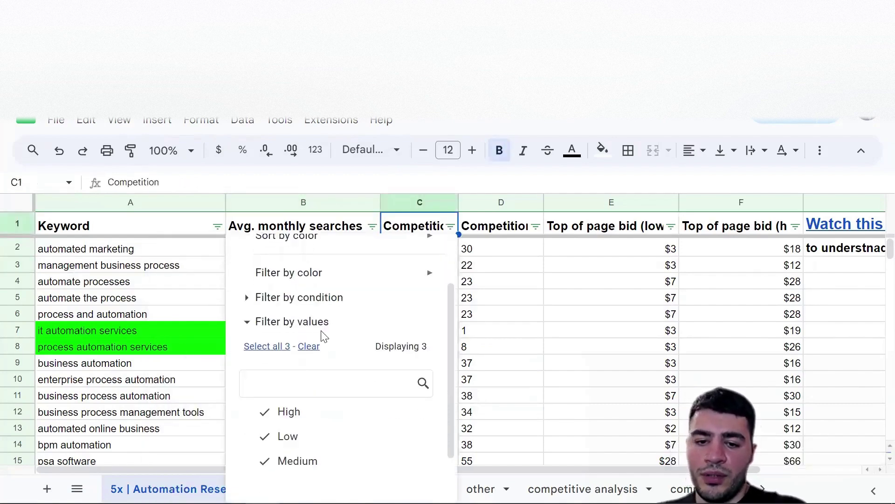
left_click(294, 410)
left_click(376, 454)
scroll(405, 446, "down", 2)
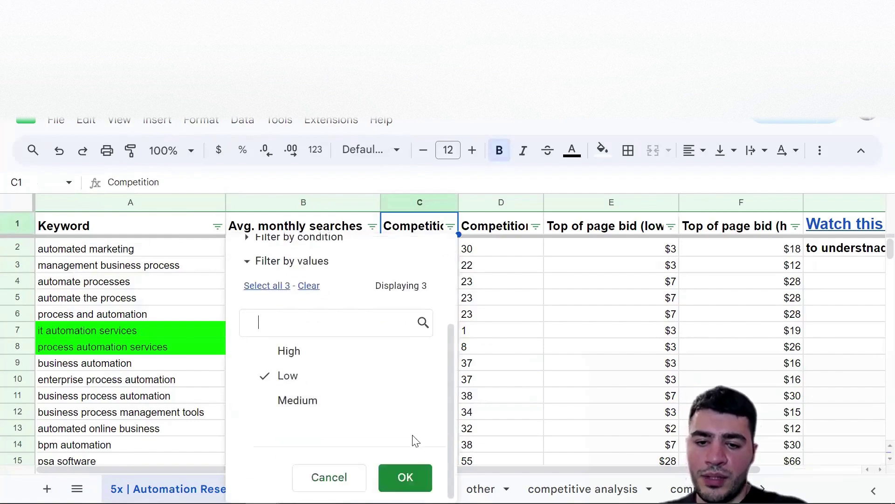
left_click(410, 474)
scroll(258, 355, "down", 4)
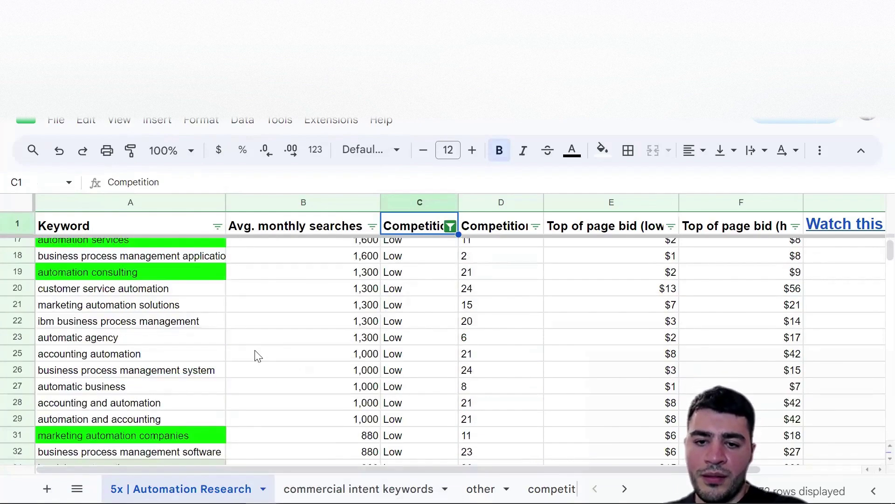
scroll(258, 355, "down", 10)
scroll(258, 355, "up", 15)
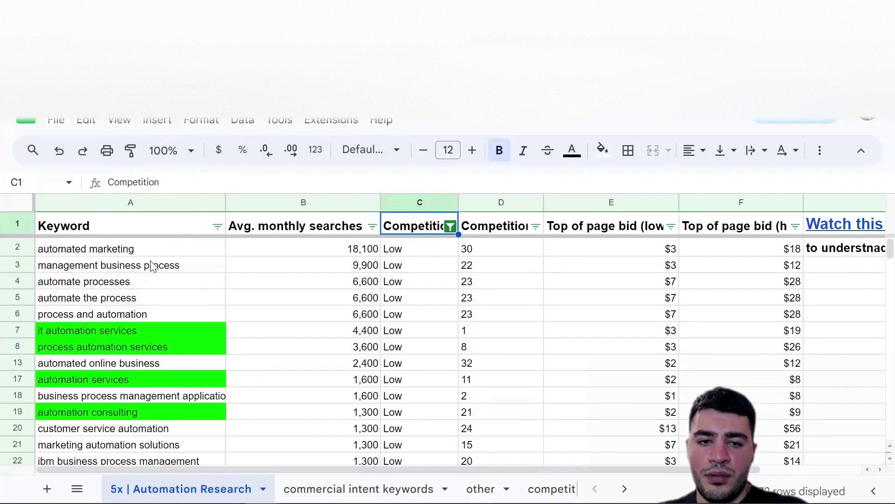
left_click_drag(143, 249, 741, 469)
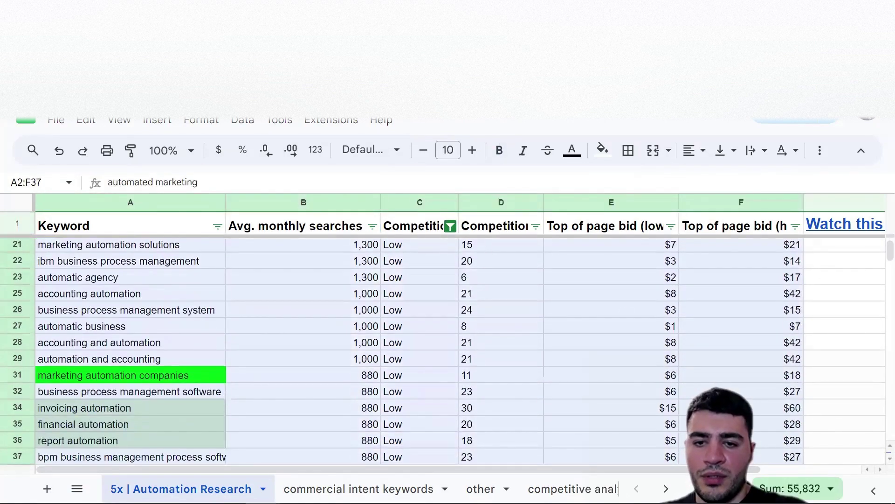
Include the High and Medium values again in the Competition column filter
left_click(451, 227)
scroll(349, 419, "down", 1)
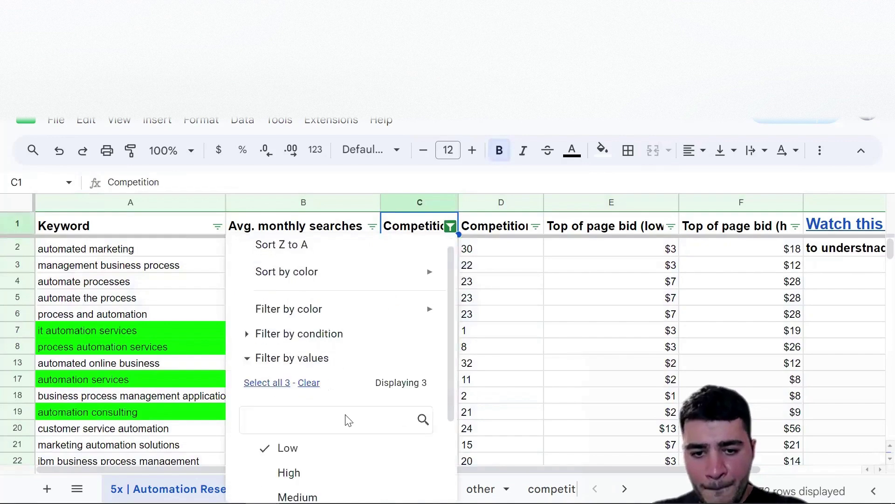
scroll(349, 420, "down", 3)
left_click(346, 374)
left_click(348, 400)
left_click(402, 476)
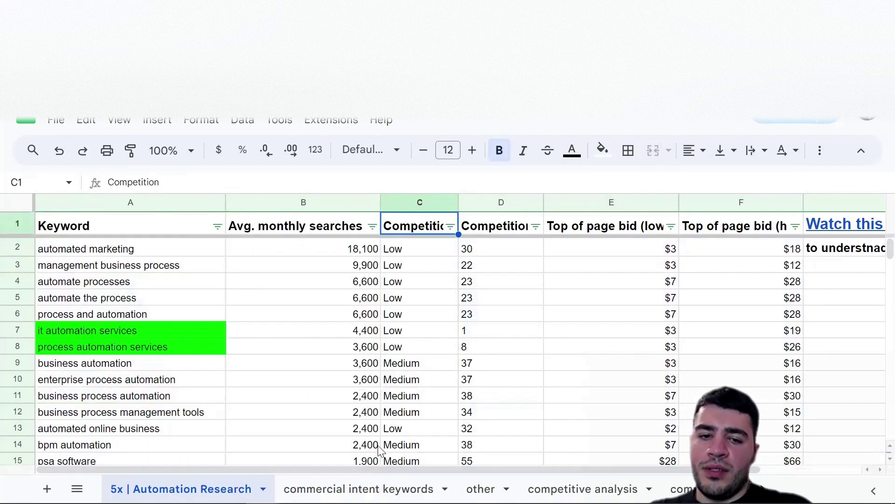
Examine the green-highlighted service keywords in the Keyword column, including it automation services, process automation services, automation services and automation consulting
left_click(135, 331)
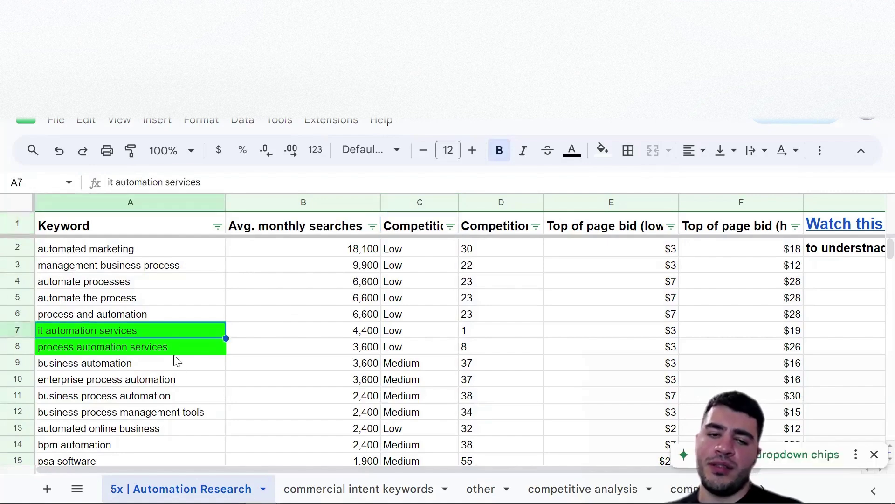
left_click(177, 347)
scroll(144, 408, "down", 6)
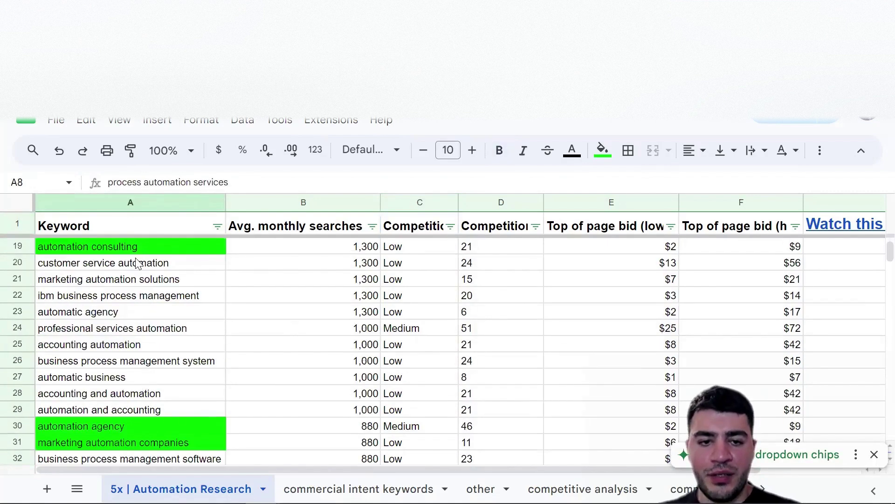
scroll(134, 261, "up", 3)
left_click(110, 353)
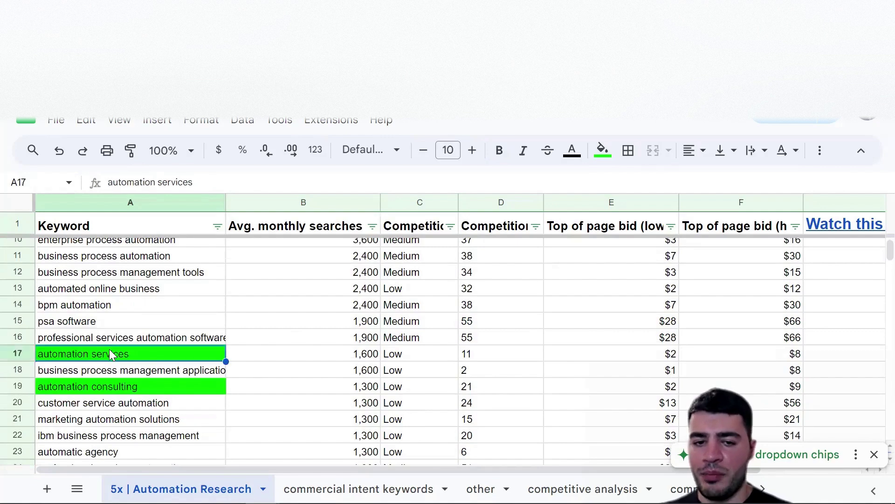
left_click(120, 385)
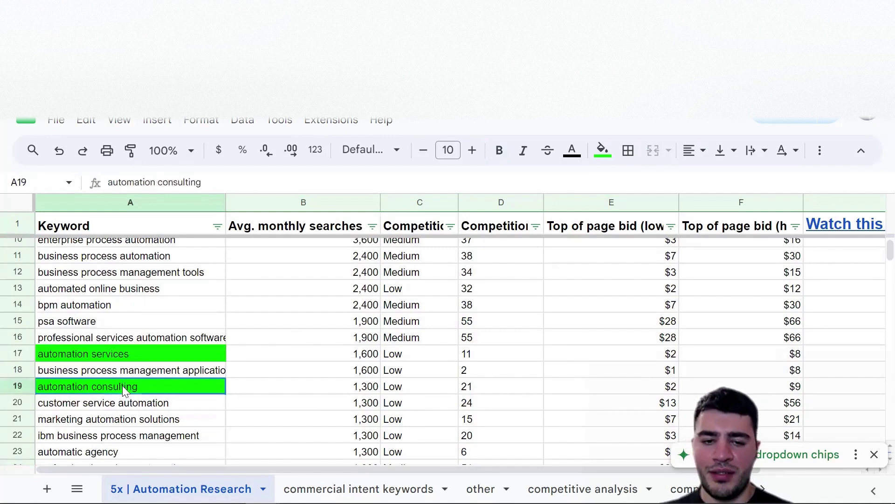
scroll(122, 371, "down", 2)
scroll(123, 376, "down", 4)
scroll(119, 349, "up", 3)
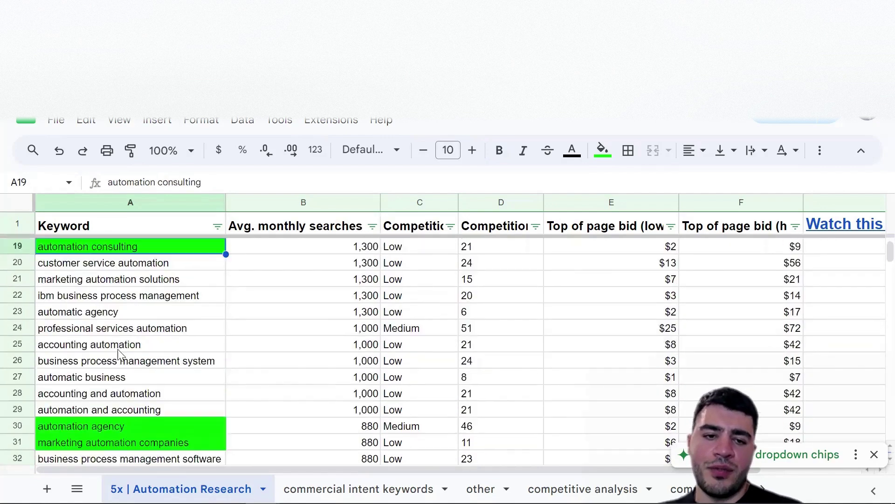
Inspect the keywords professional services automation, automatic agency and salesforce automations in the Keyword column
left_click(125, 329)
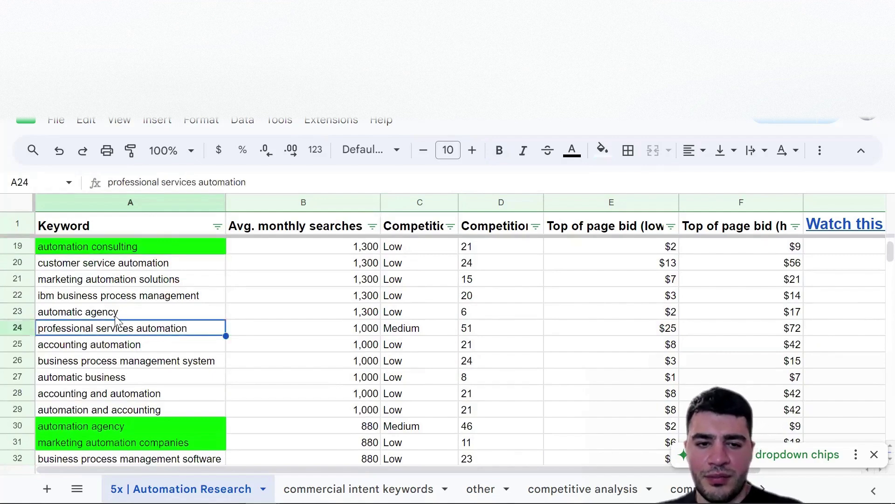
left_click(122, 313)
scroll(129, 333, "down", 5)
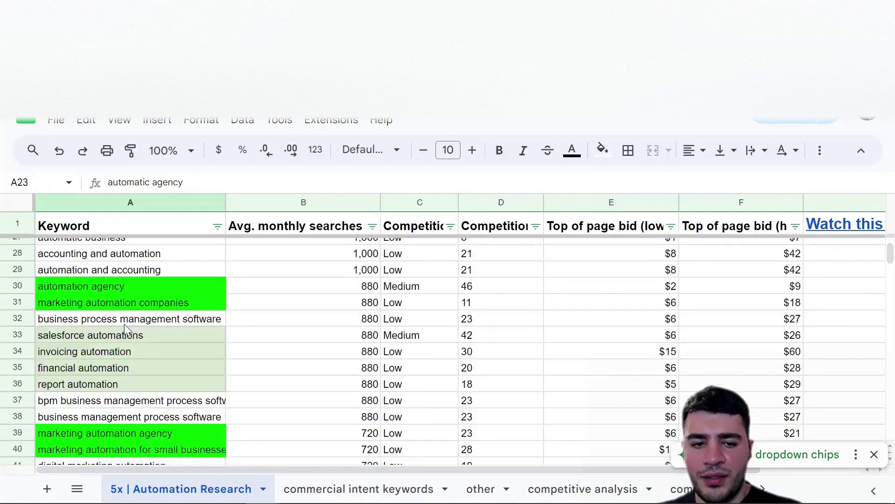
double_click(120, 268)
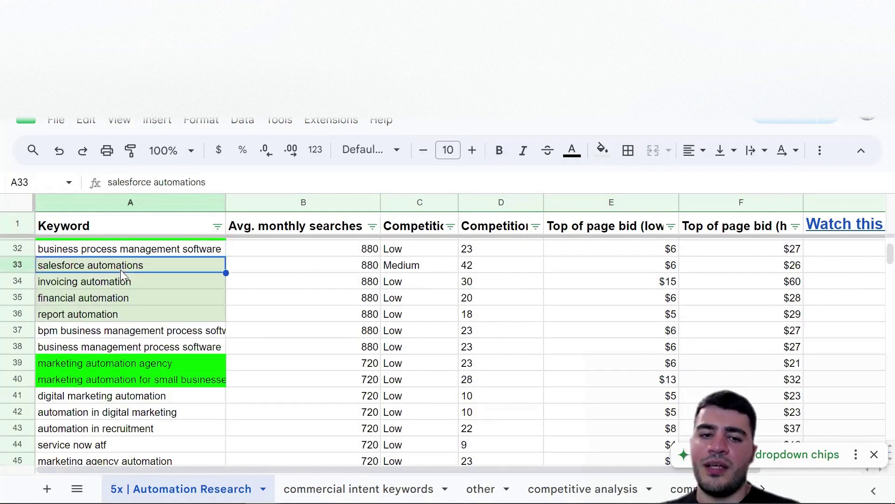
key("ctrl+a")
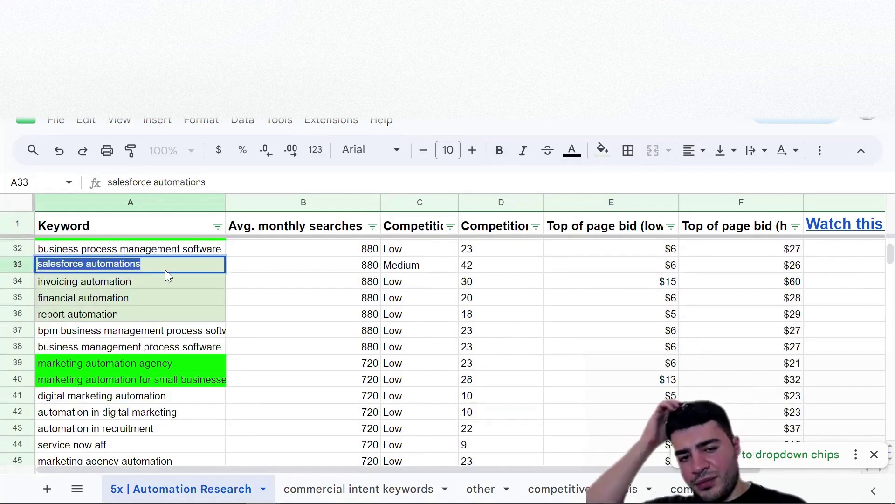
Compare the marketing automation keywords from row 39 with the light green group by selecting salesforce automations through report automation
left_click(122, 368)
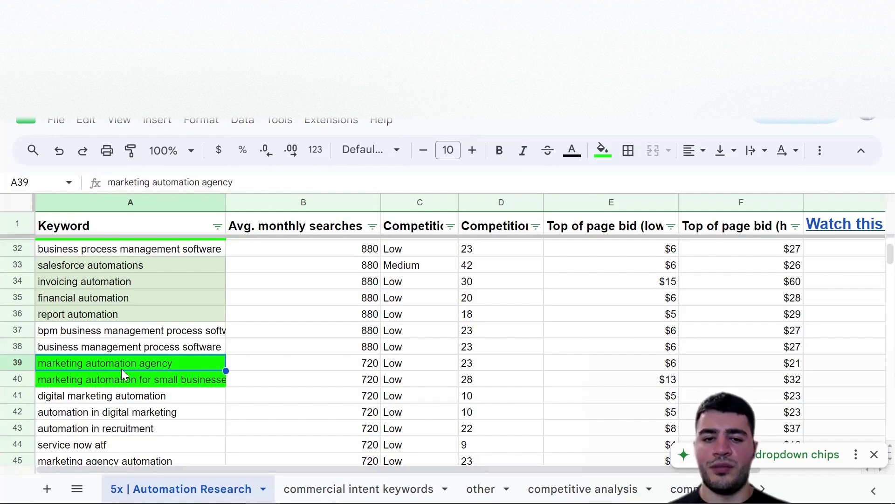
left_click(144, 400, "shift")
left_click_drag(120, 267, 119, 312)
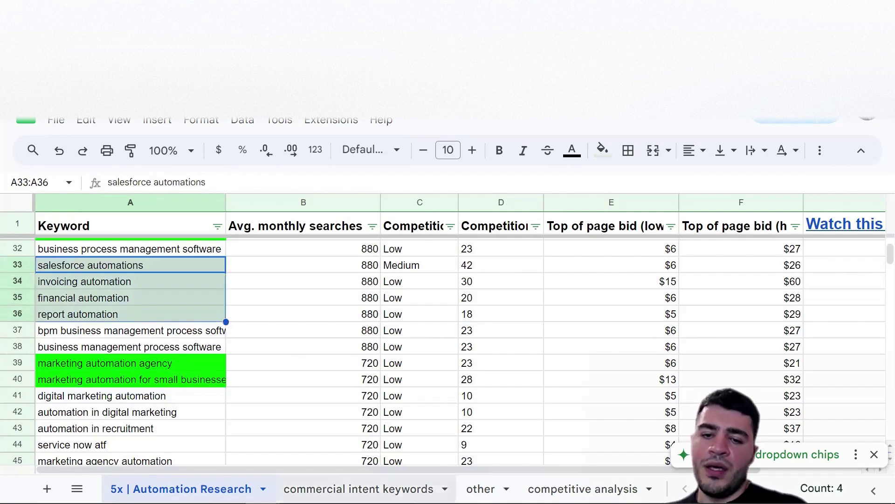
Open the commercial intent keywords sheet and select all its green keywords in A2:A17
key("ctrl+shift+Page_Down")
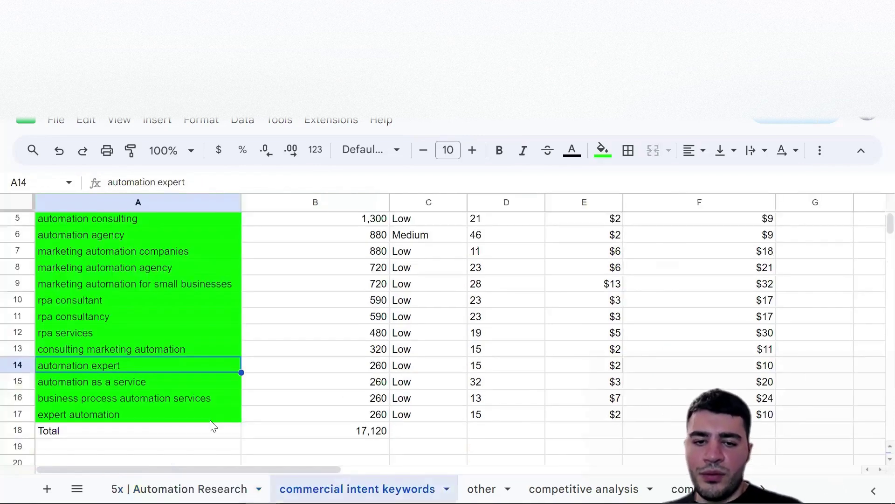
left_click_drag(97, 239, 105, 392)
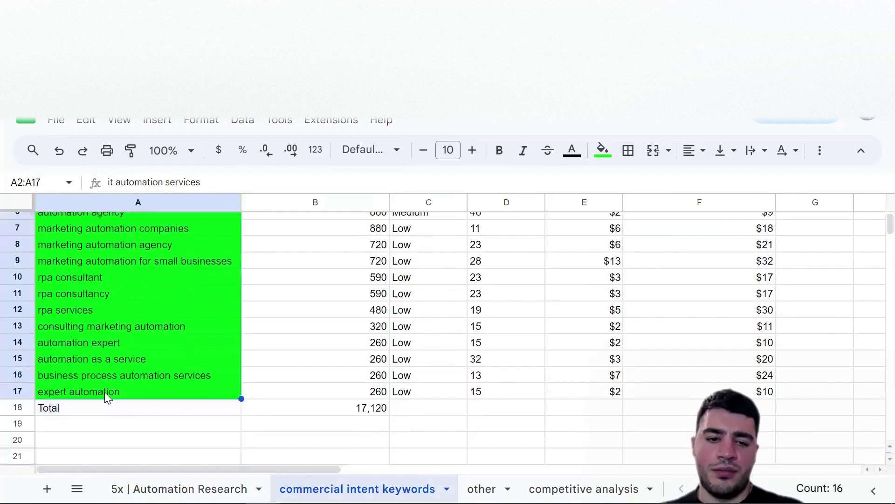
Inspect the expert automation keyword in A17 and the average monthly searches total in B18
left_click(104, 392)
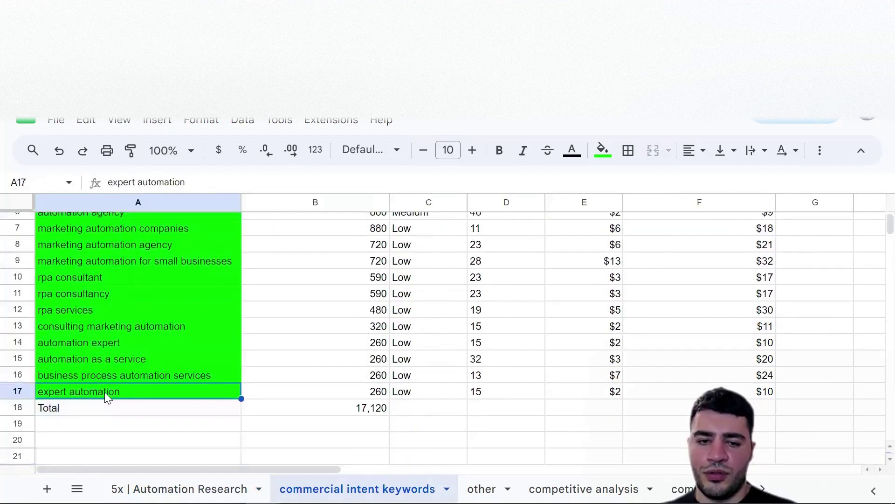
double_click(104, 391)
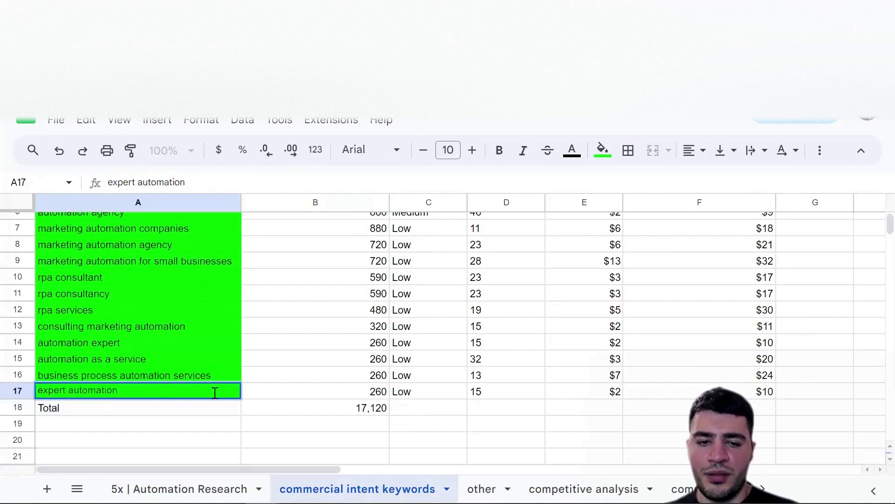
left_click(325, 415)
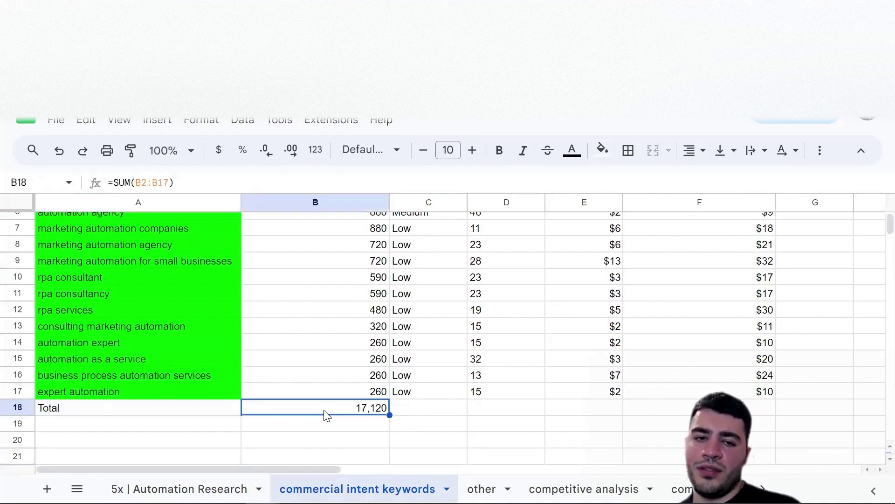
scroll(325, 411, "up", 3)
scroll(340, 236, "down", 4)
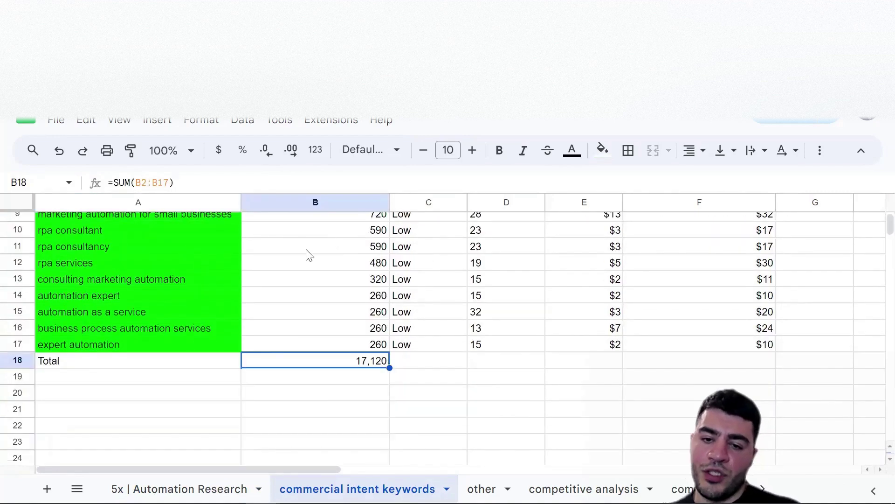
left_click(281, 410)
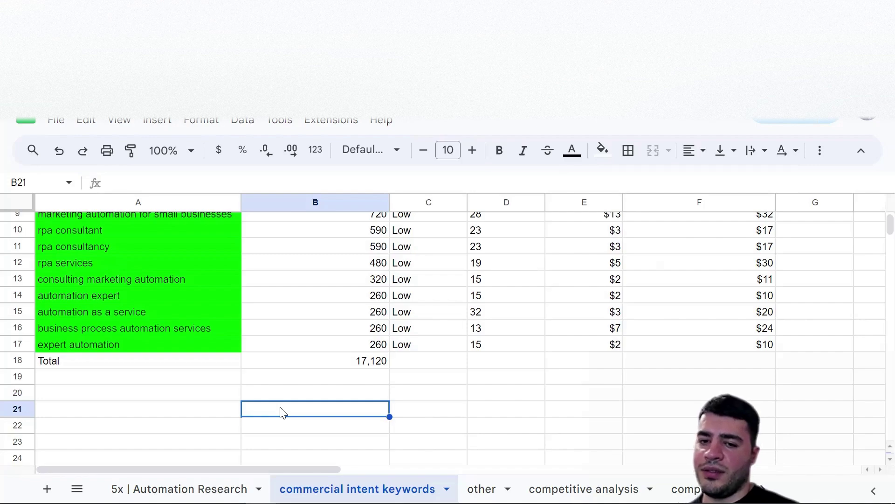
Check the SUM formula behind the monthly searches total in B18 and return to the start of the keyword list
key("Up")
key("Up")
key("Up")
key("Up")
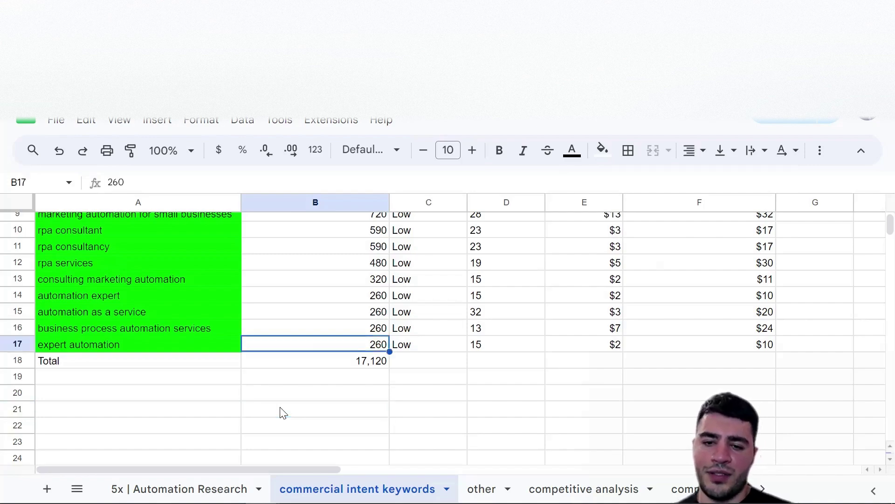
key("Down")
key("Return")
key("ctrl+a")
key("Return")
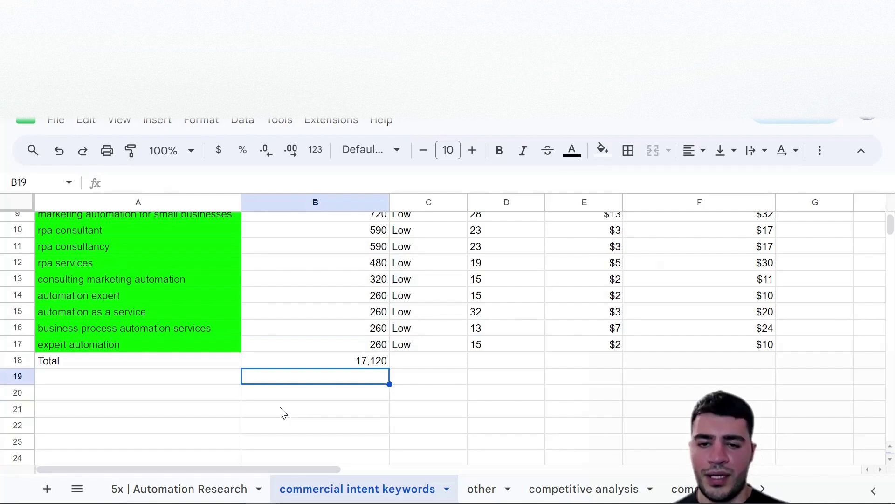
scroll(283, 413, "up", 3)
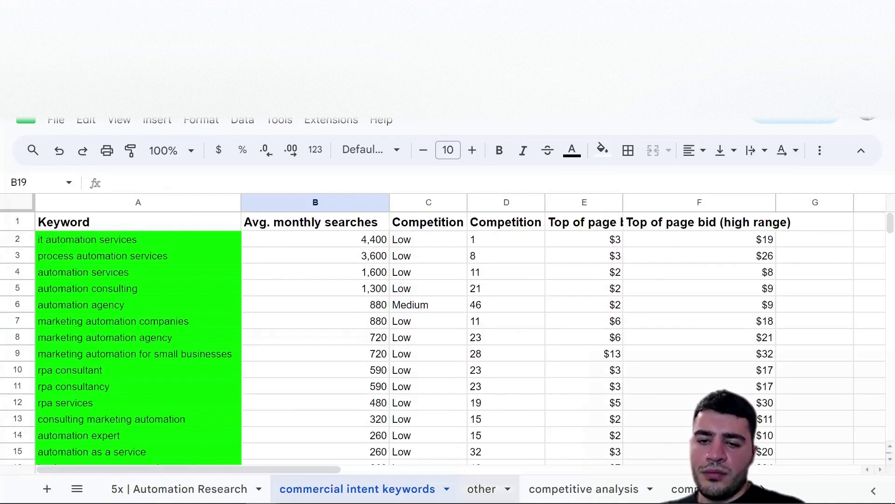
Open the other sheet and select the negative keywords in A2:A31
left_click(508, 480)
left_click_drag(75, 238, 75, 460)
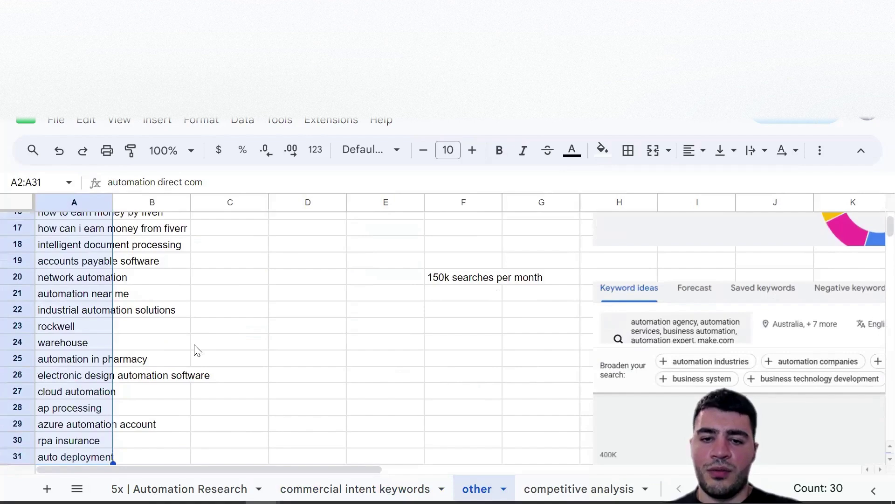
scroll(198, 350, "up", 5)
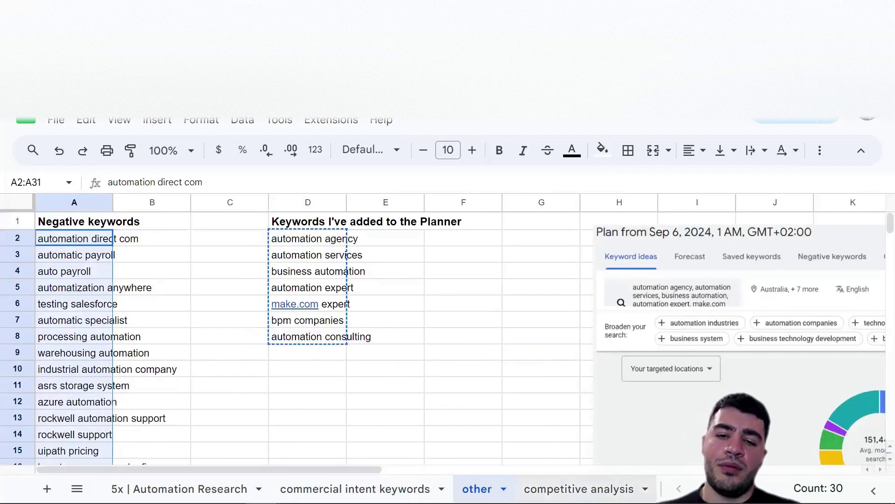
Open the competitive analysis sheet and inspect the Locations list covering Los Angeles, New York and San Jose
left_click(578, 489)
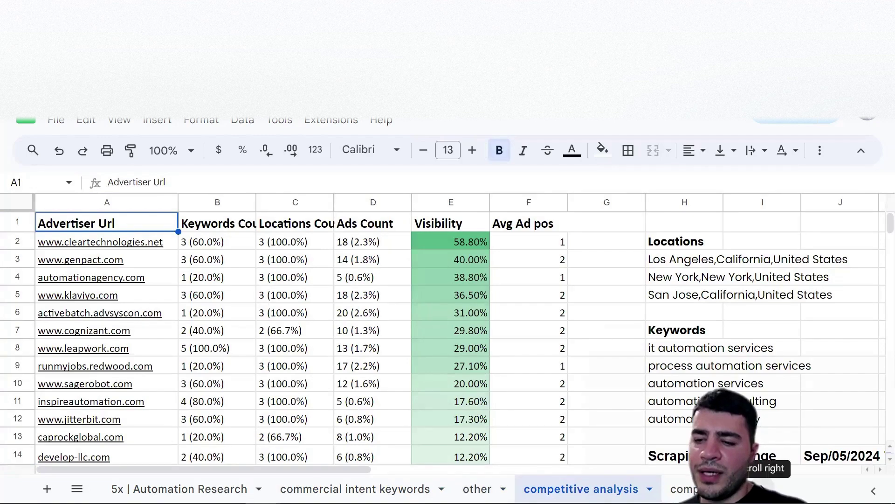
left_click(761, 488)
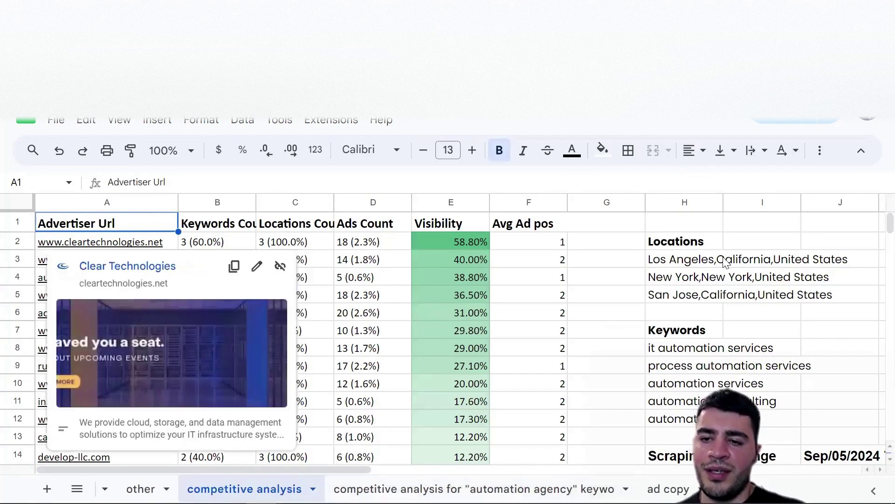
left_click_drag(697, 262, 704, 333)
scroll(684, 280, "down", 2)
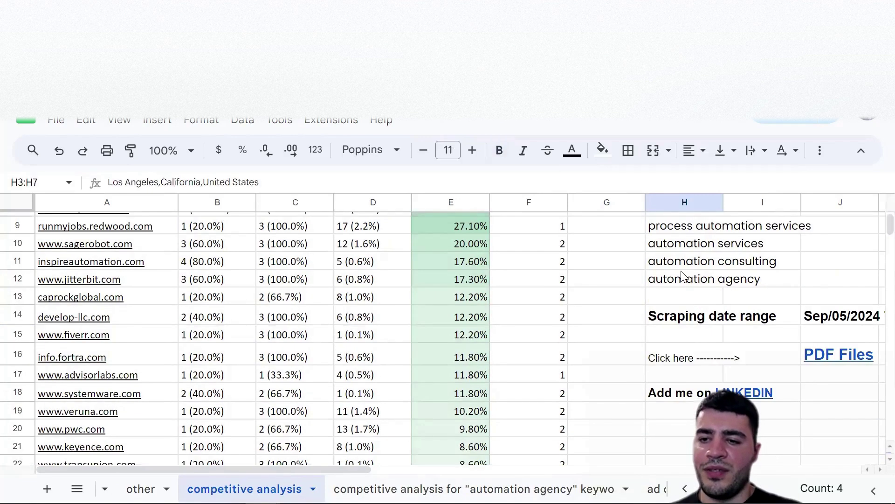
scroll(677, 302, "up", 2)
left_click(665, 255)
right_click(665, 254)
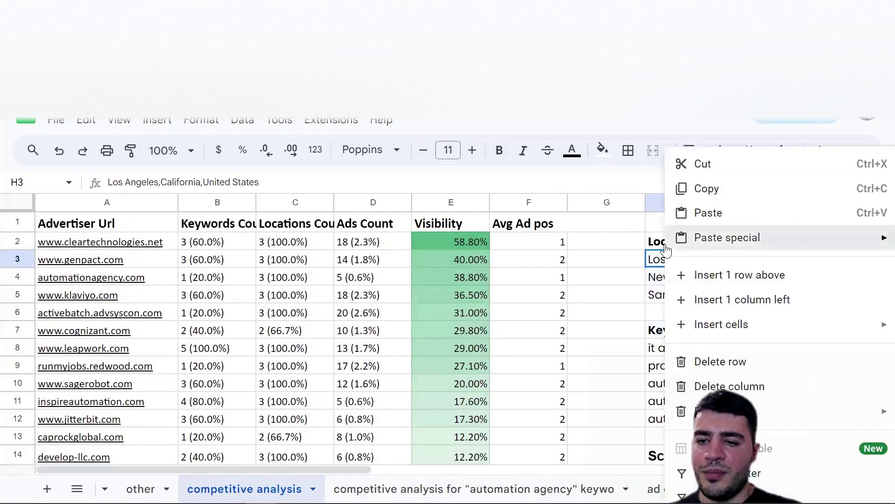
mouse_move(672, 240)
left_click(625, 219)
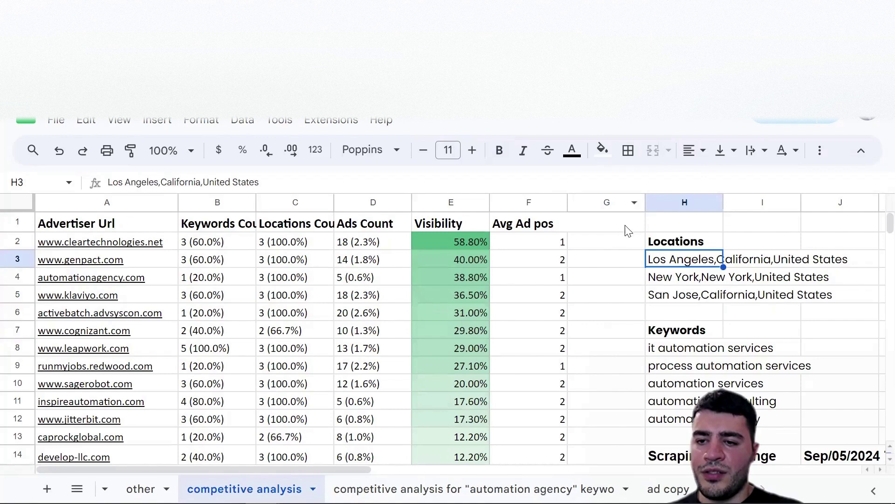
Inspect the scraping date range in J14:K14 of the competitive analysis sheet
scroll(631, 306, "down", 2)
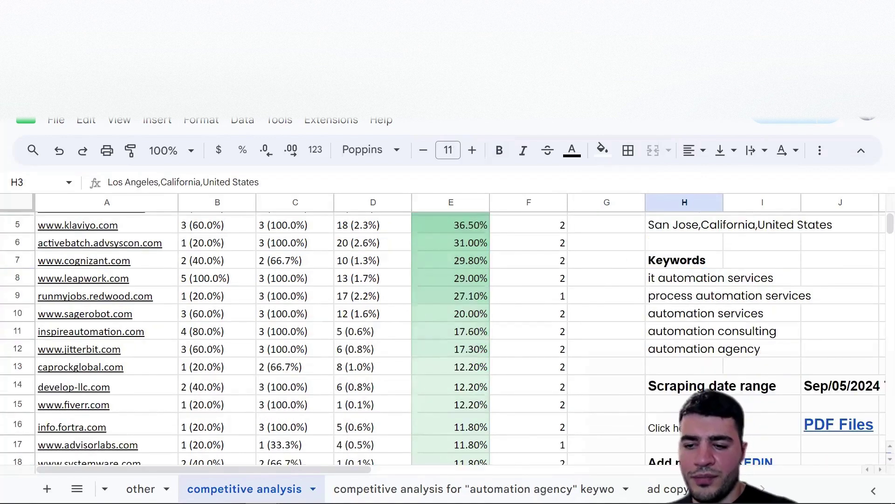
scroll(457, 333, "right", 2)
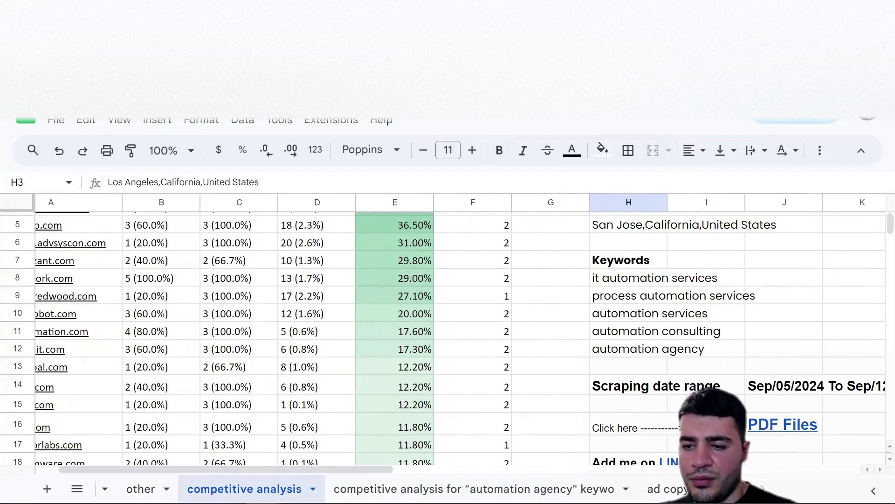
scroll(460, 333, "right", 1)
left_click(779, 386)
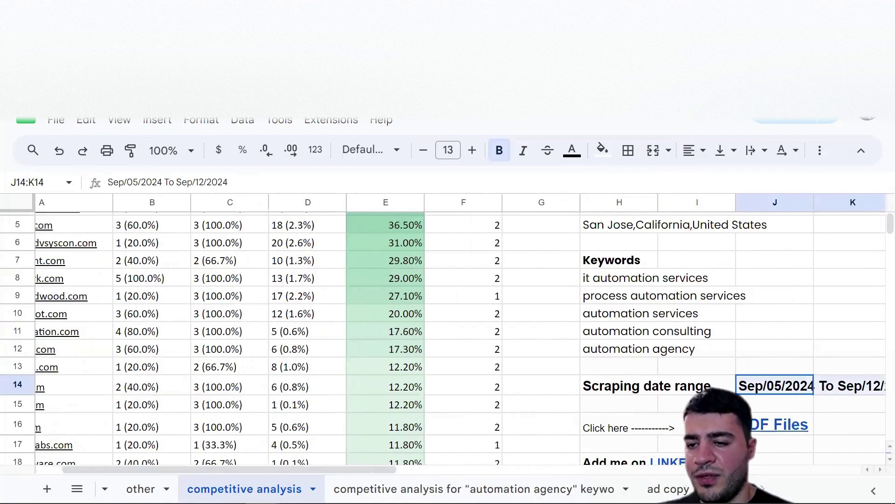
scroll(461, 333, "right", 3)
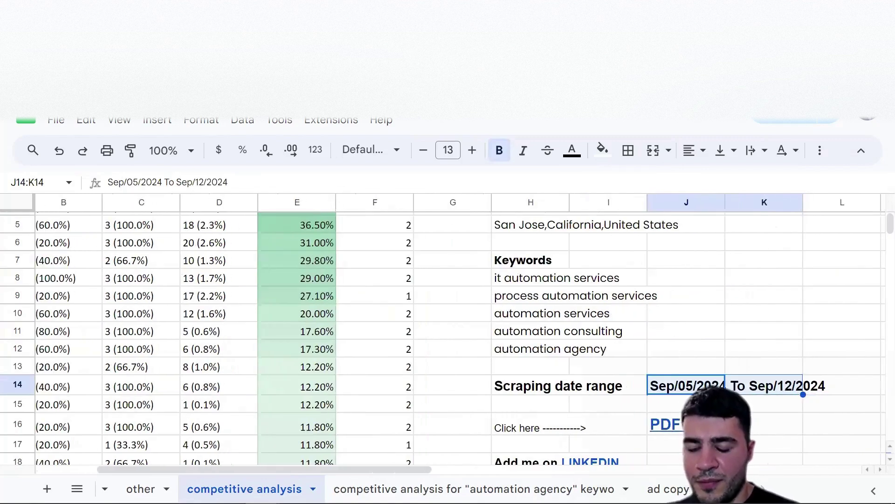
Review the analysis scope by selecting the keywords in H8:H12 and the entries of the Locations list
scroll(712, 313, "left", 3)
left_click_drag(621, 280, 616, 332)
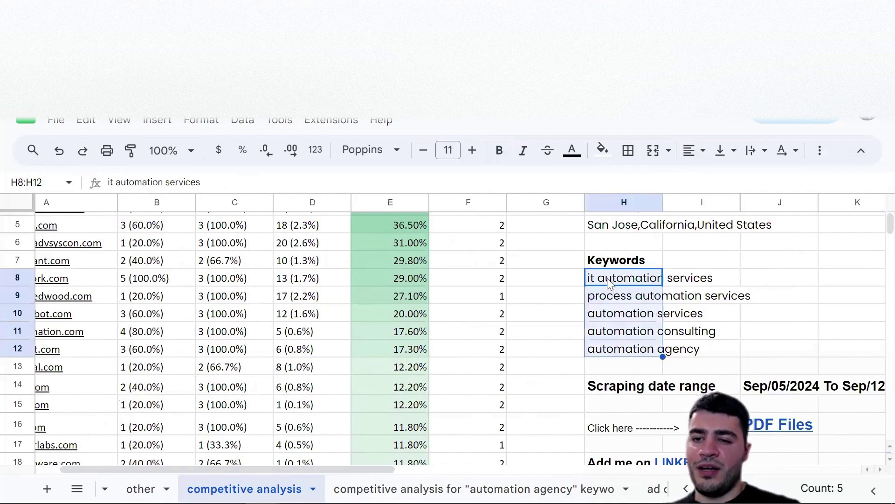
scroll(607, 284, "up", 3)
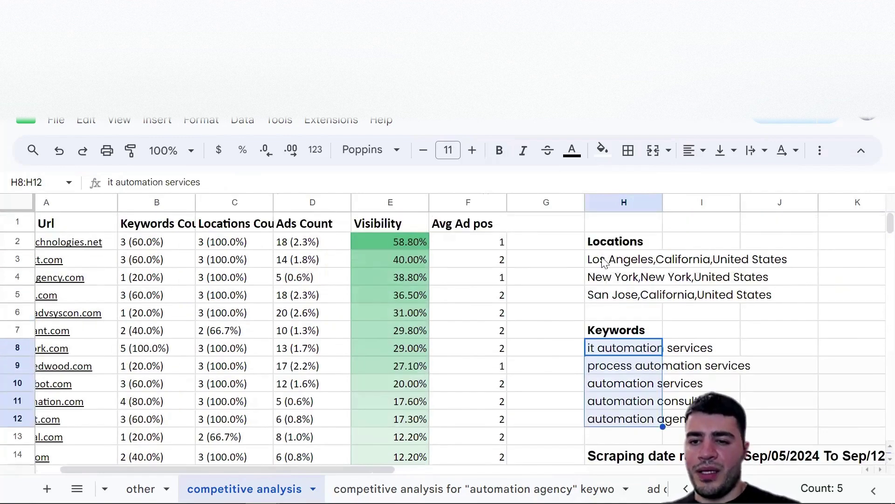
left_click_drag(607, 243, 604, 290)
left_click(554, 252)
scroll(561, 260, "left", 2)
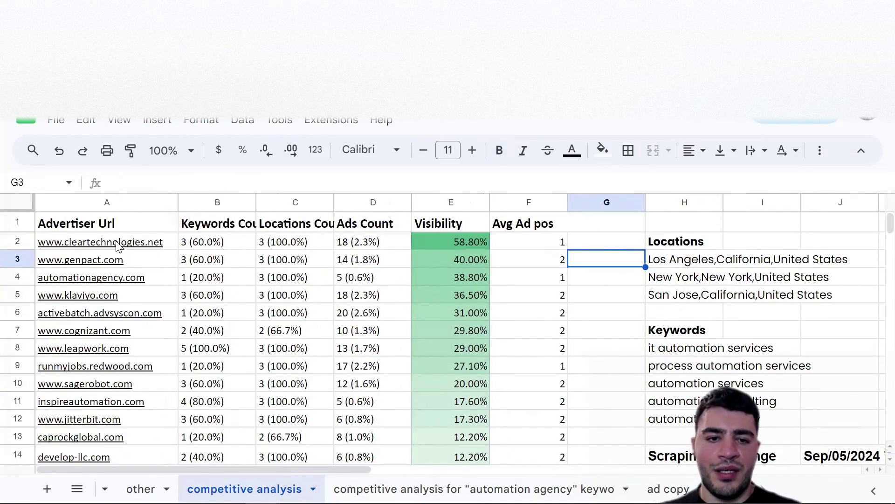
left_click(135, 247)
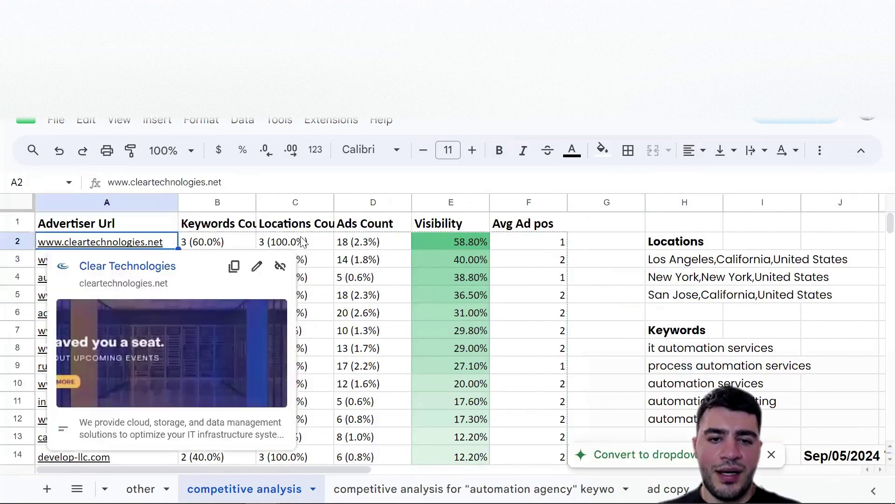
left_click(360, 241)
left_click(163, 260)
left_click(225, 247)
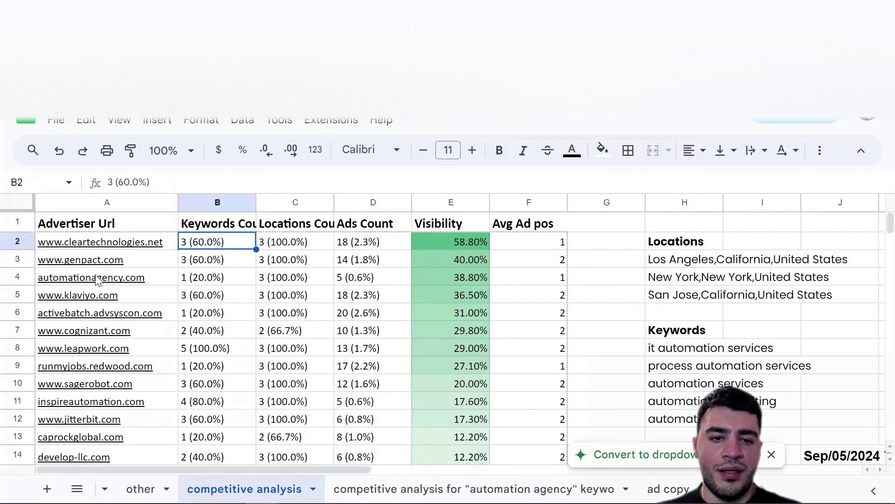
left_click(147, 282)
left_click(223, 259)
Select the first ten advertisers with their counts and visibility in A2:E11 to compare them
left_click_drag(438, 241, 65, 399)
mouse_move(65, 399)
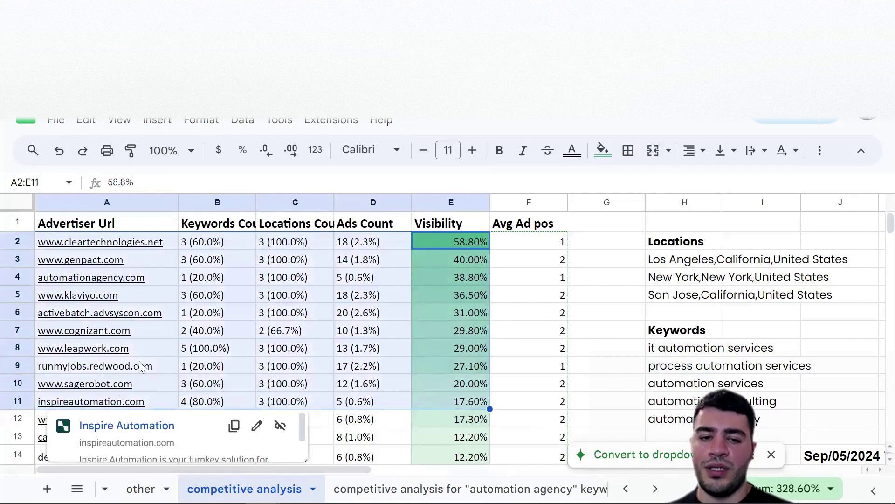
left_click(345, 301)
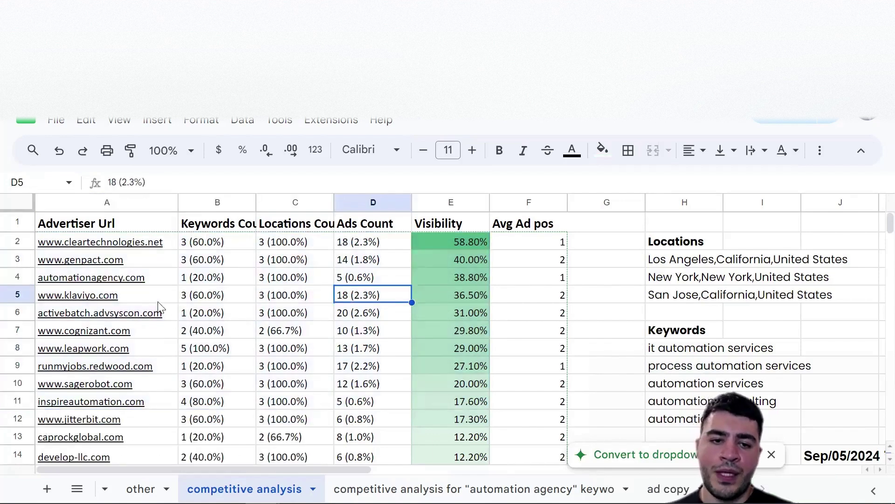
mouse_move(142, 246)
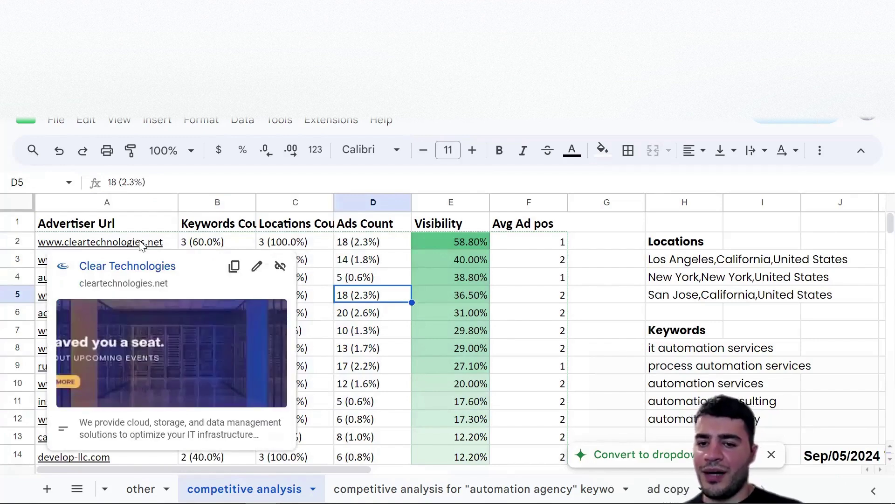
left_click(142, 246)
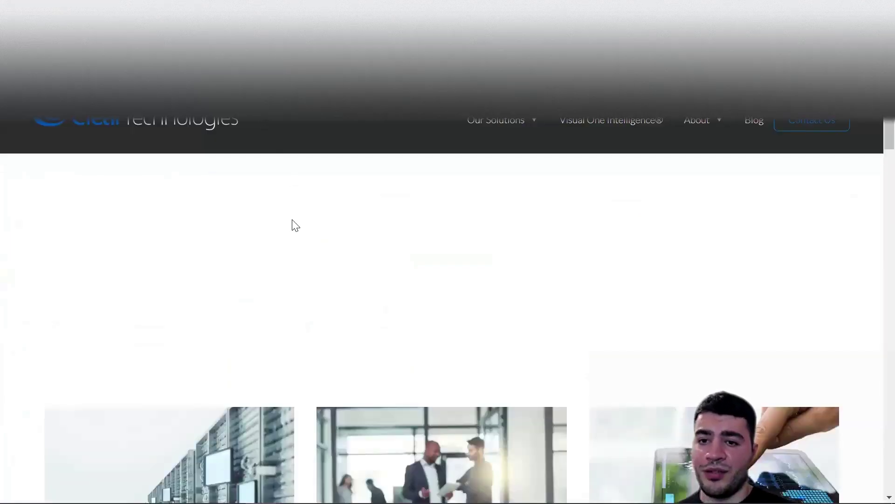
scroll(296, 225, "down", 6)
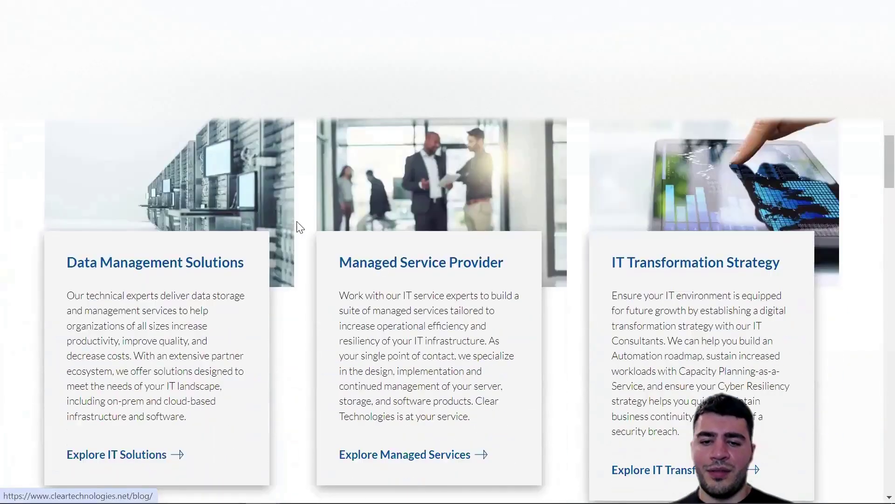
scroll(298, 227, "down", 10)
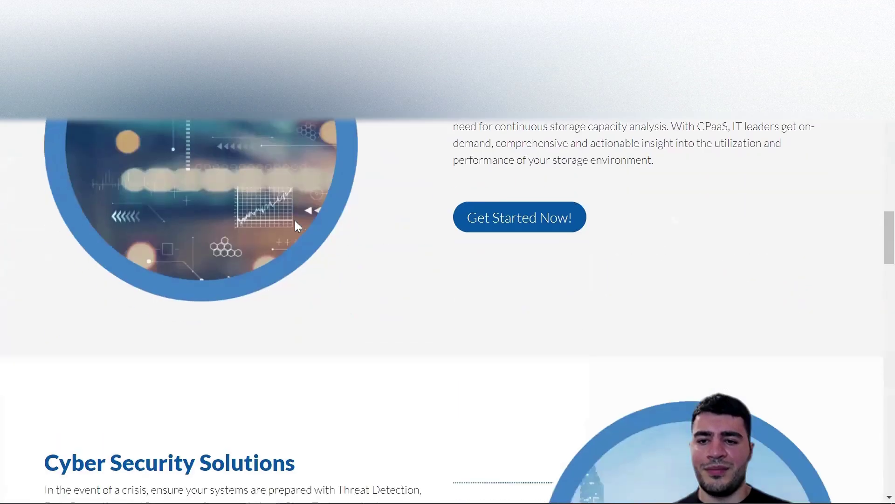
scroll(296, 224, "down", 15)
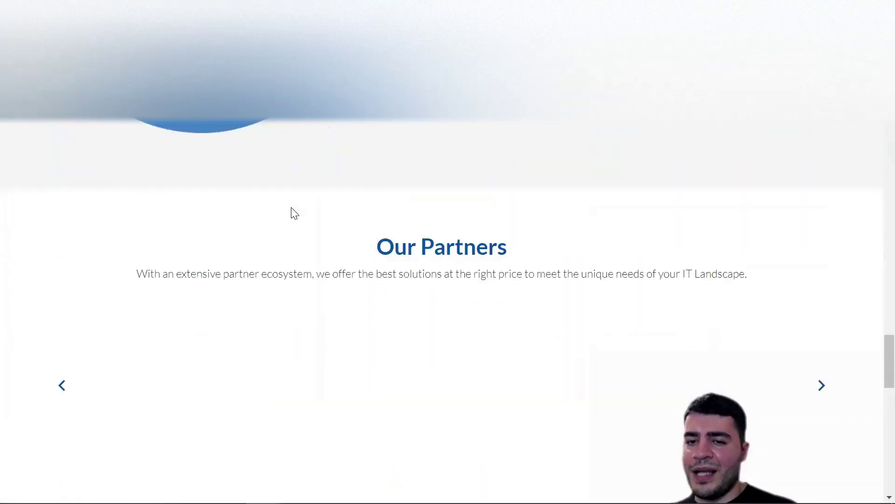
Examine the partner logos and Latest Technology Insights on the Clear Technologies homepage, and go back up through its services
scroll(287, 224, "down", 7)
scroll(282, 233, "up", 7)
scroll(278, 241, "down", 4)
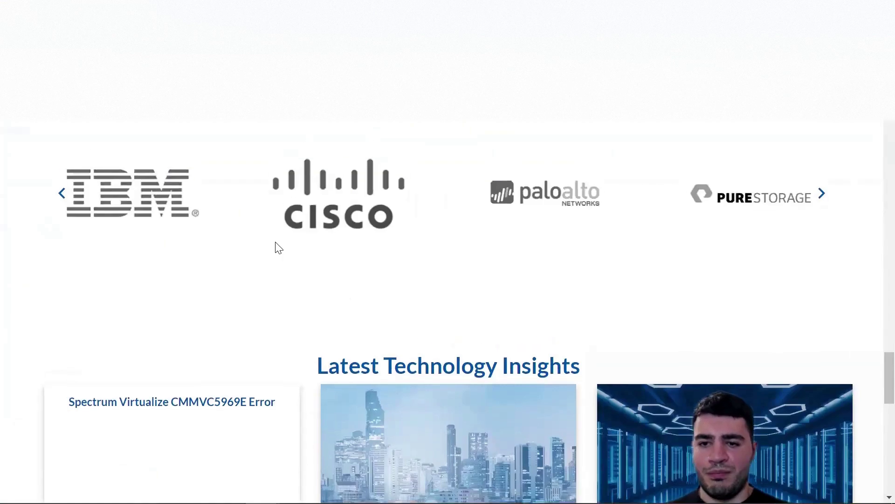
scroll(275, 242, "down", 12)
scroll(422, 247, "up", 16)
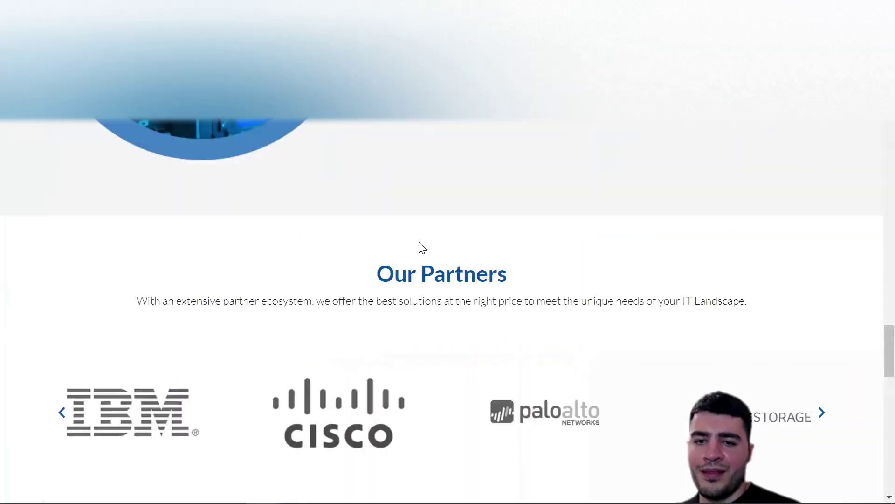
scroll(420, 252, "up", 20)
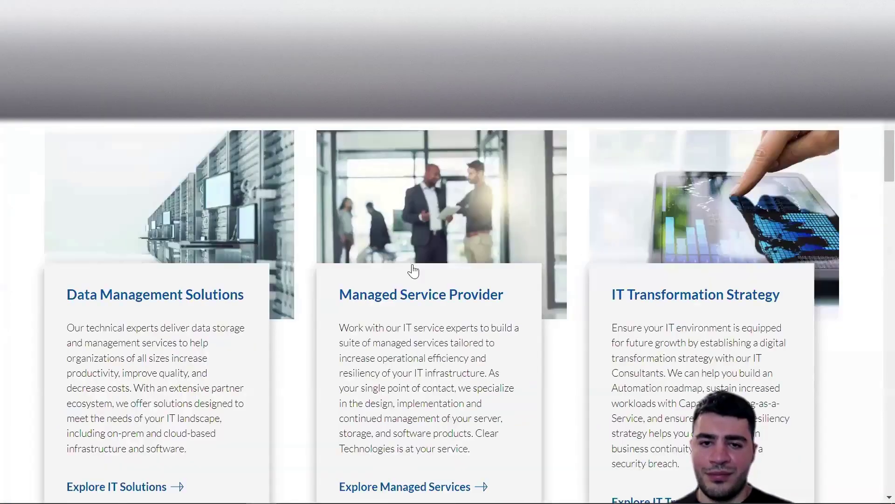
scroll(413, 270, "up", 6)
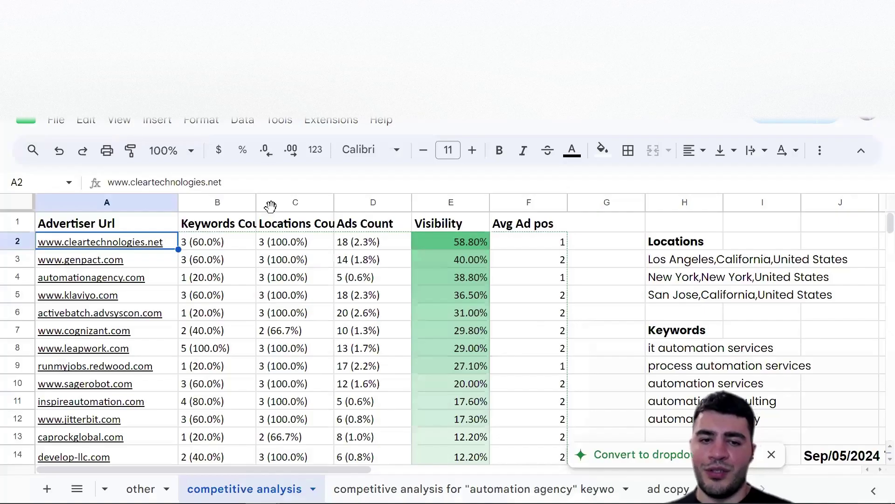
left_click(70, 280)
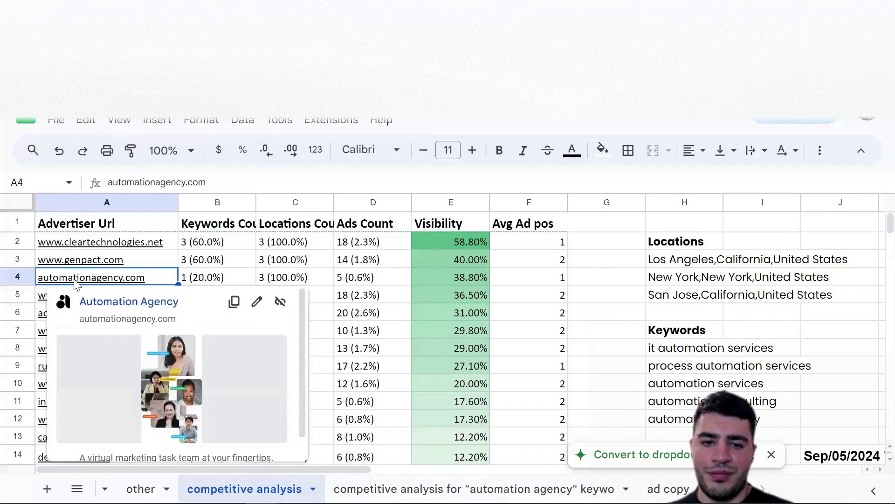
left_click(274, 254)
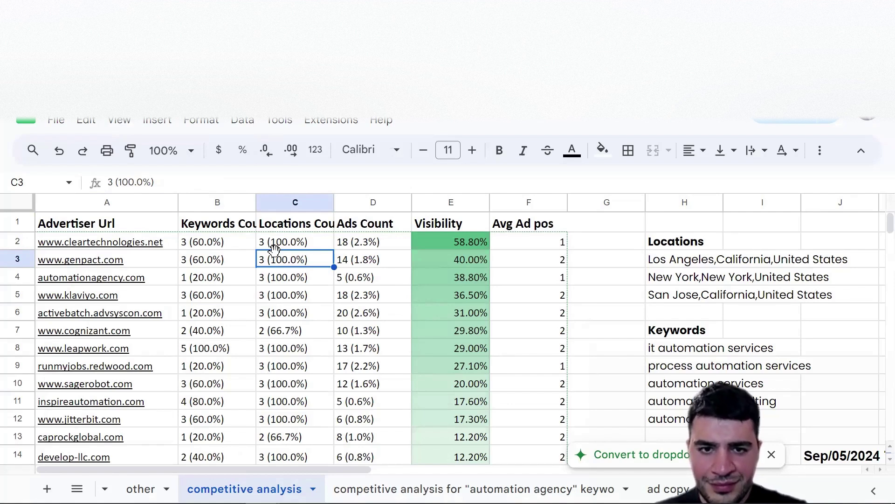
left_click(63, 249)
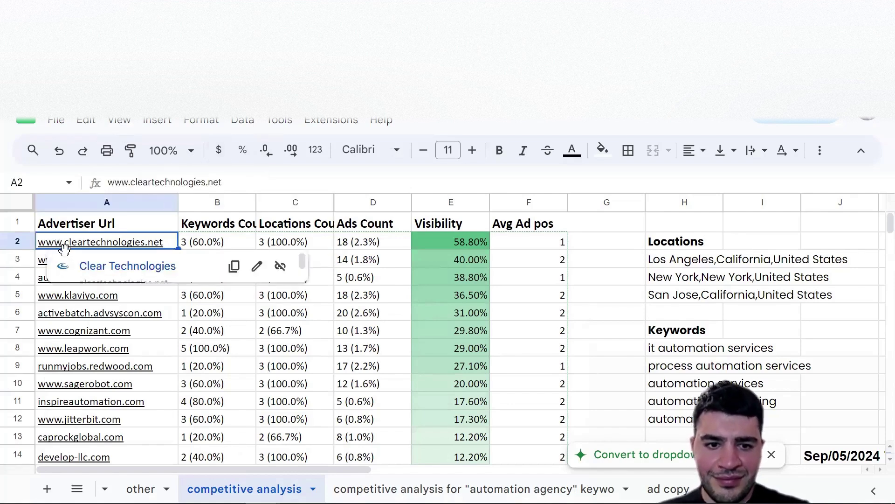
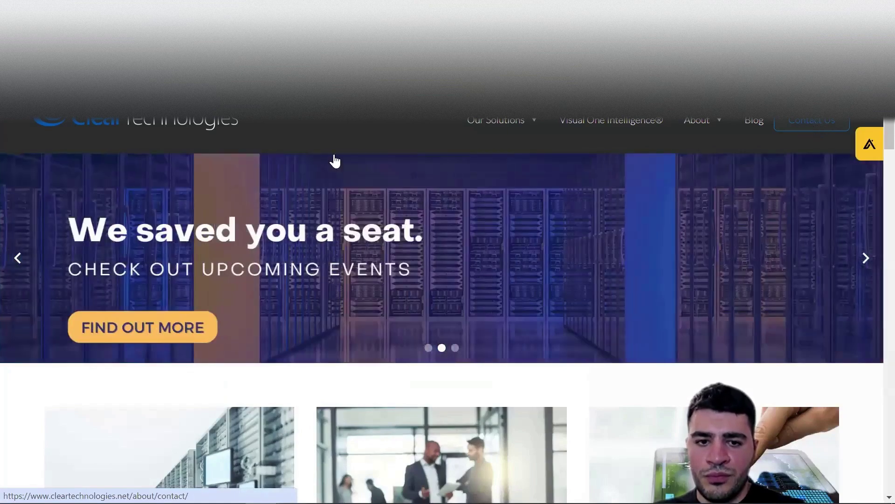
key("ctrl+w")
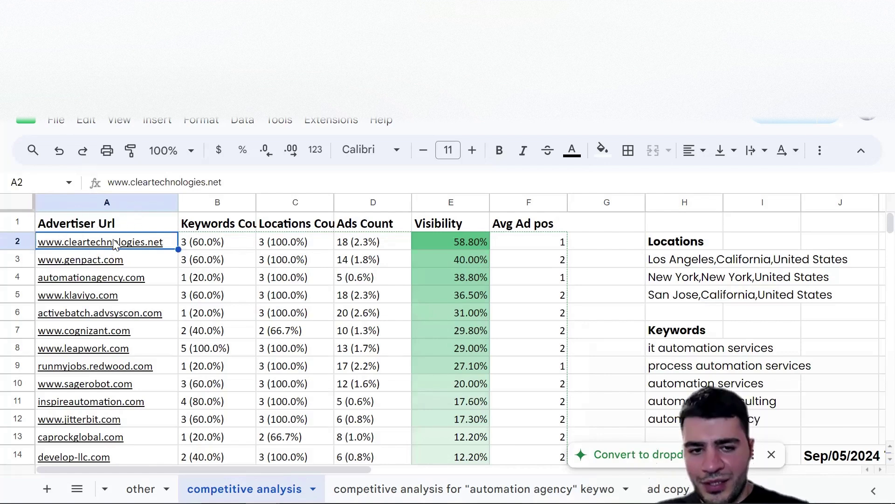
mouse_move(117, 246)
left_click(129, 268)
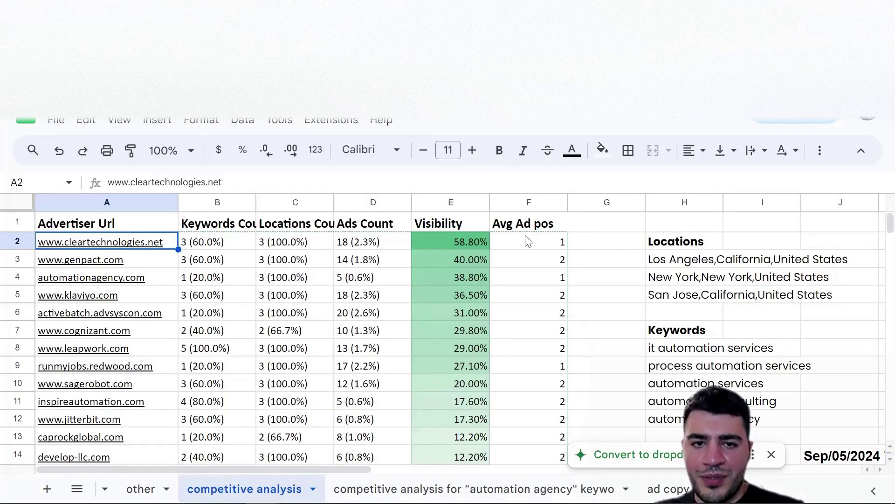
left_click(483, 241)
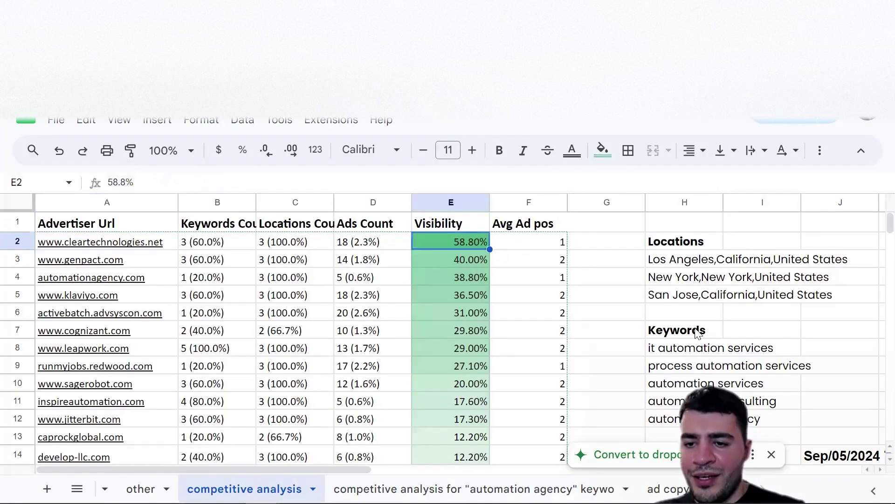
left_click_drag(763, 347, 762, 401)
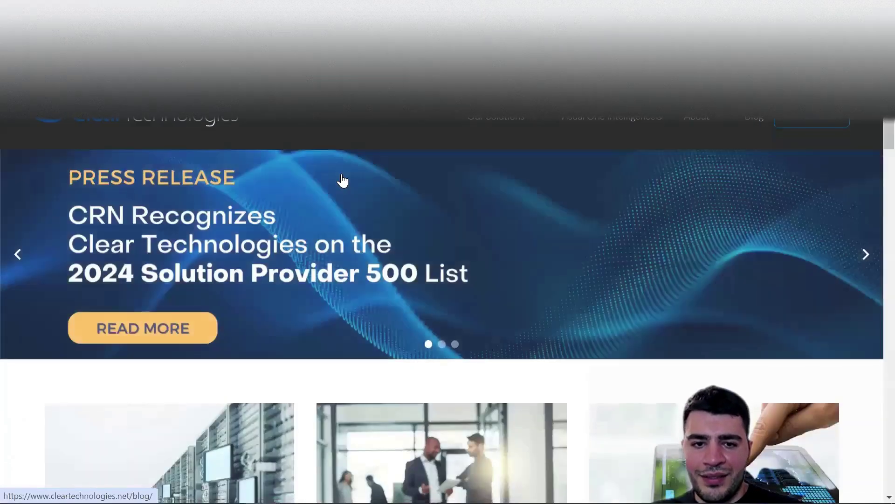
Examine the Clear Technologies homepage from its service cards down to Cyber Security Solutions, and return to the competitive analysis spreadsheet
scroll(342, 181, "down", 2)
scroll(444, 177, "down", 6)
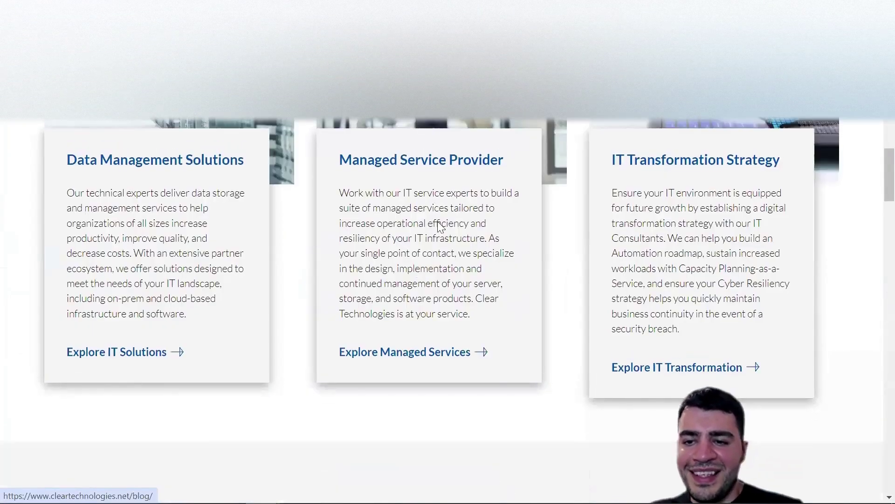
scroll(485, 178, "up", 5)
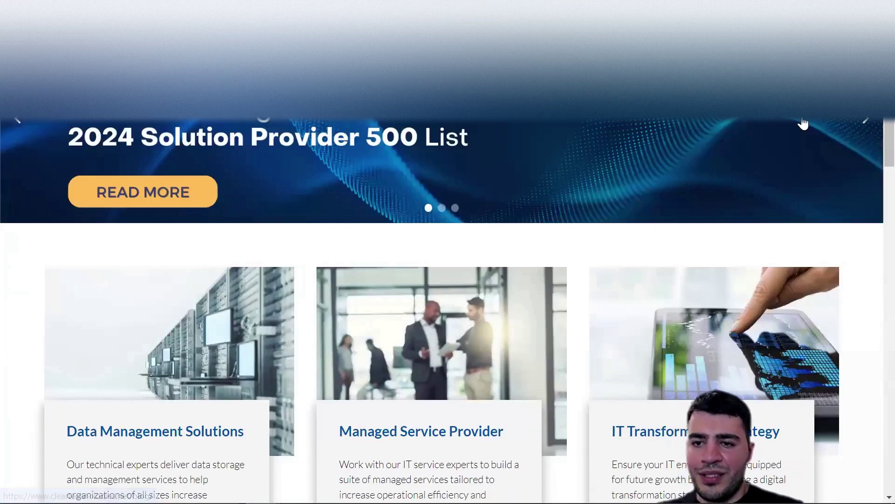
scroll(244, 195, "down", 8)
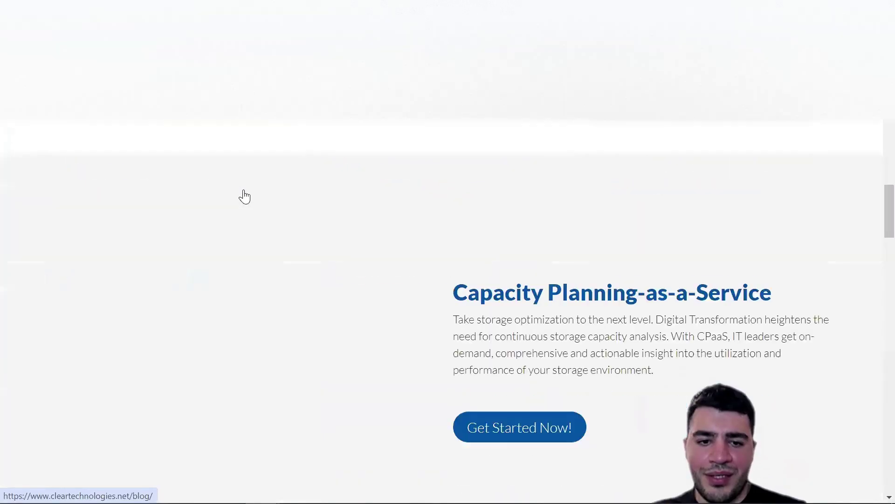
scroll(415, 216, "down", 5)
scroll(414, 216, "up", 3)
scroll(415, 216, "down", 3)
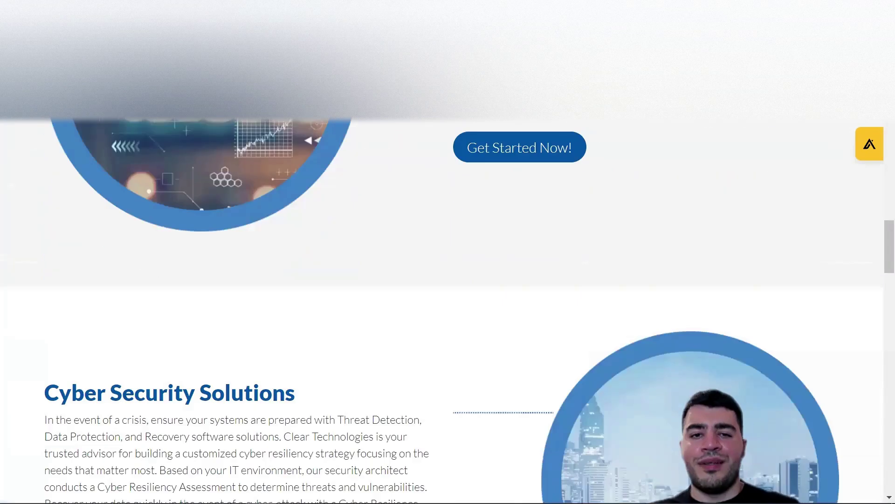
left_click(242, 16)
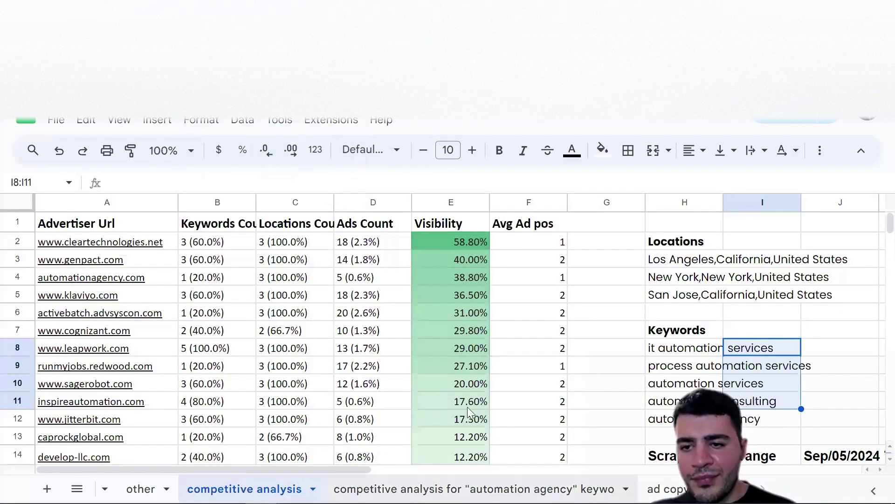
Open the competitive analysis sheet for the "automation agency" keyword and examine its keyword in H9 and locations in H4:H6
left_click(431, 487)
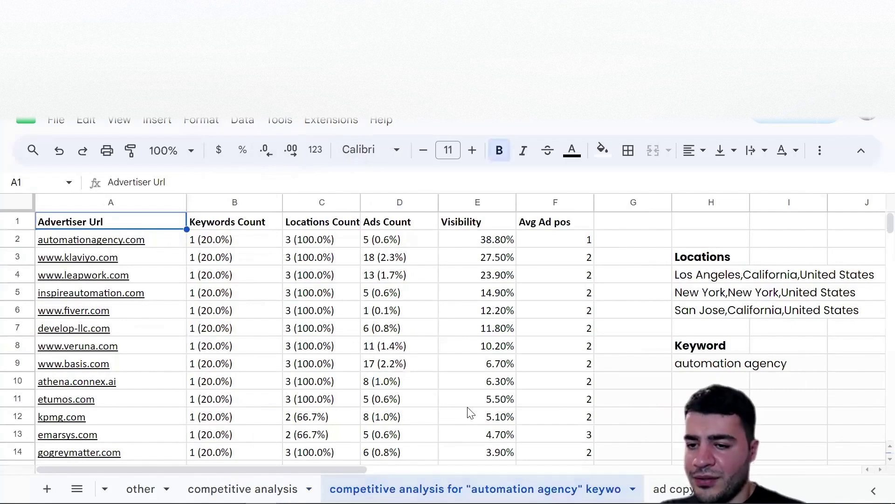
left_click(709, 363)
key("Return")
key("ctrl+a")
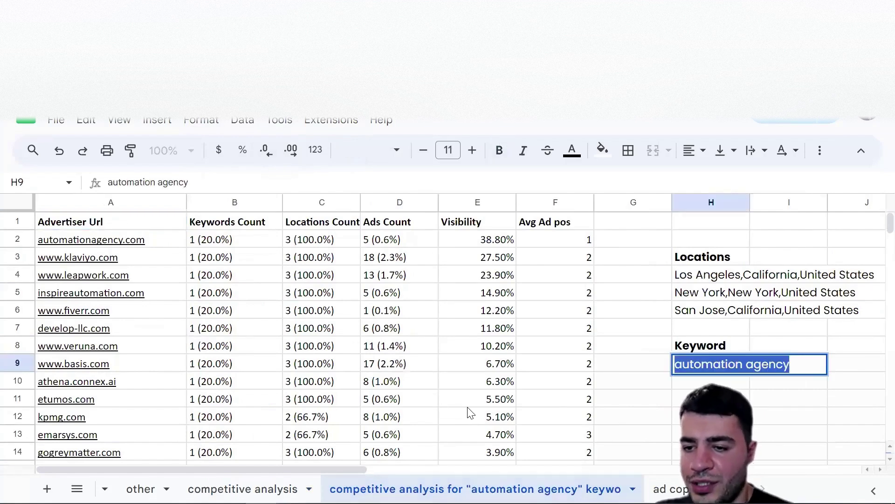
left_click(691, 314)
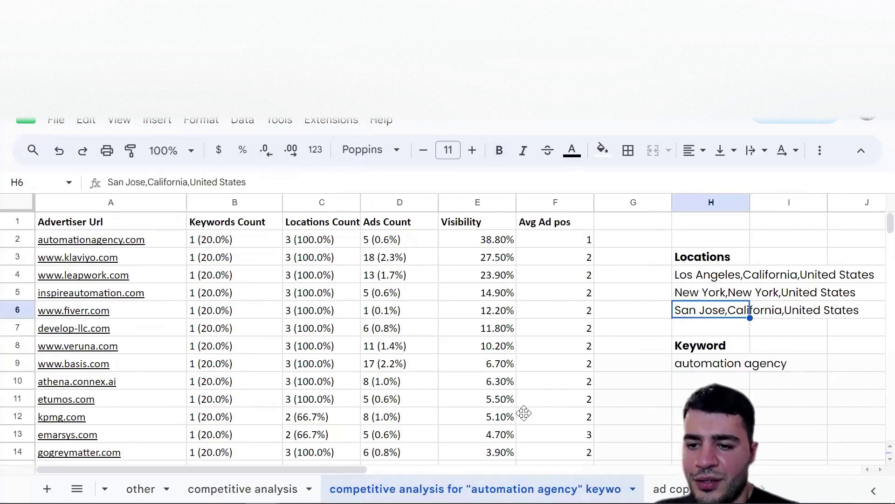
double_click(711, 367)
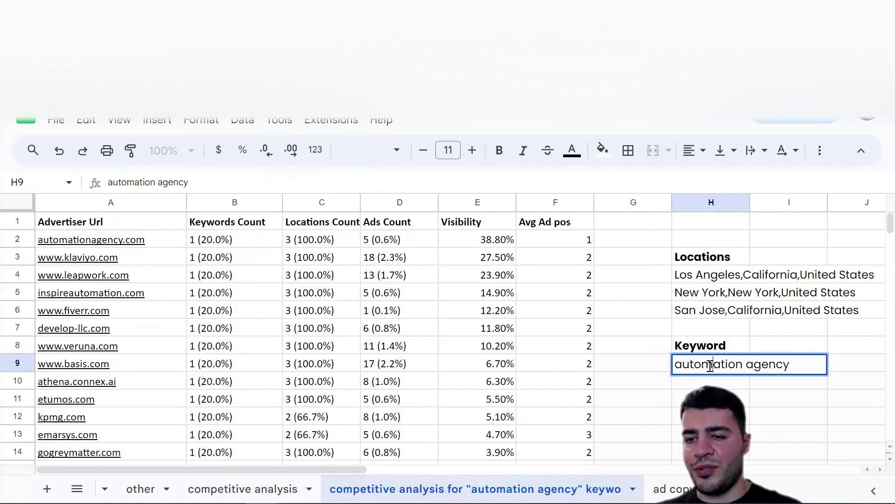
left_click_drag(722, 280, 709, 316)
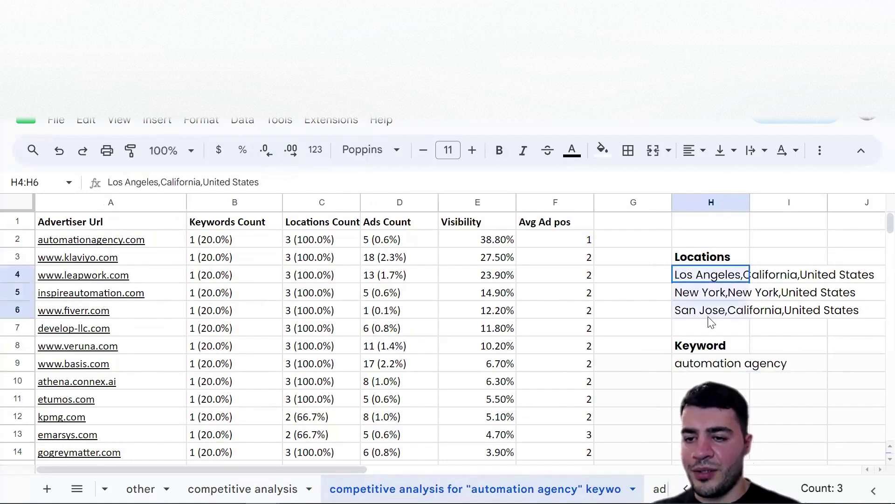
Examine the leading advertiser's average ad position in F2, the advertiser URLs in A1:A3 and the visibility figures in E1:E8
left_click(591, 247)
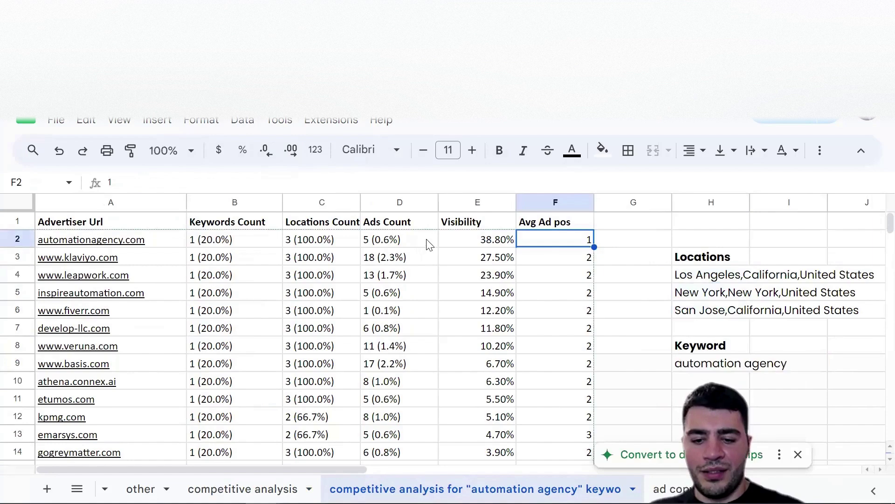
left_click_drag(76, 218, 147, 251)
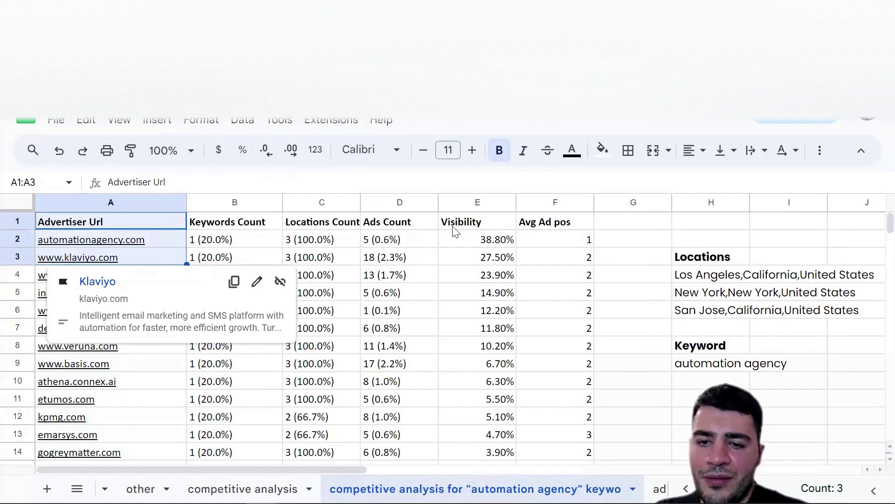
left_click_drag(454, 229, 467, 345)
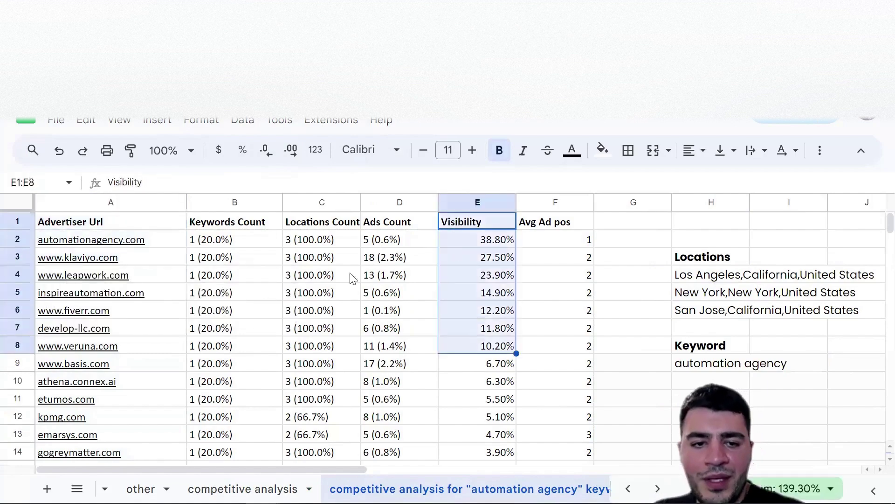
Open automationagency.com from the advertiser list and examine its headline, virtual team description and supported platforms
left_click(116, 246)
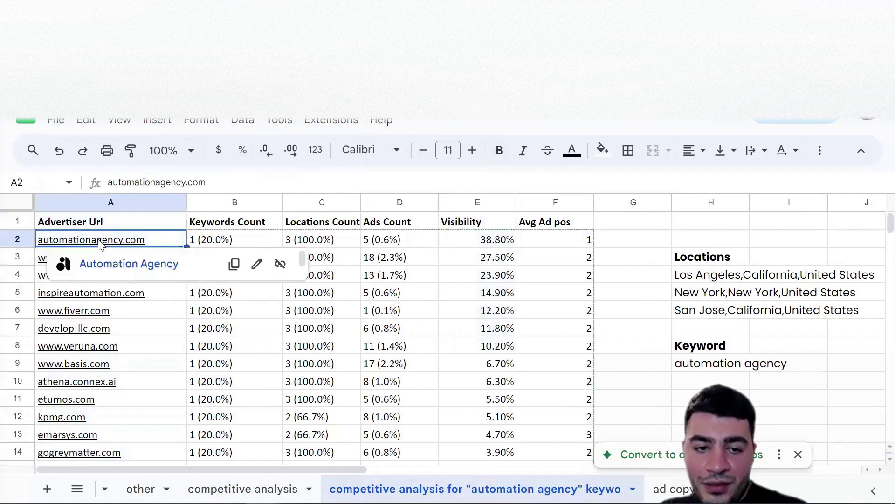
left_click(112, 268)
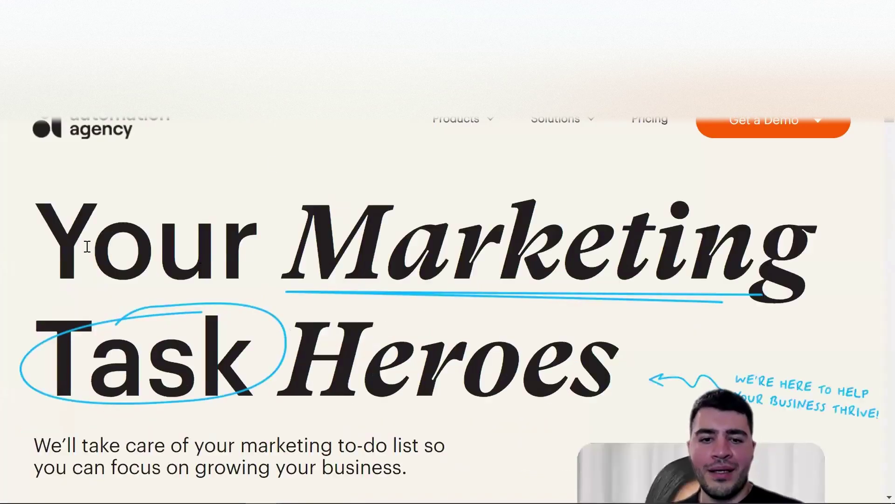
left_click_drag(91, 247, 217, 247)
left_click_drag(729, 310, 724, 311)
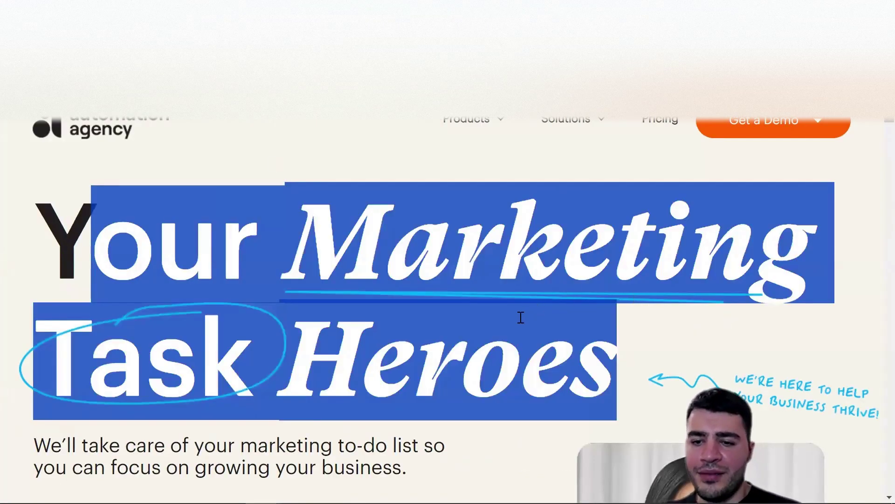
scroll(521, 318, "down", 15)
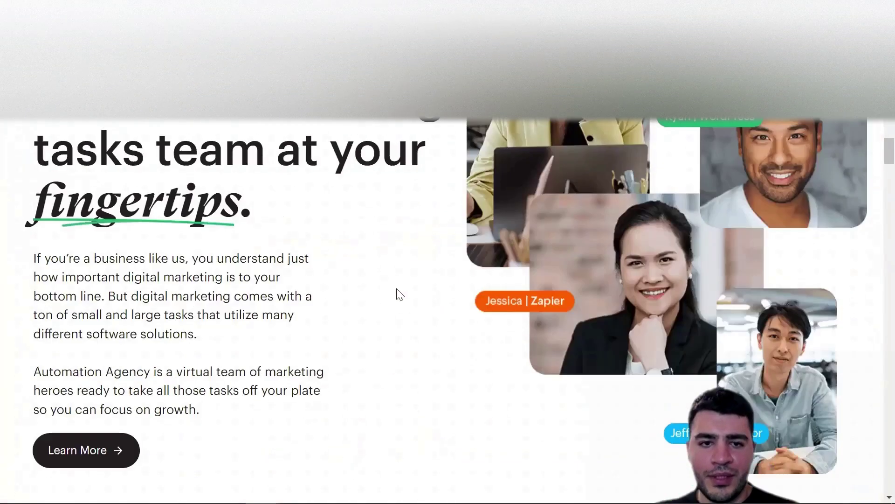
scroll(400, 293, "up", 1)
scroll(255, 249, "down", 5)
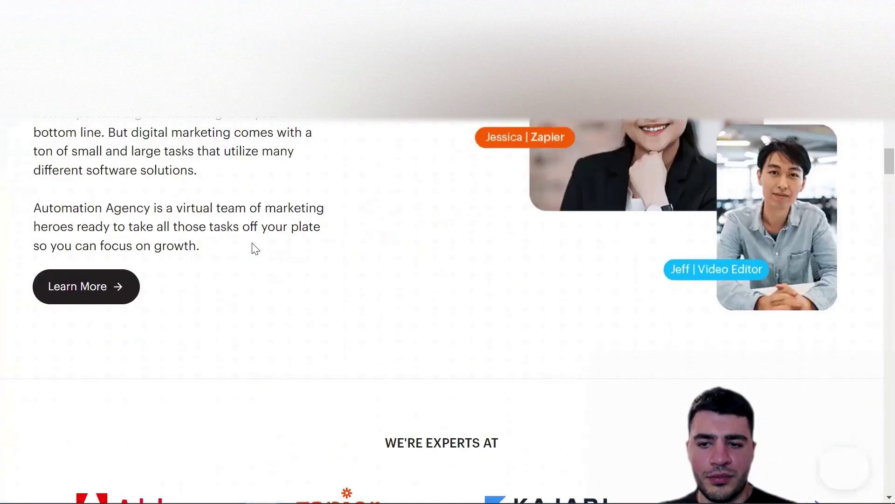
scroll(255, 249, "down", 8)
scroll(261, 247, "up", 3)
scroll(264, 247, "down", 7)
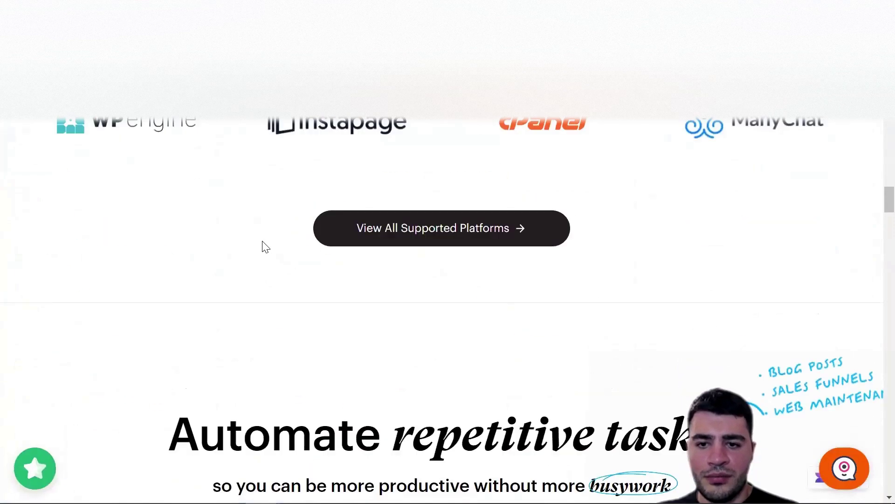
Examine the Automation Agency page from its unlimited tasks offer through Software Integrations and the customer types to the footer
scroll(265, 246, "down", 14)
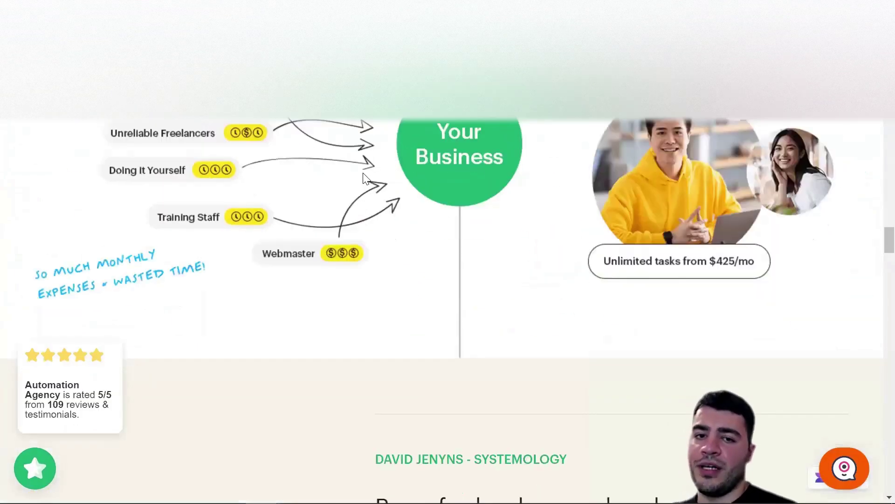
scroll(365, 178, "down", 20)
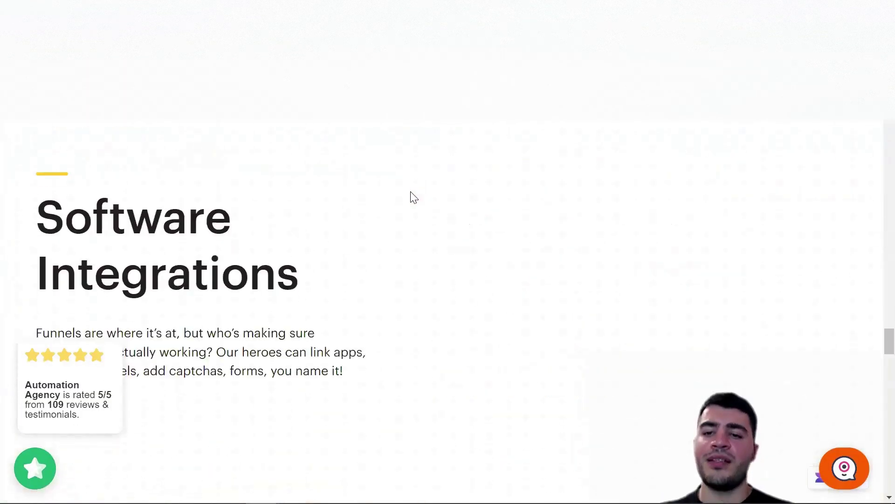
scroll(412, 198, "down", 15)
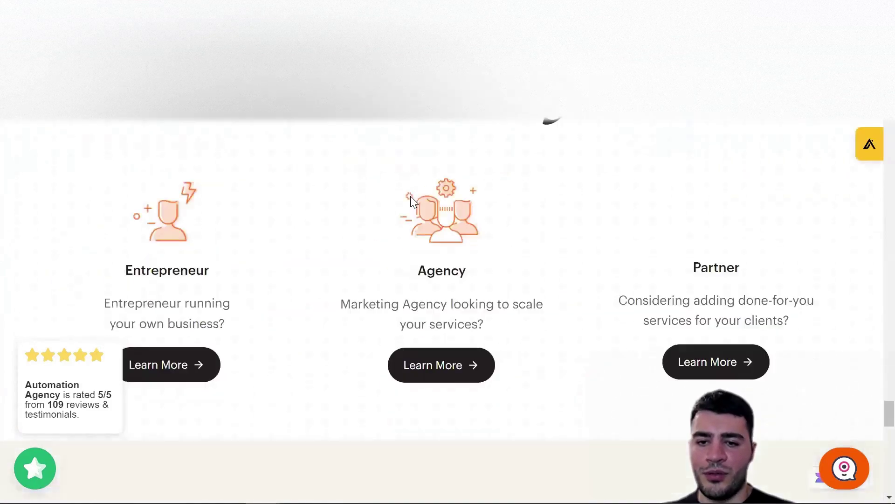
scroll(411, 198, "down", 15)
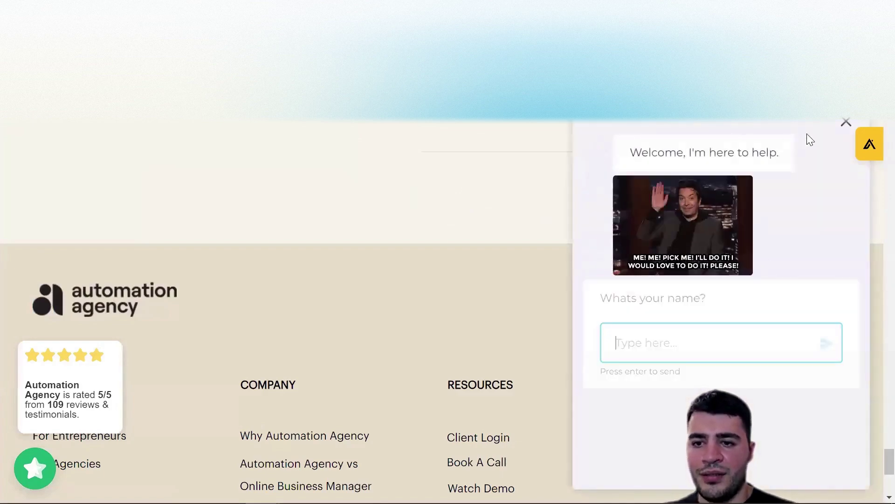
Close the chat window on the Automation Agency page, and open the demo form from the page header to view its fields
left_click(846, 122)
scroll(530, 218, "up", 5)
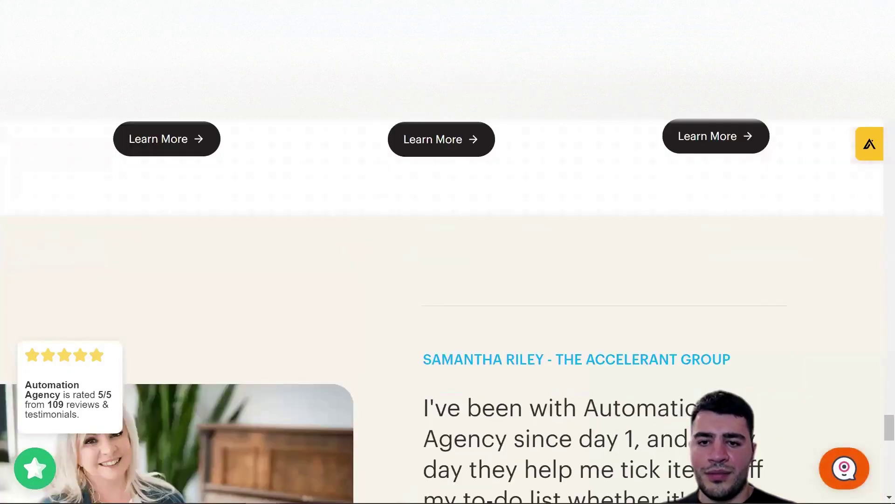
scroll(447, 252, "up", 7)
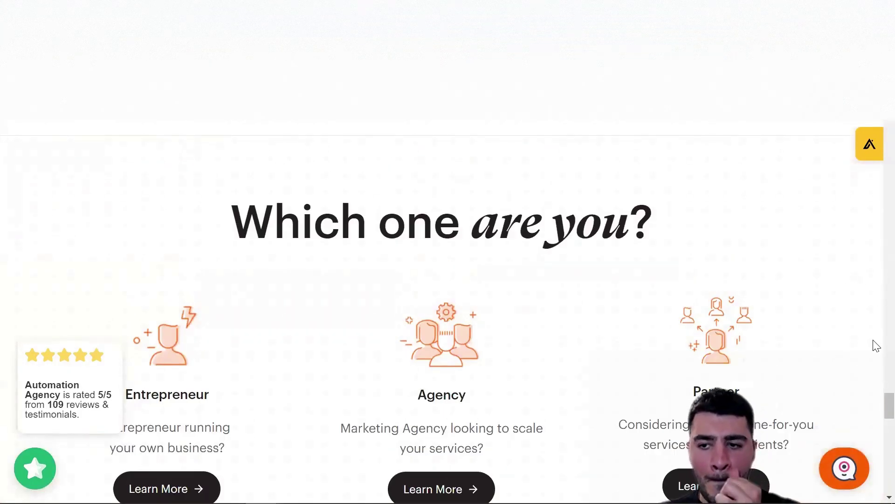
scroll(873, 341, "up", 15)
scroll(875, 132, "up", 10)
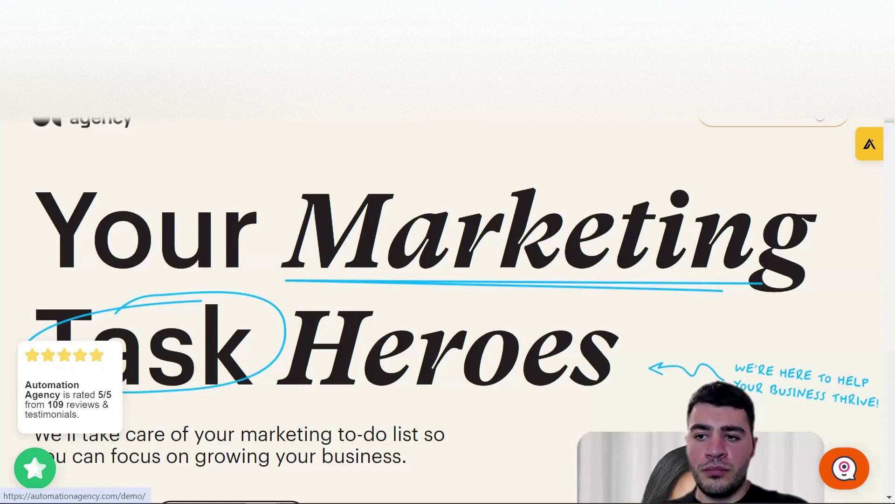
left_click(820, 119)
scroll(550, 267, "down", 3)
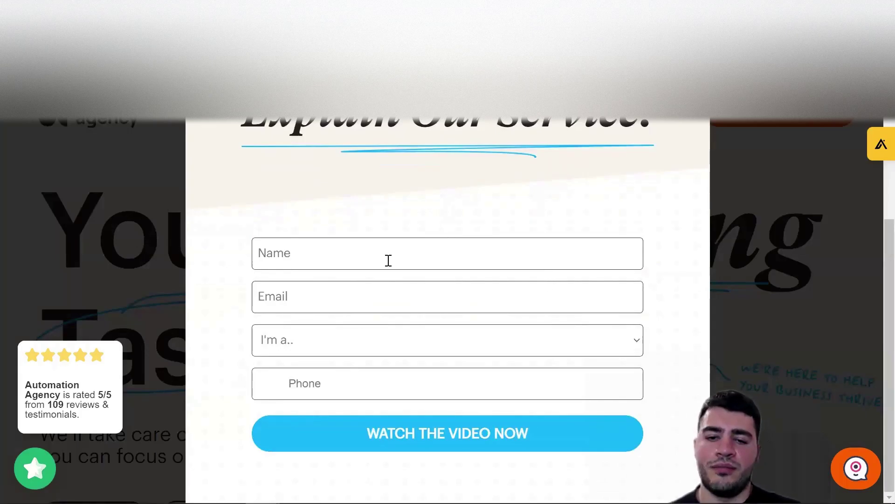
Examine the demo form's name, email, "I'm a.." and phone fields, and close the form
left_click(361, 293)
left_click(376, 358)
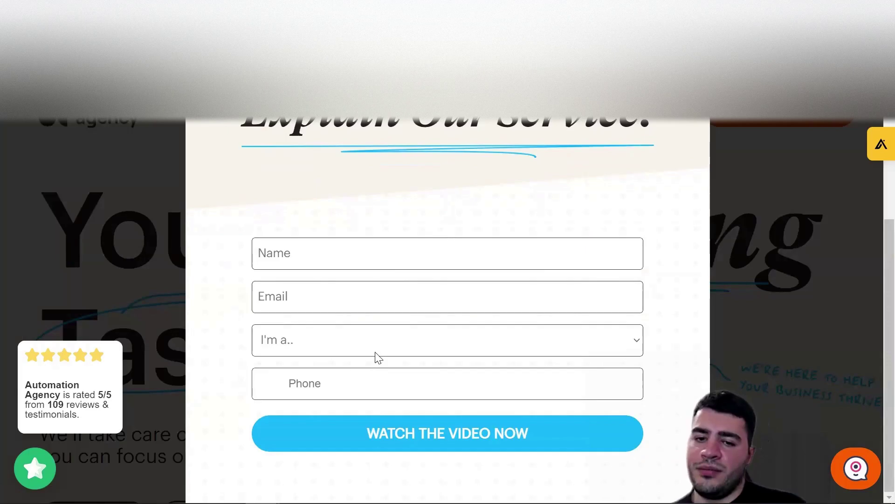
left_click(362, 342)
left_click(336, 253)
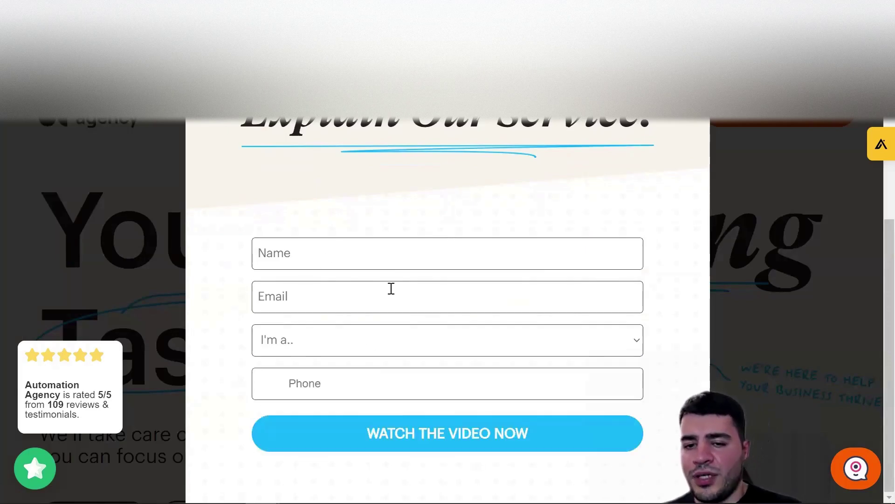
left_click(415, 389)
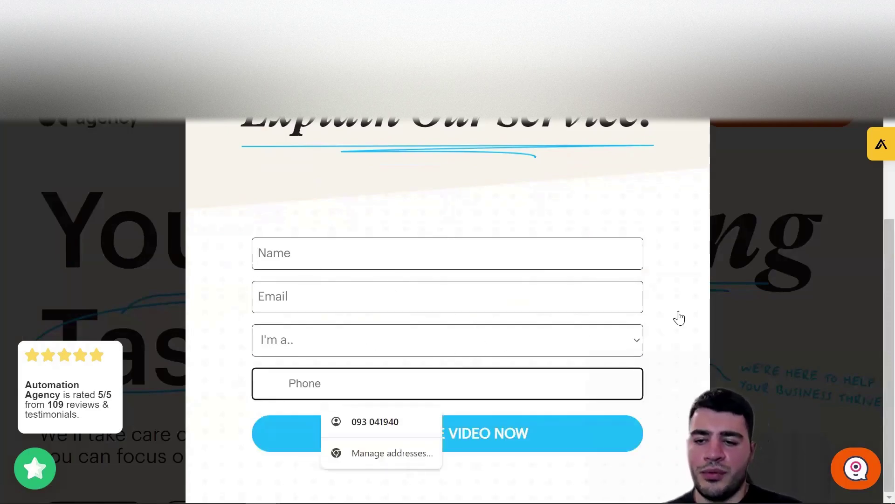
left_click(727, 290)
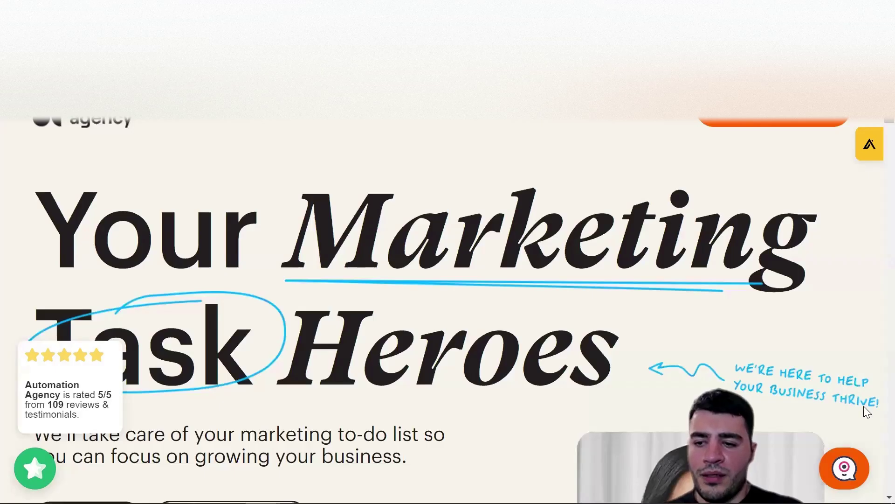
Open the Automation Agency chat, submit a first name to view the follow-up email question, and close the chat
left_click(845, 468)
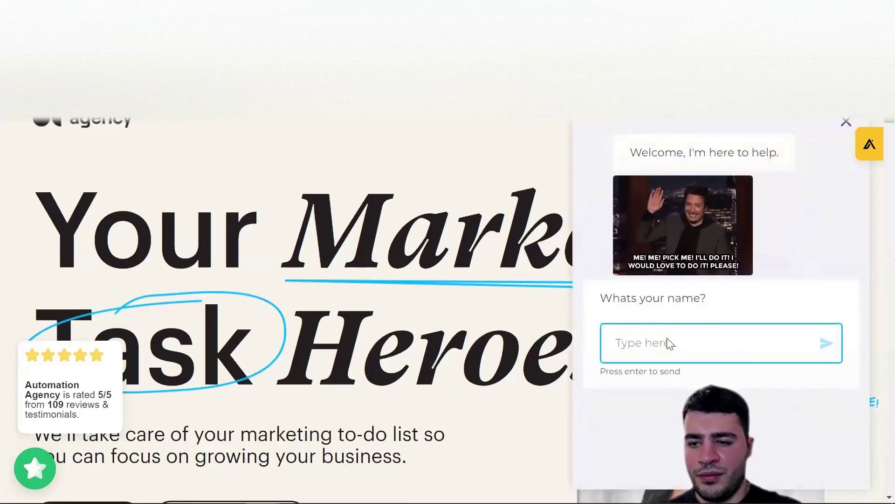
type("Karl")
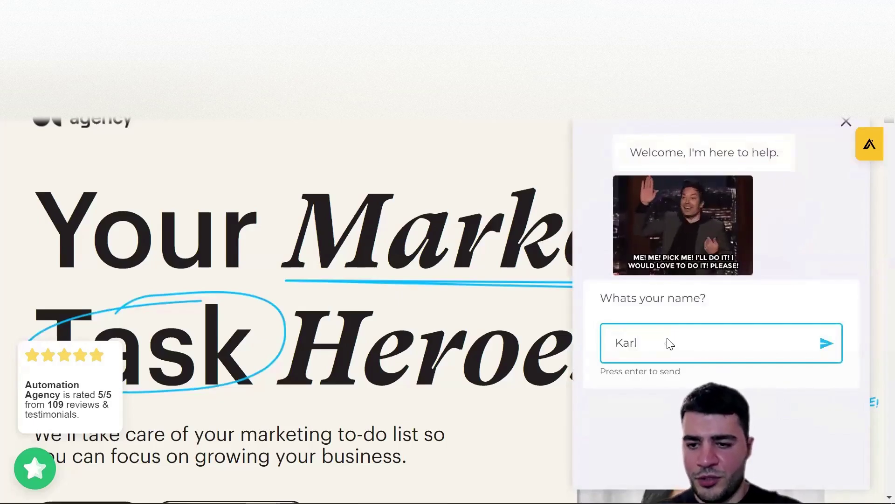
left_click(827, 343)
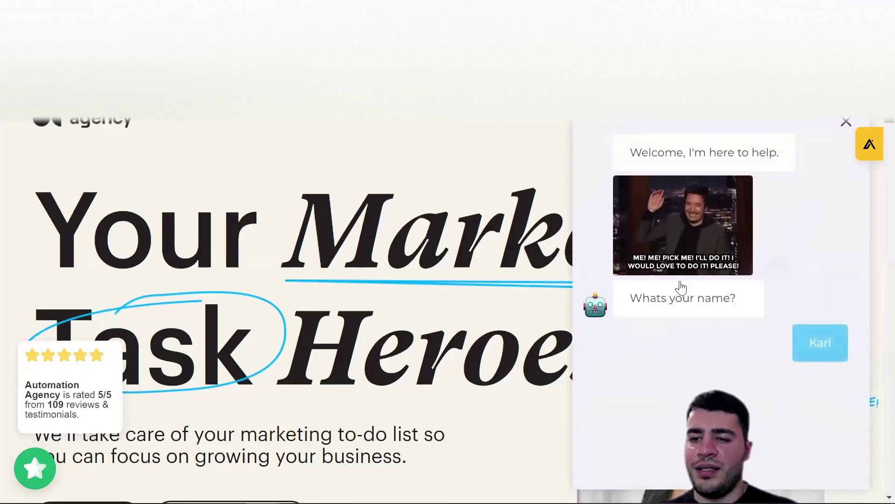
scroll(710, 328, "down", 2)
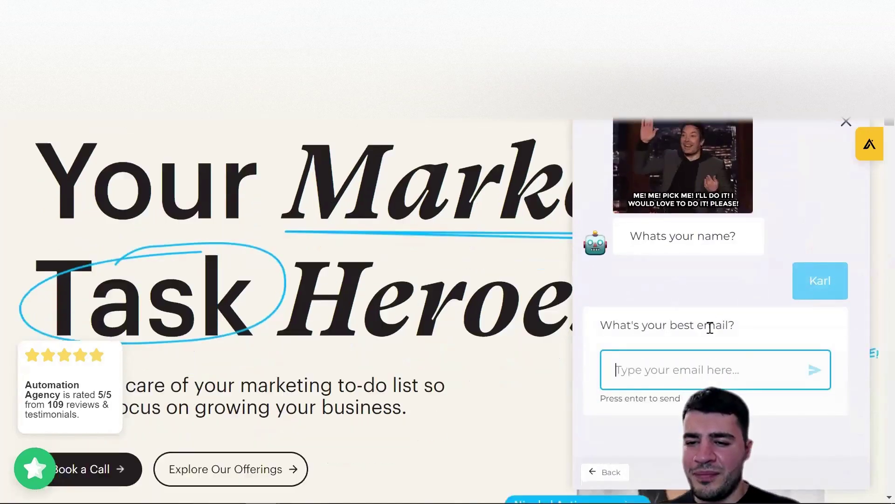
scroll(709, 328, "down", 5)
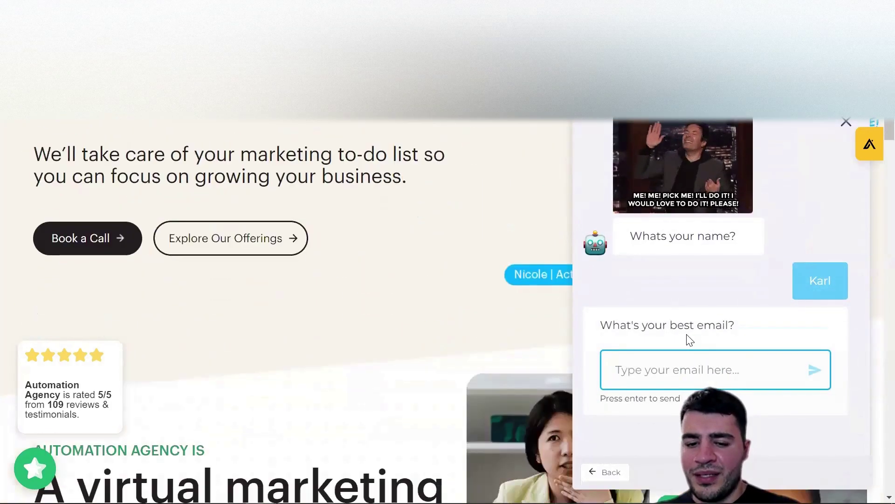
left_click(844, 121)
scroll(703, 320, "up", 6)
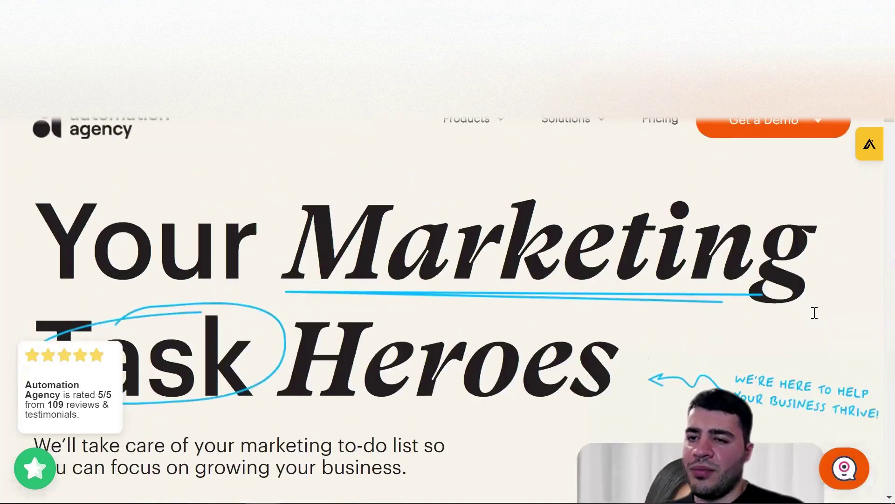
Reopen the demo form and examine the visitor types offered in the "I'm a.." field
left_click(818, 124)
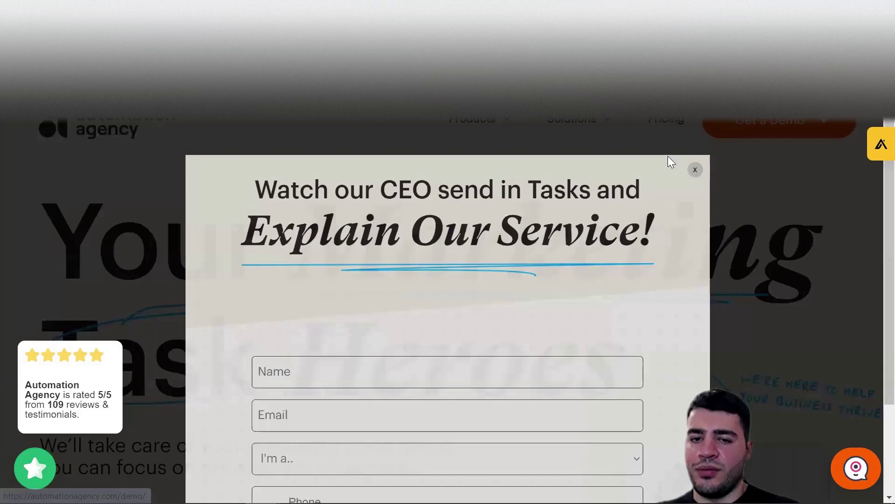
scroll(449, 270, "down", 3)
left_click(285, 289)
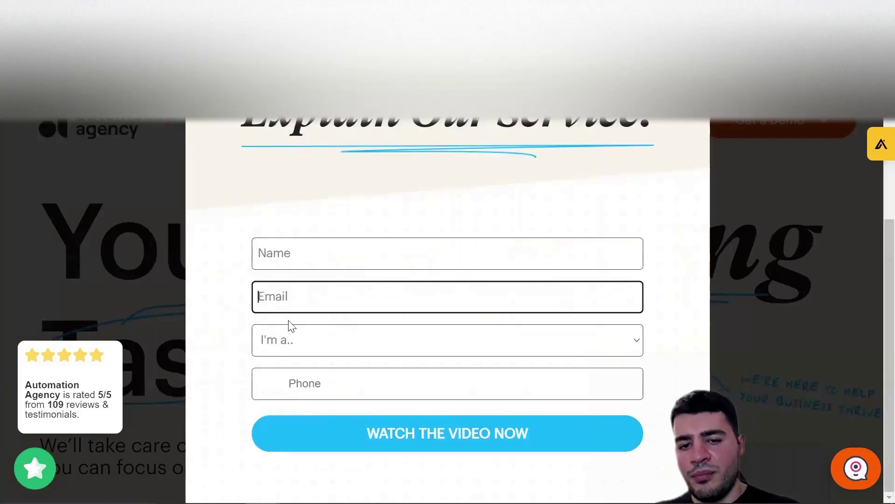
left_click(295, 336)
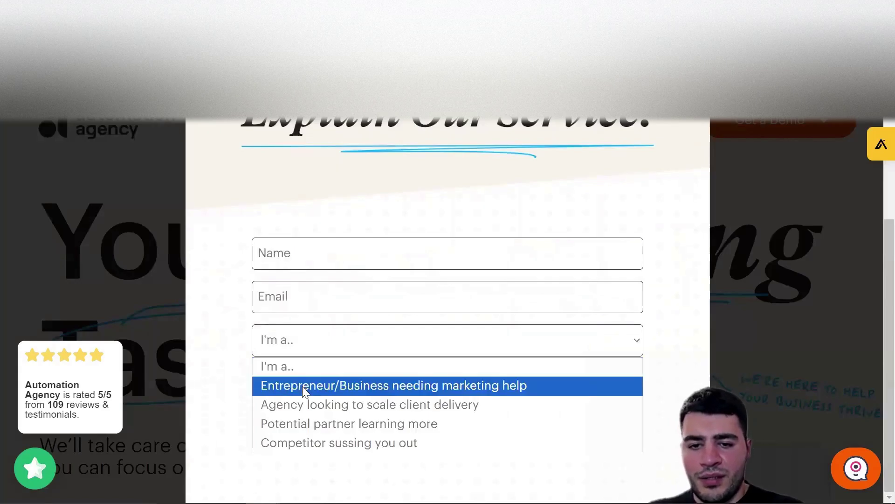
key("Down")
key("Down")
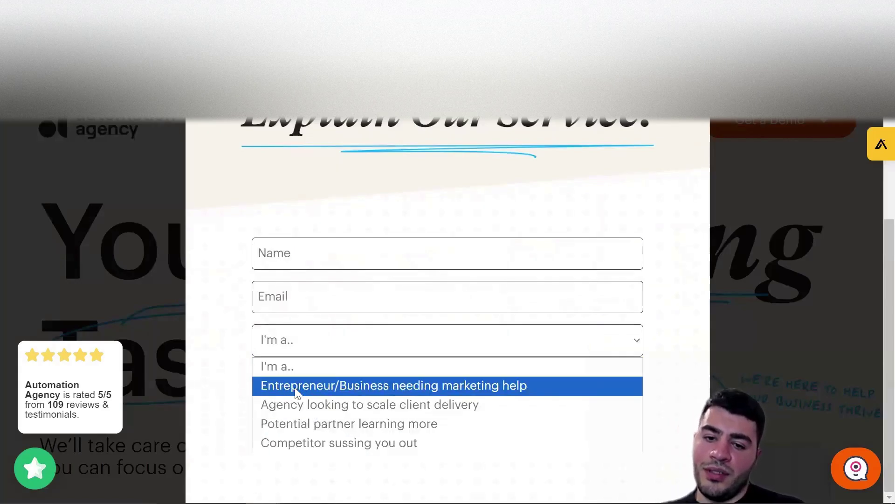
key("Up")
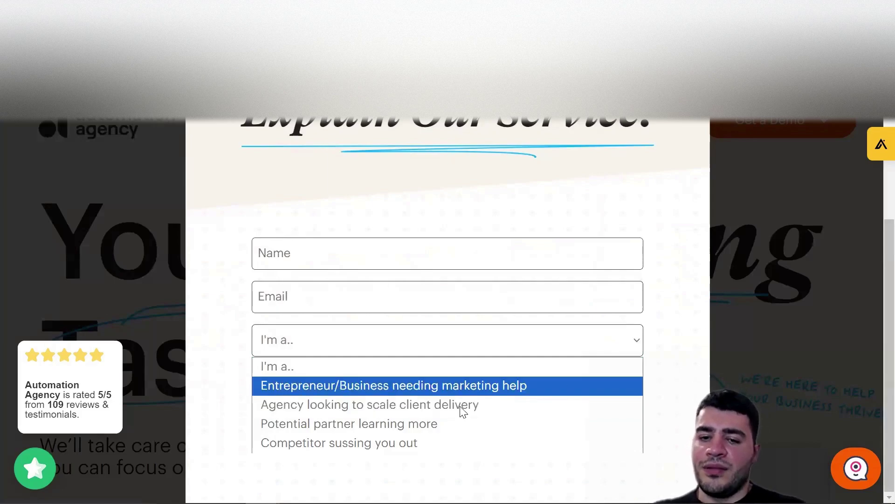
key("Down")
key("Down")
key("Up")
key("Up")
key("Up")
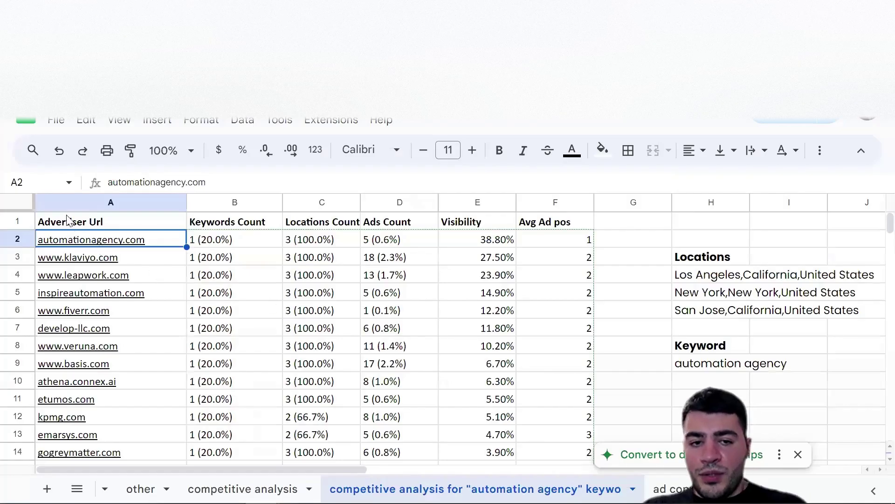
Return to the competitive analysis sheet and examine the advertiser table in A1:F8, the locations in H3:H6 and the keyword in H9
left_click_drag(68, 219, 555, 346)
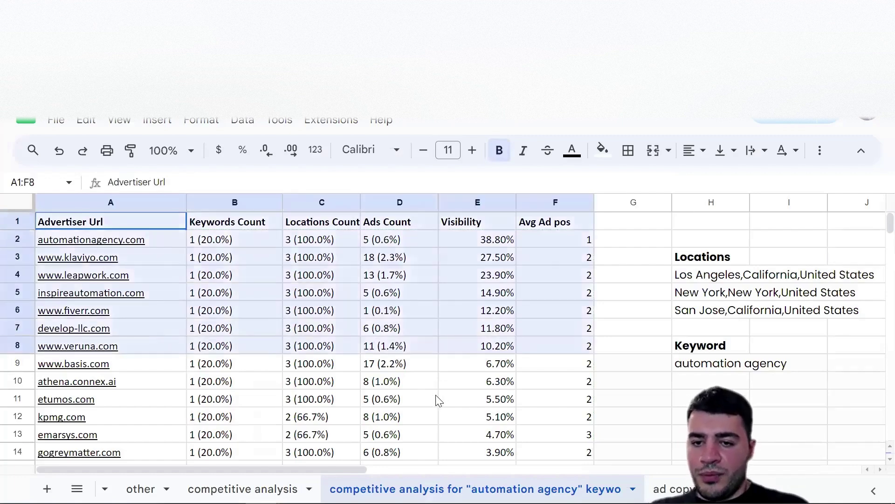
left_click_drag(438, 400, 424, 397)
left_click(729, 369)
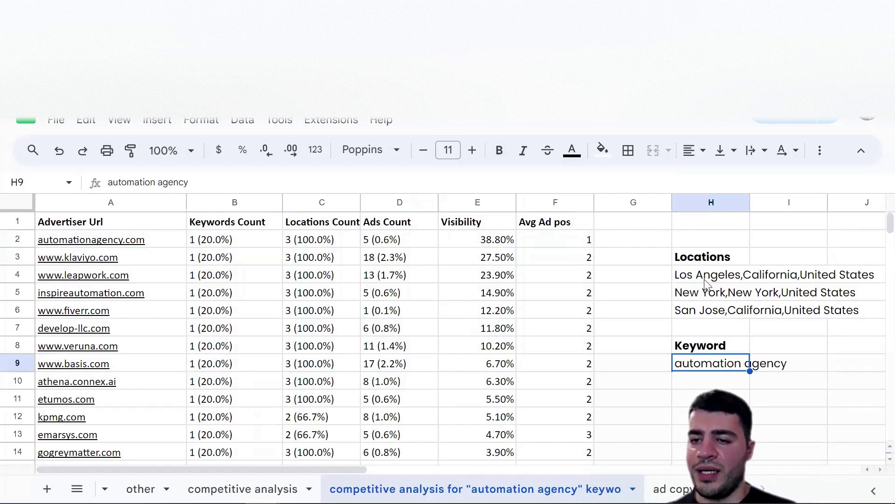
left_click_drag(706, 265, 711, 313)
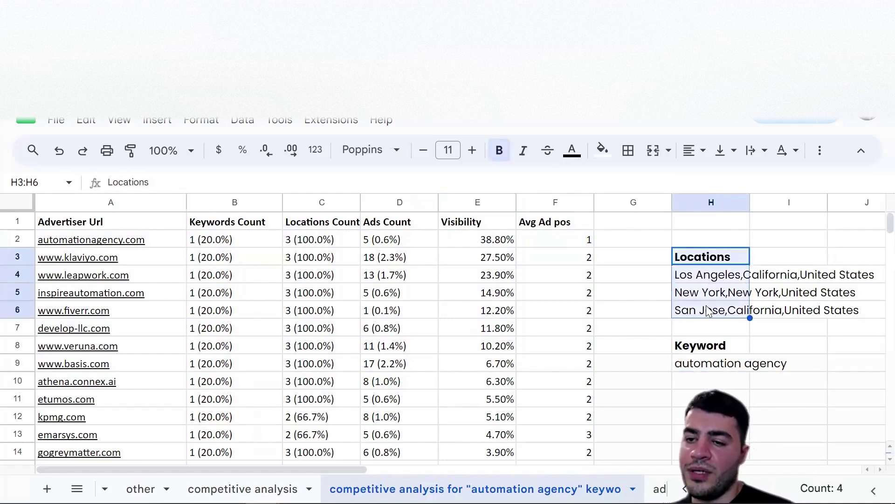
left_click(710, 264)
left_click(710, 276)
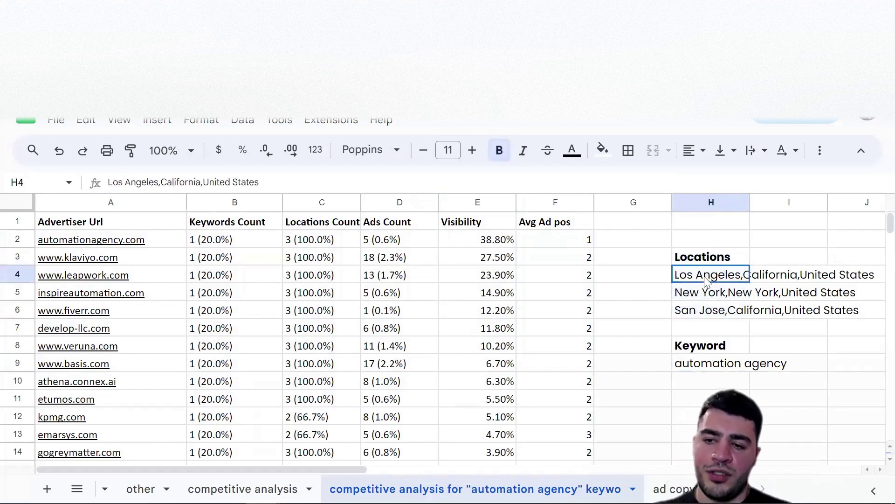
left_click(711, 362)
double_click(711, 362)
left_click(667, 315)
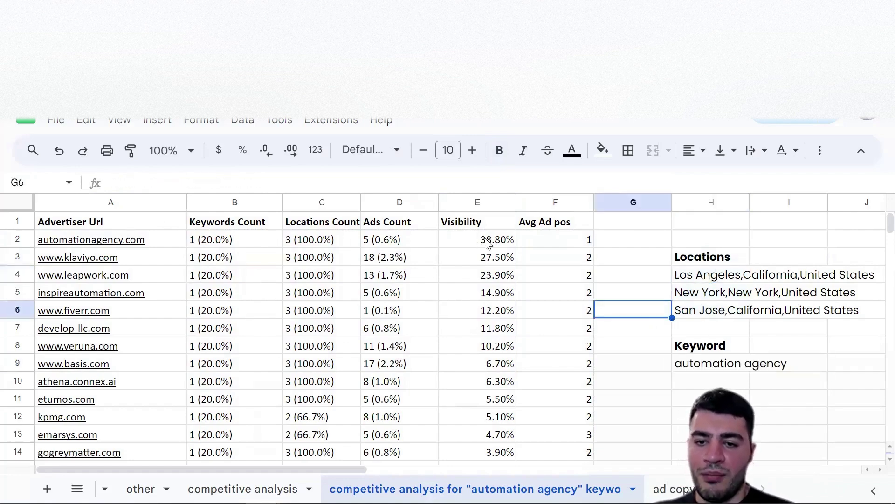
Examine the leading visibility figure in E2 and the advertiser URLs in A2:A8, and revisit the Automation Agency page
mouse_move(487, 243)
left_mouse_down()
mouse_move(502, 239)
mouse_move(492, 243)
left_mouse_up()
left_click_drag(135, 350, 175, 234)
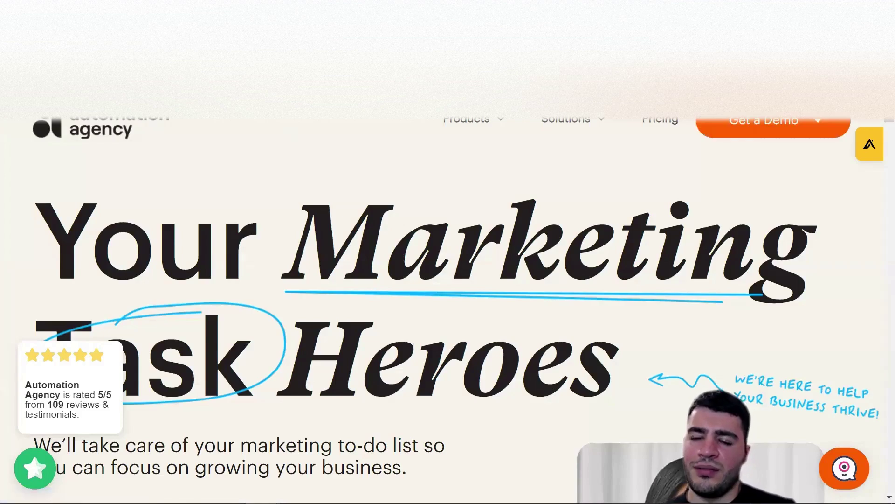
scroll(474, 317, "down", 10)
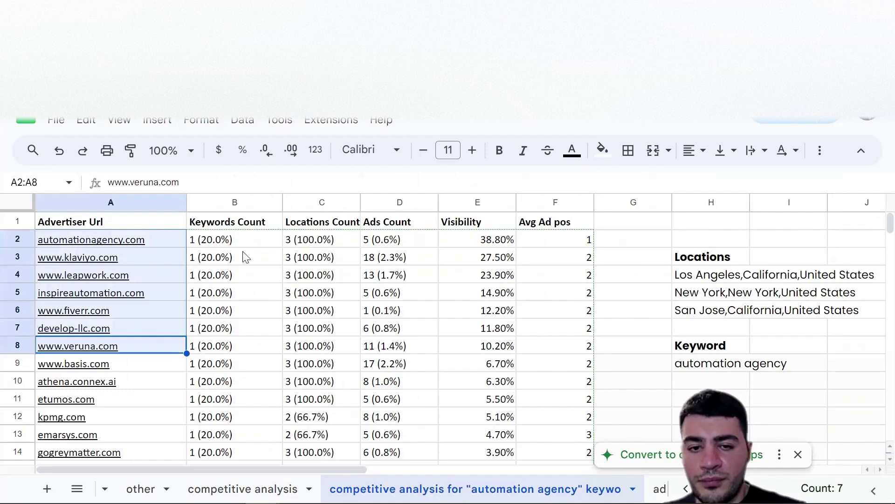
left_click(245, 257)
left_click(707, 367)
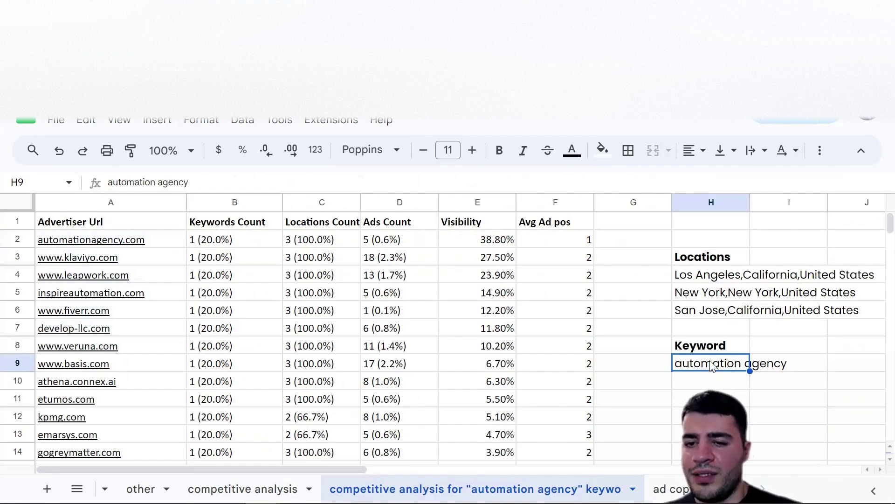
triple_click(712, 367)
left_click(705, 329)
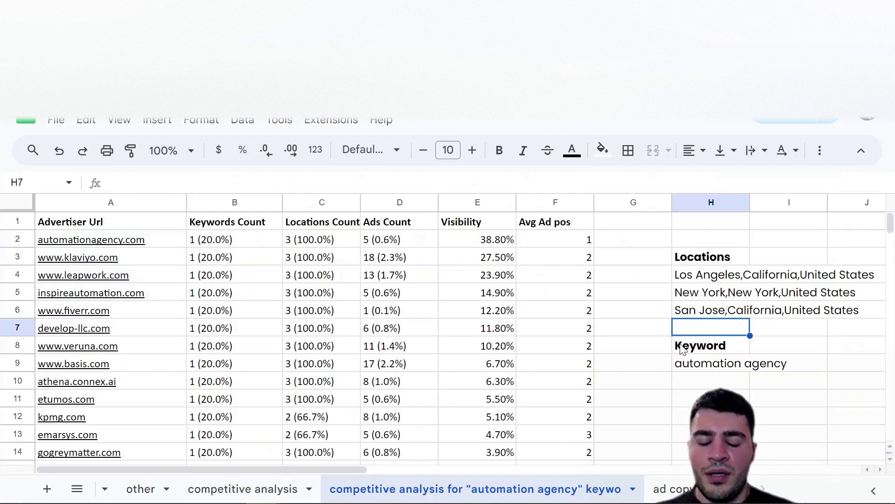
left_click(726, 368)
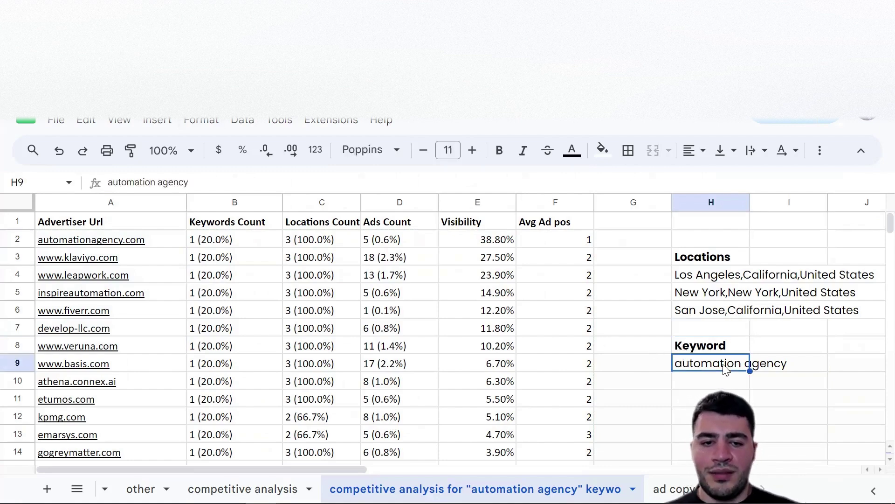
left_click(112, 315)
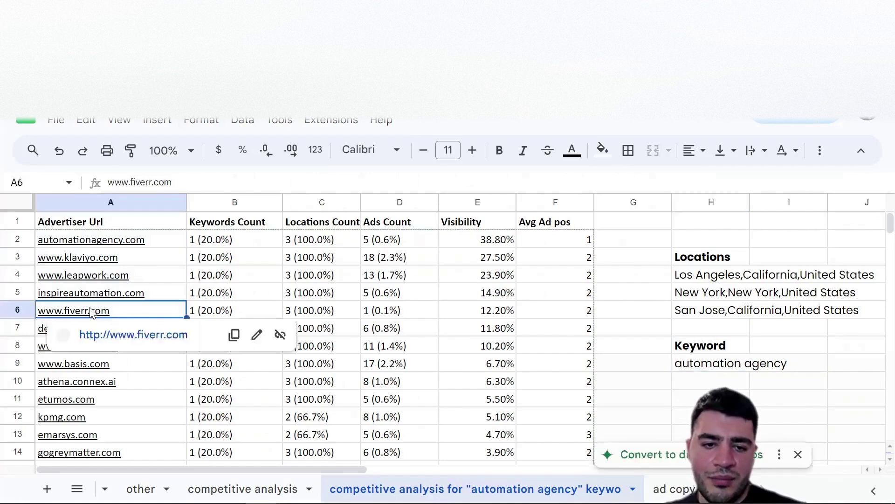
left_click(139, 259)
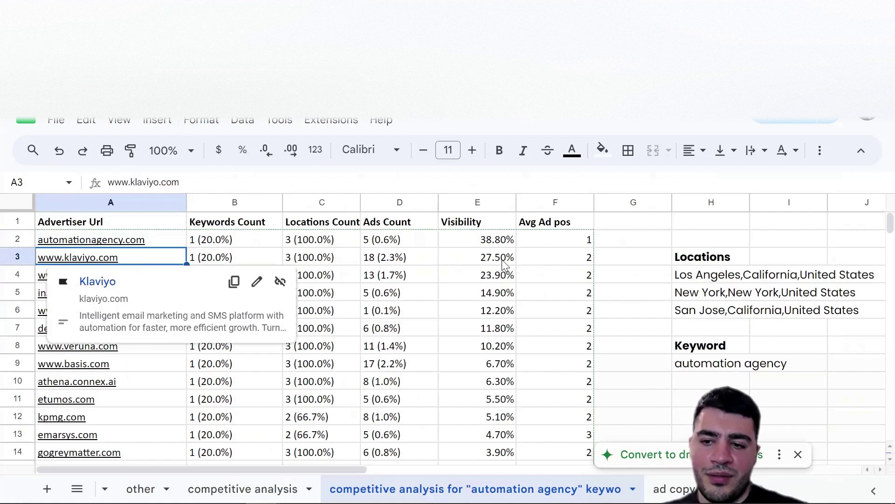
left_click(709, 364)
left_click(139, 260)
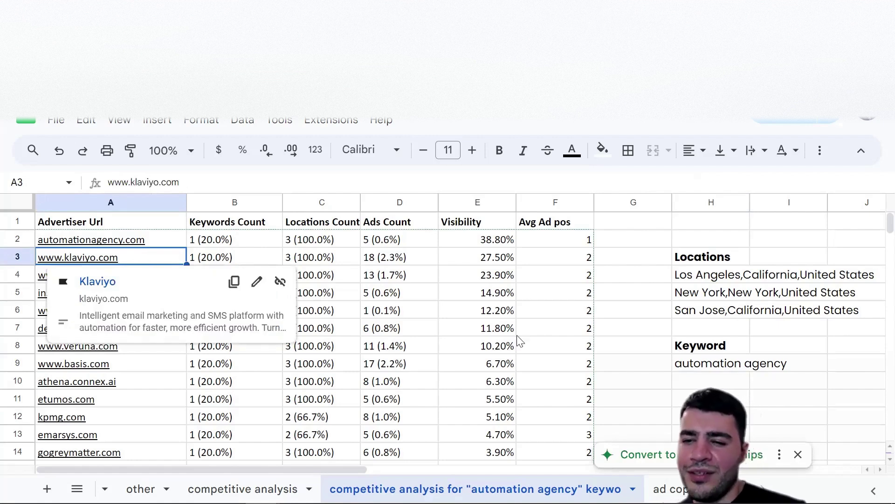
left_click(732, 368)
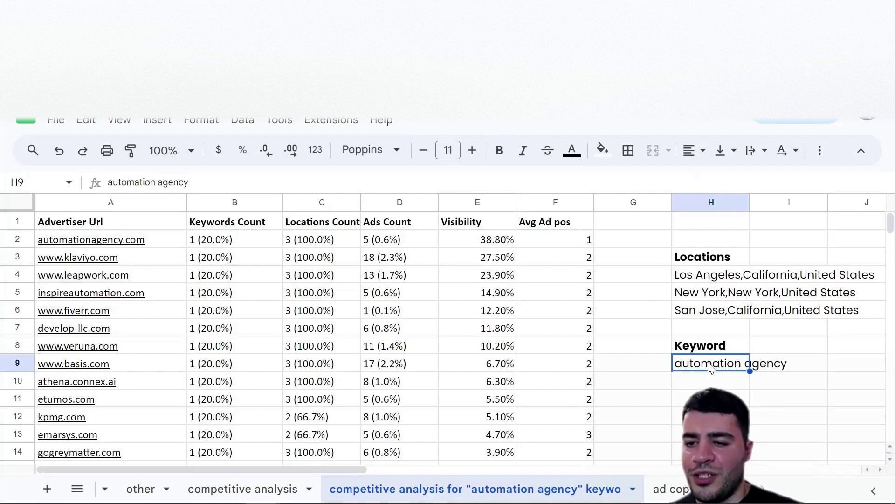
left_click(146, 255)
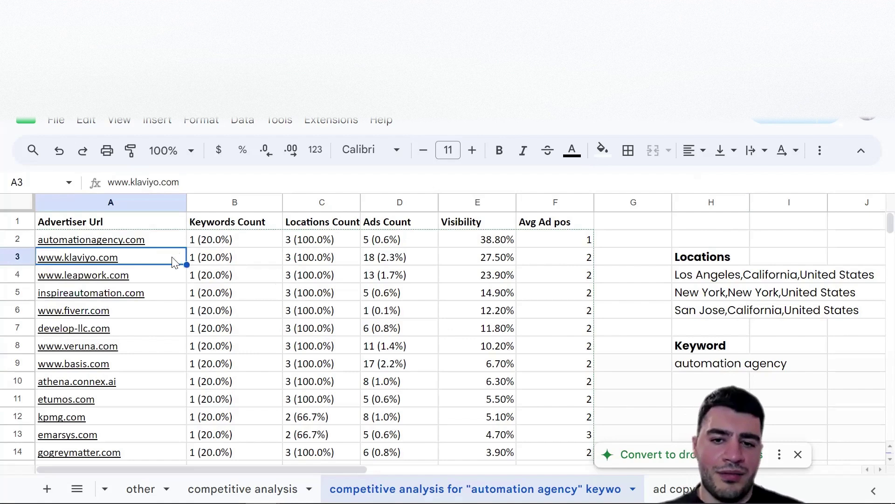
mouse_move(172, 268)
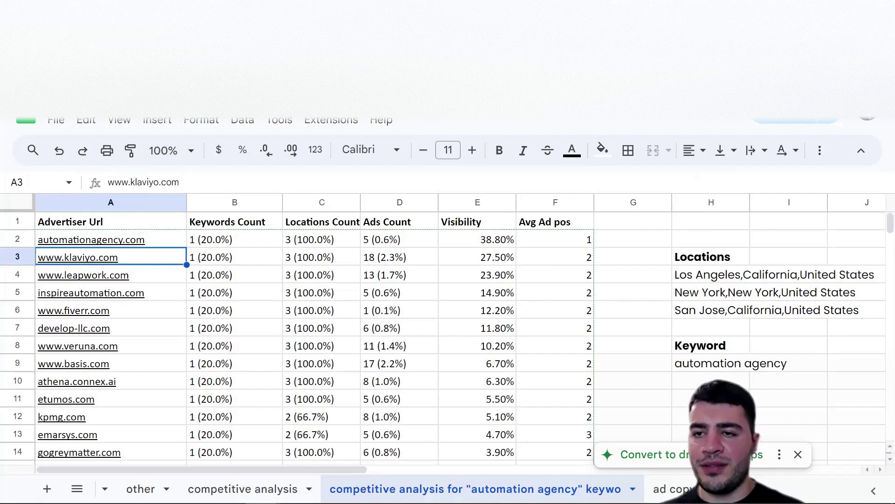
Search Google for the keyword "automation agency" from H9 in a new browser tab and view the sponsored results
triple_click(740, 363)
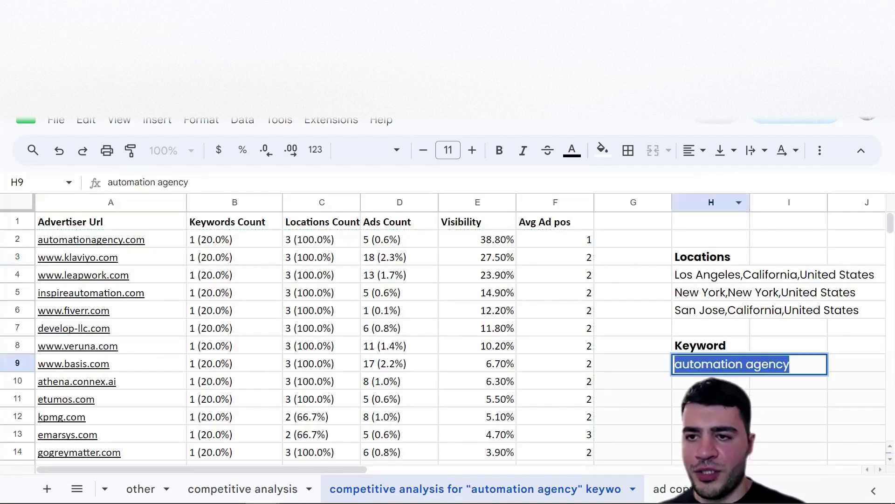
key("ctrl+t")
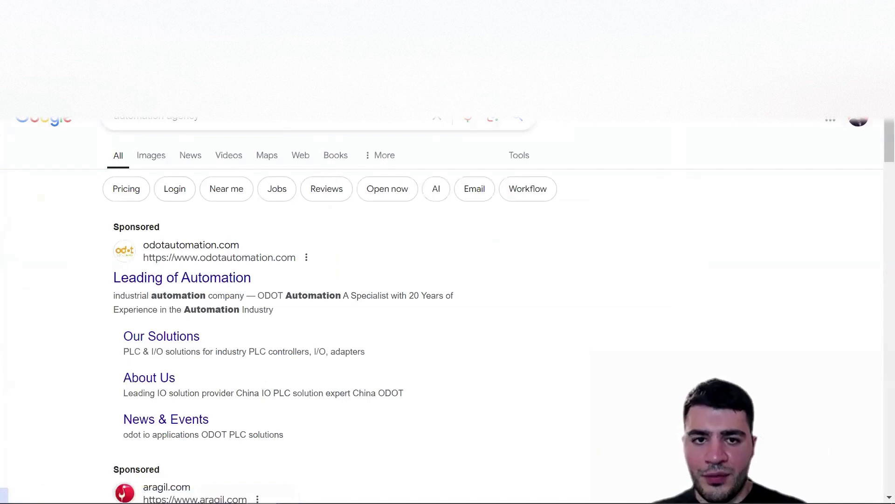
scroll(100, 228, "down", 2)
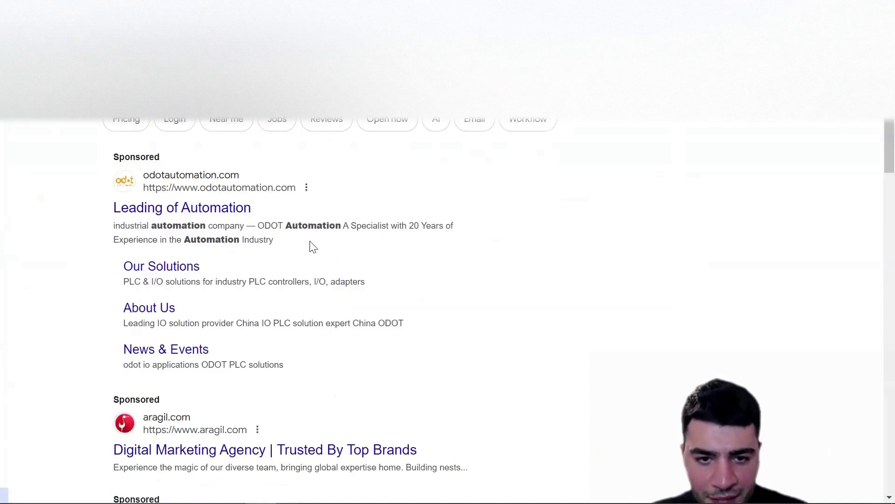
Examine the sponsored search ads from odotautomation.com, aragil.com and Roman.ua, down to the organic Automation Agency listing
left_click_drag(322, 167, 316, 373)
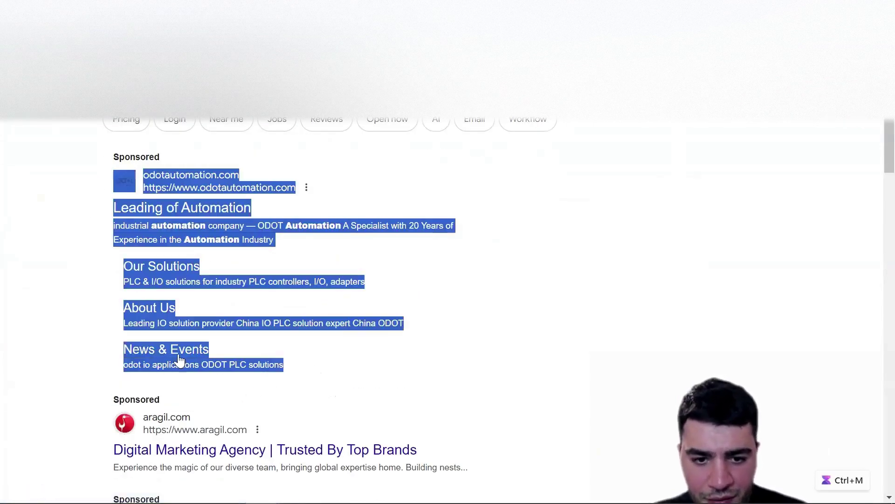
scroll(71, 298, "down", 3)
left_click_drag(112, 270, 480, 331)
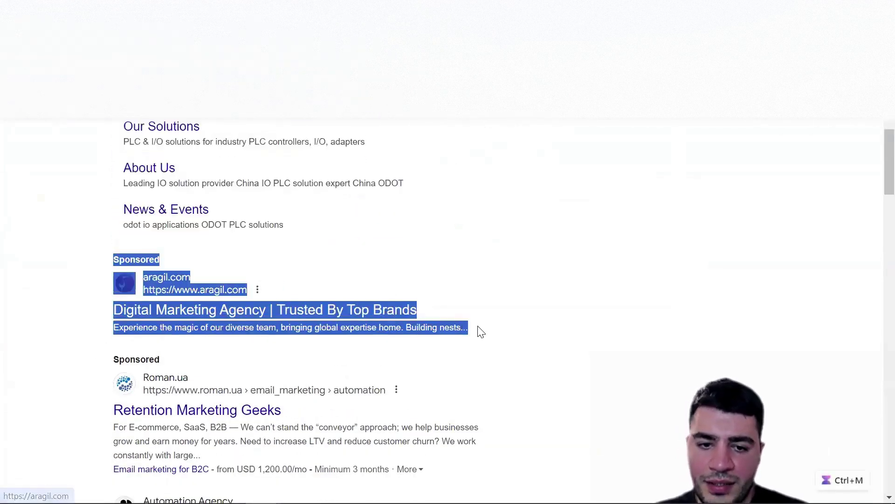
scroll(146, 334, "down", 3)
left_click_drag(90, 260, 470, 336)
scroll(236, 342, "down", 2)
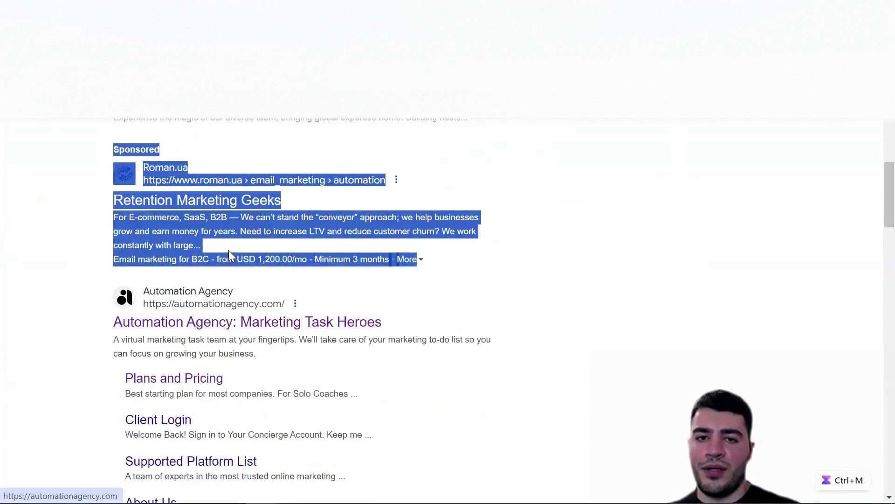
left_click(189, 242)
scroll(176, 246, "up", 8)
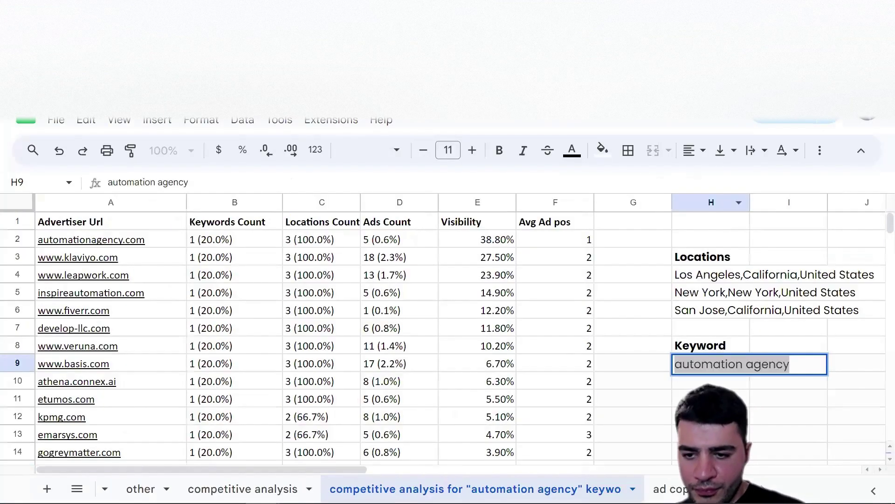
Return to the spreadsheet, open the ad copy sheet and view the first ad title in B2
key("ctrl+a")
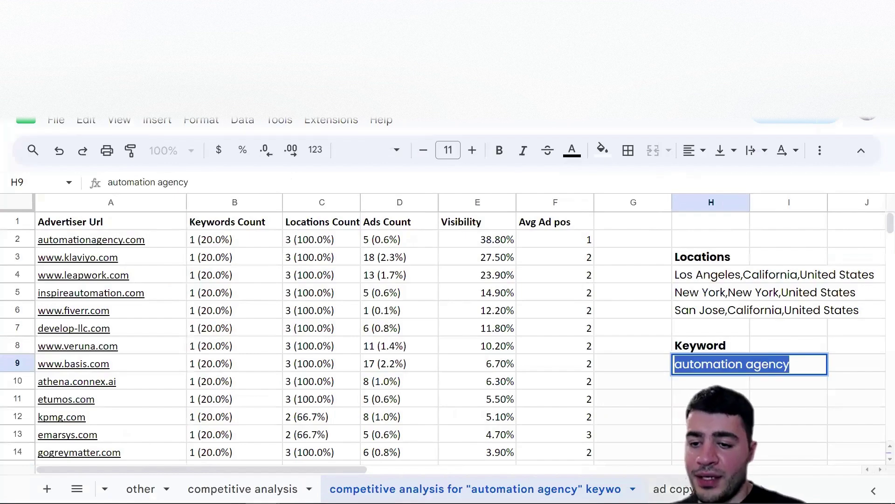
left_click(672, 489)
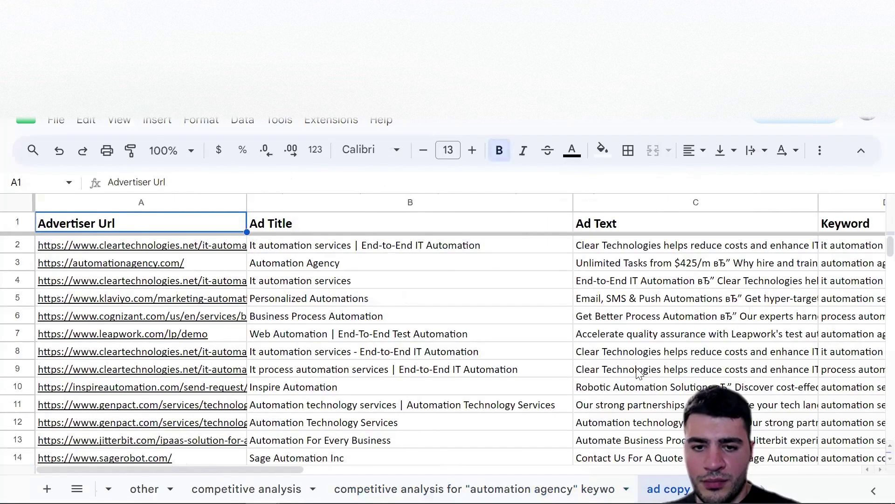
left_click(359, 246)
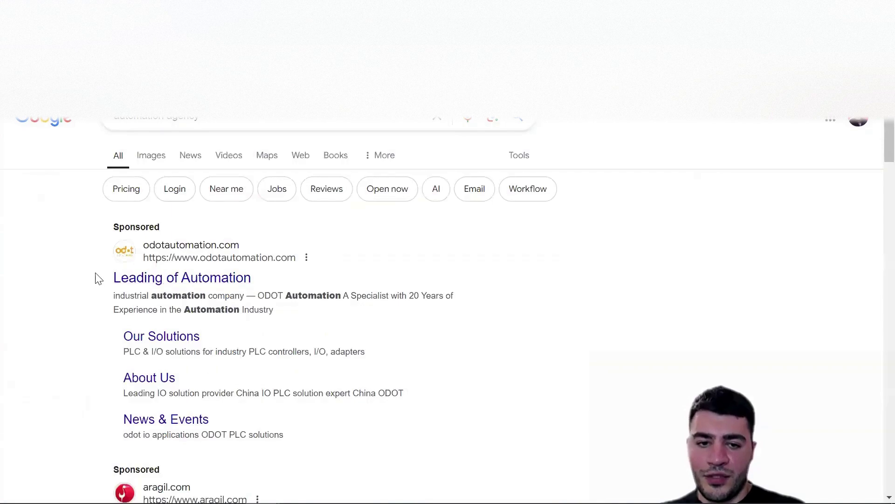
Switch to the Google results and examine the headline and description of the odotautomation.com ad, plus the listings below
left_click_drag(94, 276, 264, 278)
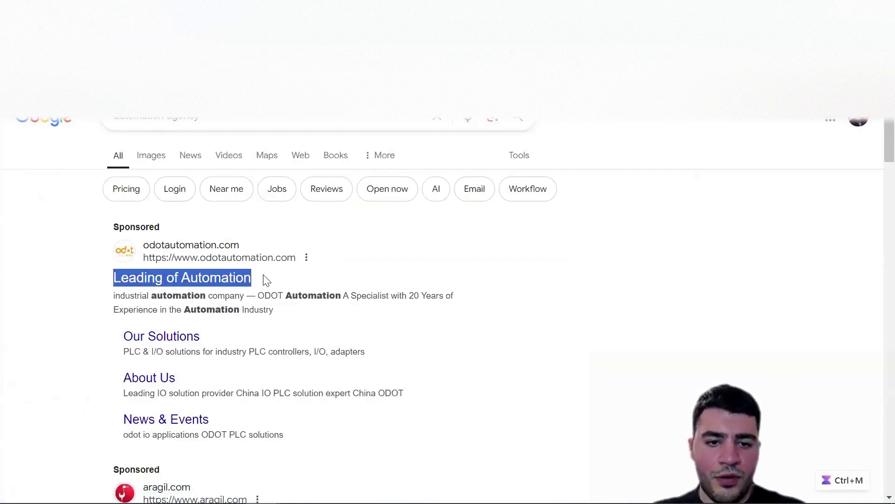
left_click_drag(114, 296, 337, 297)
scroll(310, 340, "down", 7)
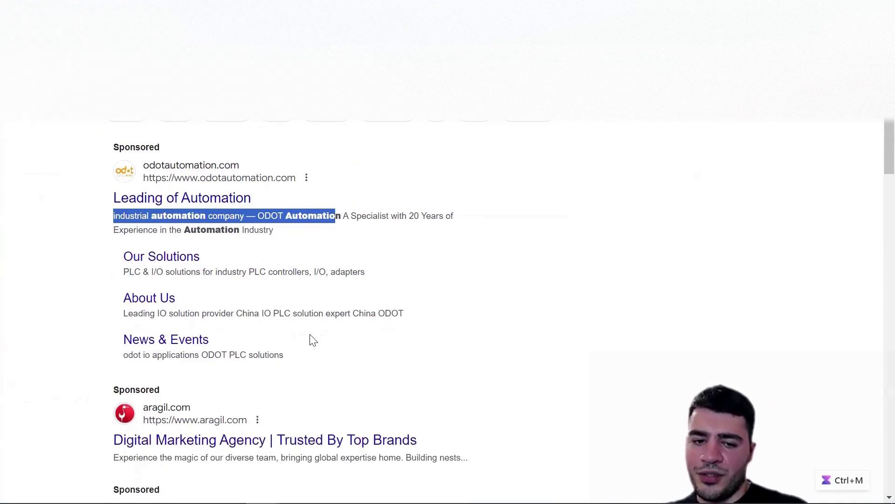
scroll(208, 352, "down", 4)
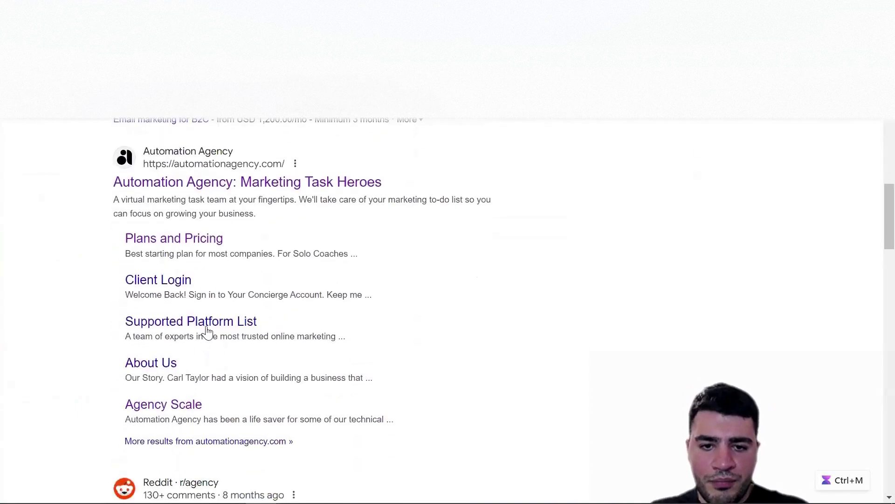
scroll(244, 262, "up", 12)
Return to the ad copy sheet and examine the advertiser URL, ad title and full ad text in A2:C2
key("ctrl+Tab")
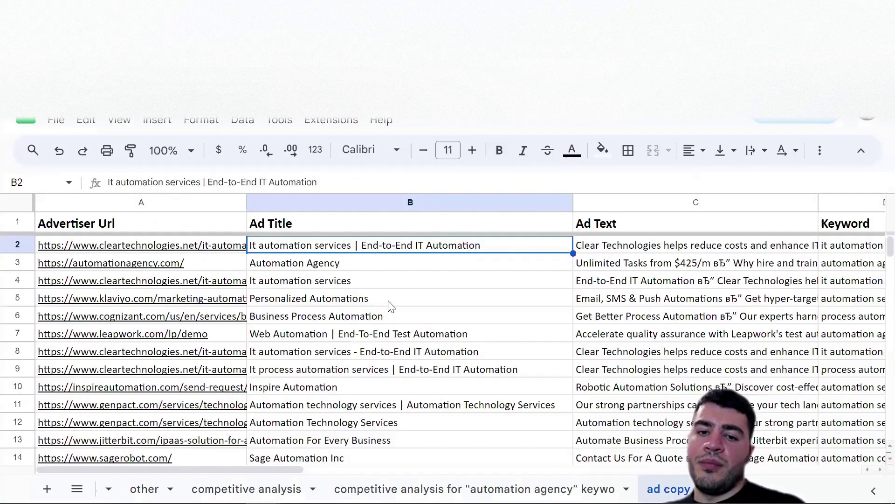
left_click(366, 262)
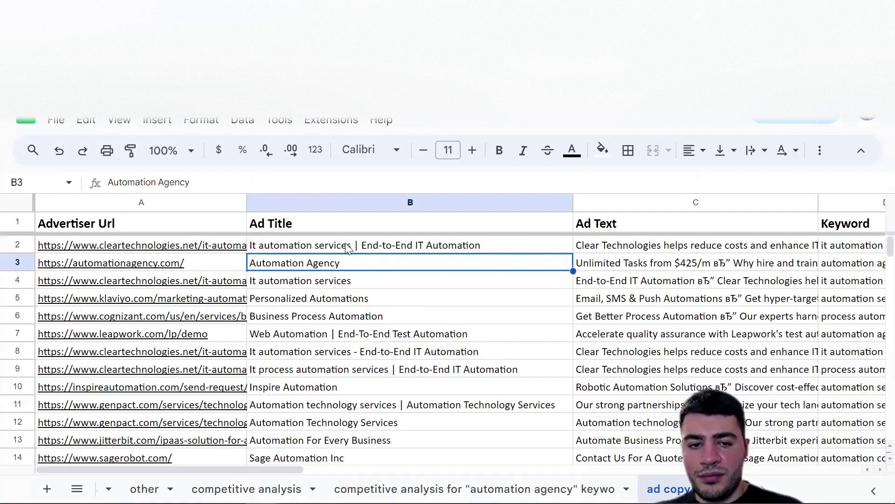
left_click(178, 245)
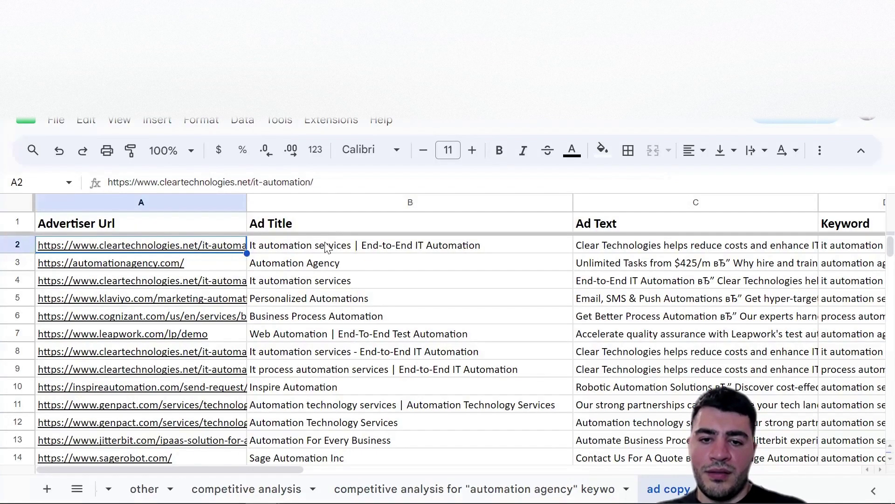
left_click(326, 247)
left_click(615, 246)
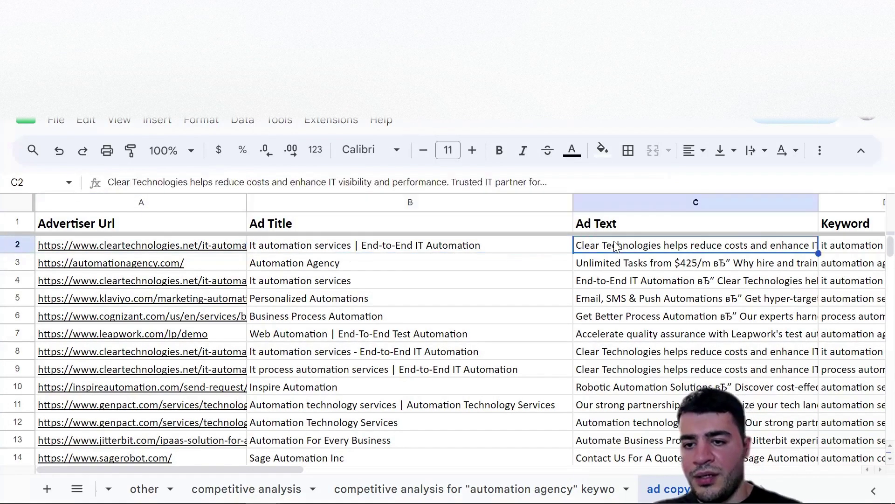
triple_click(251, 182)
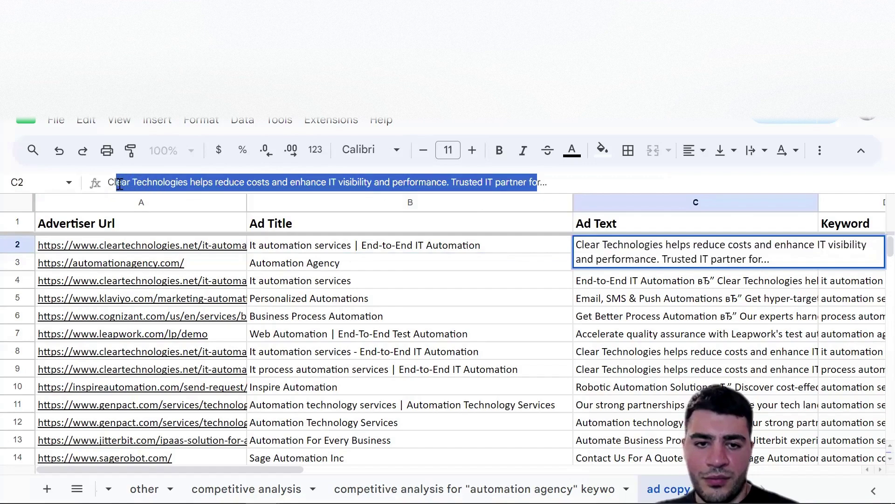
left_click(700, 256)
left_click(626, 282)
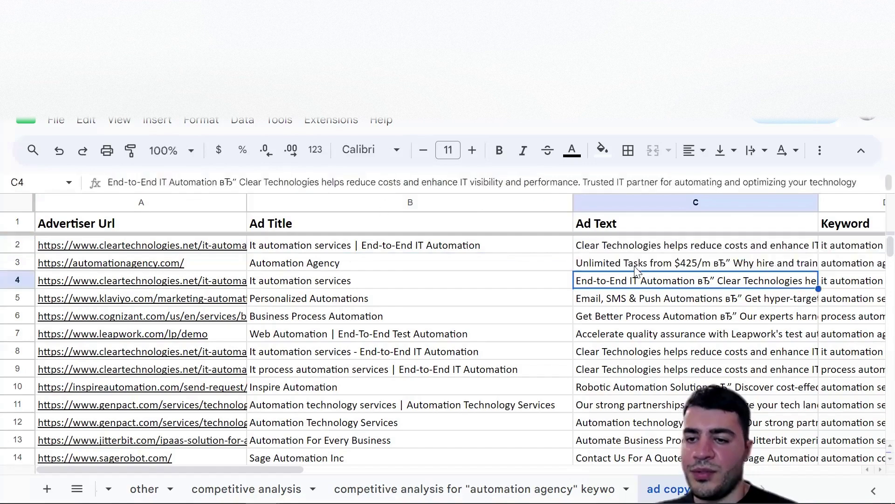
Examine the keyword in D2 alongside the ad copy in B2:C2 and the visibility figure in E2
left_click(647, 248)
scroll(647, 248, "right", 3)
scroll(647, 248, "right", 3)
left_click(648, 248)
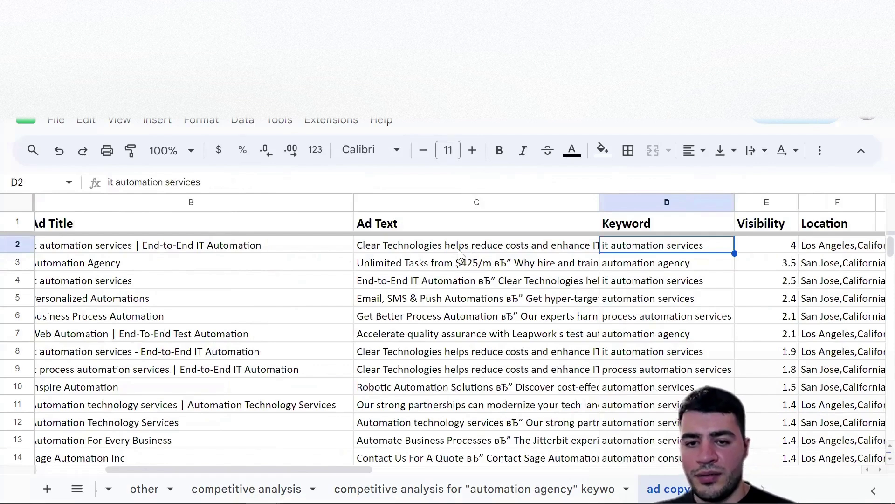
left_click_drag(459, 252, 79, 248)
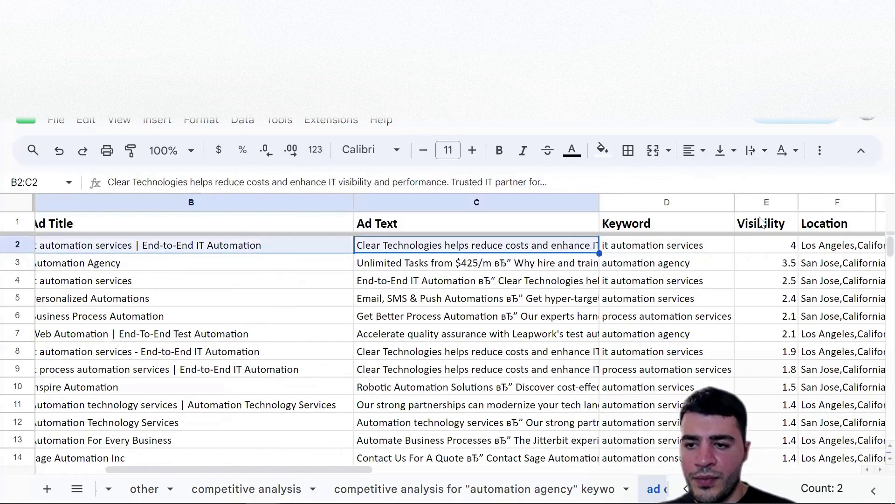
left_click(766, 242)
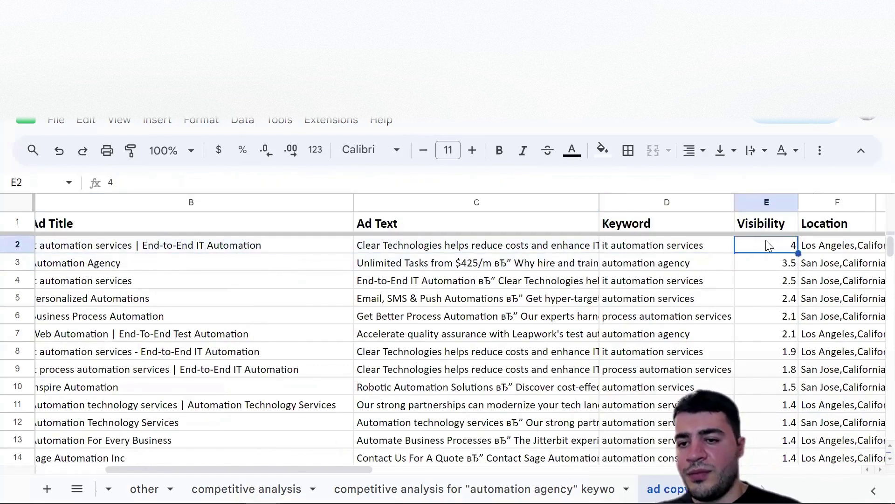
Check the location in F2 and revisit the keyword in D2 for the first ad
left_click(826, 244)
key("shift+Right")
key("shift+Right")
key("shift+Right")
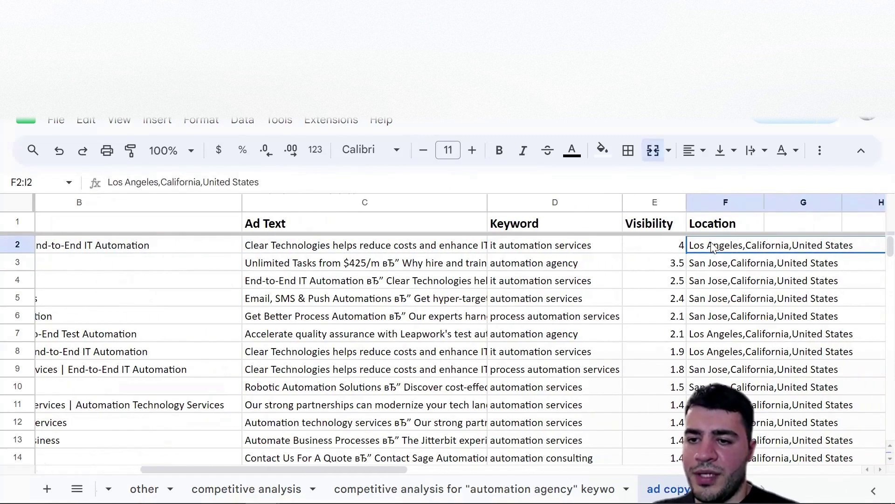
left_click(553, 248)
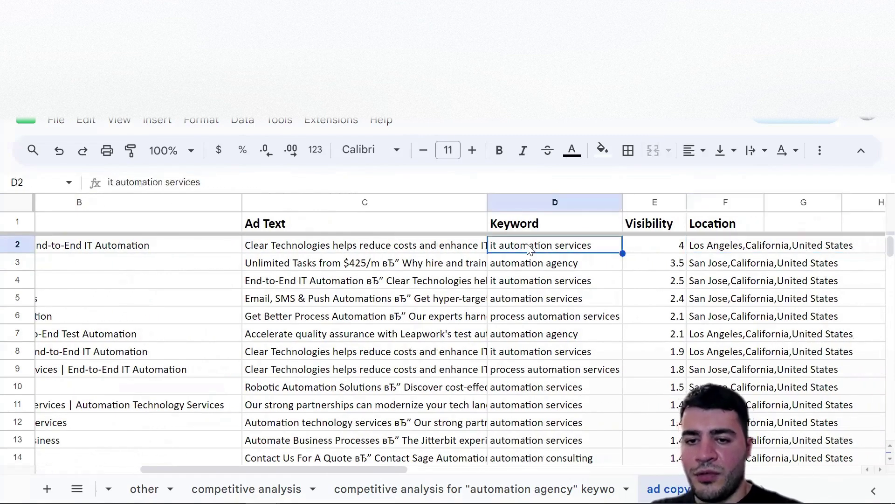
Review the first ad's advertiser URL in A2 together with its title and text in B2:C2
scroll(514, 250, "left", 1)
scroll(513, 249, "left", 5)
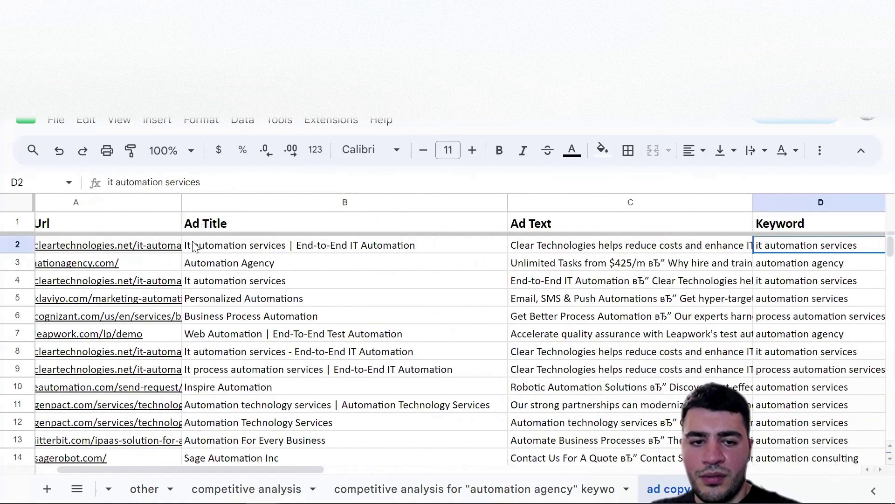
left_click(157, 248)
left_click_drag(373, 246, 607, 239)
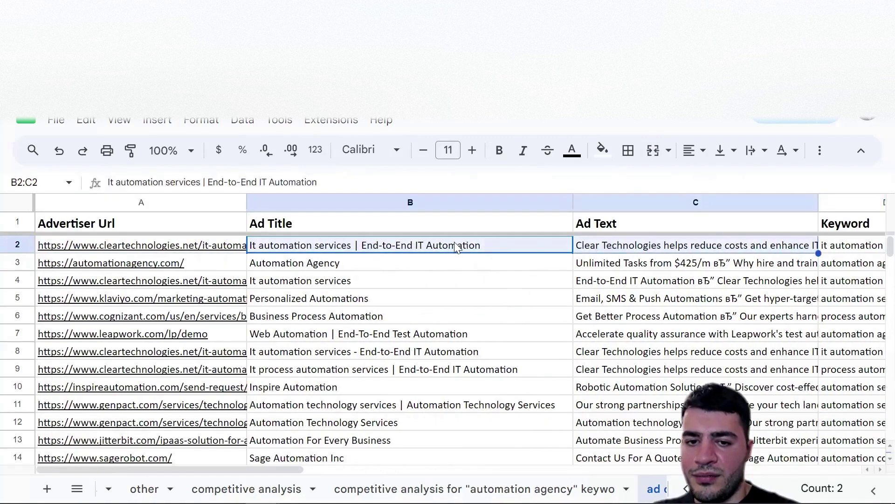
left_click(321, 246)
Read through the competitors' ad titles in column B from Personalized Automations in B5 to around row 60
left_click(326, 298)
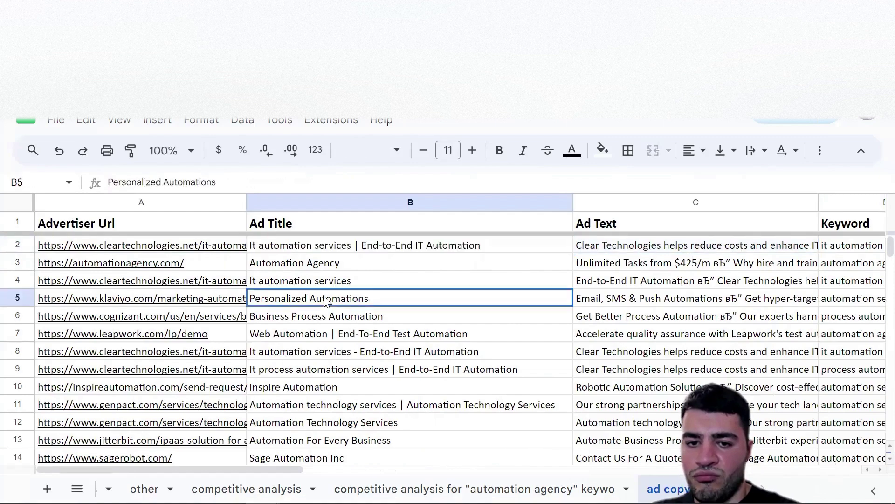
double_click(326, 299)
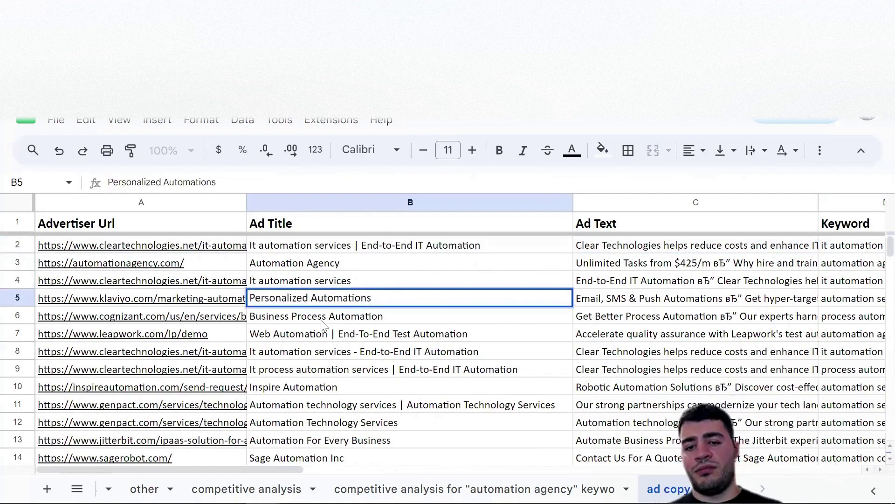
left_click(337, 327)
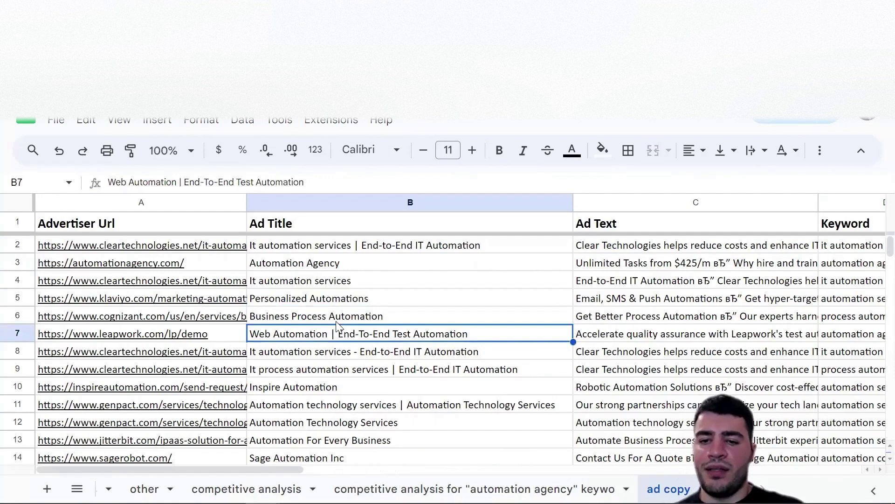
scroll(337, 326, "down", 2)
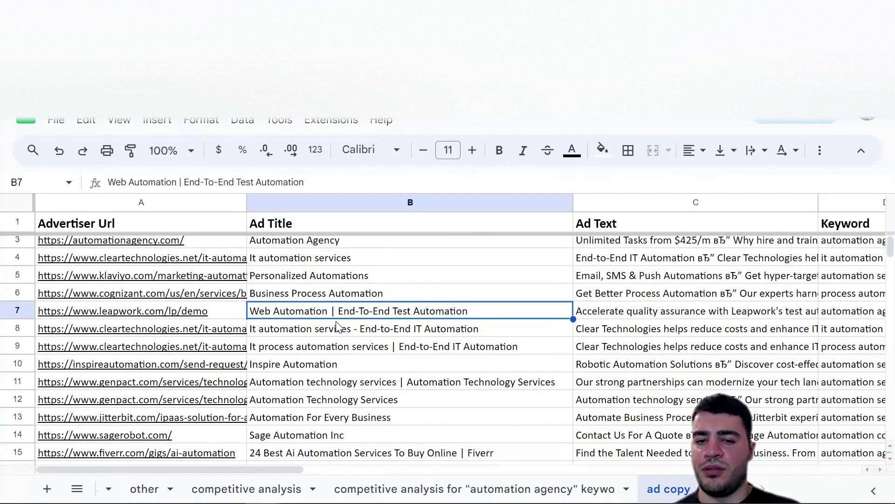
left_click(337, 325)
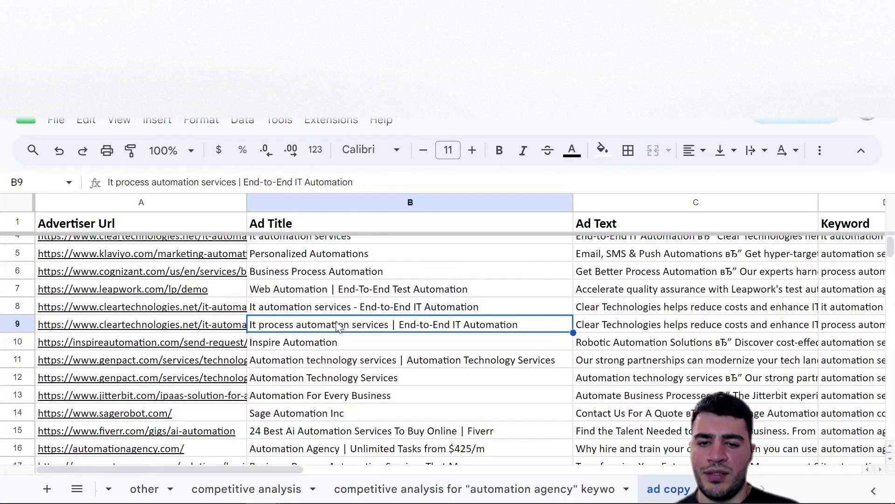
scroll(338, 325, "down", 8)
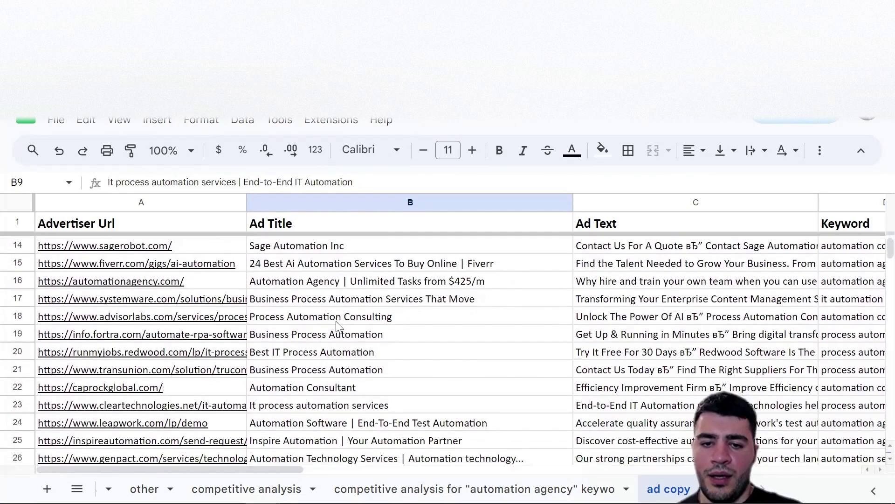
scroll(340, 327, "down", 3)
scroll(339, 327, "down", 6)
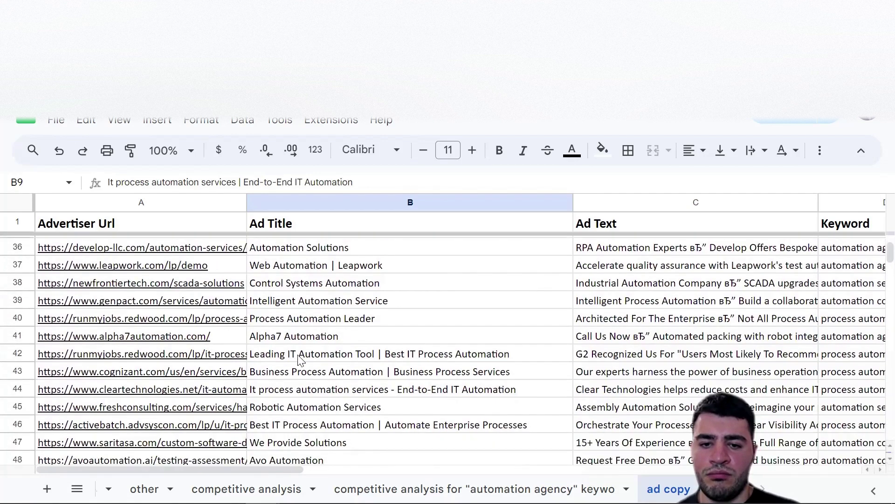
left_click(441, 351)
left_click(442, 287)
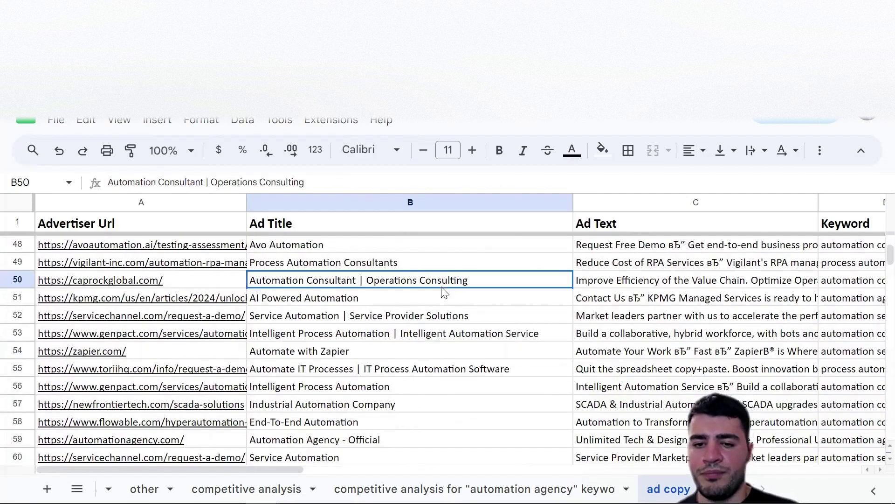
scroll(442, 287, "up", 10)
scroll(444, 293, "up", 5)
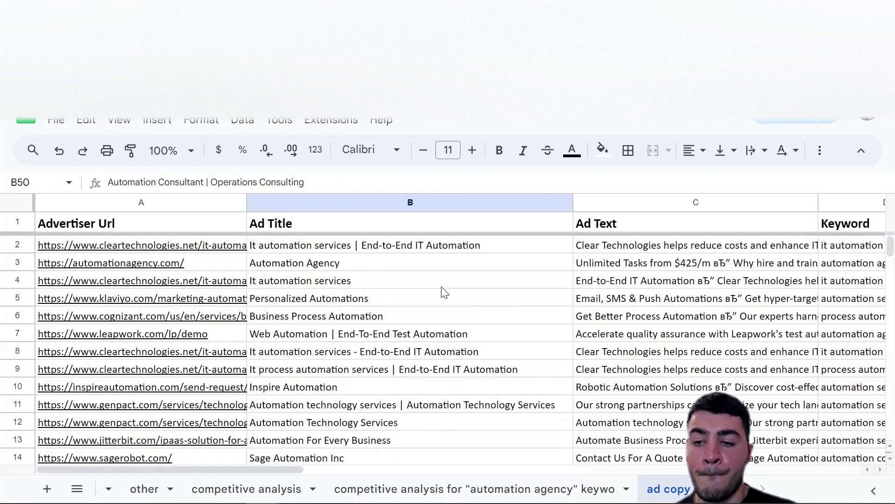
Return to the Google results and examine the "Leading of Automation" headline of the odotautomation.com ad
mouse_move(92, 387)
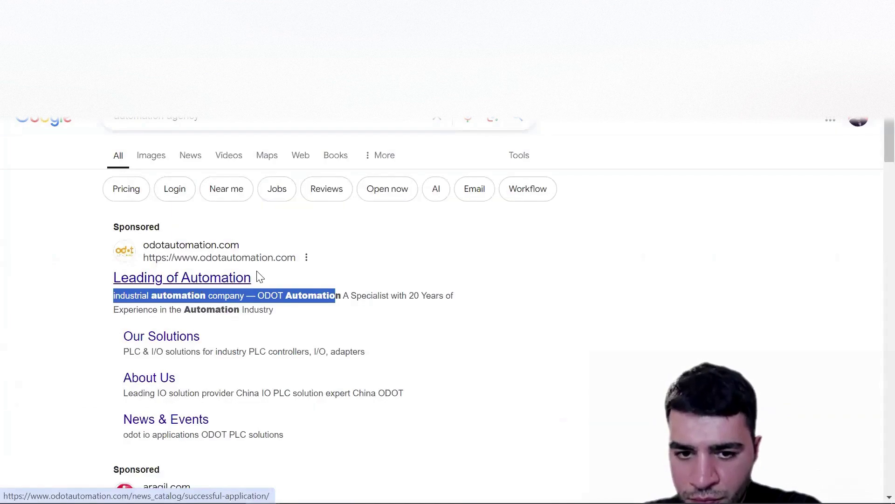
left_click_drag(107, 275, 258, 278)
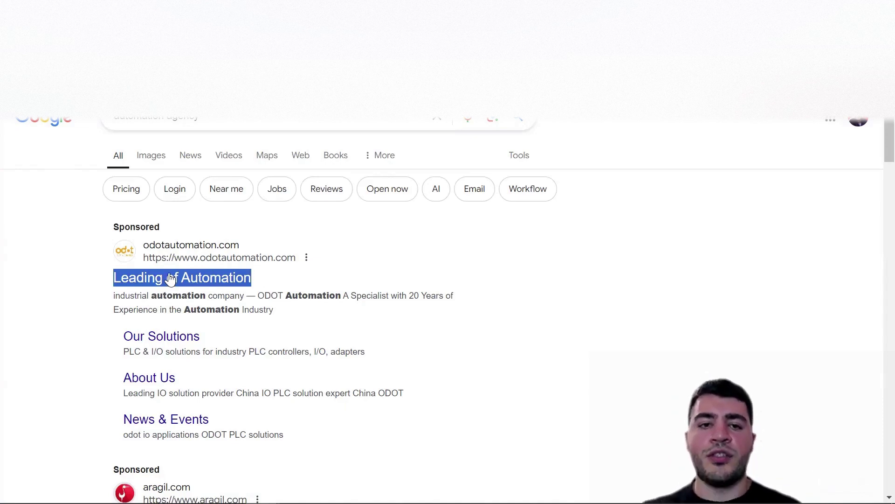
left_click(74, 286)
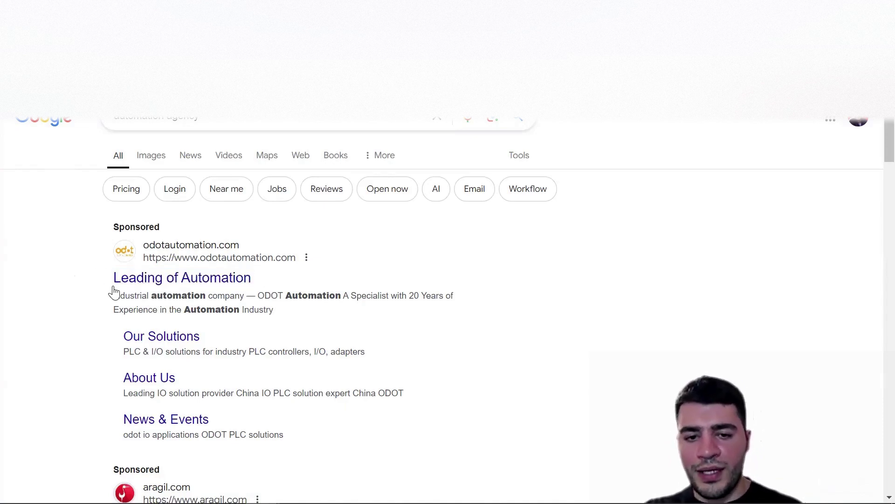
Compare the odotautomation.com ad's description with the organic title "Automation Agency: Marketing Task Heroes" on automationagency.com
left_click_drag(113, 296, 247, 297)
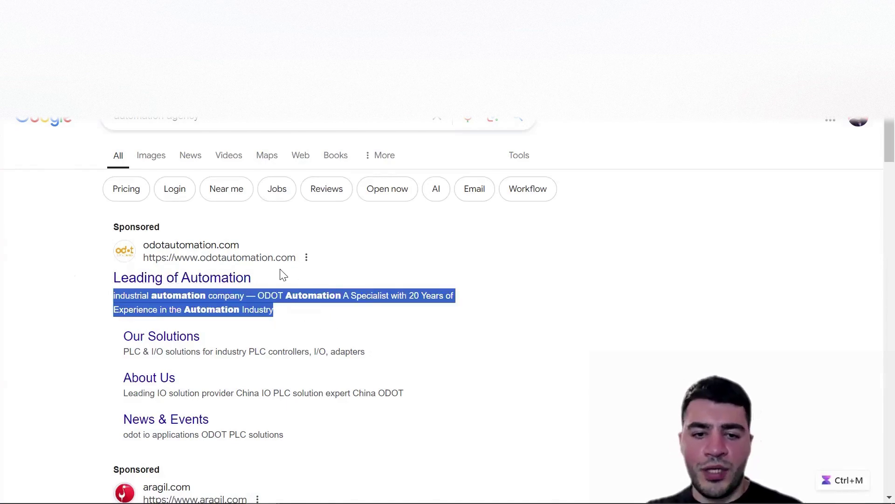
left_click_drag(274, 278, 389, 250)
scroll(160, 326, "down", 10)
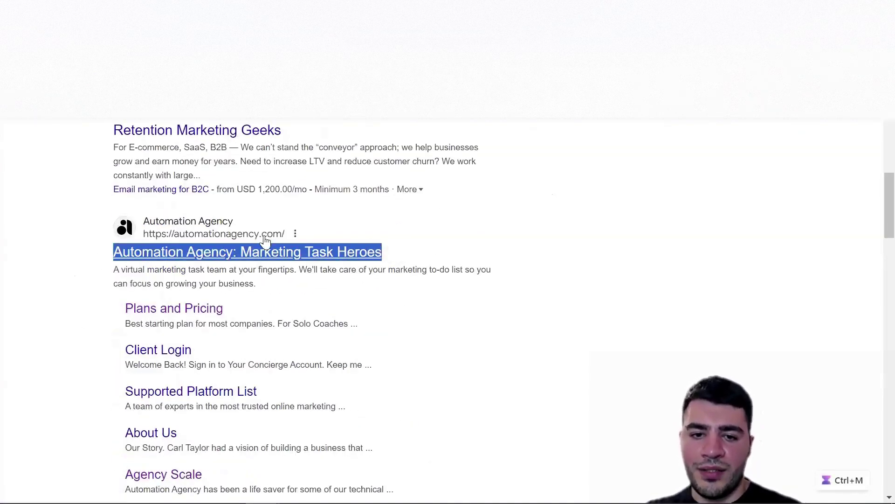
left_click(82, 252)
left_click_drag(114, 254, 386, 256)
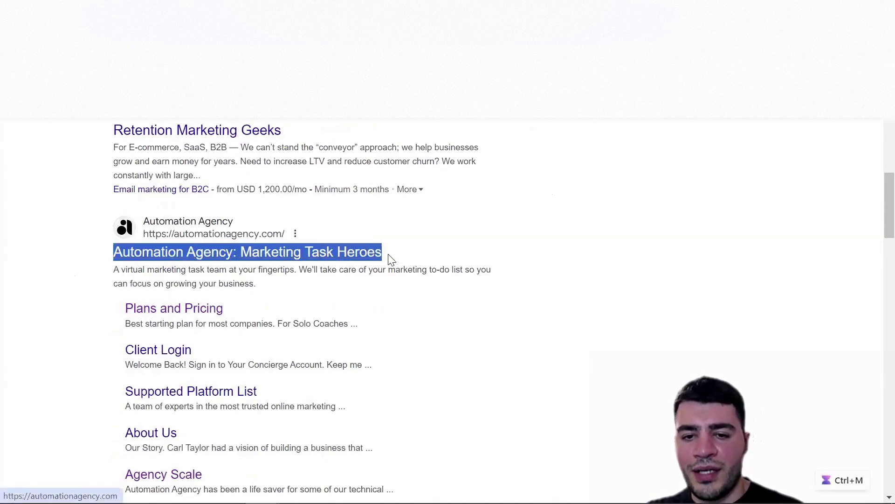
left_click(530, 239)
scroll(343, 277, "up", 10)
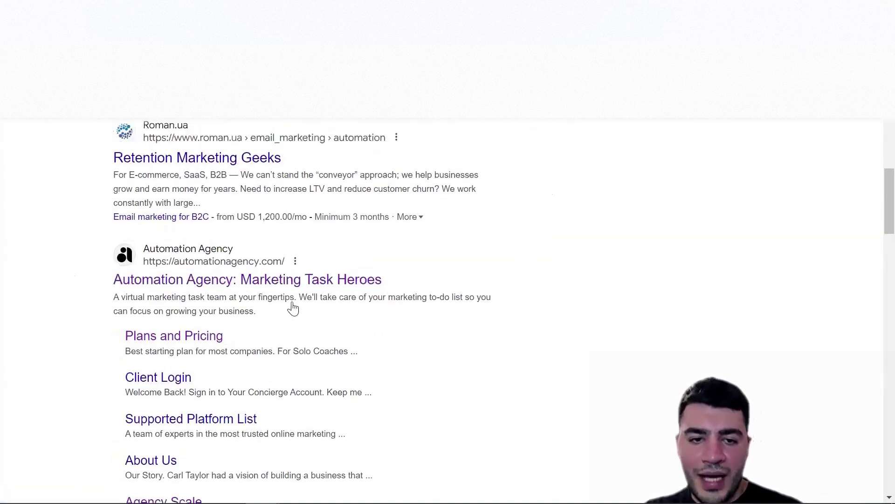
Reread the "Leading of Automation" headline and its description, checking them against the organic results further down the page
left_click_drag(113, 278, 272, 279)
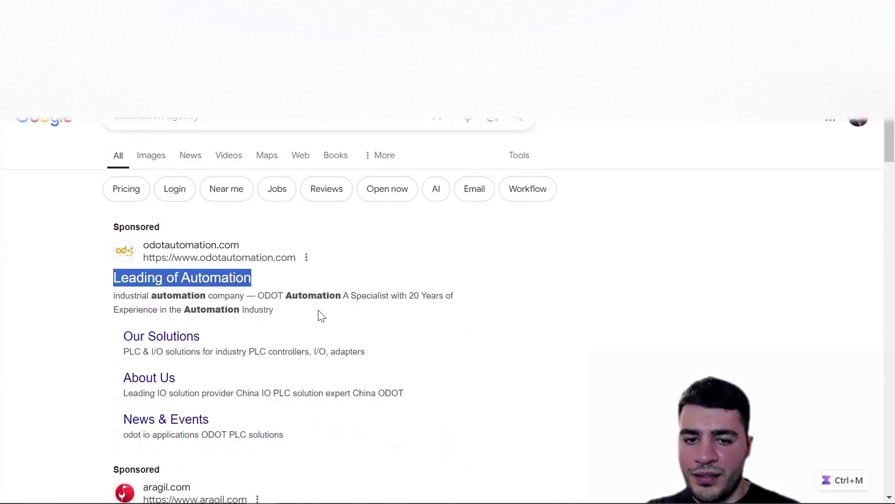
left_click_drag(321, 315, 111, 297)
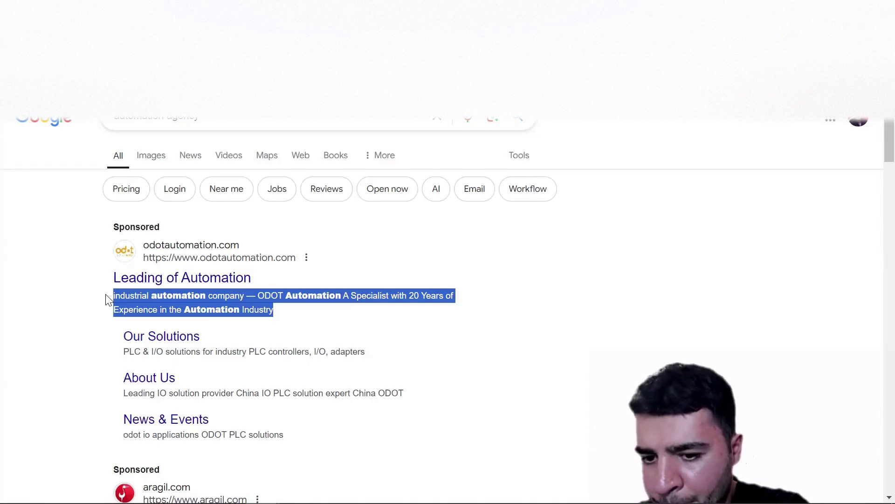
scroll(107, 301, "down", 12)
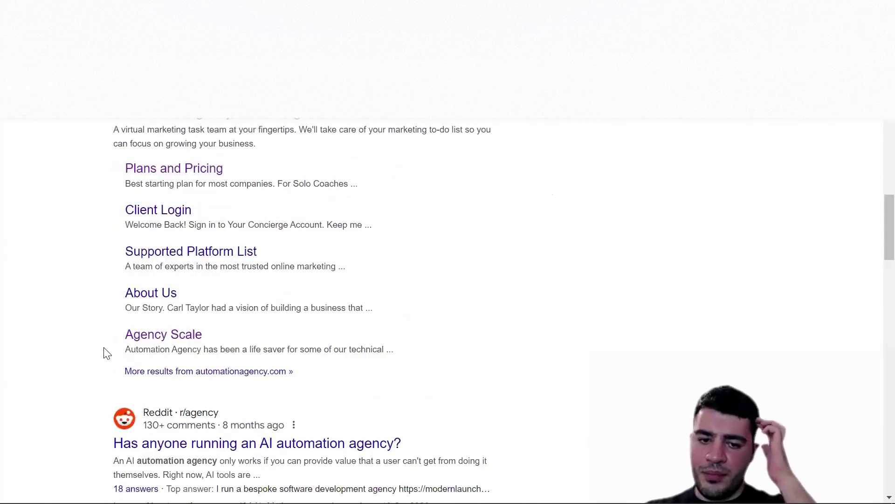
scroll(106, 353, "up", 3)
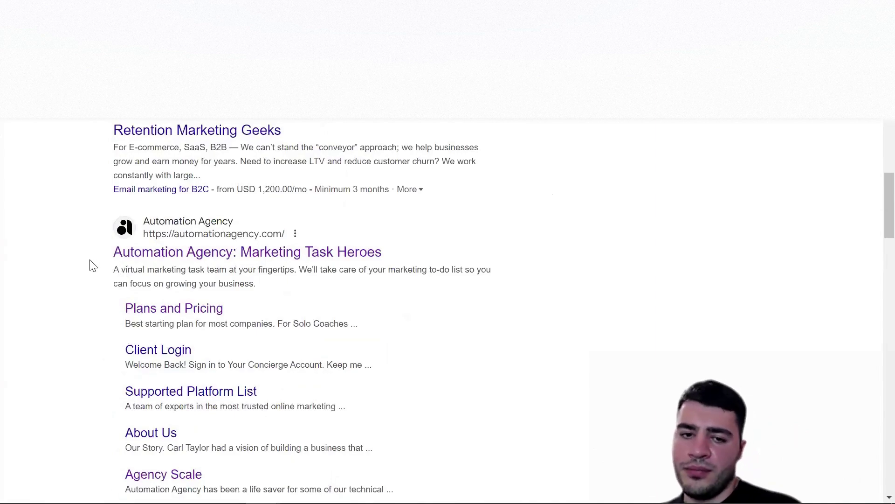
scroll(66, 378, "up", 10)
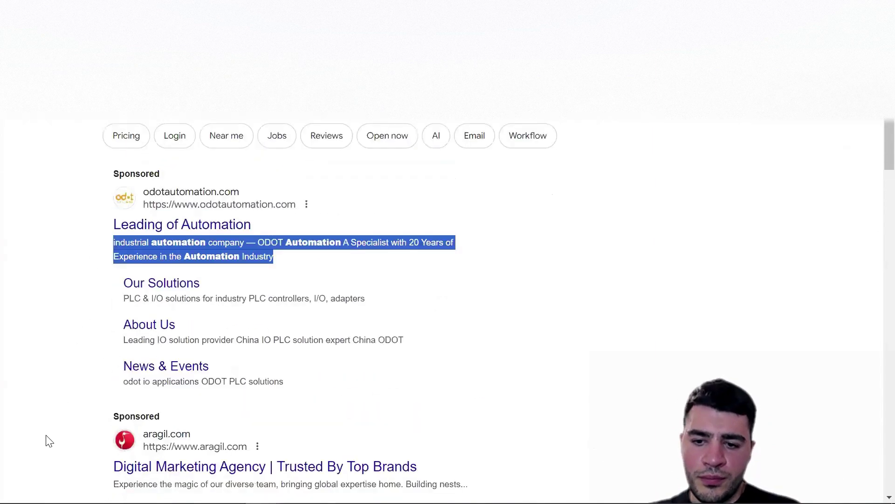
scroll(52, 434, "up", 1)
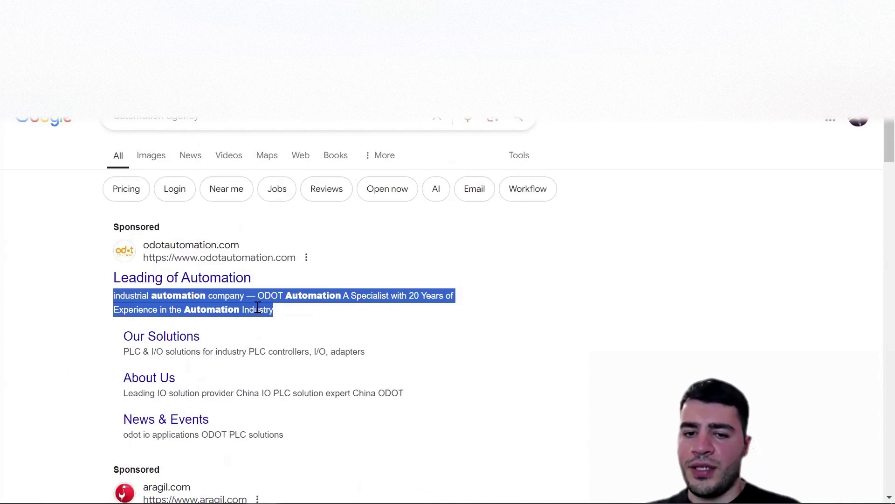
Examine the ODOT ad's headline and description together with its "Sponsored" label
key("ctrl+m")
left_click_drag(90, 278, 276, 313)
left_click(186, 310)
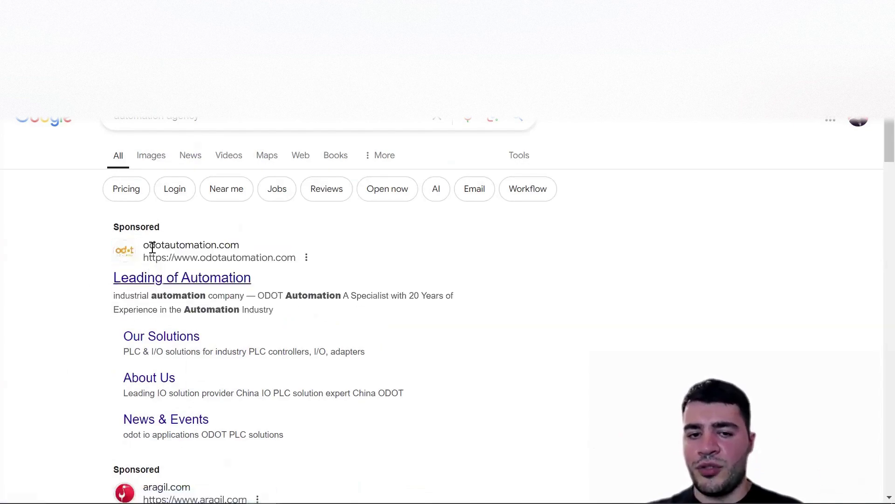
key("ctrl+m")
double_click(152, 226)
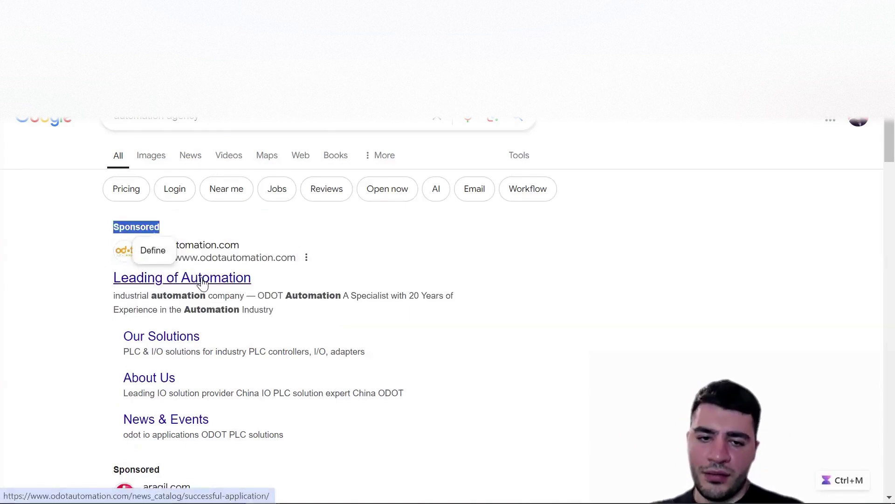
Open the ODOT ad's landing page through its "Leading of Automation" headline and look through the News article list
left_click(202, 280)
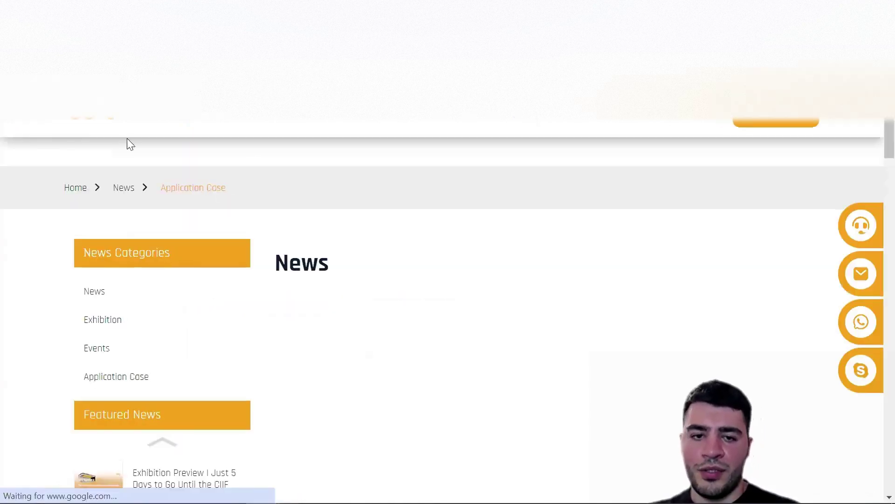
scroll(296, 244, "down", 4)
scroll(296, 244, "up", 3)
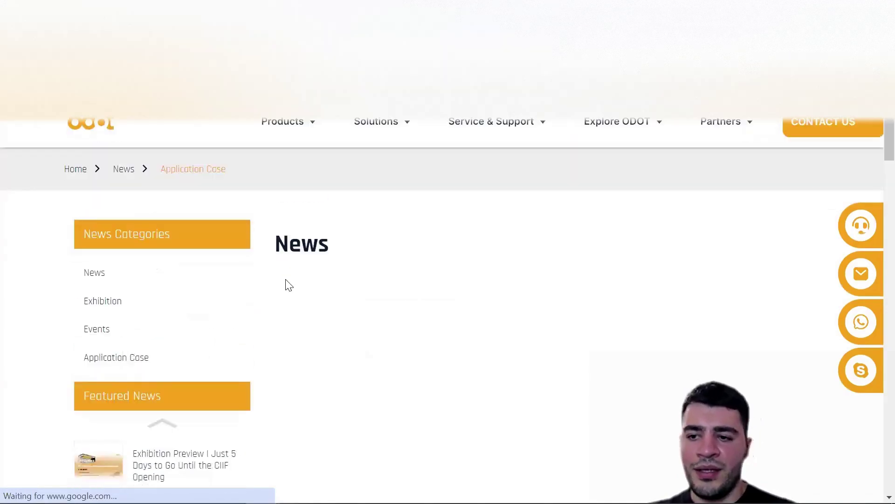
scroll(508, 249, "down", 3)
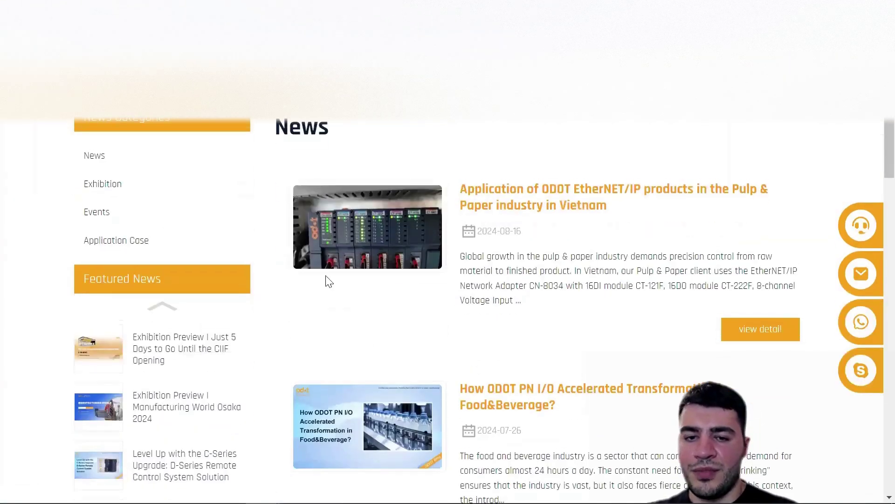
scroll(292, 244, "up", 3)
scroll(289, 254, "down", 6)
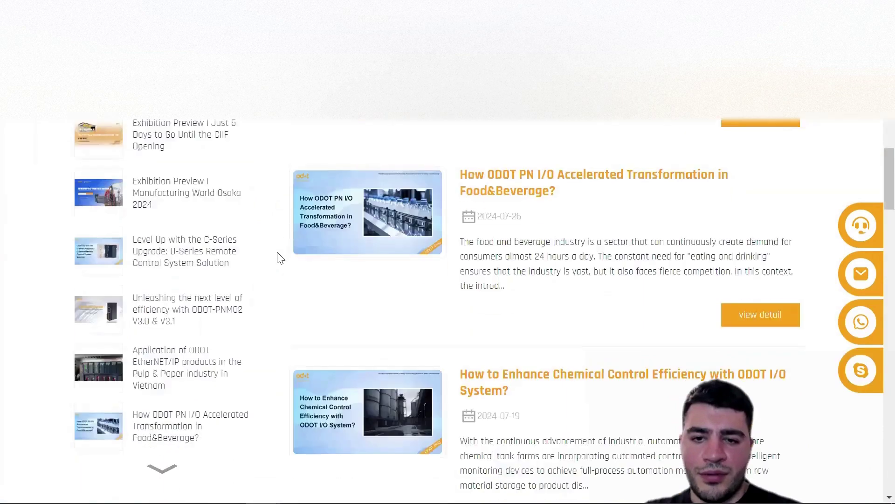
scroll(280, 258, "down", 10)
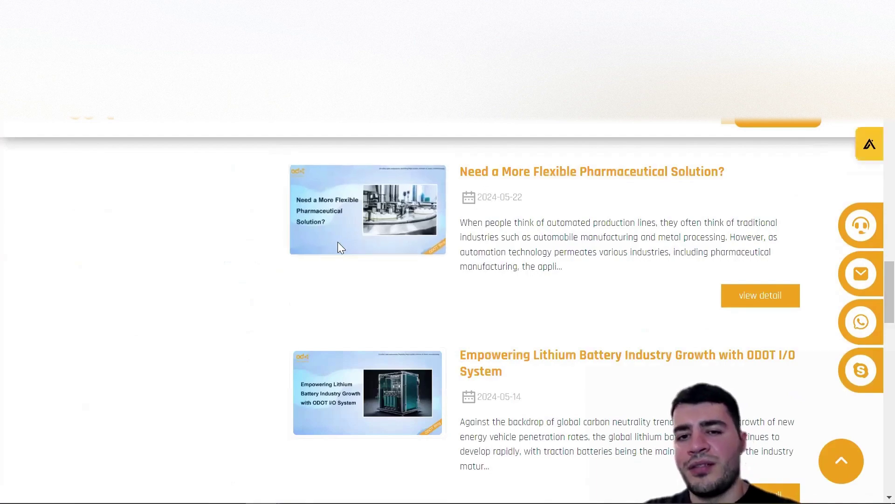
scroll(334, 250, "up", 6)
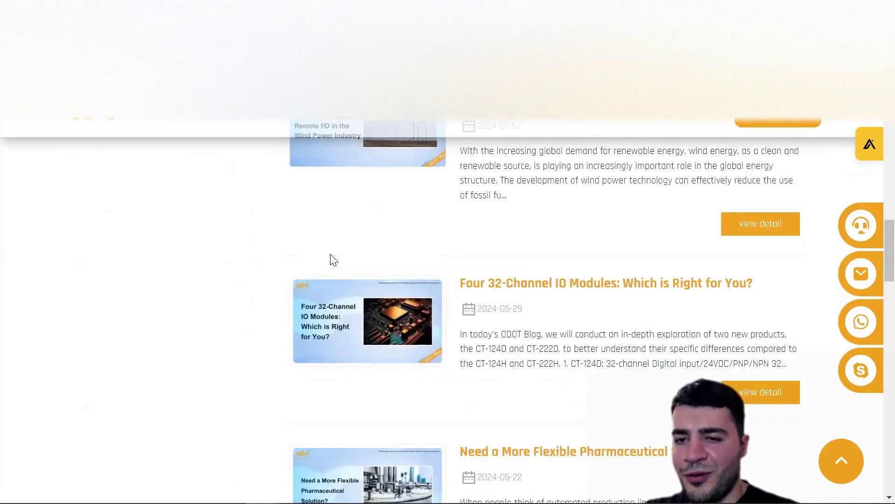
scroll(334, 260, "up", 7)
scroll(331, 254, "up", 10)
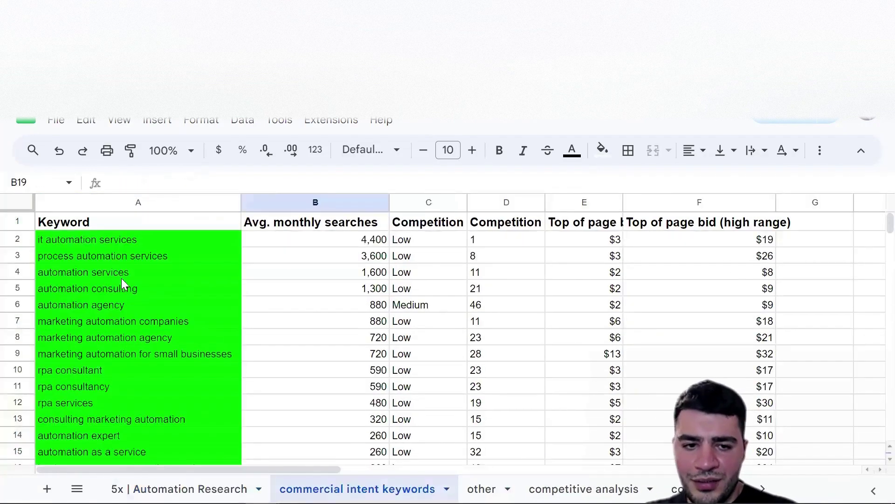
Copy the keyword "it automation services" from A2 of the commercial intent keywords sheet and search Google for it
scroll(151, 317, "down", 2)
scroll(139, 290, "up", 2)
triple_click(124, 240)
key("ctrl+c")
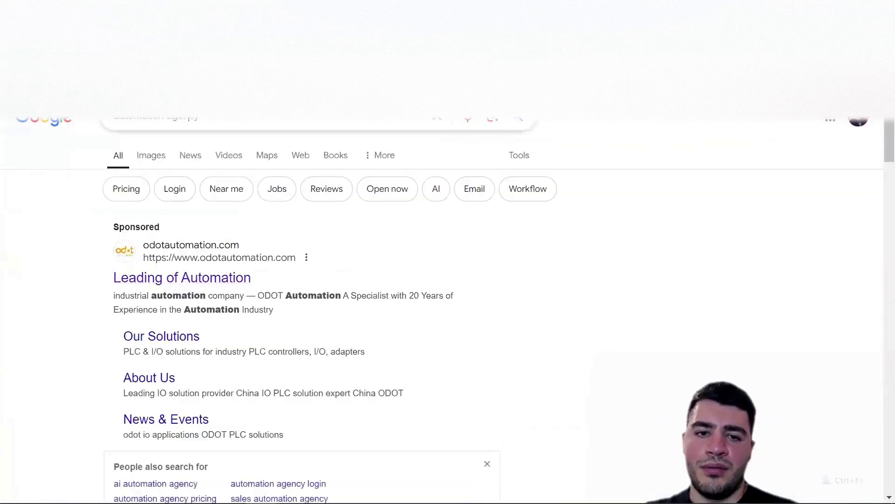
triple_click(158, 117)
key("ctrl+v")
key("Return")
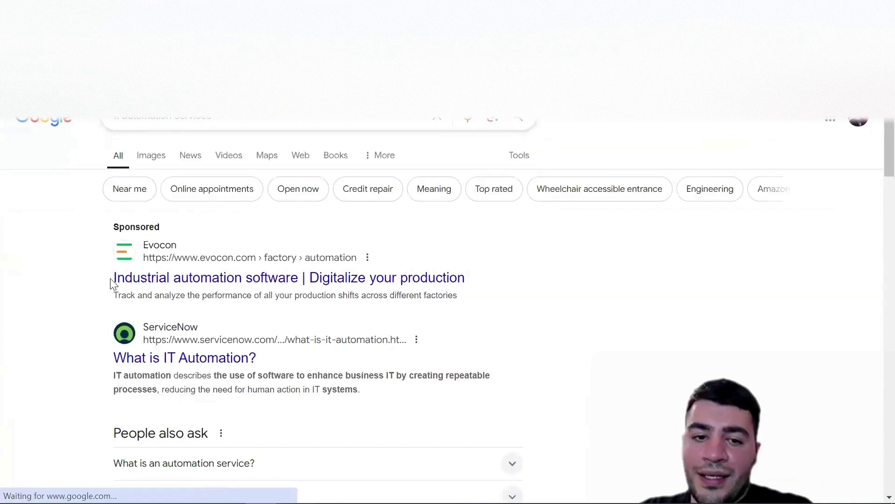
Compare the Evocon ad headline "Industrial automation software | Digitalize your production" with the search query "it automation services"
left_click_drag(112, 278, 300, 285)
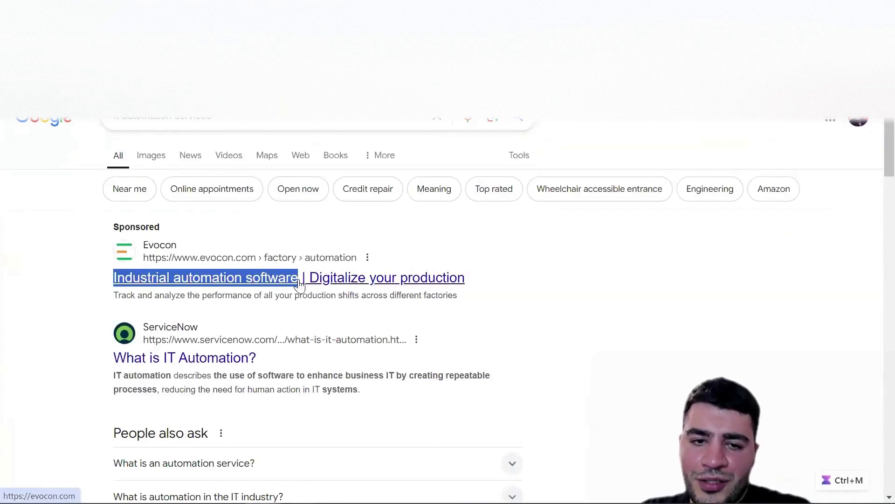
left_click(118, 154)
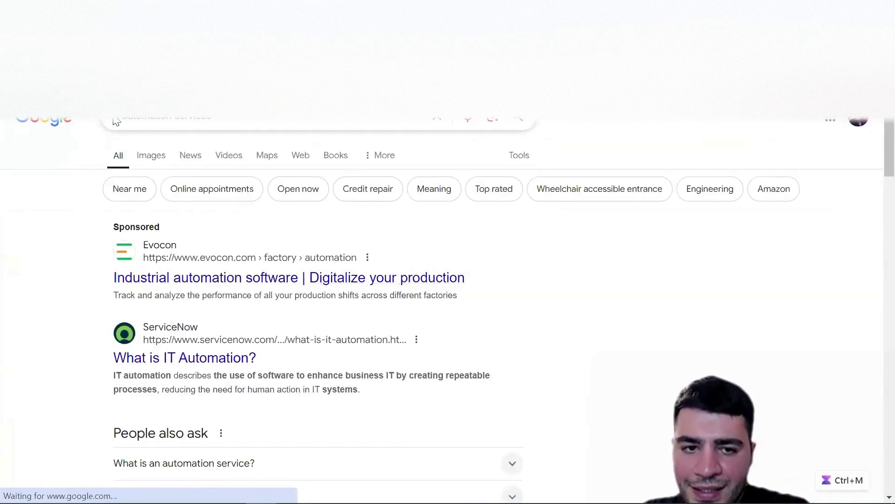
left_click(147, 121)
left_click(30, 306)
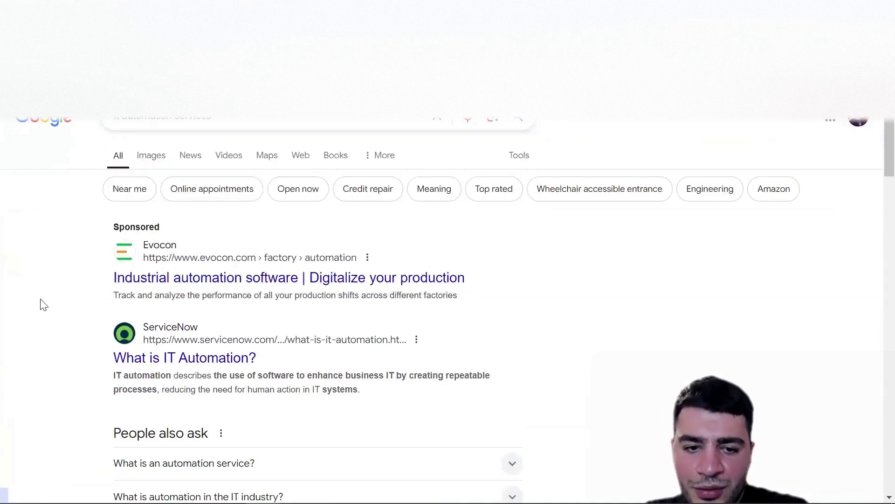
left_click_drag(105, 280, 447, 269)
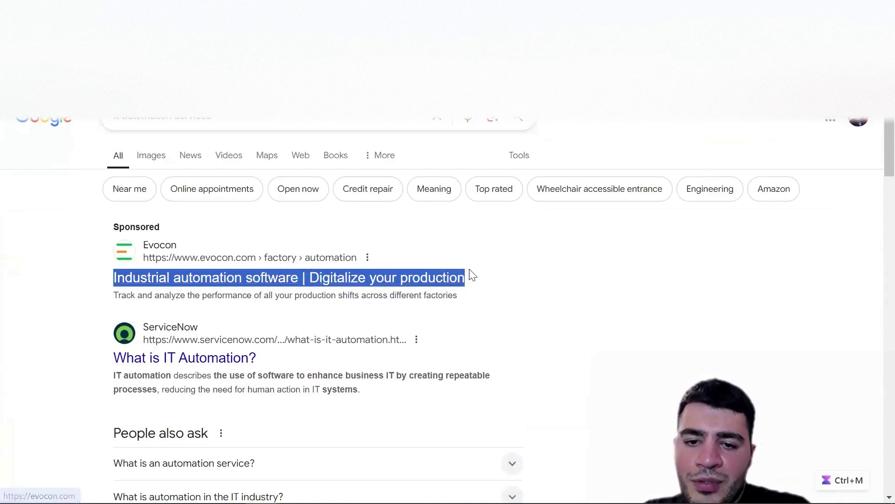
left_click_drag(223, 117, 108, 119)
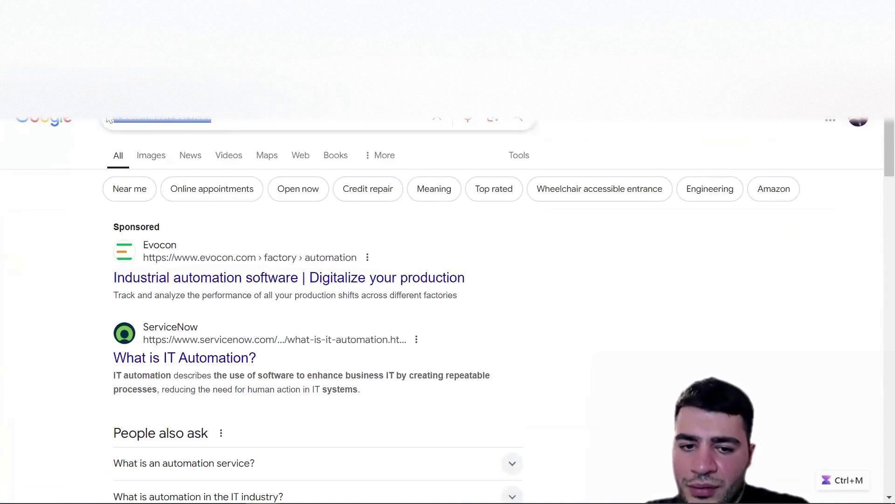
left_click(146, 119)
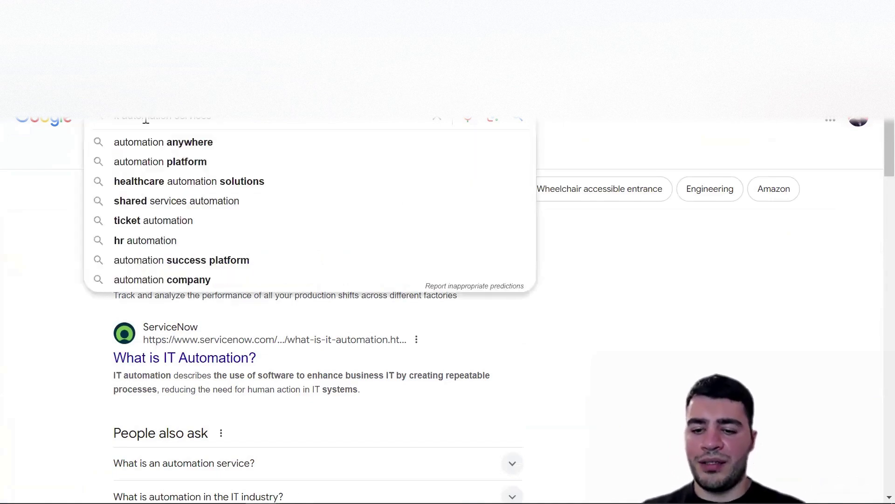
triple_click(146, 120)
left_click(78, 217)
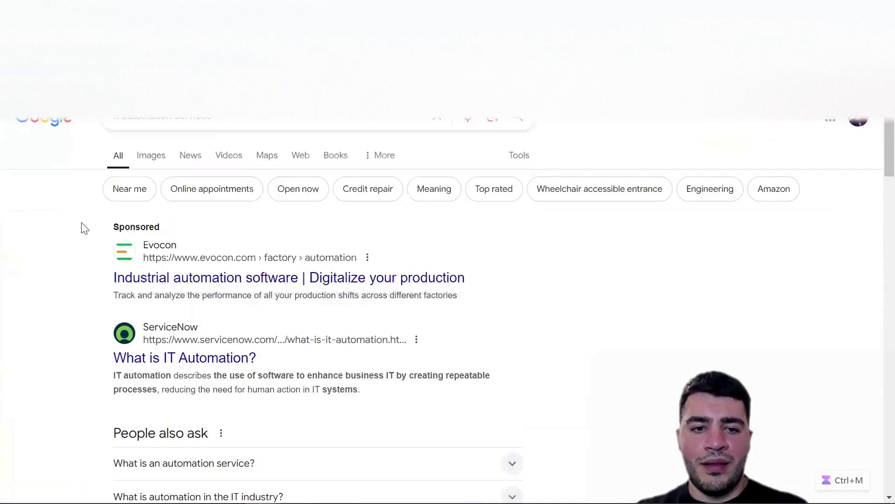
left_click_drag(106, 279, 475, 279)
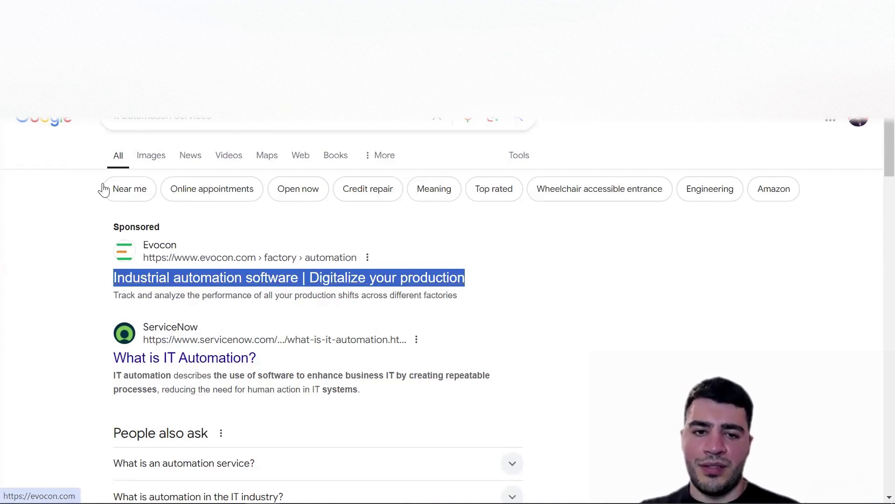
Examine the organic titles from Automation Anywhere and Buchanan Technologies for how closely they match the query
scroll(117, 224, "down", 13)
scroll(124, 233, "up", 2)
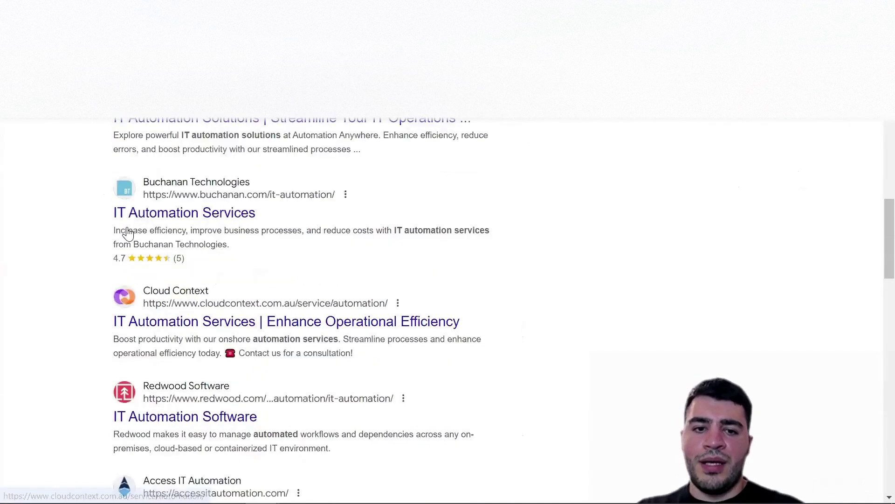
key("ctrl+m")
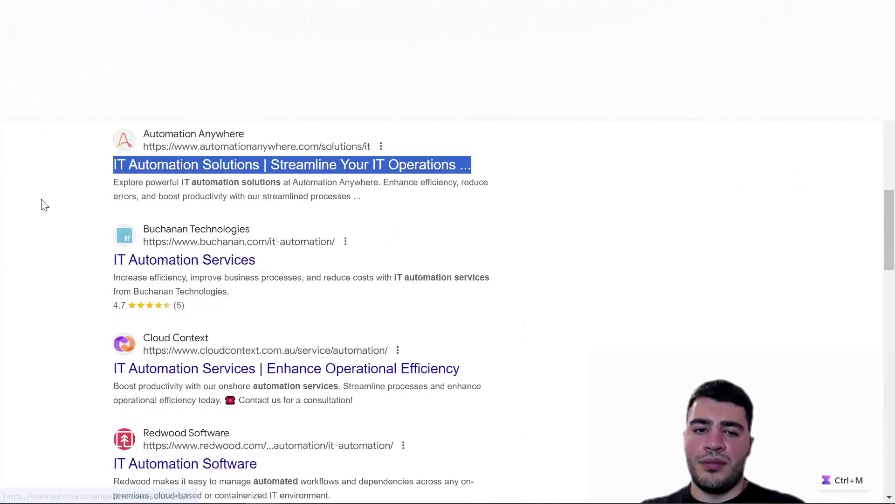
left_click_drag(100, 264, 308, 267)
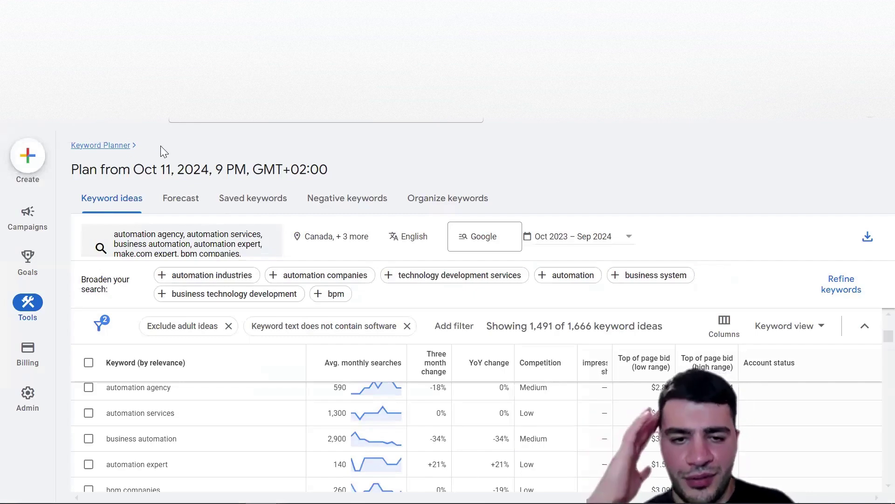
Search Google for "search terms report google ads" and open the Google Ads Help article "About the search terms report"
key("ctrl+t")
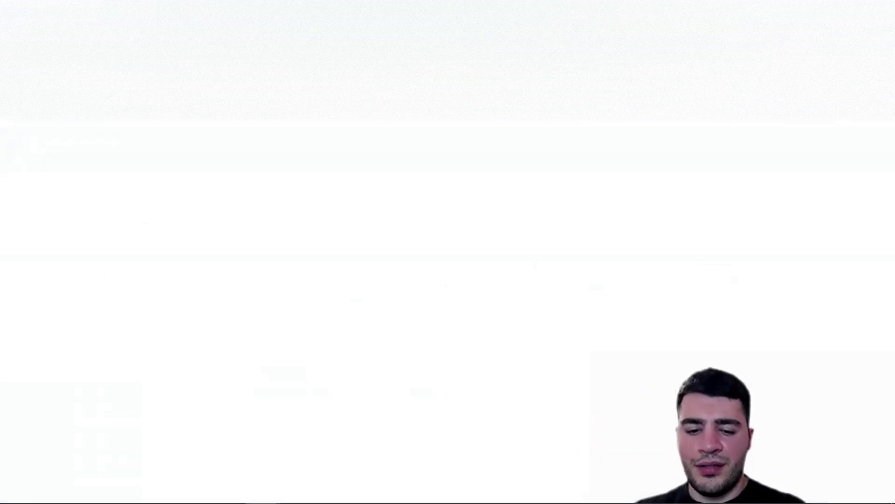
type("search terms re")
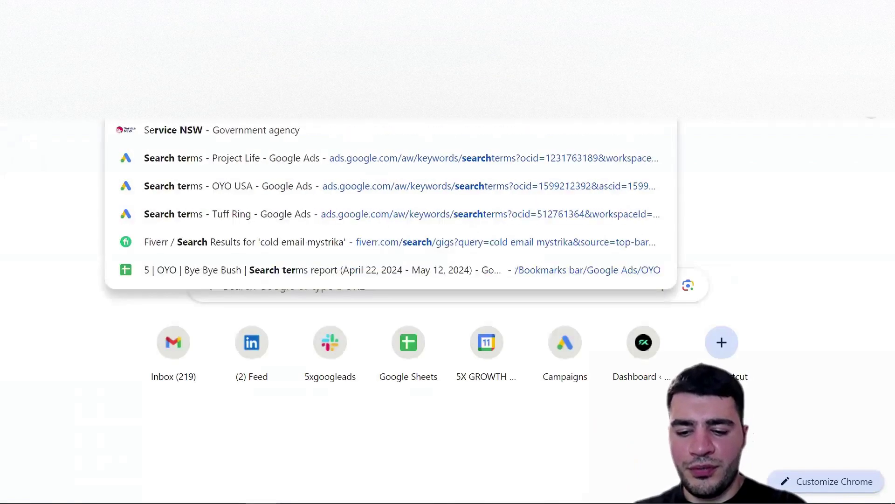
type("port google ads")
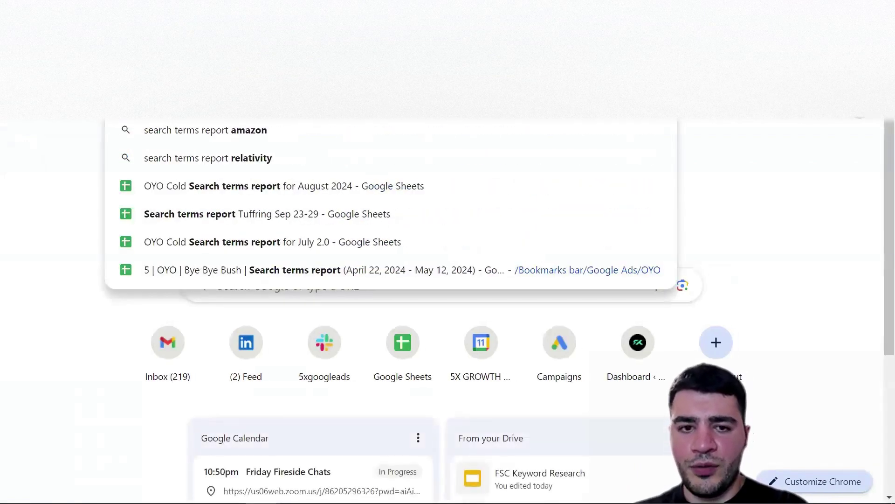
key("Return")
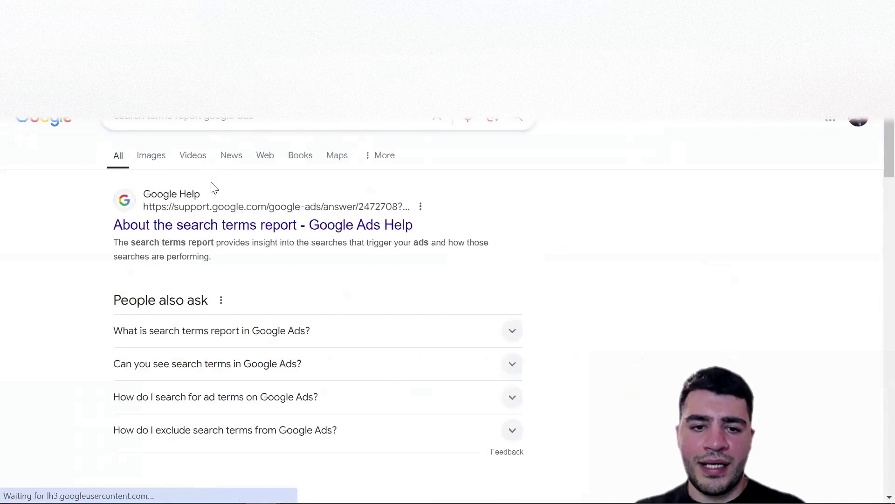
scroll(252, 151, "down", 2)
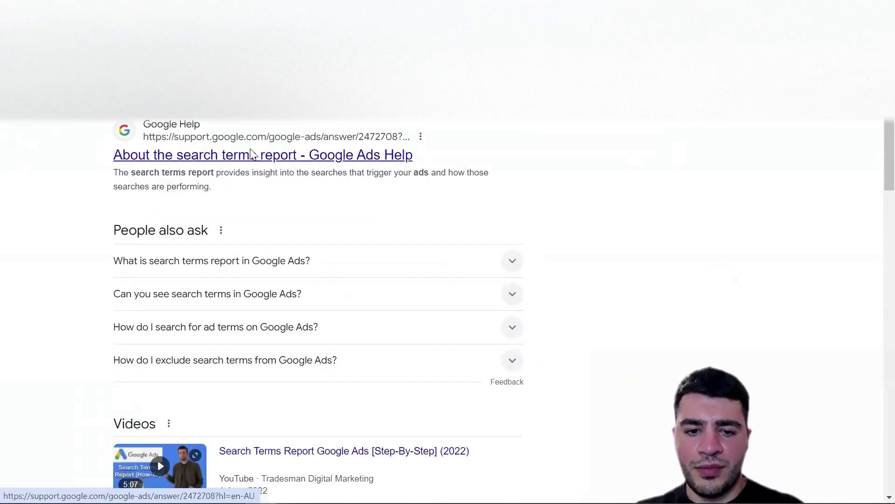
left_click(251, 154)
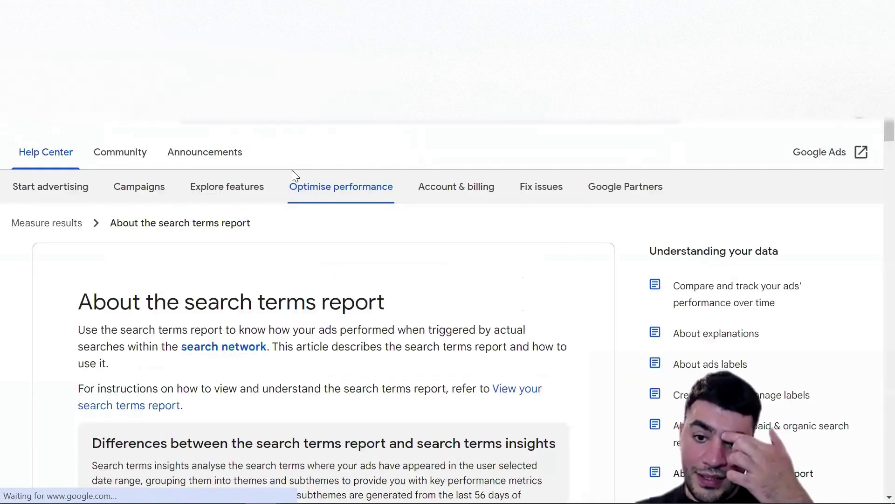
Read through the help article's sections on search terms insights, benefits, viewing the report and understanding search terms data
scroll(292, 170, "down", 5)
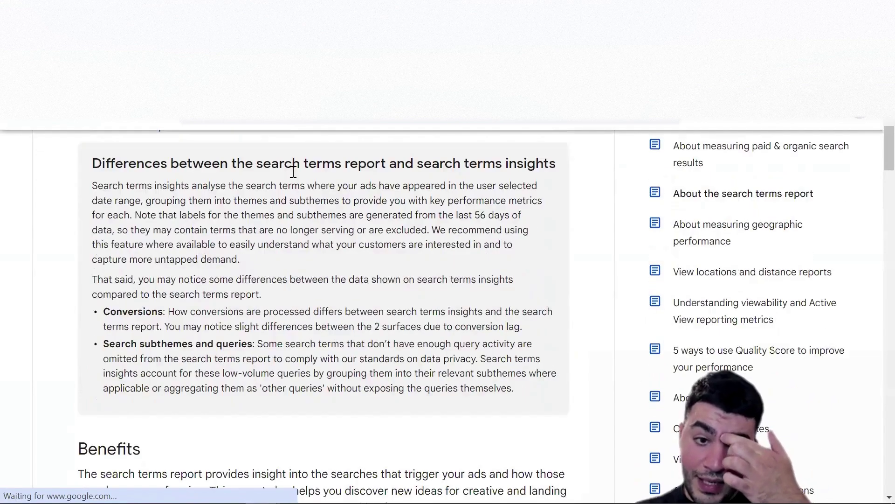
scroll(292, 172, "down", 15)
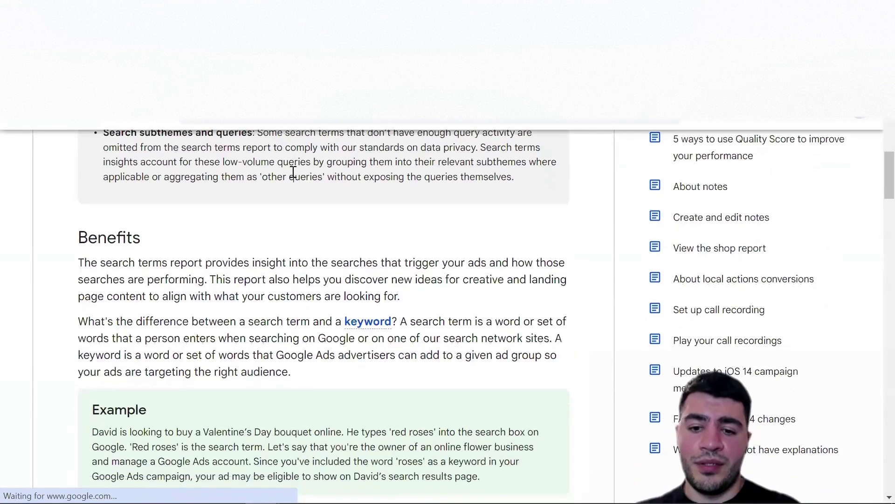
scroll(263, 222, "down", 3)
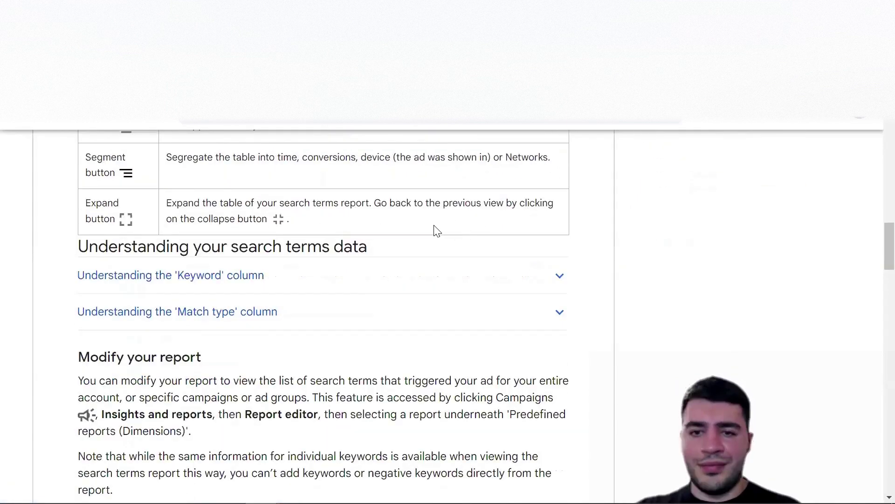
scroll(393, 254, "up", 6)
scroll(353, 262, "up", 3)
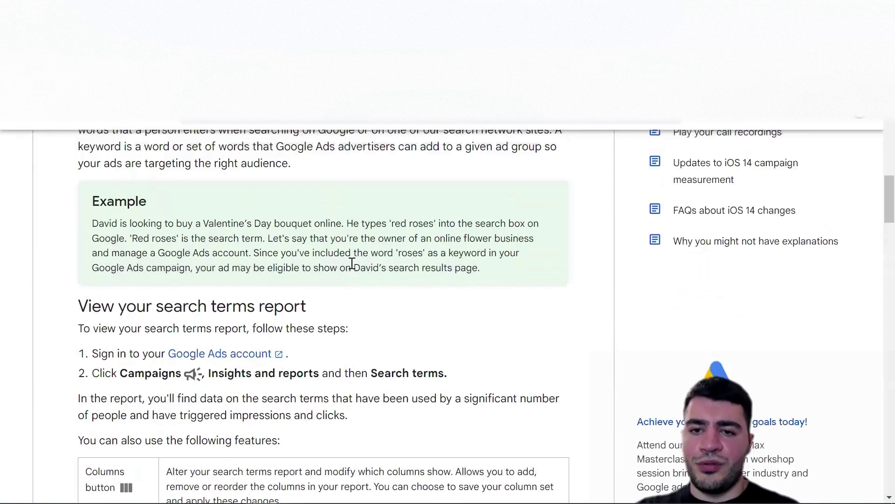
scroll(348, 266, "up", 6)
scroll(347, 273, "up", 3)
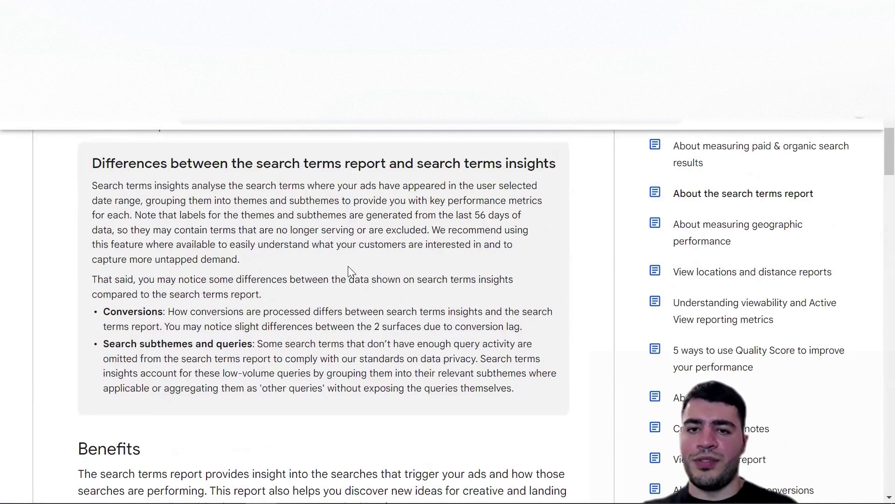
scroll(282, 303, "up", 6)
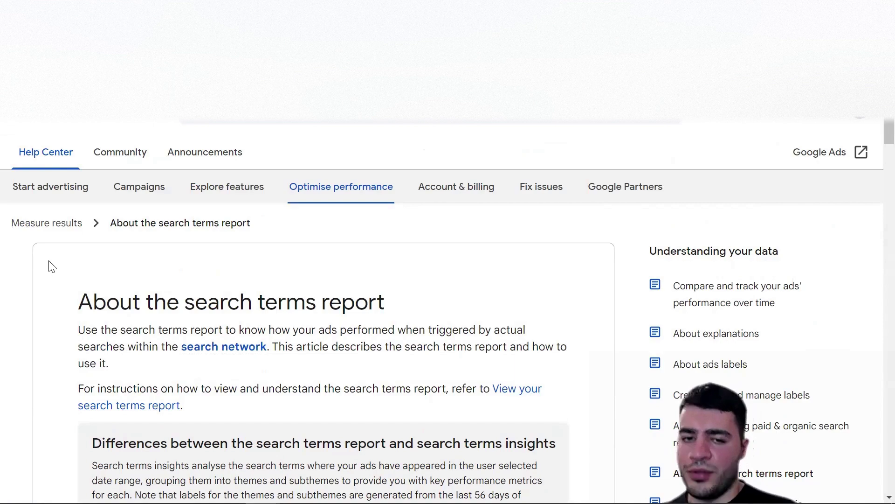
Switch back to the keyword spreadsheet, show the 5x | Automation Research sheet and preview the "Watch this Video (click)" link in G1
key("ctrl+Tab")
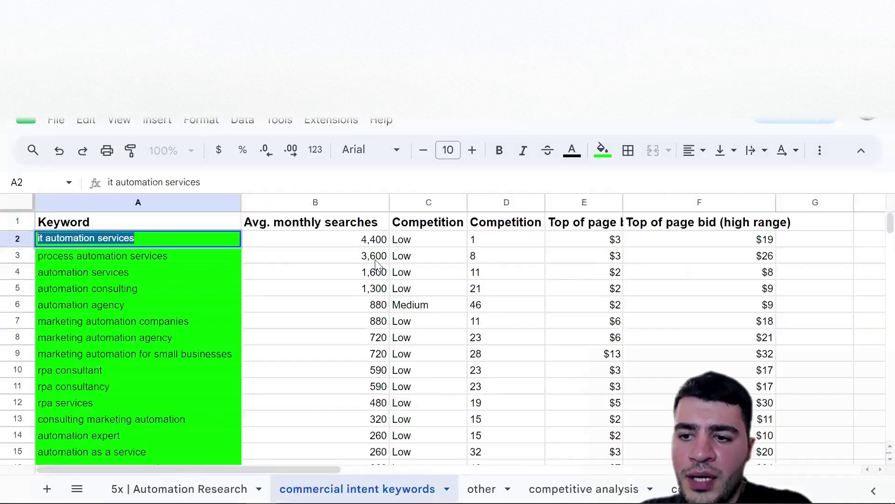
left_click(377, 265)
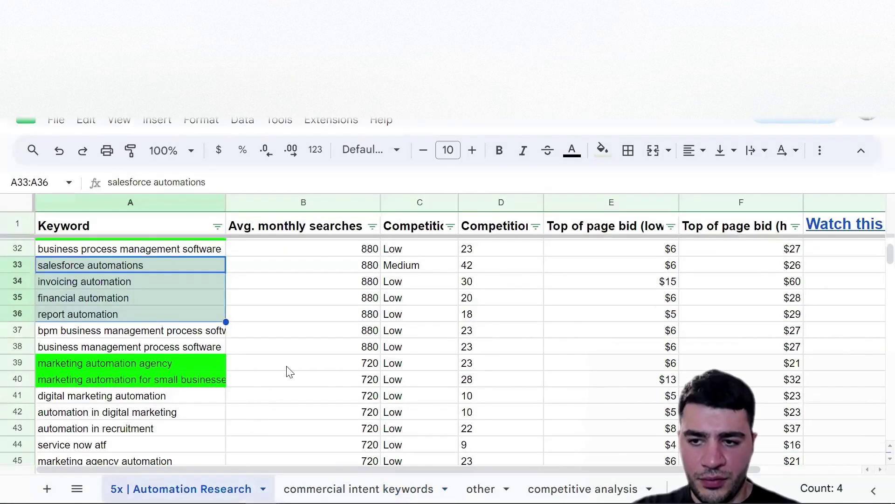
scroll(548, 296, "right", 5)
mouse_move(702, 224)
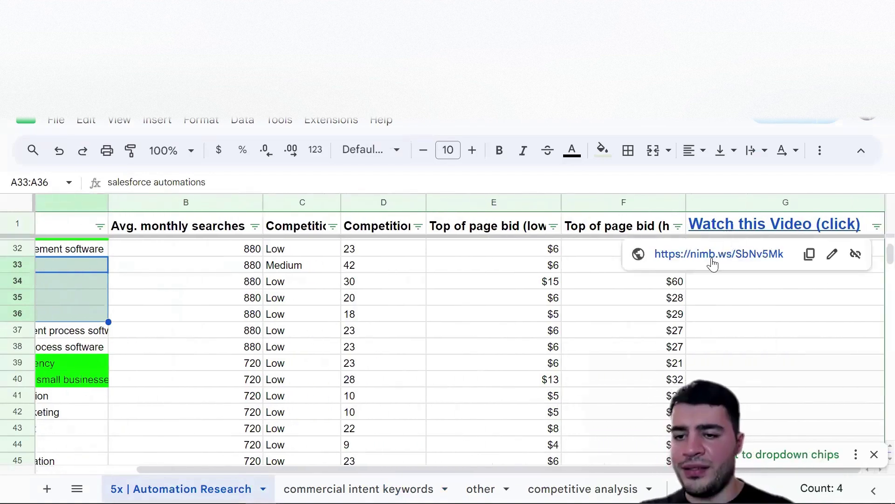
Go back to the start of the keyword list and select the Keyword header in A1
left_click(386, 254)
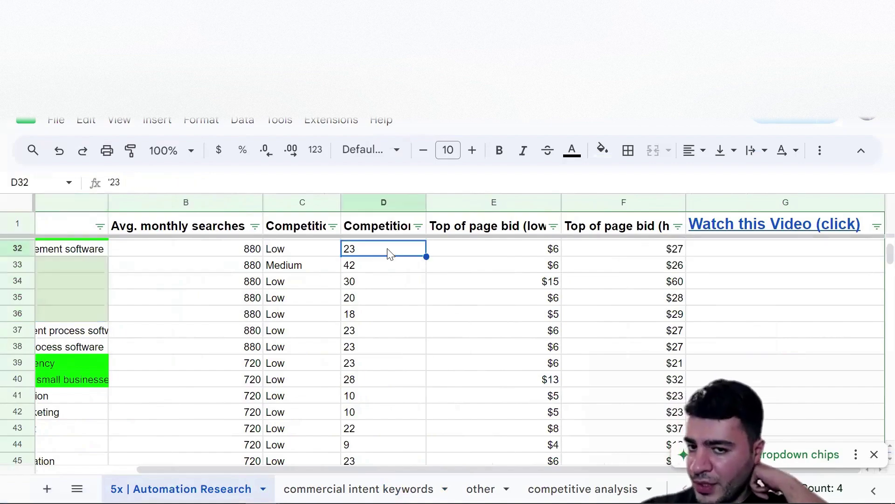
key("Left")
key("Left")
key("Left")
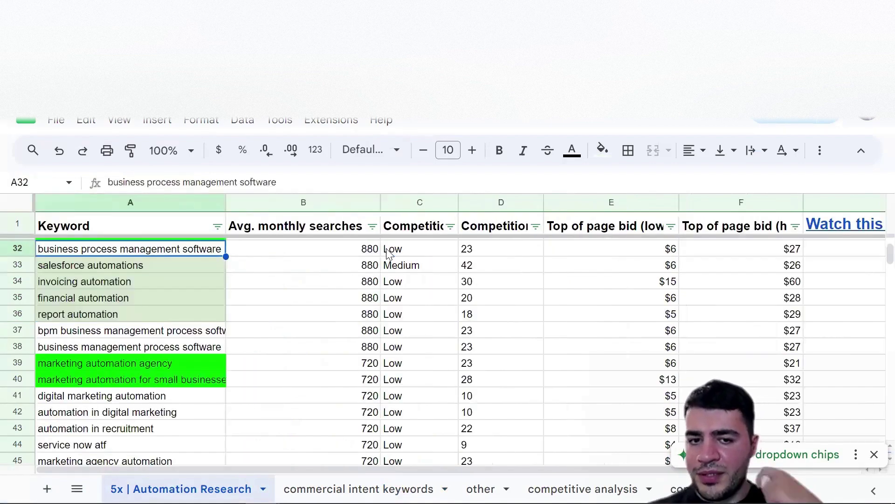
scroll(140, 340, "up", 10)
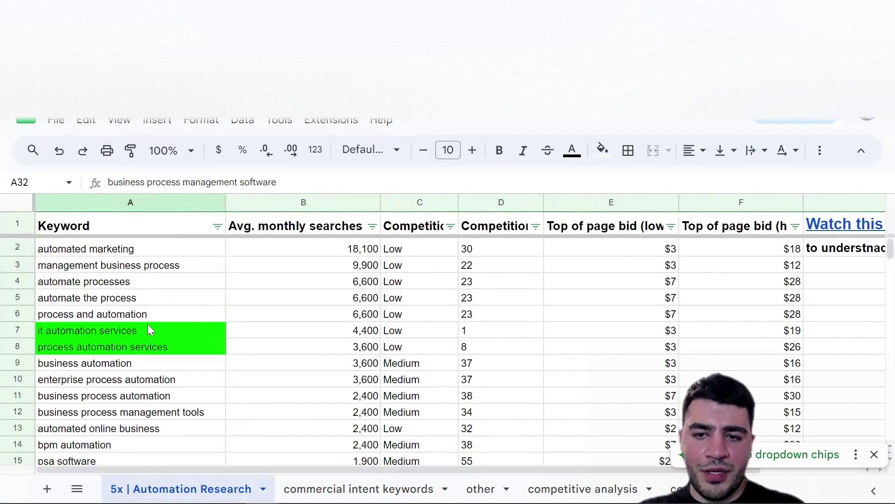
left_click(86, 219)
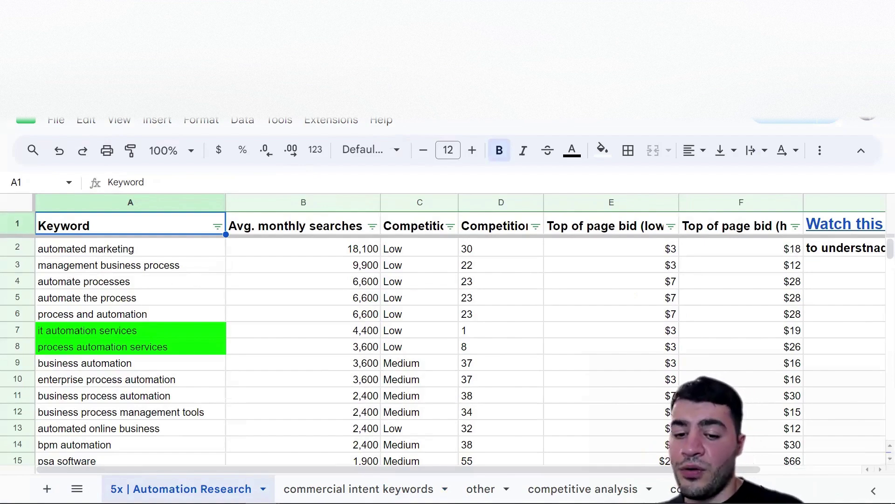
key("ctrl+t")
type("5")
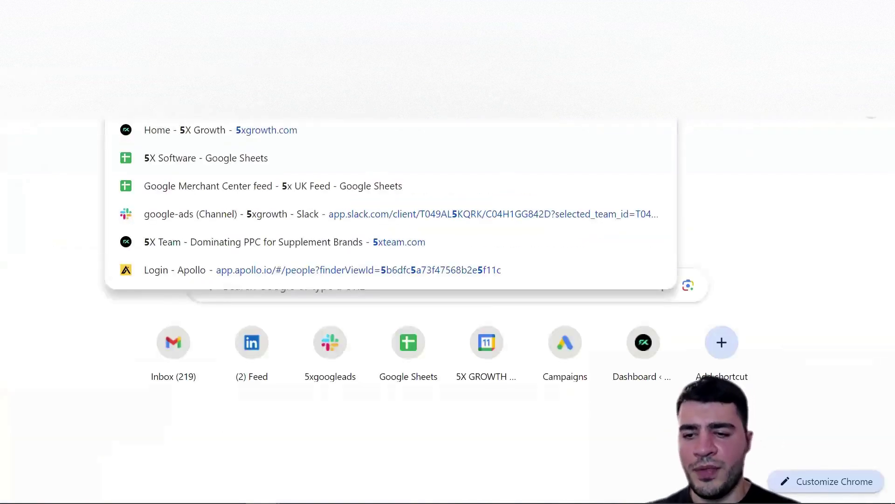
key("BackSpace")
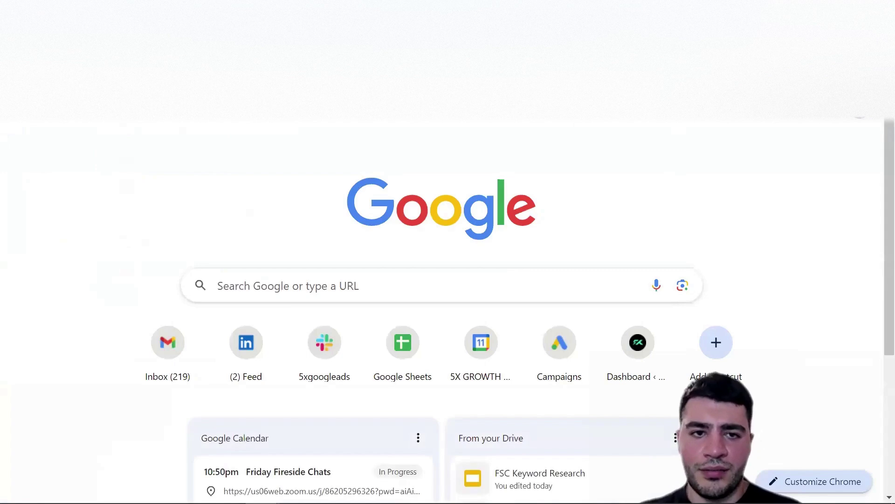
key("ctrl+w")
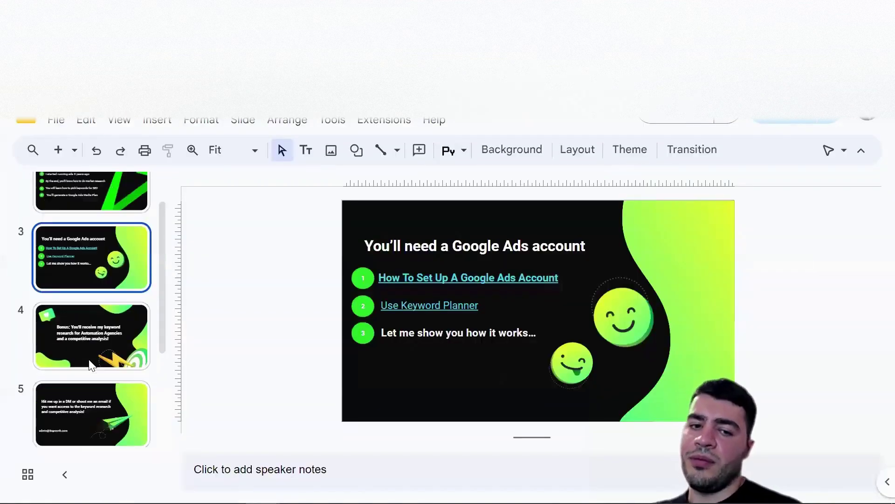
In the Google Slides presentation, show slide 4 with the keyword research bonus and slide 5 with the contact details
scroll(90, 365, "down", 2)
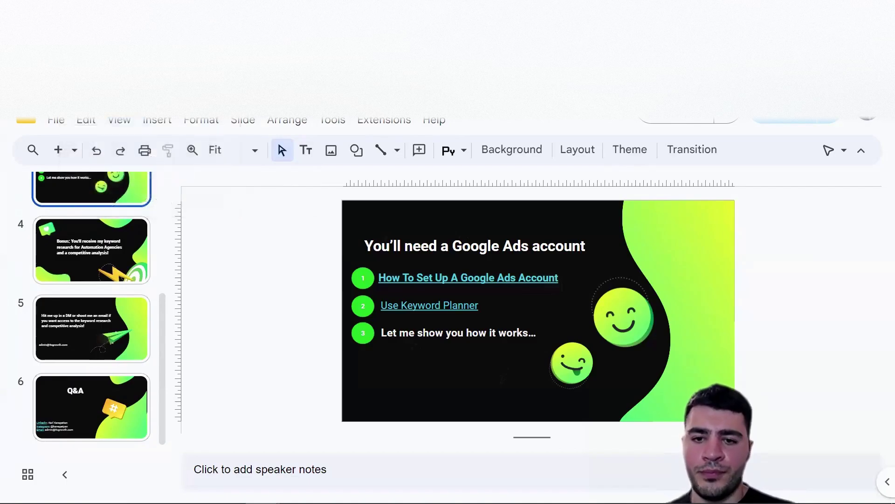
left_click(61, 263)
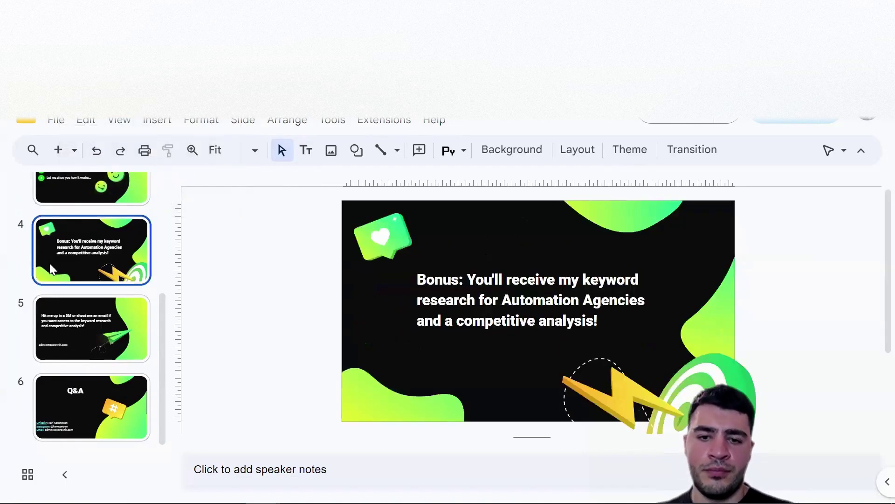
left_click_drag(86, 360, 358, 340)
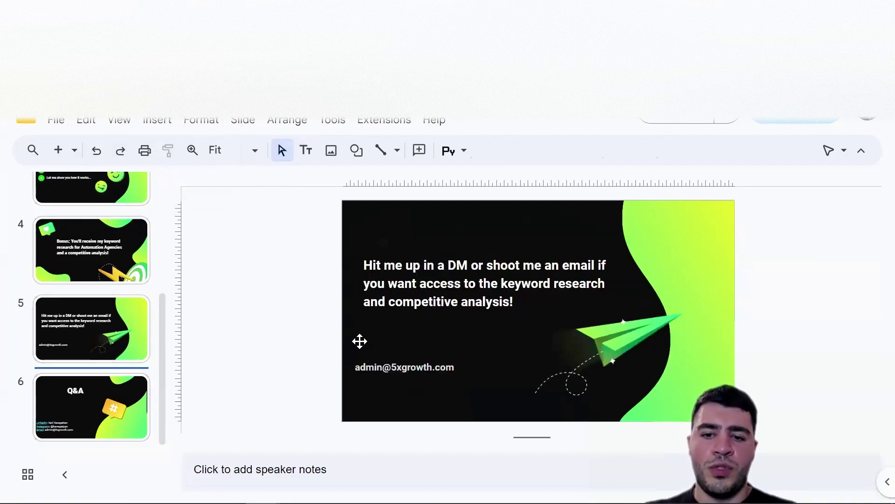